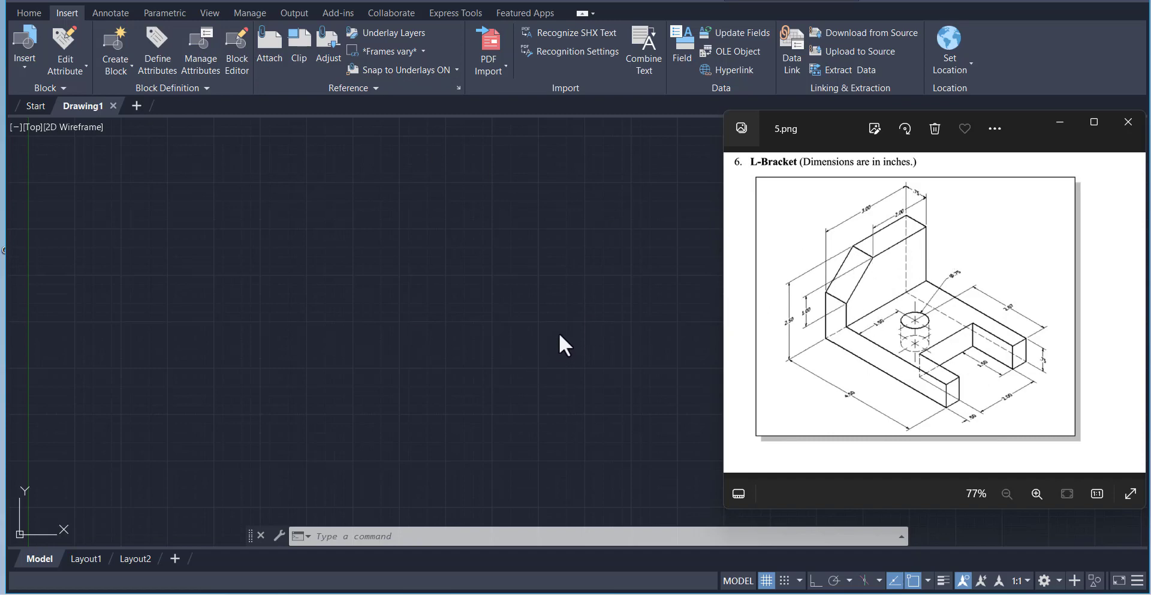
# Step: Put away the reference image, make Contours the current layer and turn off the drawing grid
pyautogui.click(1060, 121)
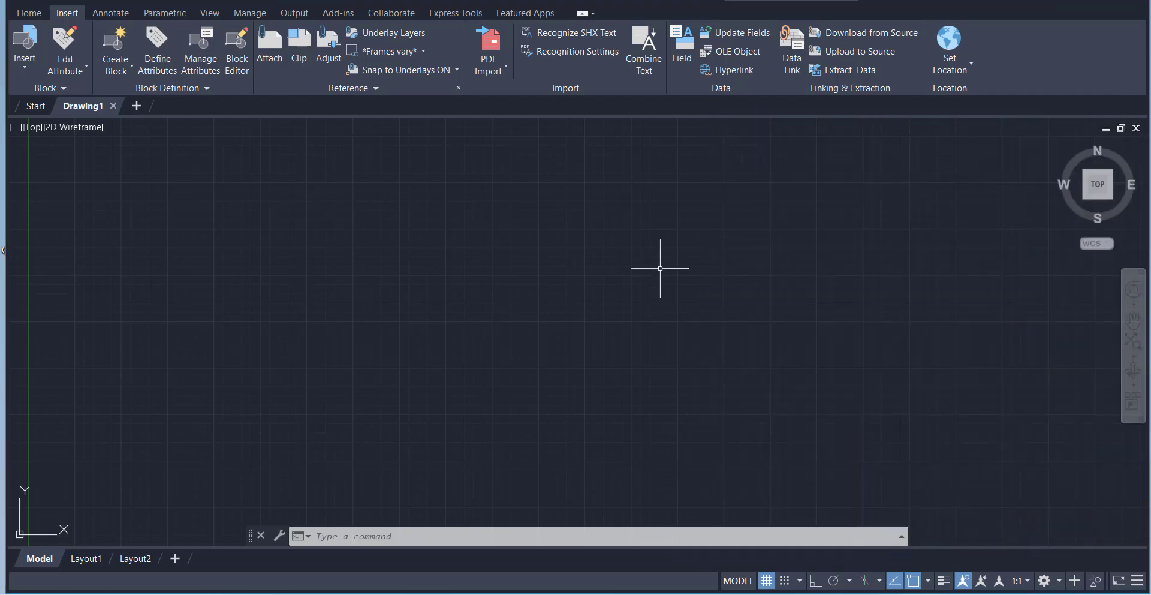
pyautogui.click(29, 13)
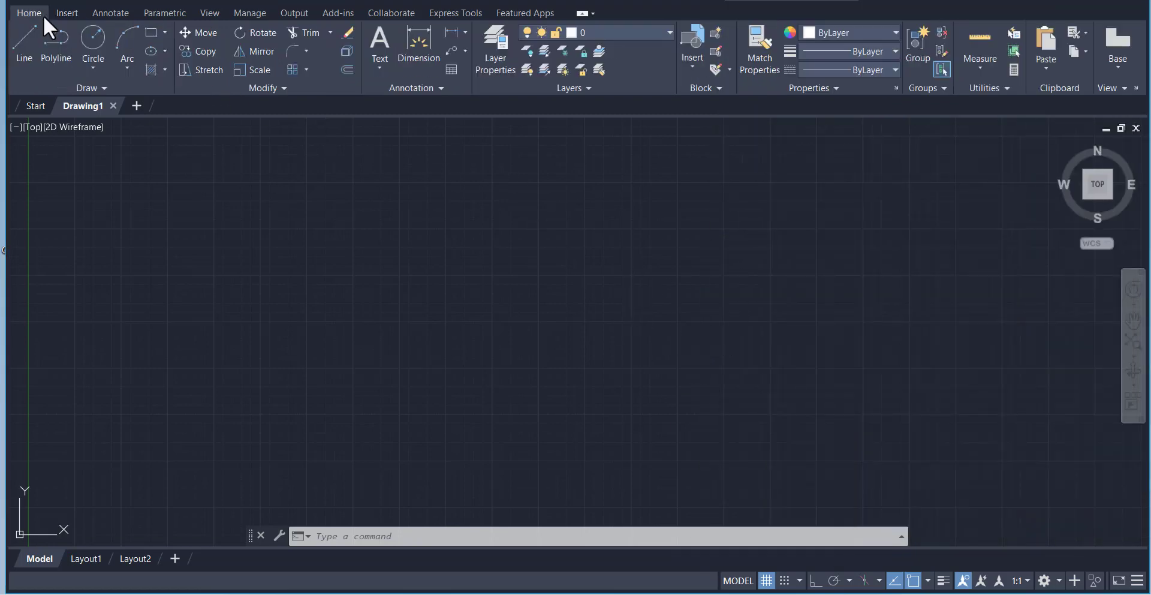
pyautogui.click(605, 34)
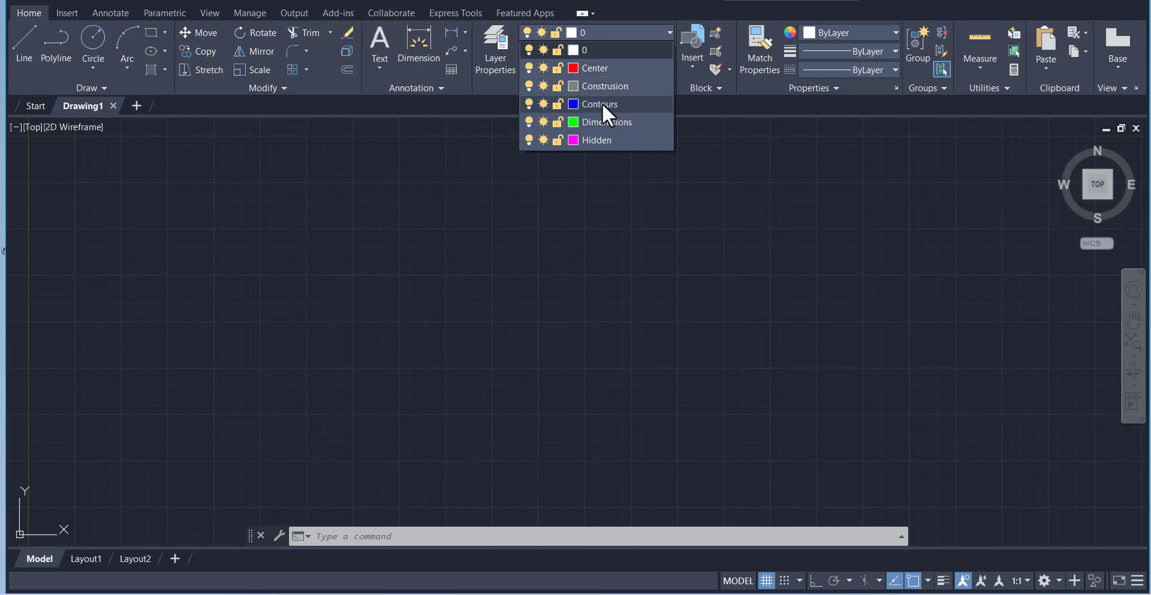
pyautogui.click(617, 103)
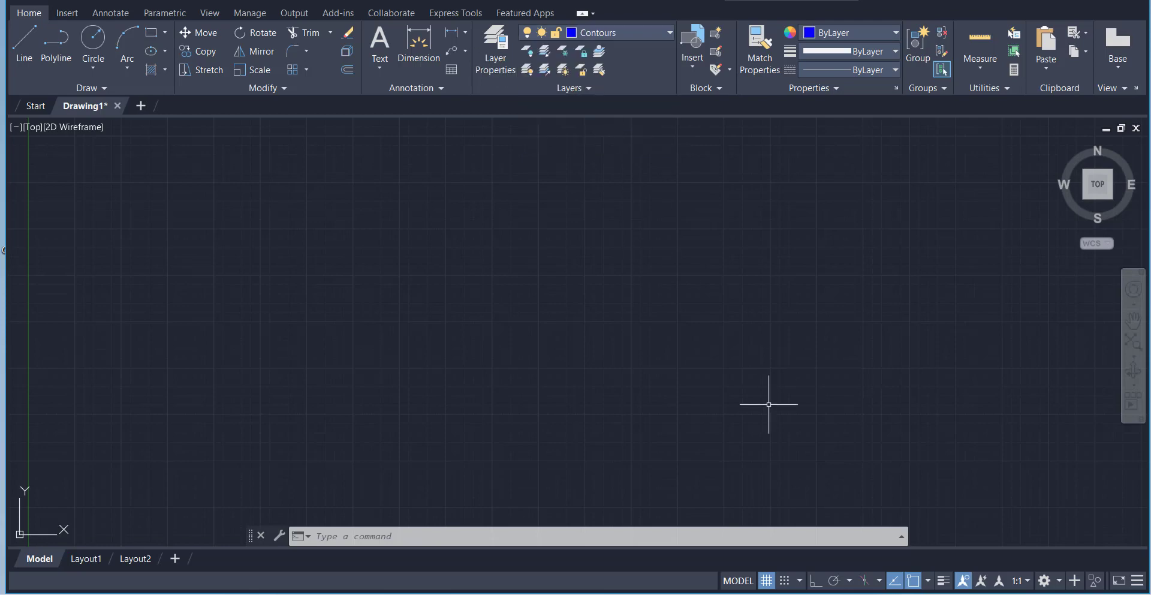
pyautogui.click(767, 579)
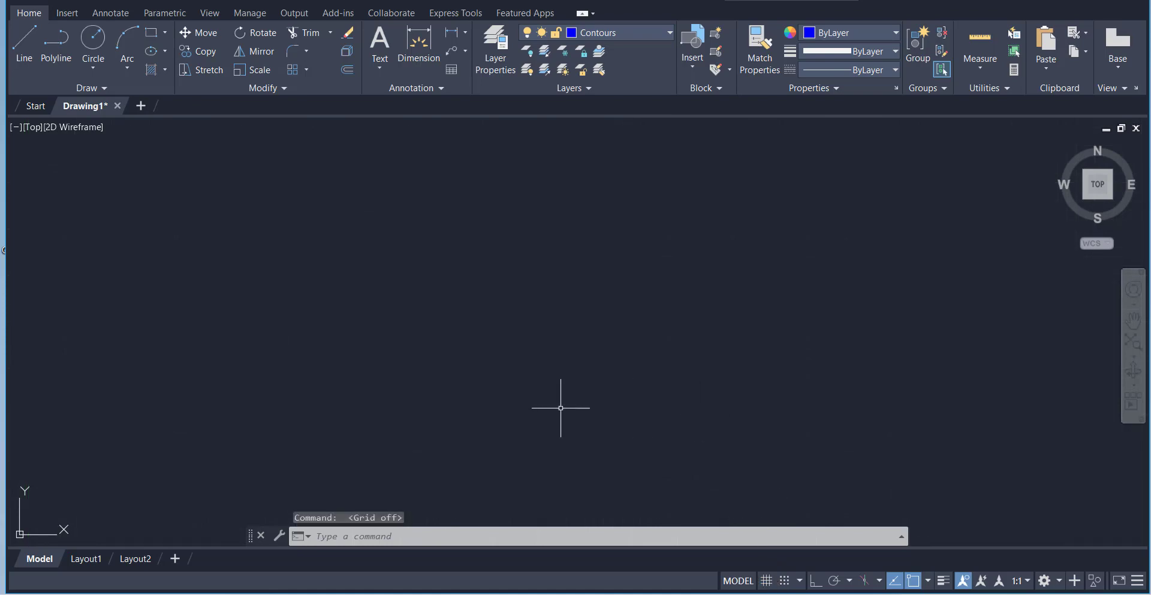
pyautogui.click(767, 580)
pyautogui.click(766, 580)
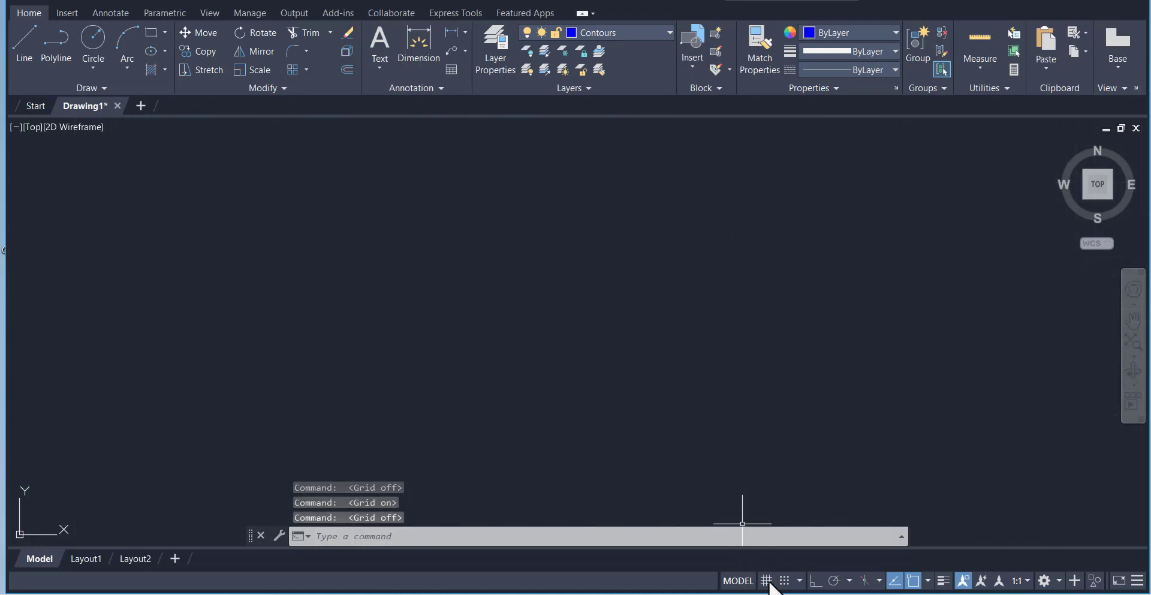
# Step: Draw a horizontal line 4.5 long with Ortho on as the bottom edge of the L-bracket's front view
pyautogui.click(25, 52)
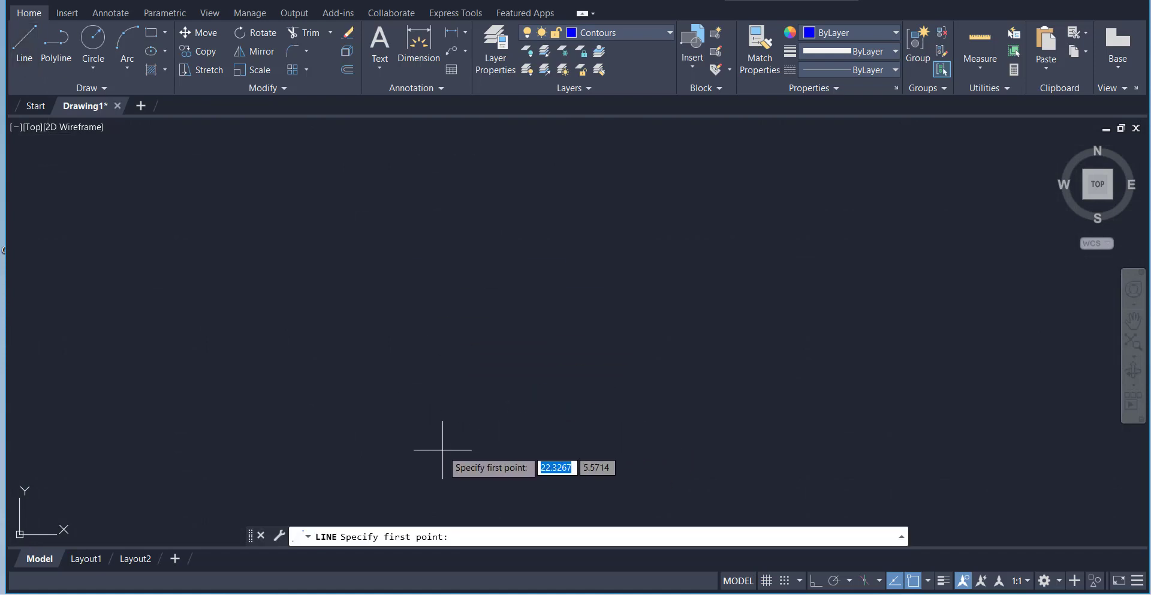
pyautogui.click(408, 444)
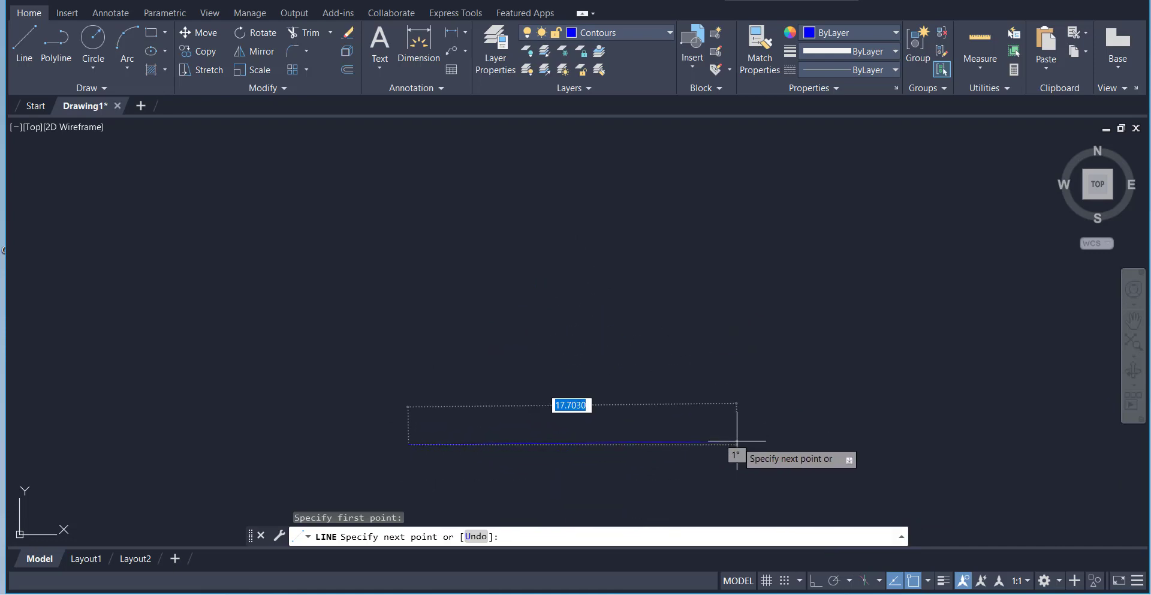
pyautogui.click(817, 580)
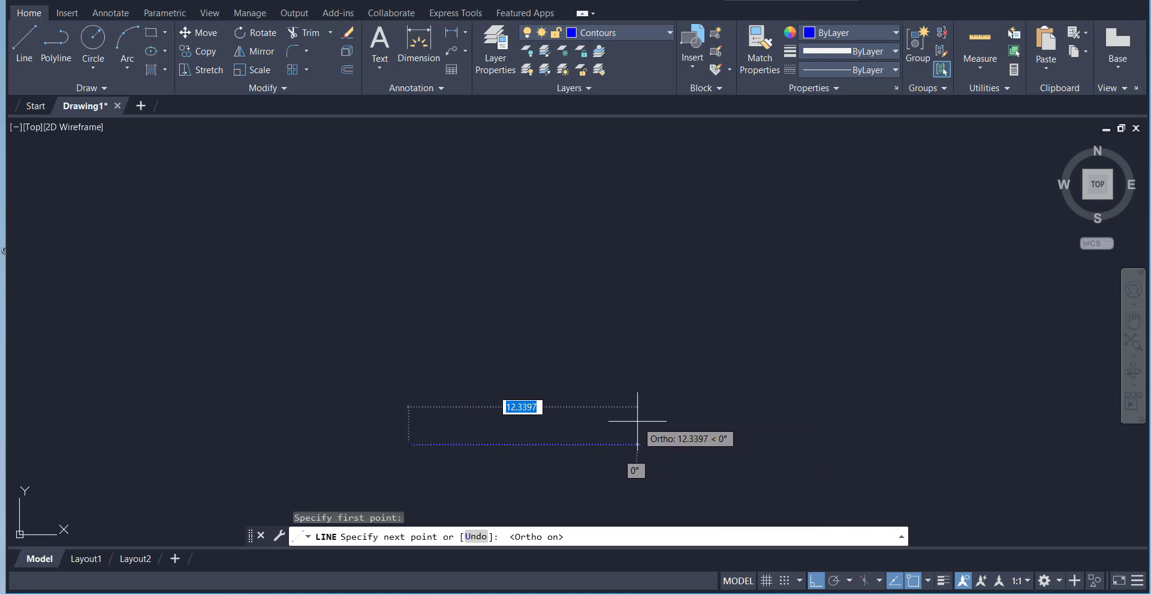
pyautogui.write('4.5')
pyautogui.press('Return')
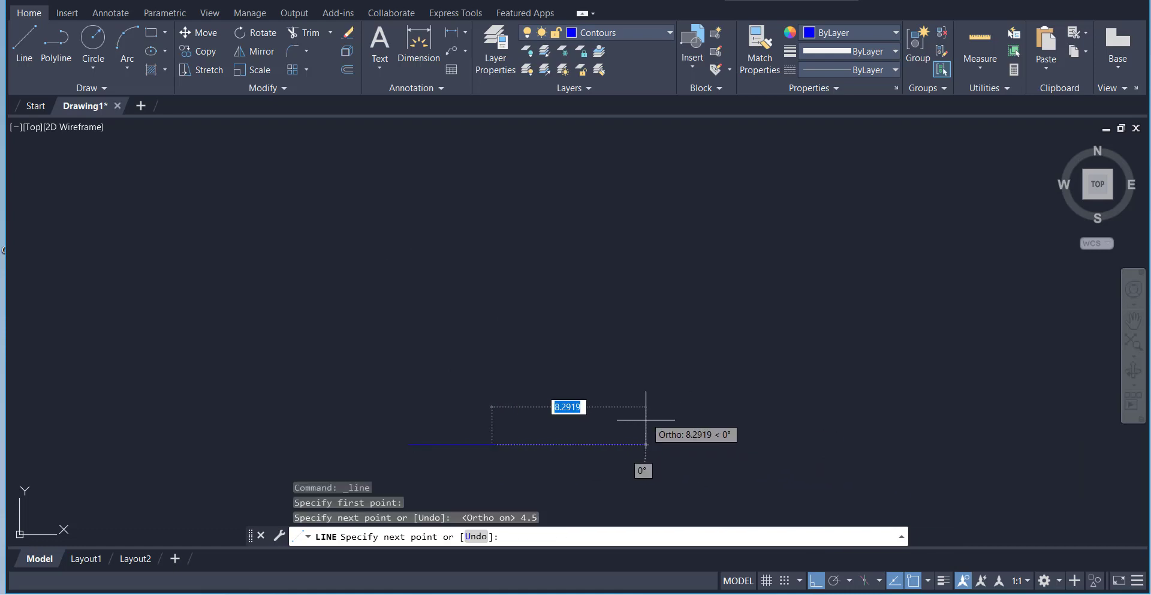
# Step: Continue the line 0.75 straight up from the bottom edge's right end and finish it there
pyautogui.scroll(4, 463, 437)
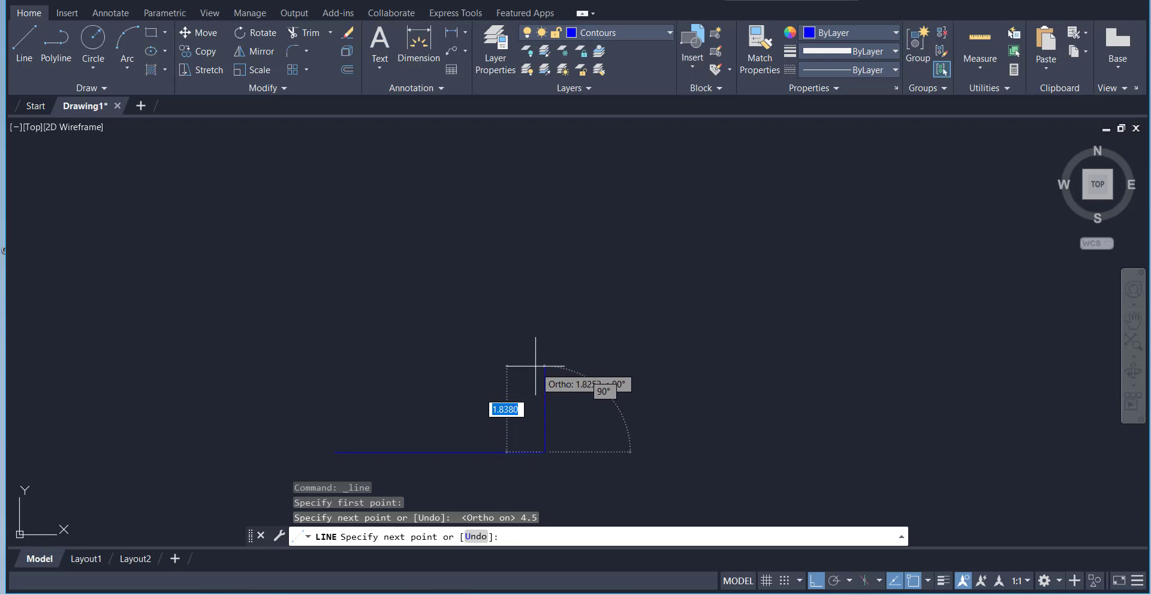
pyautogui.write('0.')
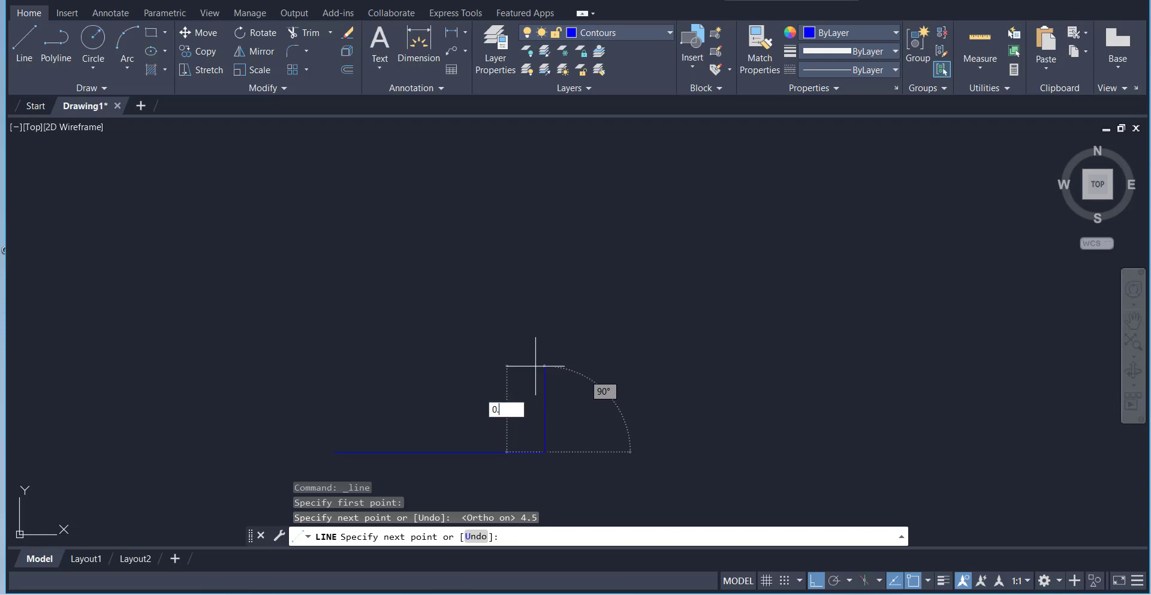
pyautogui.write('75')
pyautogui.press('Return')
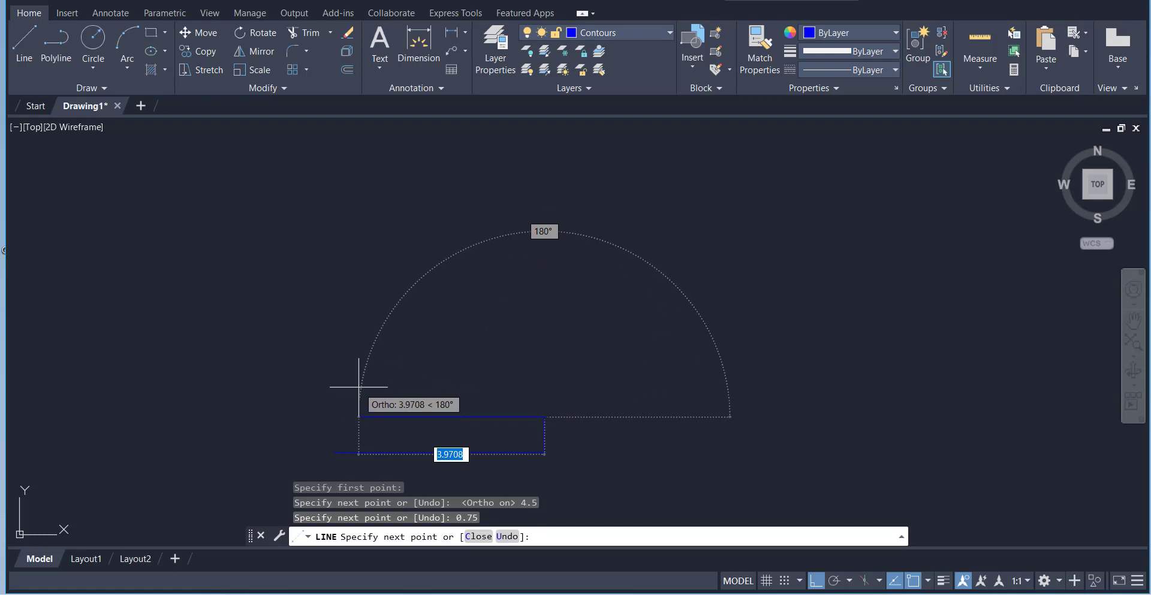
pyautogui.rightClick(371, 364)
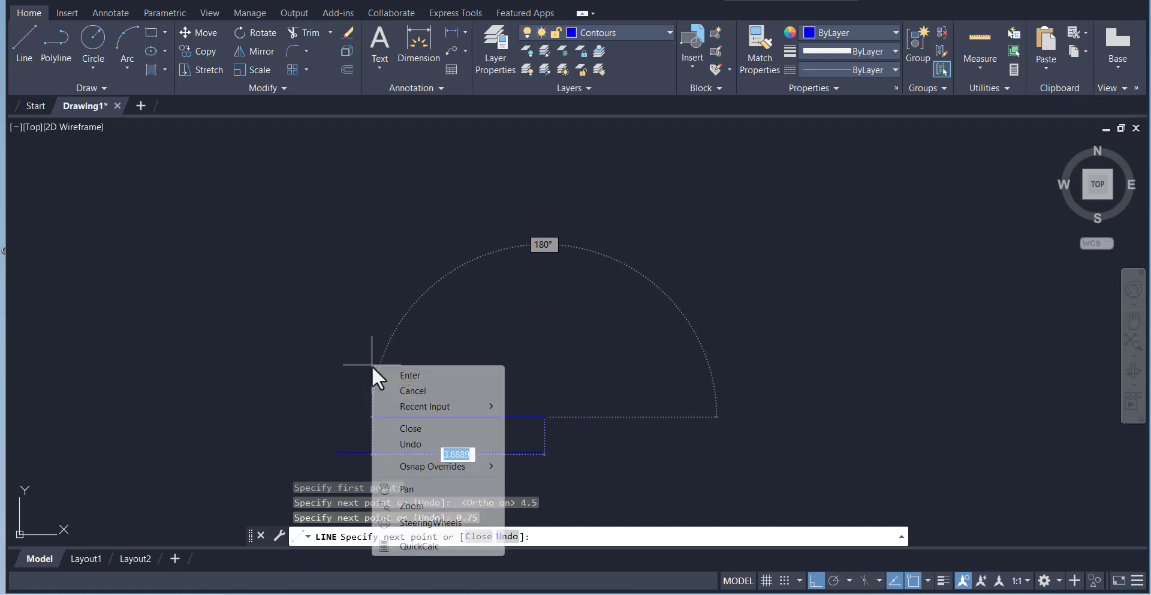
pyautogui.click(412, 374)
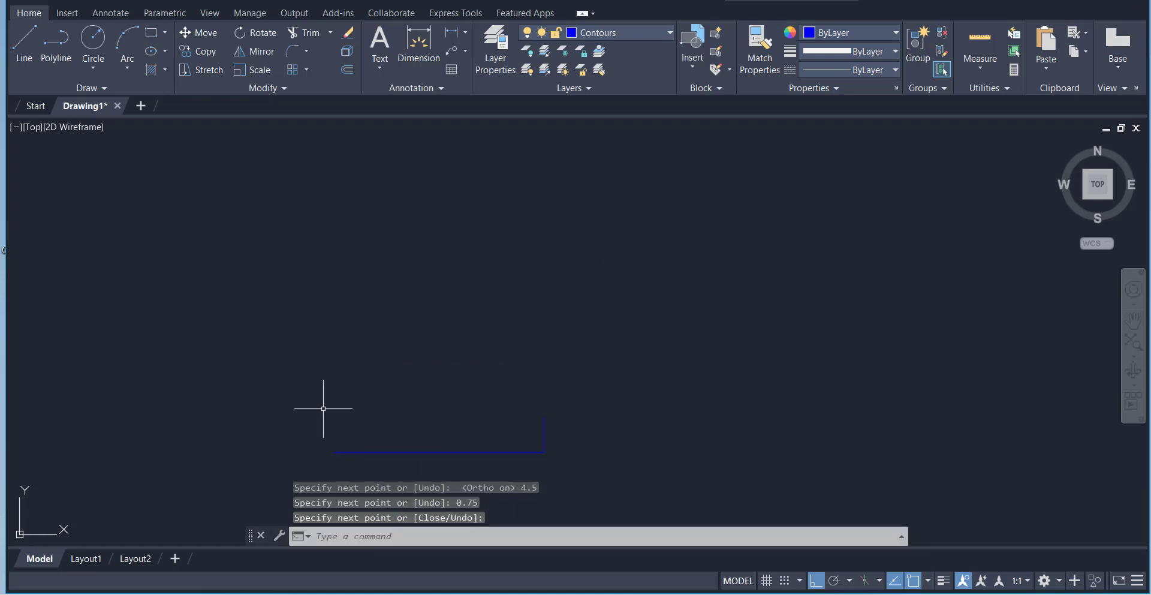
# Step: Draw a line from the bottom edge's left end 2.5 straight up and 0.75 to the right
pyautogui.click(24, 45)
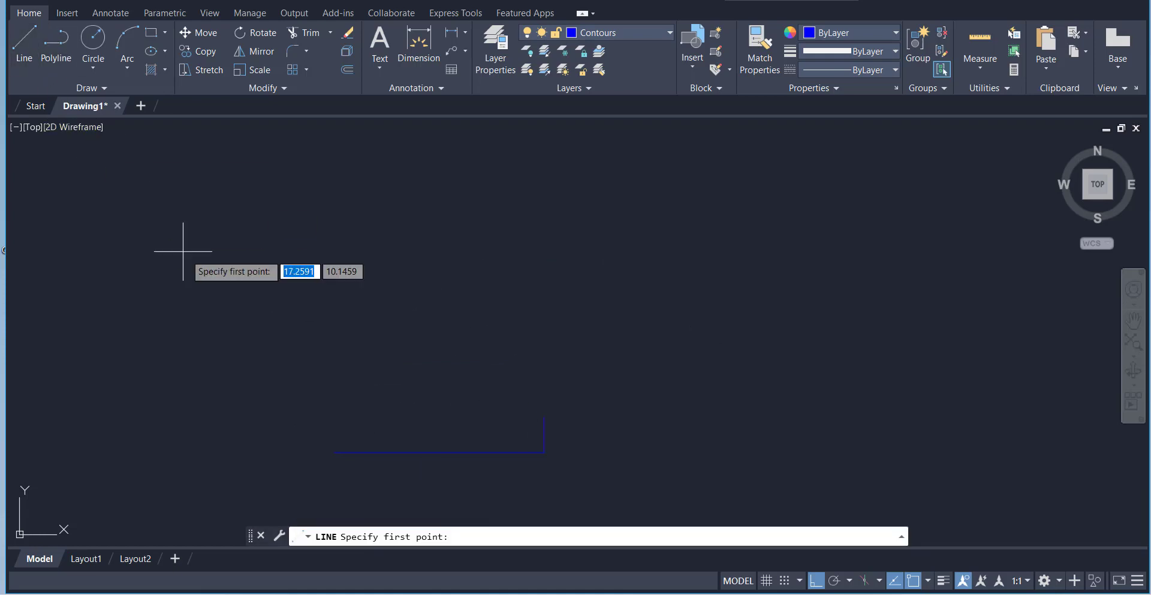
pyautogui.click(334, 452)
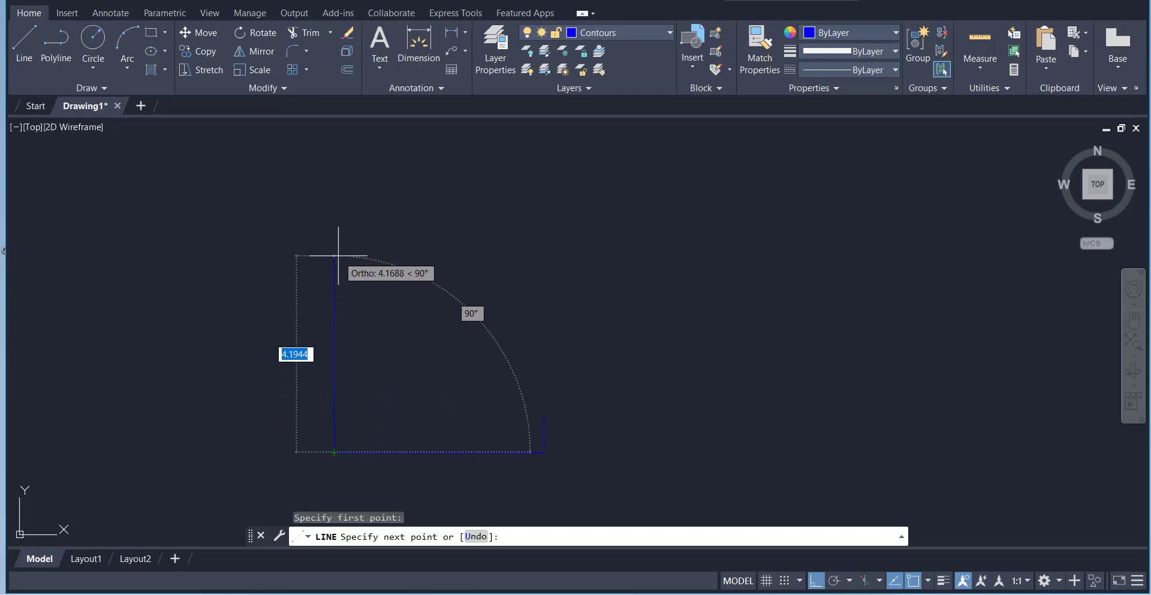
pyautogui.write('0')
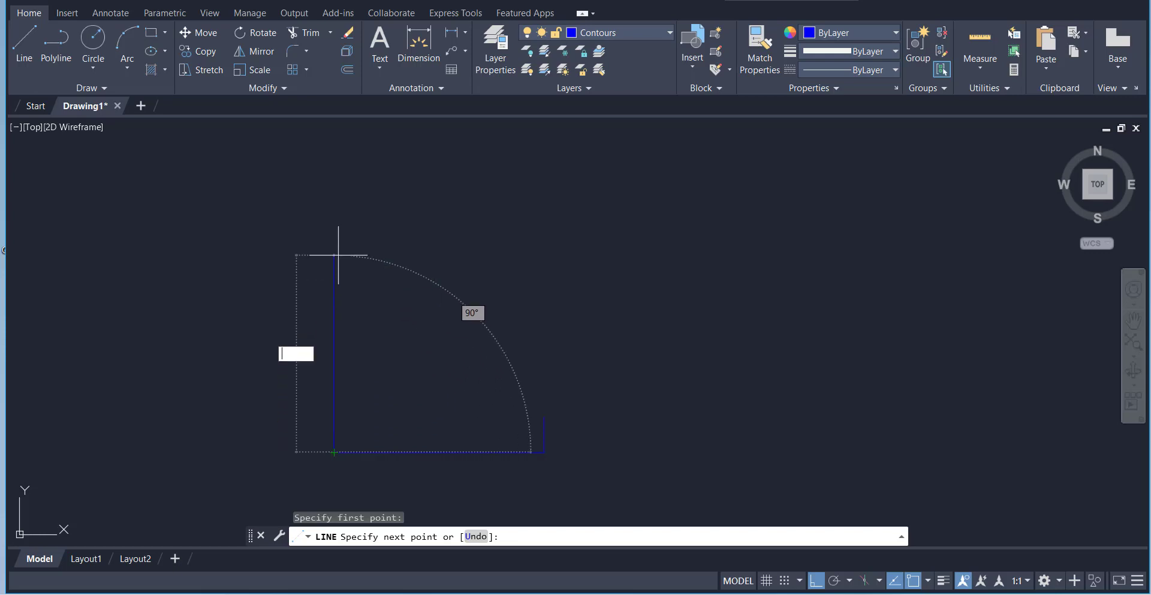
pyautogui.write('.5')
pyautogui.press('Return')
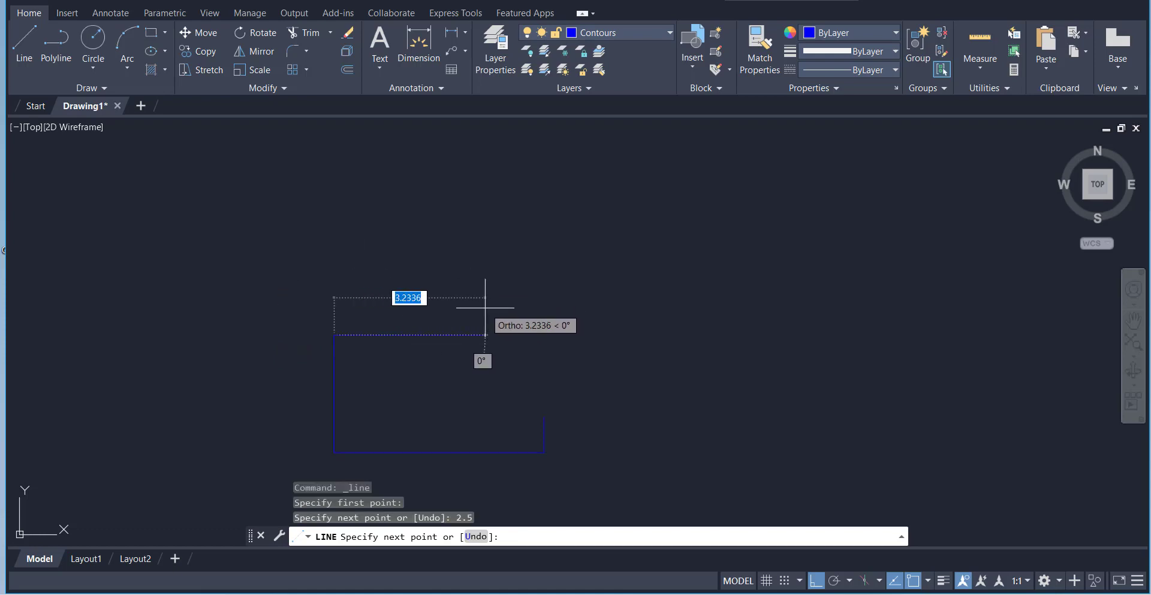
pyautogui.write('0.75')
pyautogui.press('Return')
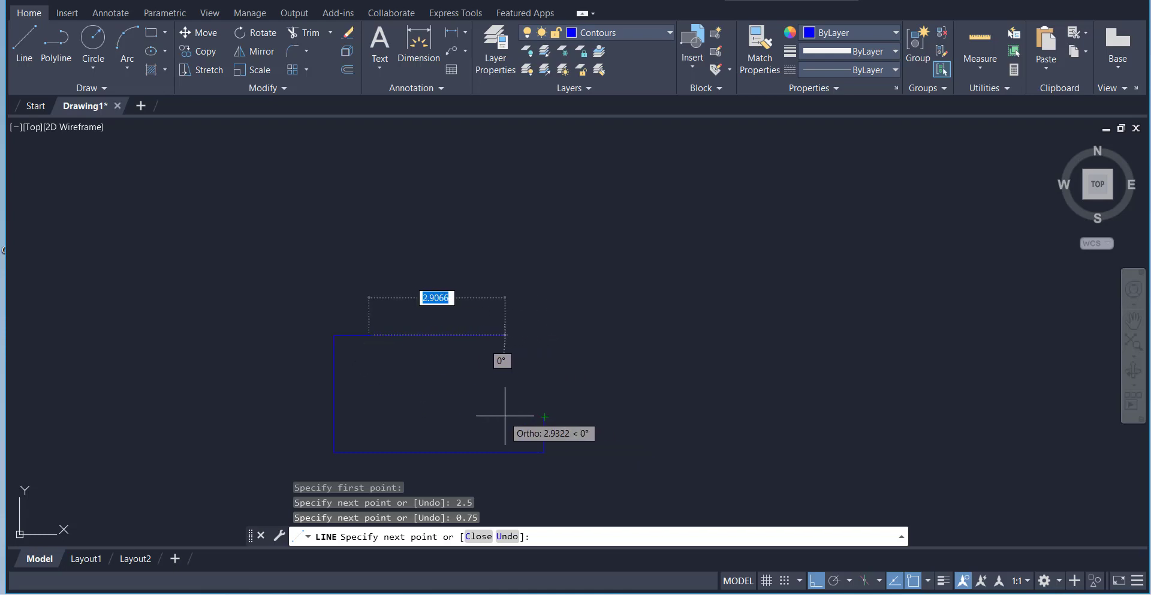
# Step: Close the L profile with a line down to the short right edge's top level and across to its upper endpoint
pyautogui.click(369, 417)
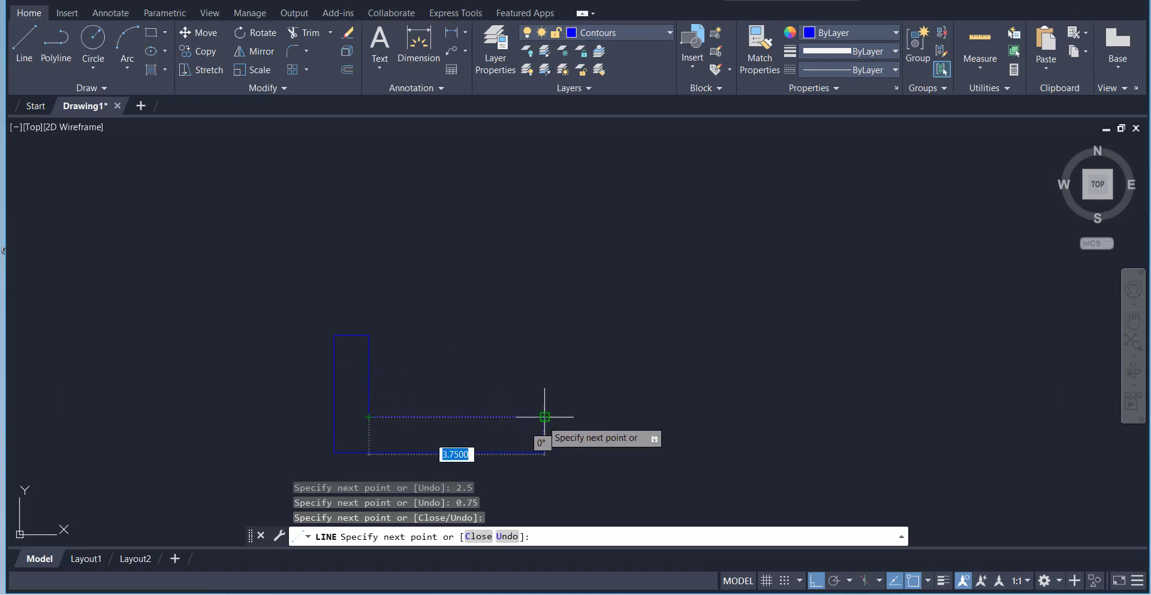
pyautogui.click(507, 416)
pyautogui.rightClick(534, 328)
pyautogui.click(558, 339)
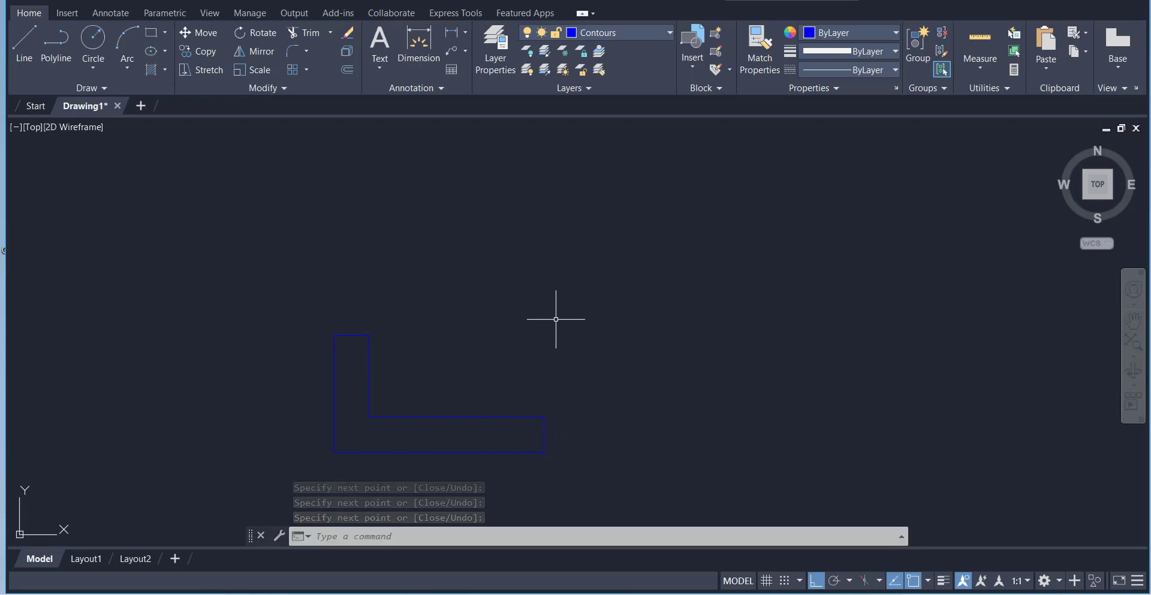
pyautogui.scroll(-2, 556, 318)
pyautogui.scroll(4, 527, 326)
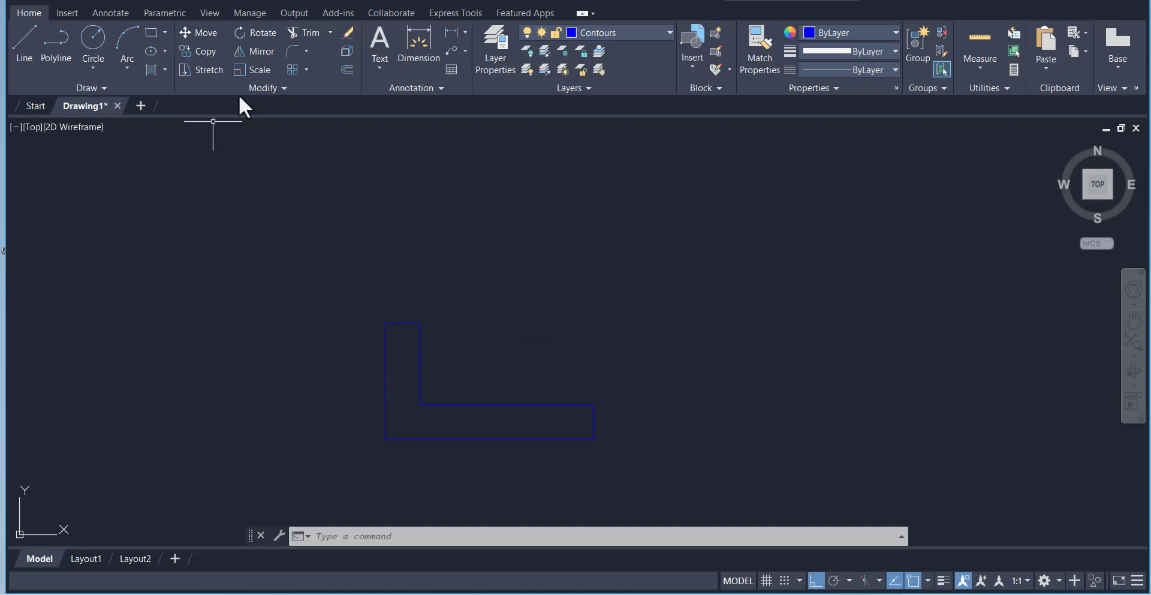
pyautogui.click(340, 71)
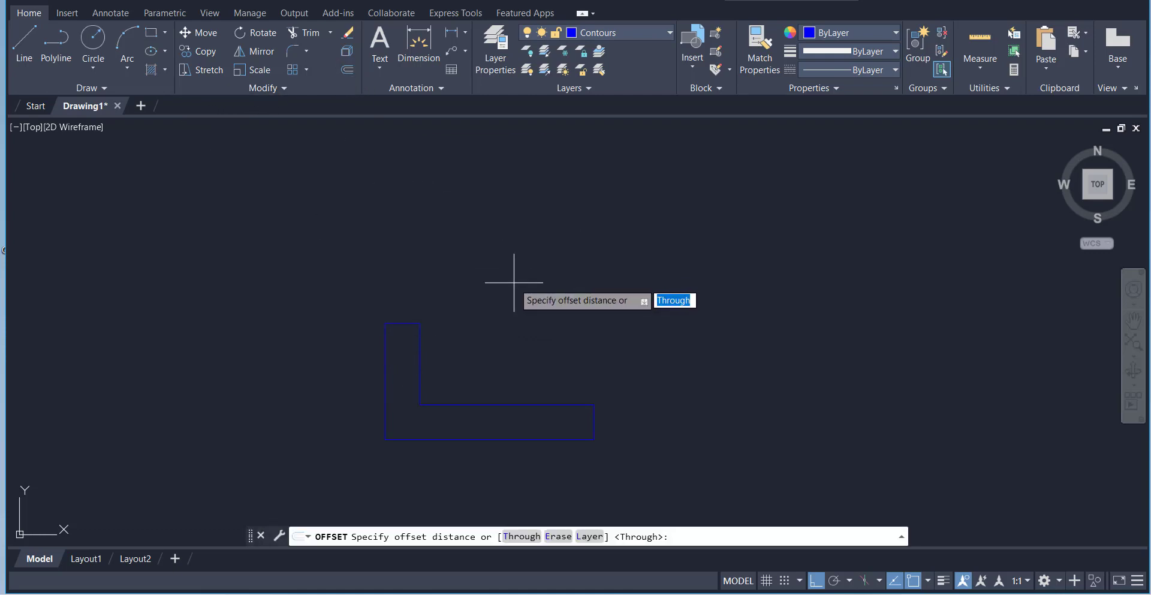
pyautogui.write('0.75')
pyautogui.press('Return')
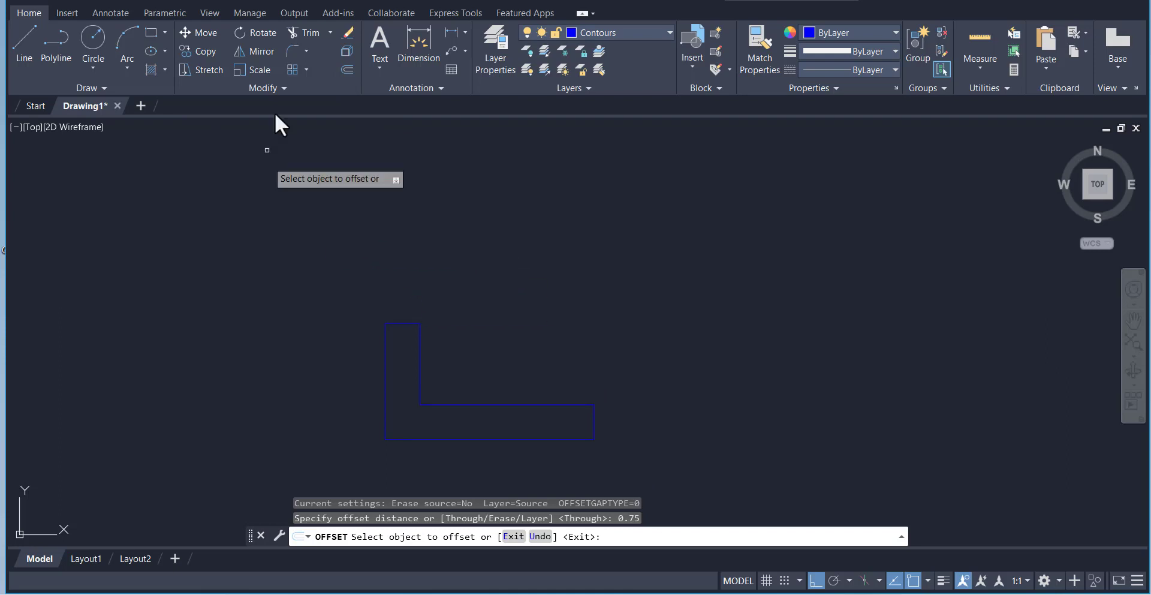
# Step: Offset the top edge of the L profile's upright leg downward by 1
pyautogui.click(343, 69)
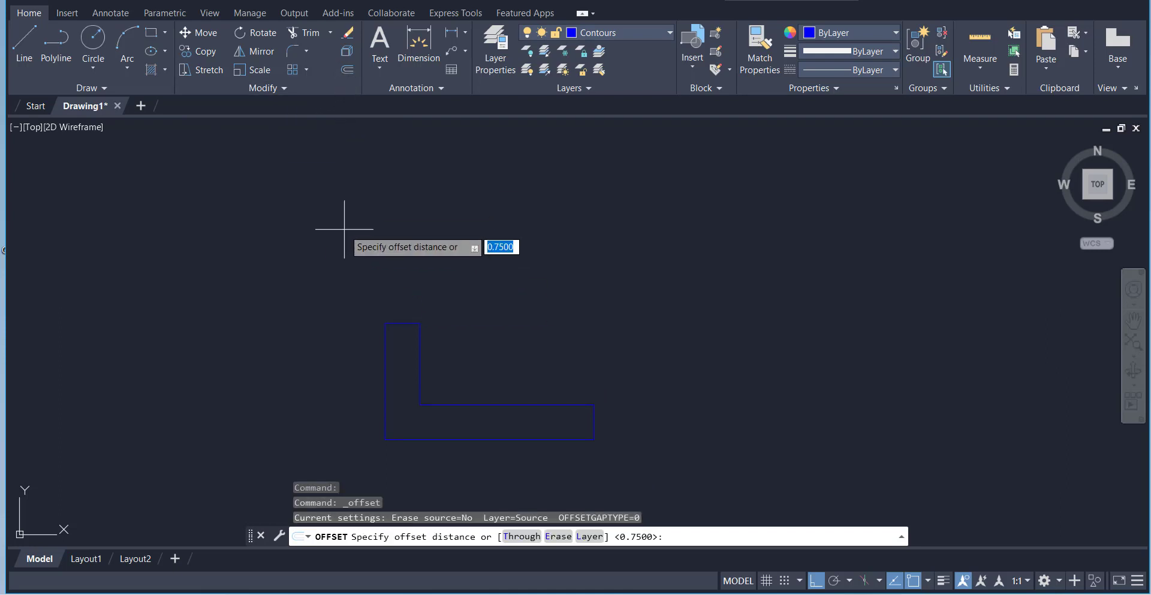
pyautogui.write('1')
pyautogui.press('Return')
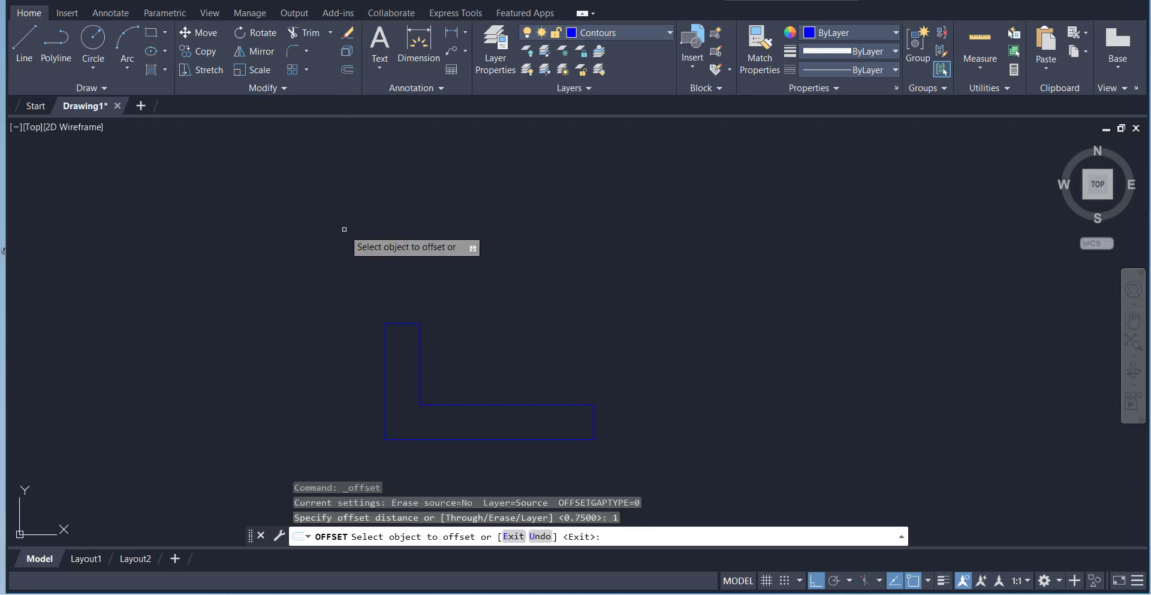
pyautogui.click(396, 323)
pyautogui.click(399, 393)
pyautogui.rightClick(574, 260)
pyautogui.click(568, 254)
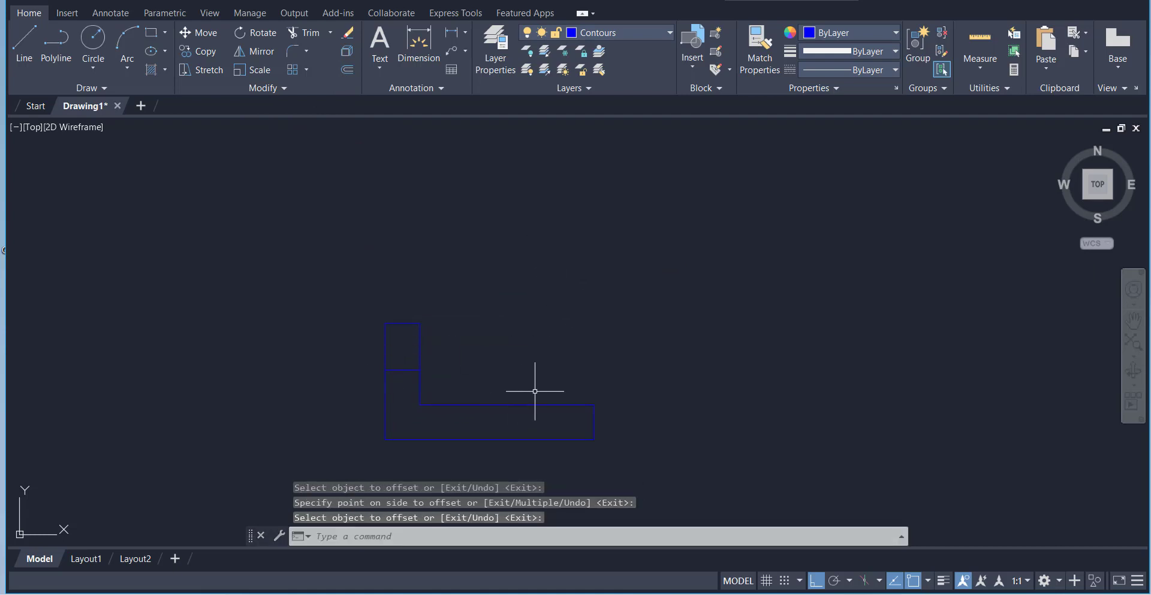
# Step: Check the reference image, and on the Construsion layer draw a vertical line 2.5 up from the L profile's top-left corner
pyautogui.click(727, 587)
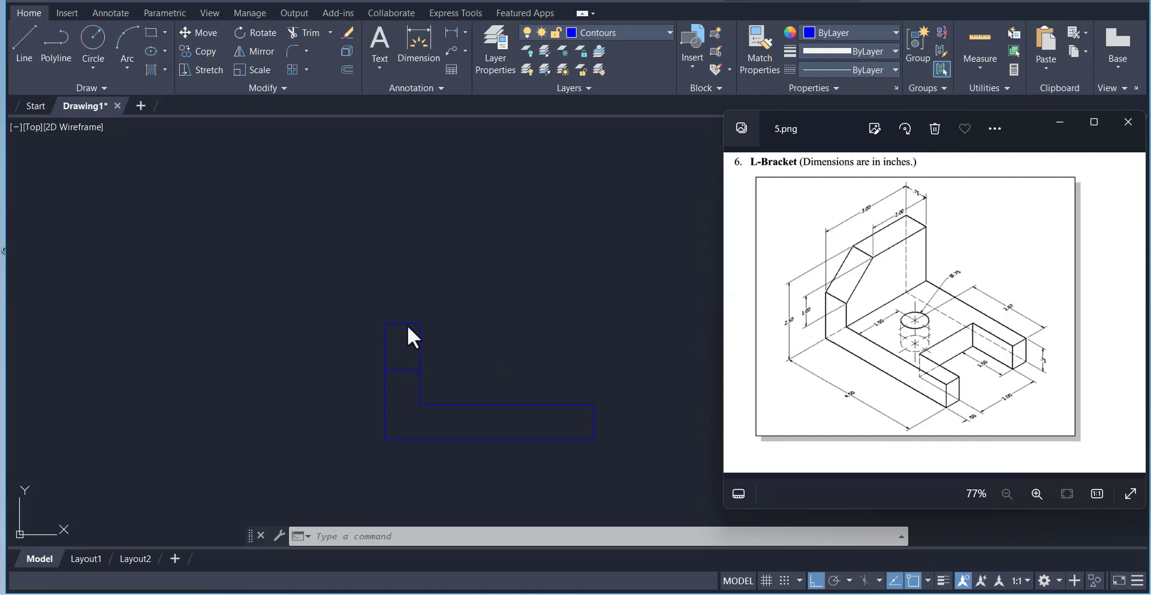
pyautogui.click(555, 311)
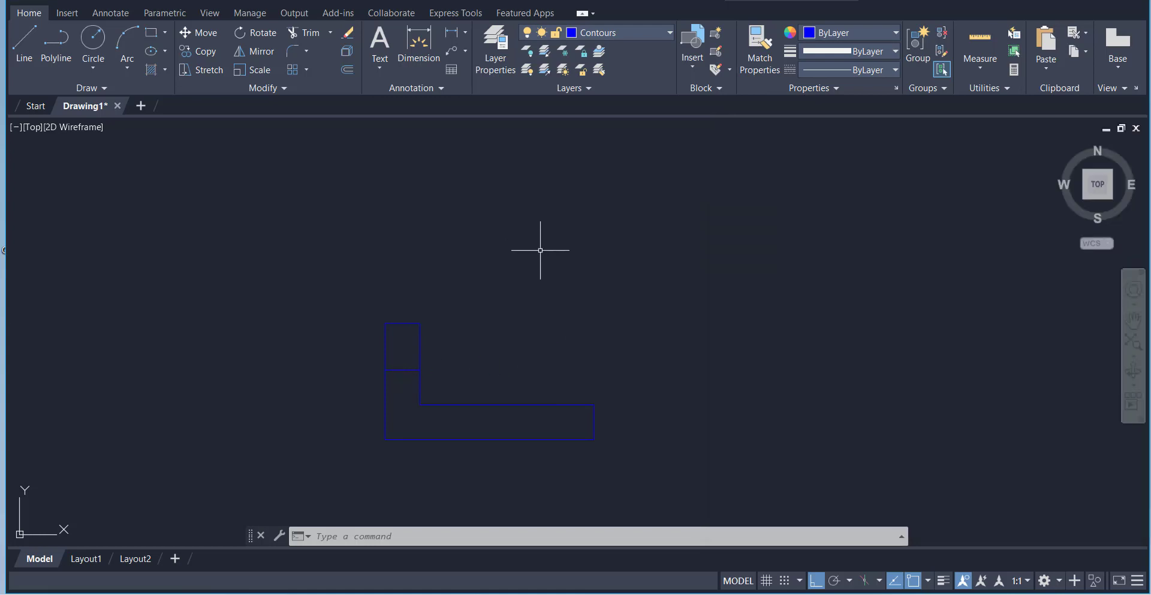
pyautogui.click(600, 34)
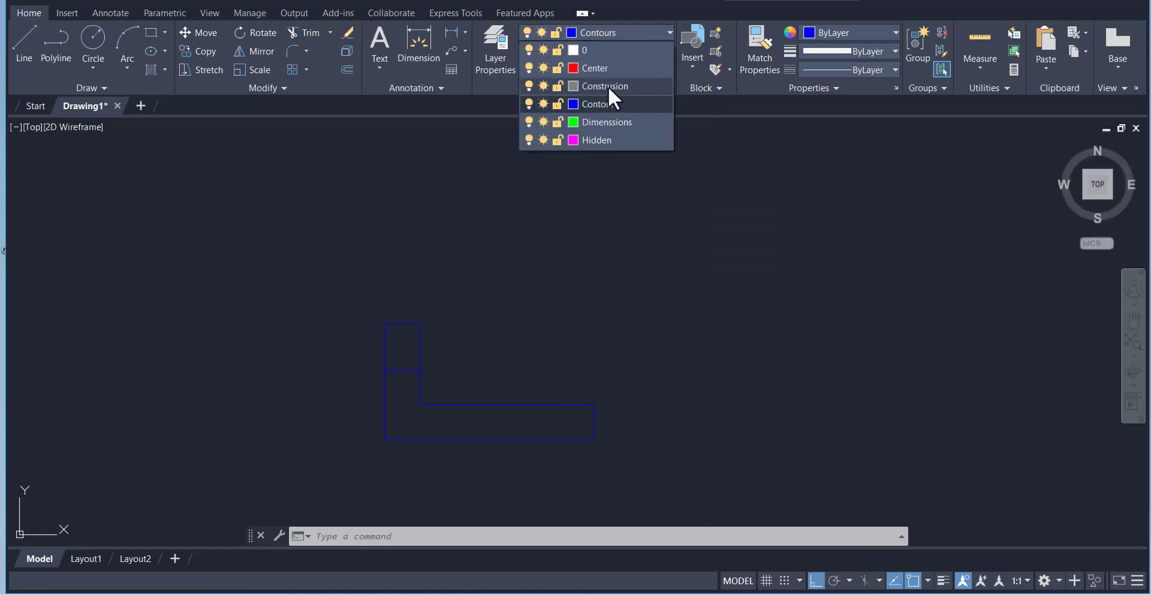
pyautogui.click(621, 88)
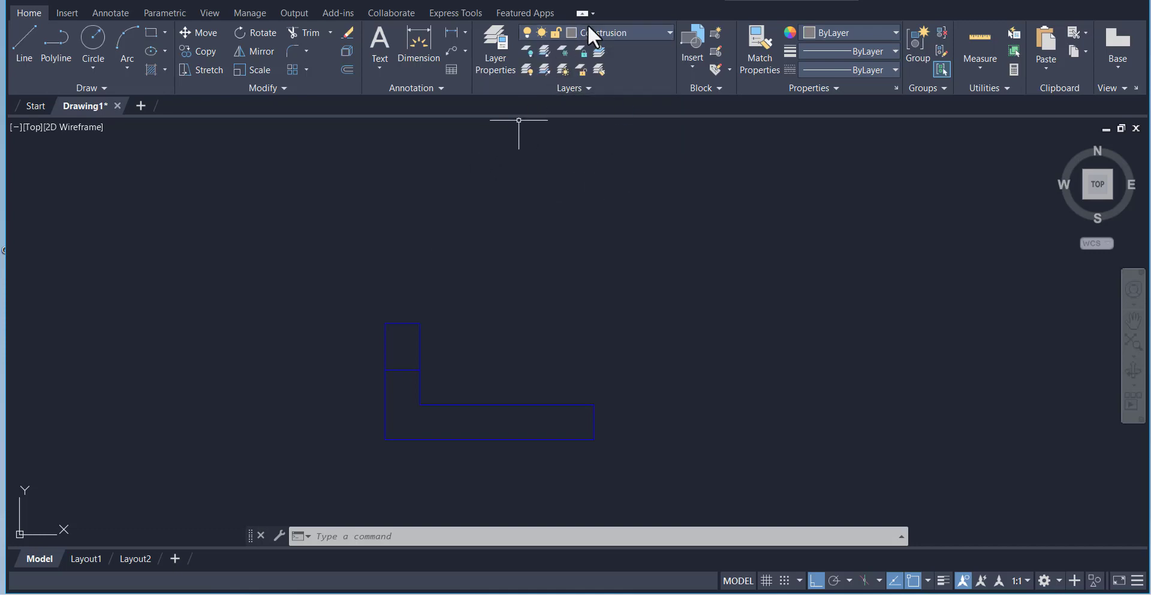
pyautogui.click(23, 60)
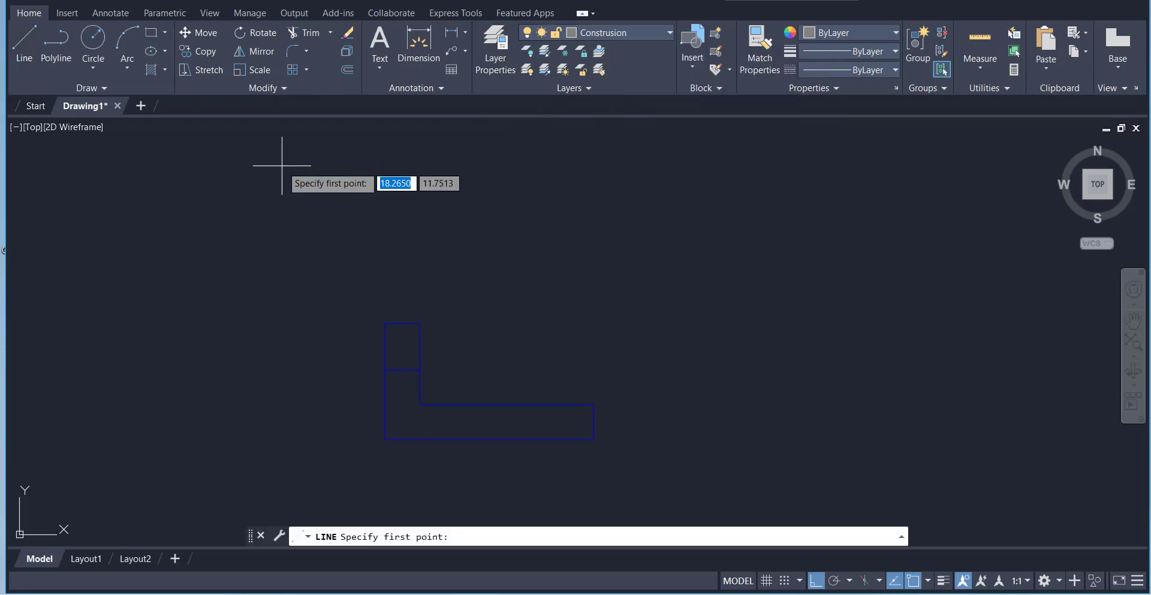
pyautogui.click(390, 321)
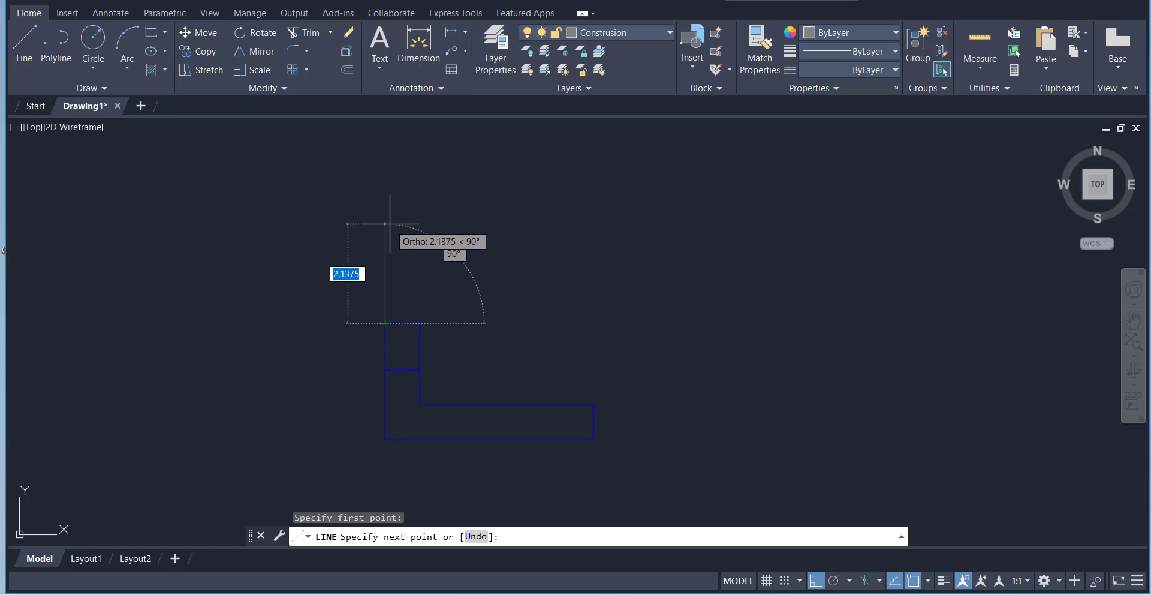
pyautogui.write('2.5')
pyautogui.press('Return')
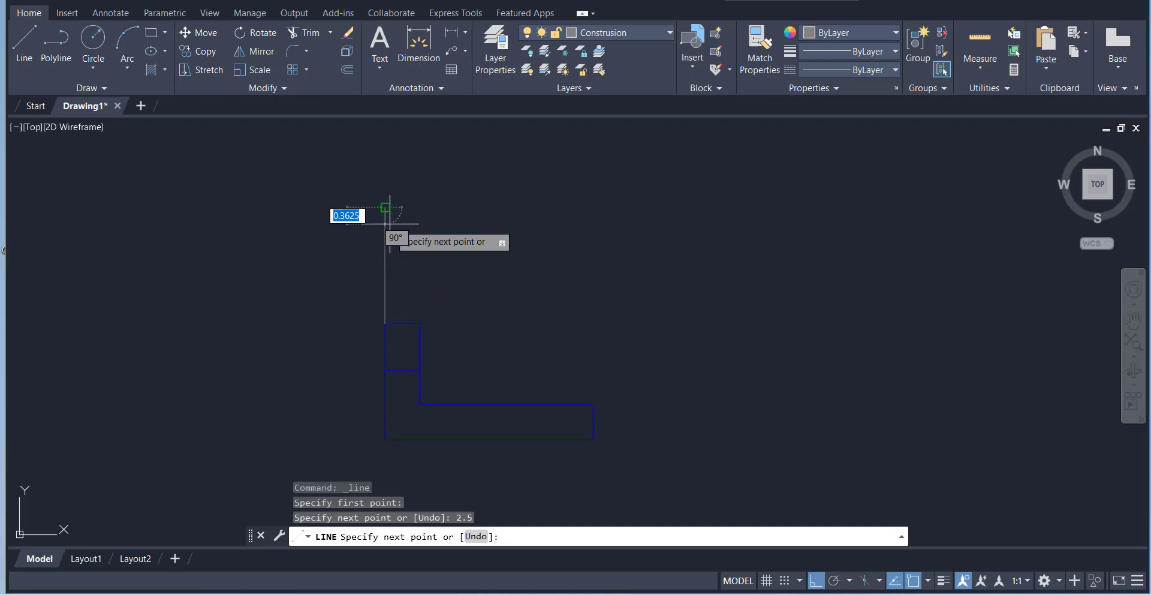
# Step: Draw a vertical construction line from the short right edge's upper endpoint up to the level of the first construction line's top
pyautogui.rightClick(441, 243)
pyautogui.click(467, 245)
pyautogui.click(20, 37)
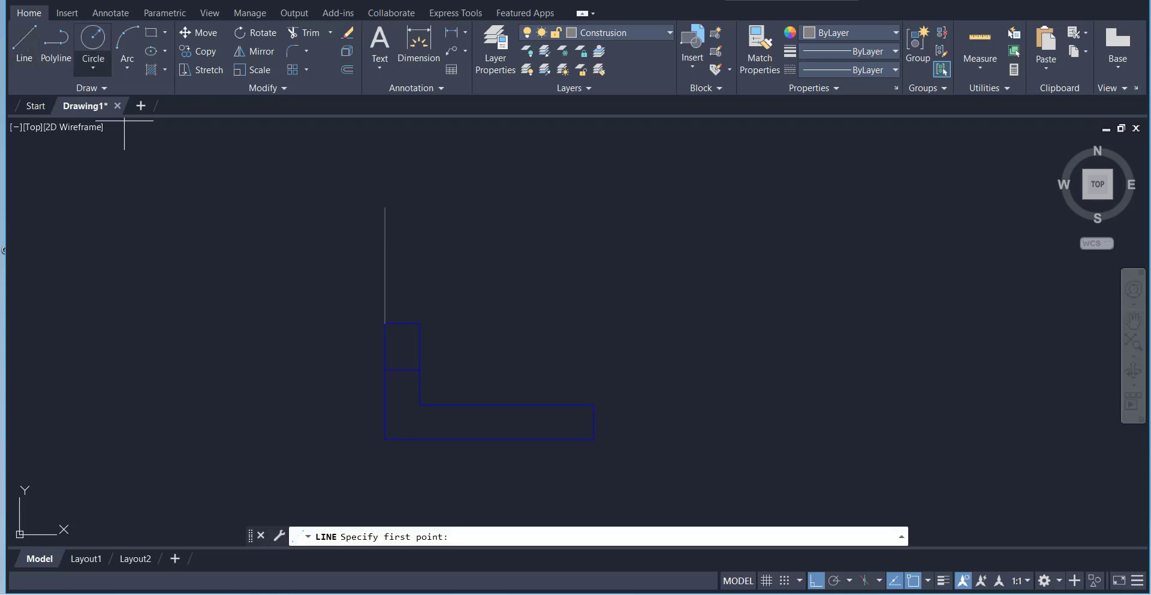
pyautogui.click(593, 404)
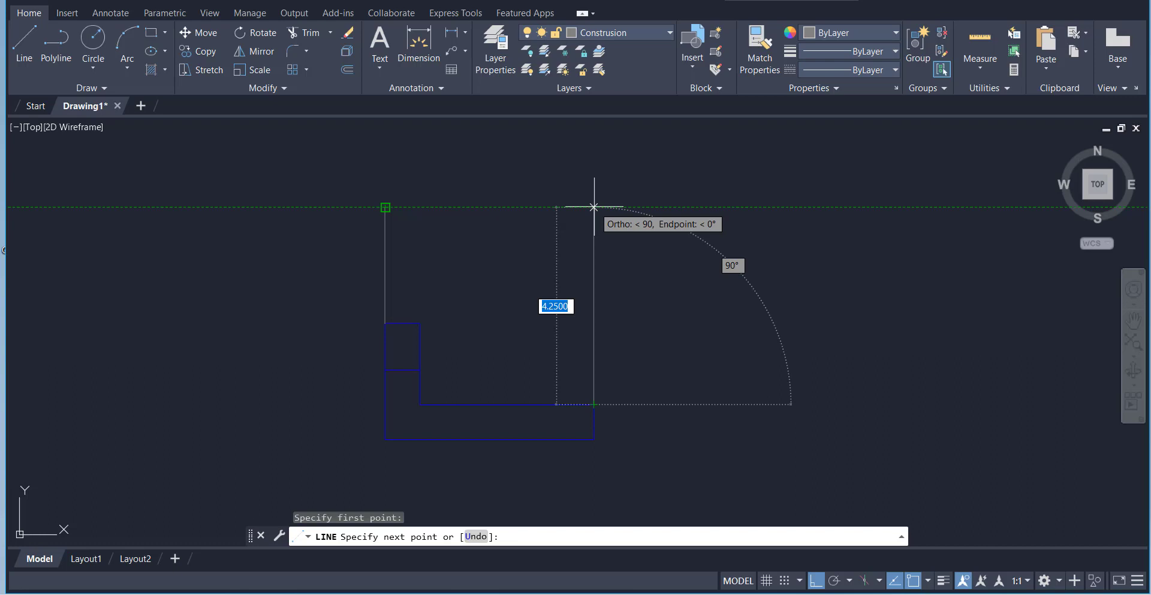
pyautogui.click(594, 207)
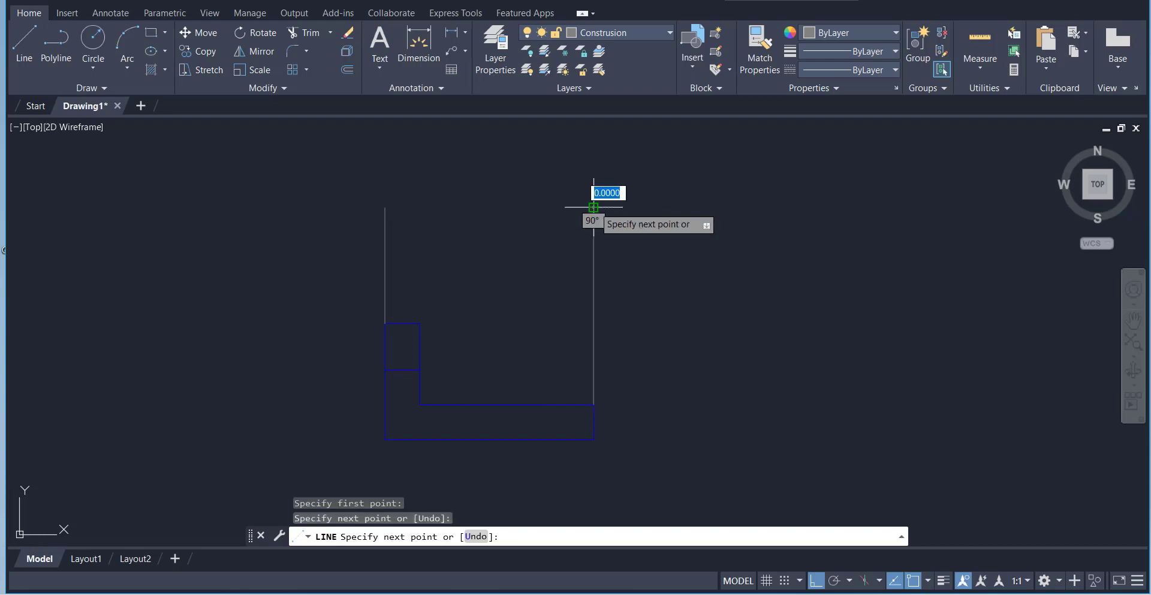
pyautogui.rightClick(636, 248)
pyautogui.click(676, 267)
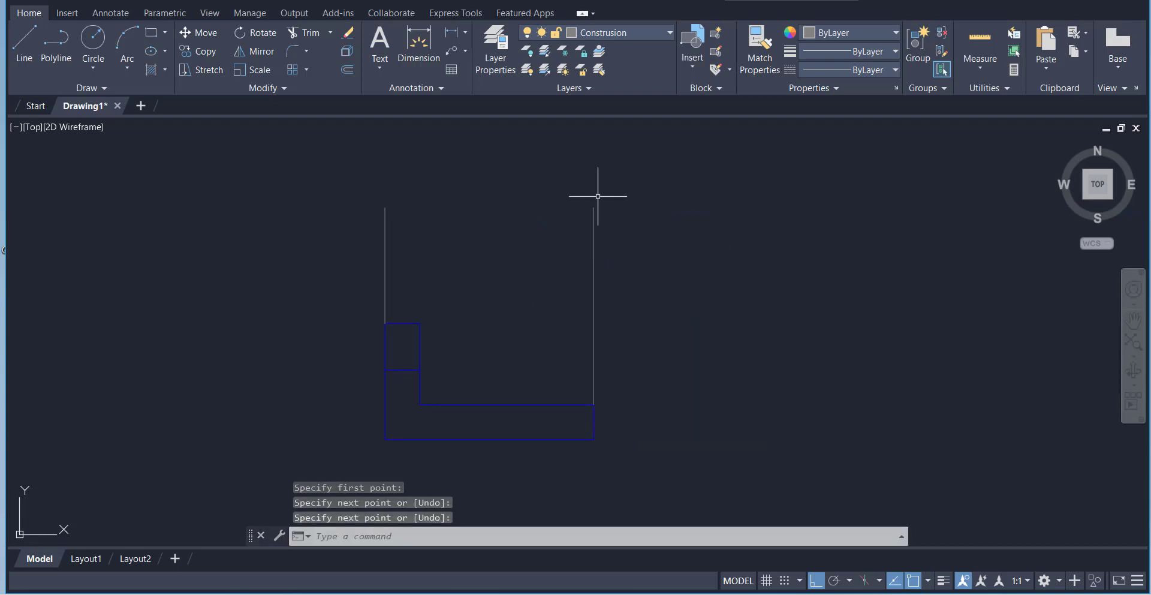
pyautogui.click(928, 580)
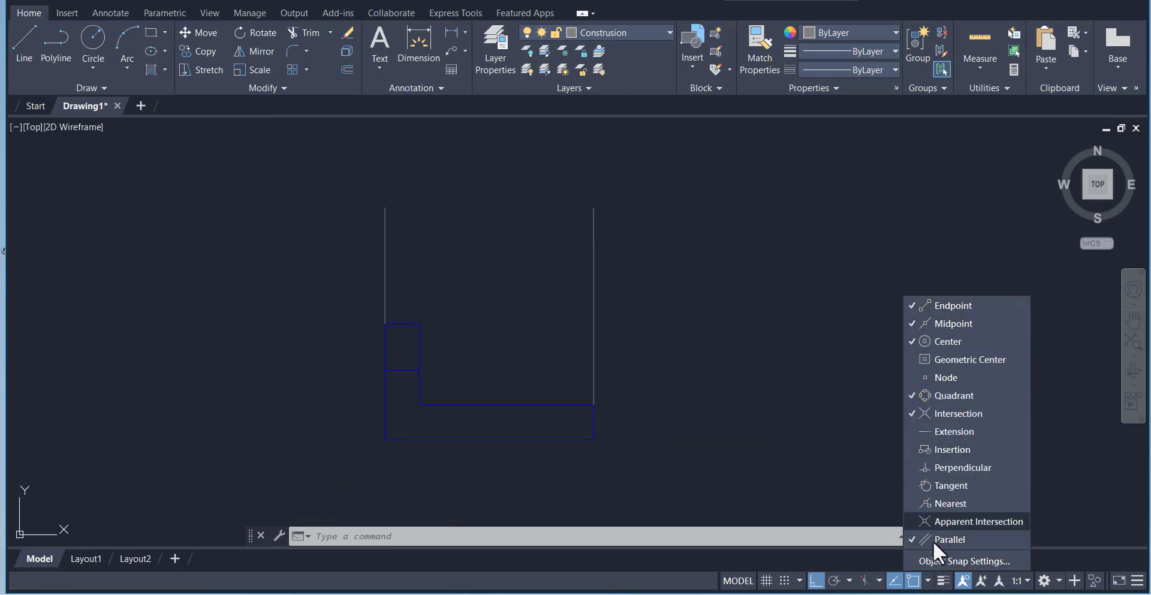
pyautogui.click(782, 390)
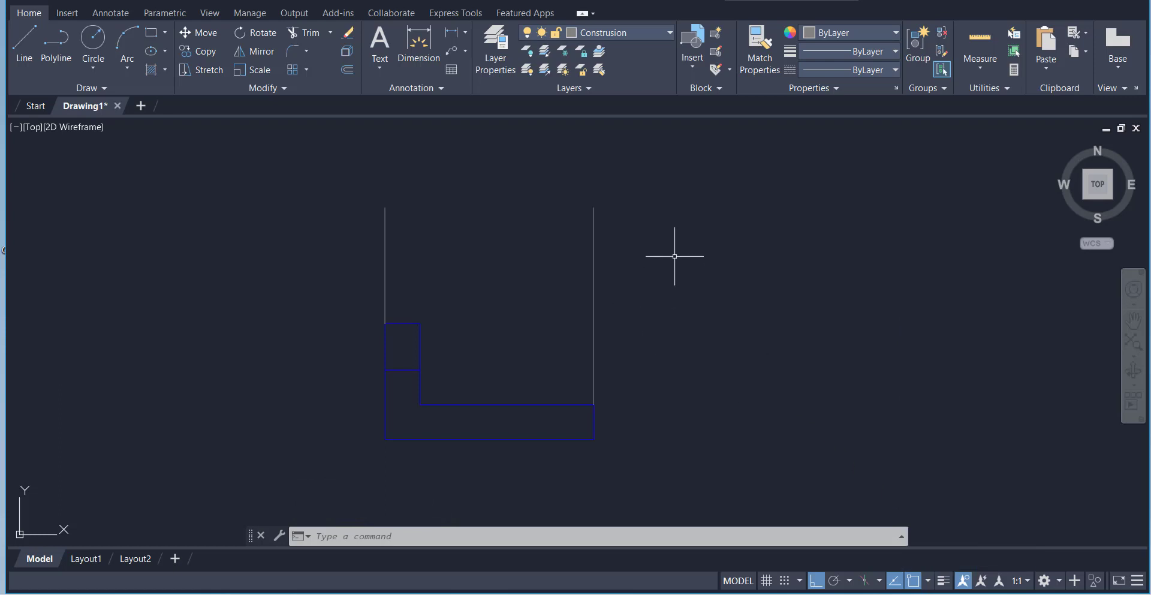
# Step: On the Contours layer, draw a horizontal line joining the upper ends of the two construction lines
pyautogui.click(631, 34)
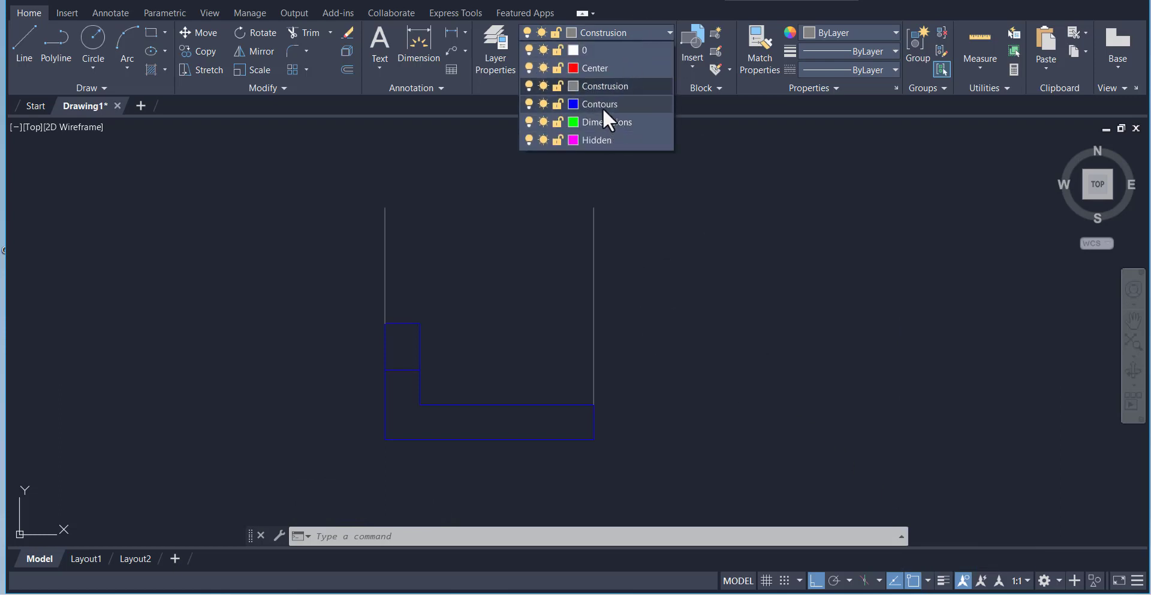
pyautogui.click(603, 108)
pyautogui.scroll(2, 635, 288)
pyautogui.scroll(-4, 609, 290)
pyautogui.scroll(2, 568, 219)
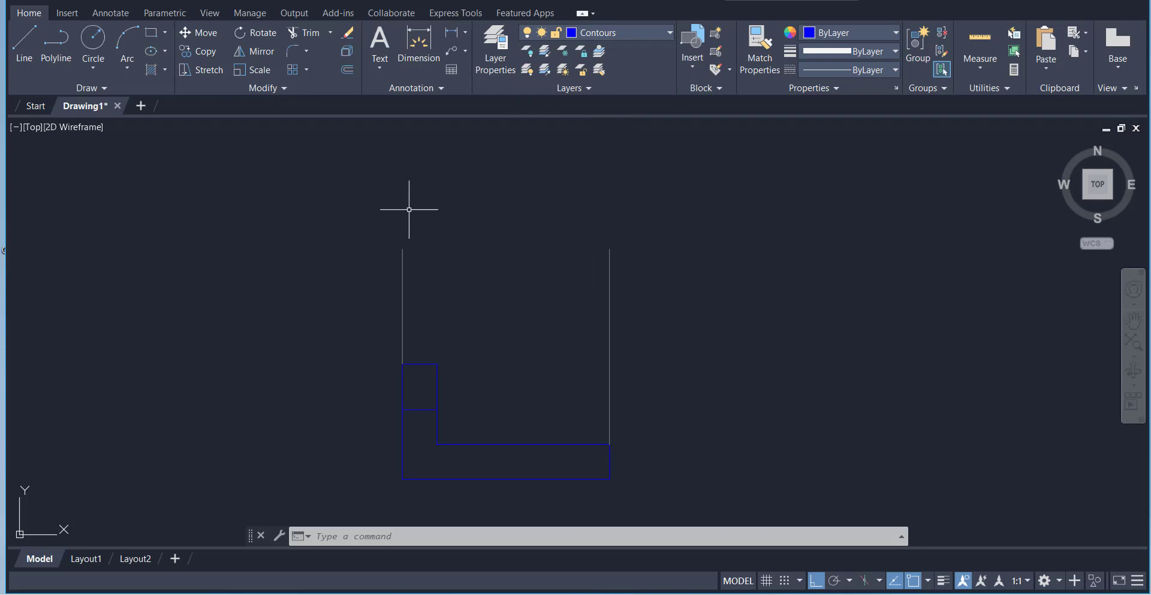
pyautogui.click(13, 43)
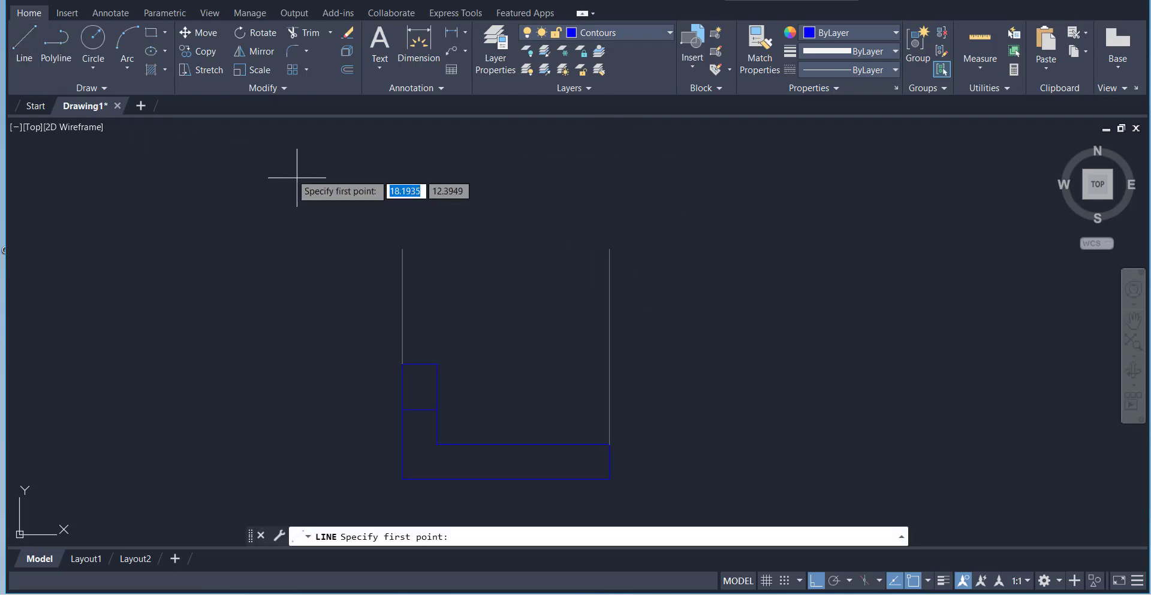
pyautogui.click(402, 247)
pyautogui.click(609, 248)
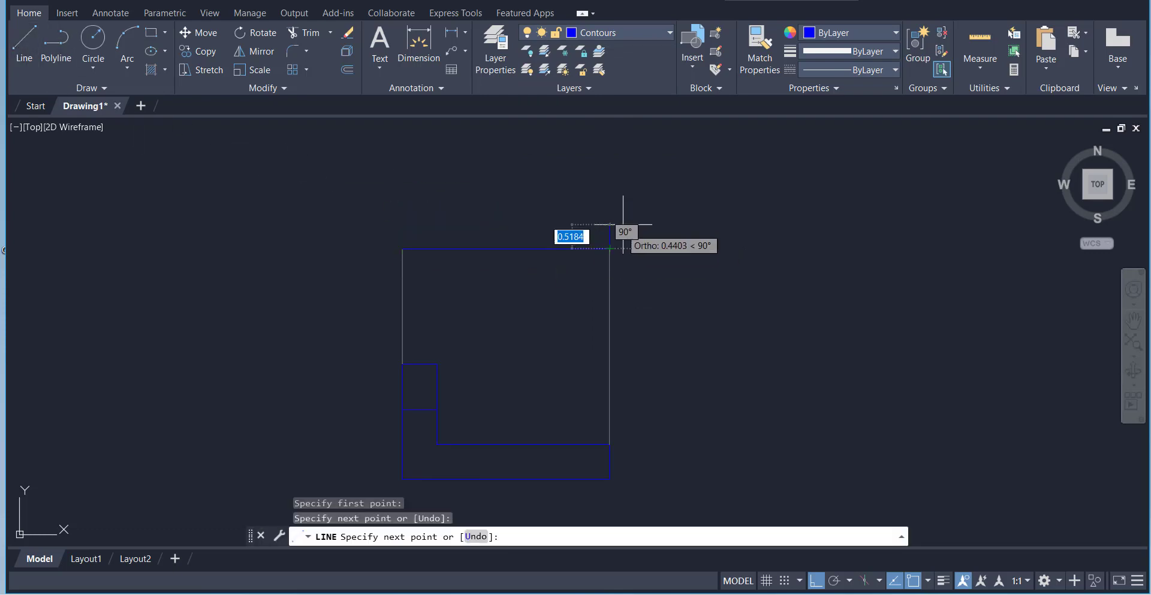
pyautogui.rightClick(626, 195)
pyautogui.click(642, 203)
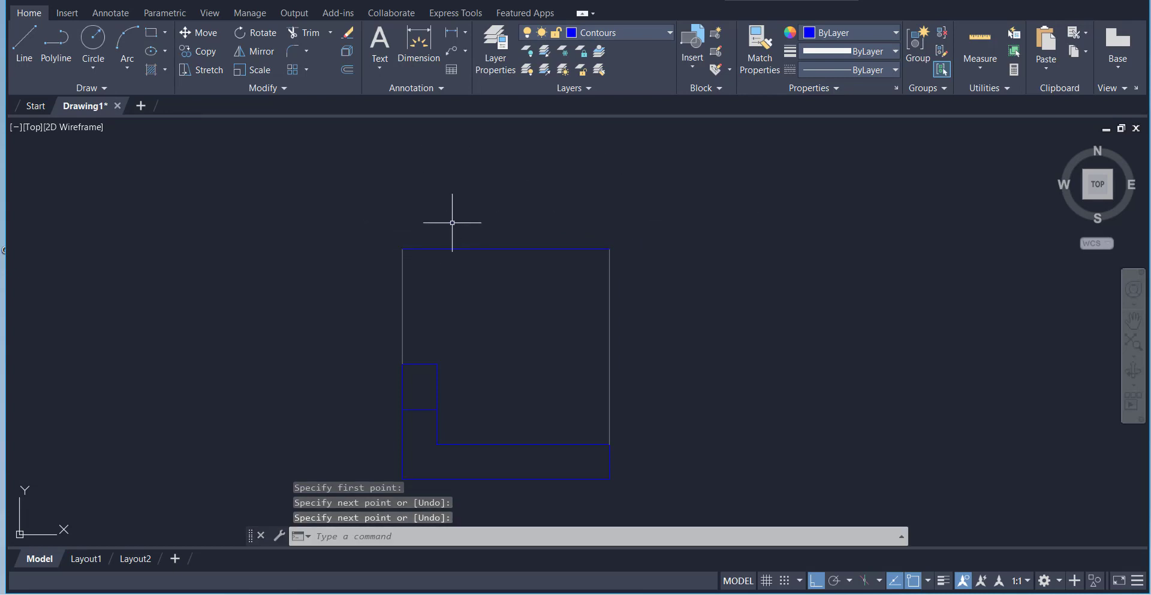
# Step: Offset the horizontal line above the construction lines upward by 3
pyautogui.click(346, 69)
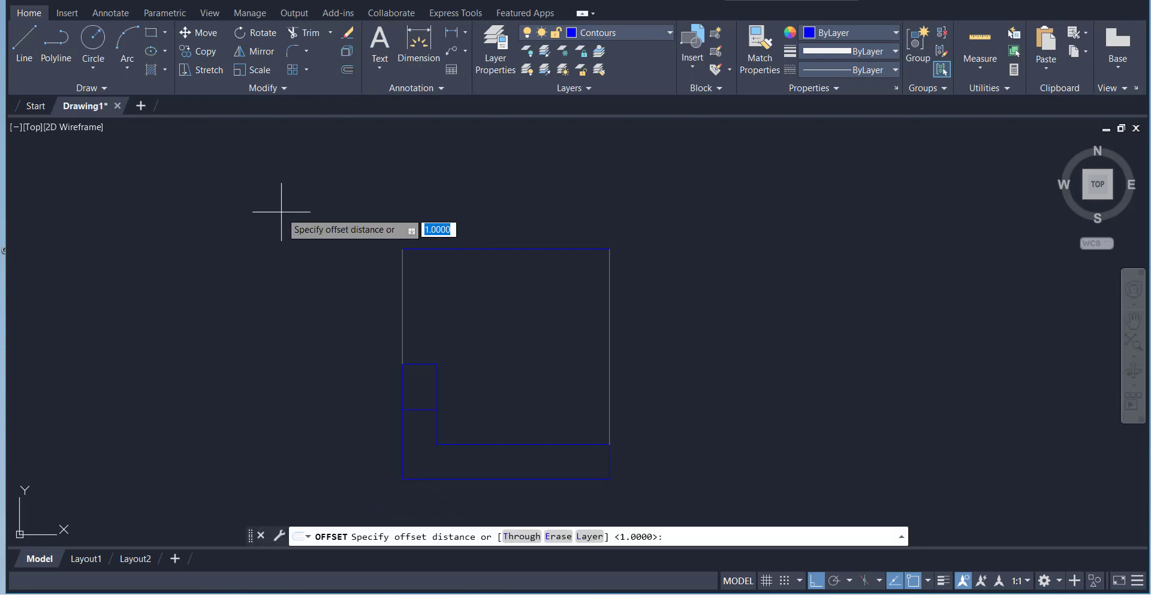
pyautogui.press('Return')
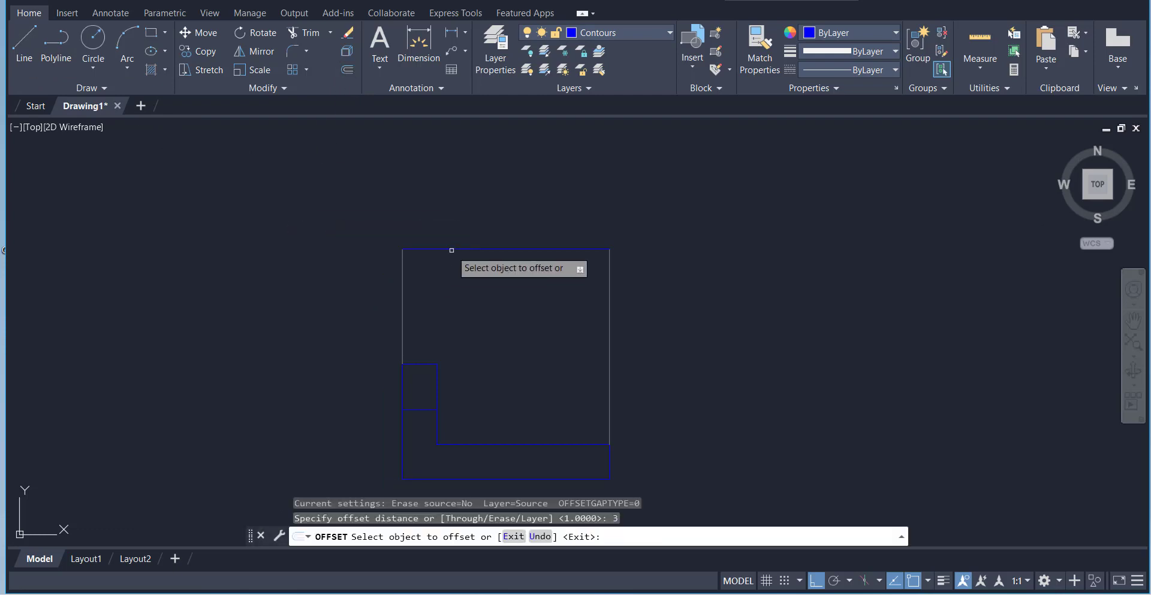
pyautogui.click(451, 248)
pyautogui.click(459, 162)
pyautogui.scroll(-4, 462, 170)
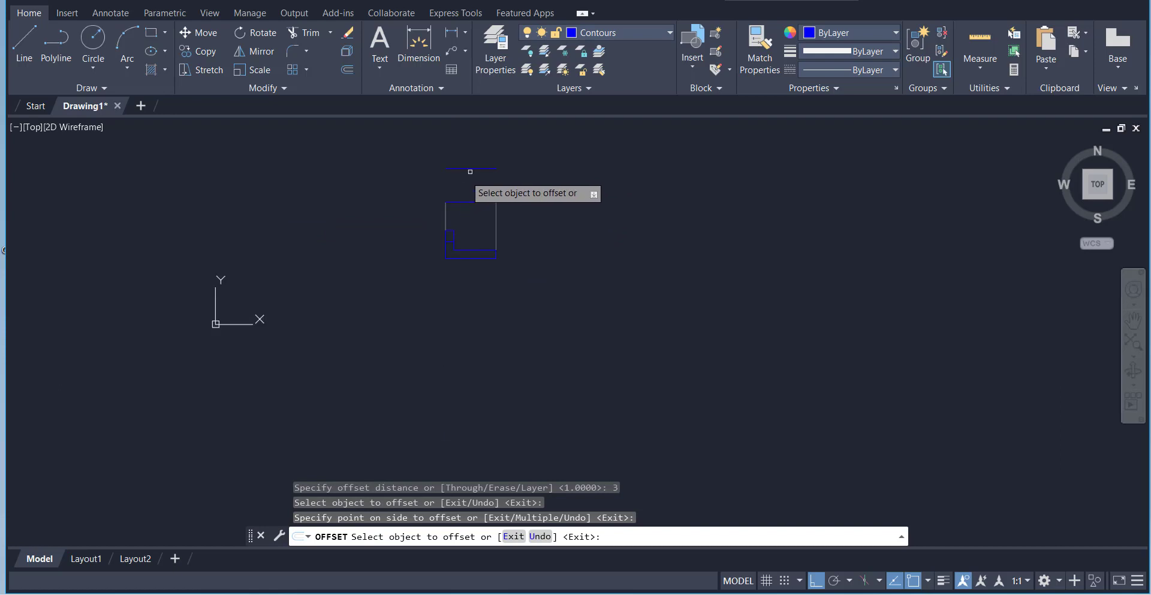
pyautogui.scroll(3, 493, 151)
pyautogui.scroll(2, 493, 151)
pyautogui.scroll(-2, 482, 195)
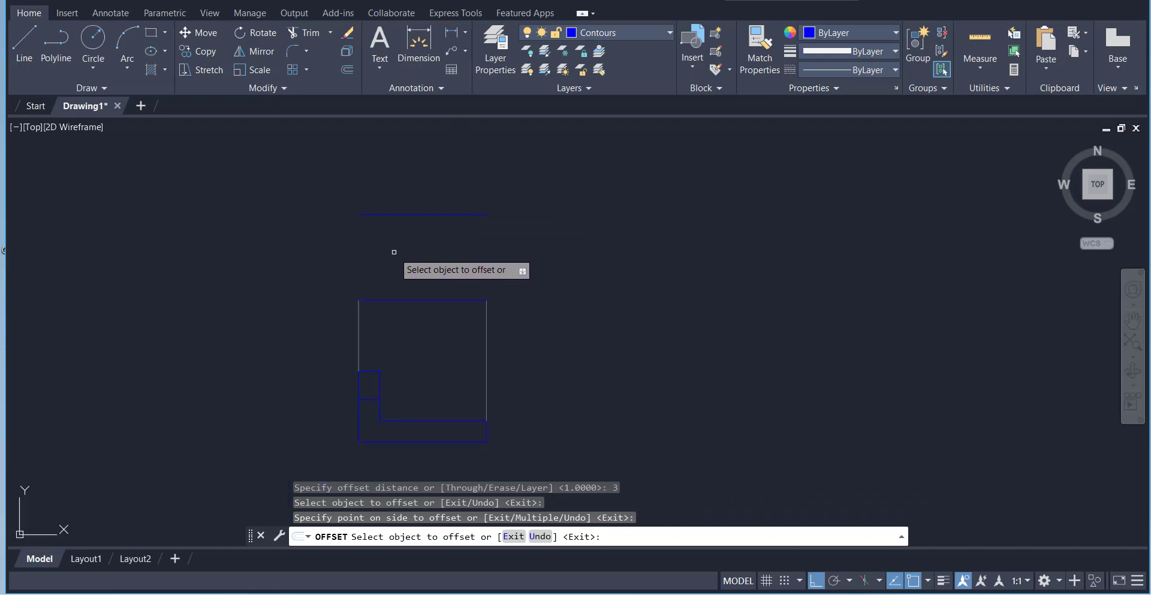
pyautogui.scroll(2, 394, 252)
pyautogui.scroll(-2, 394, 252)
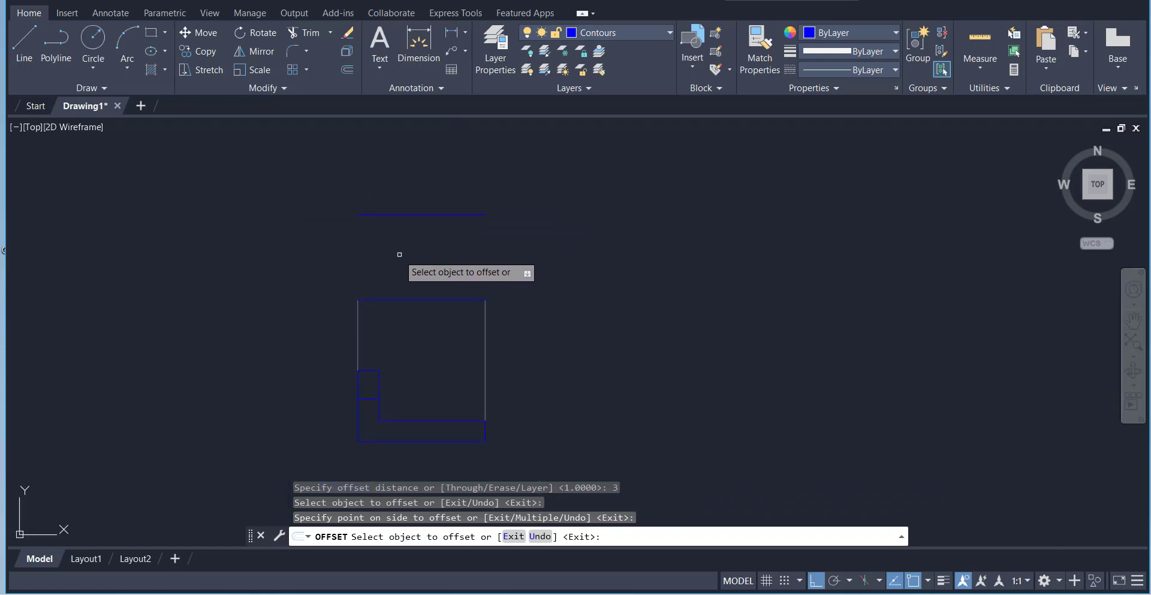
# Step: Close the top view's rectangle with vertical lines joining the left and right ends of its two horizontal edges
pyautogui.click(27, 43)
pyautogui.click(355, 214)
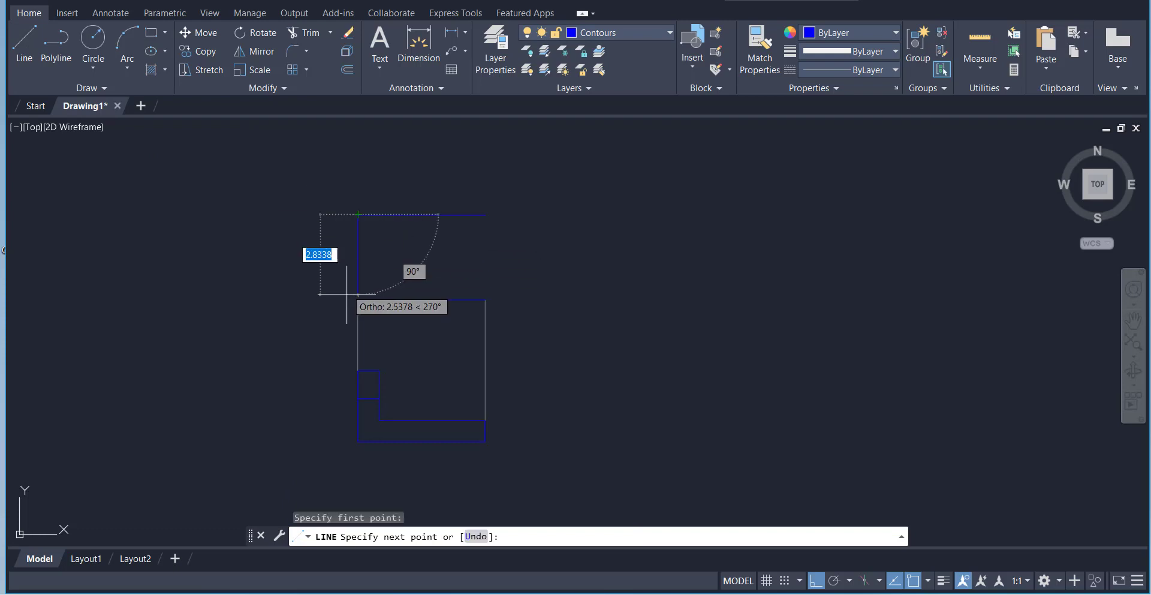
pyautogui.click(358, 300)
pyautogui.rightClick(299, 283)
pyautogui.click(318, 290)
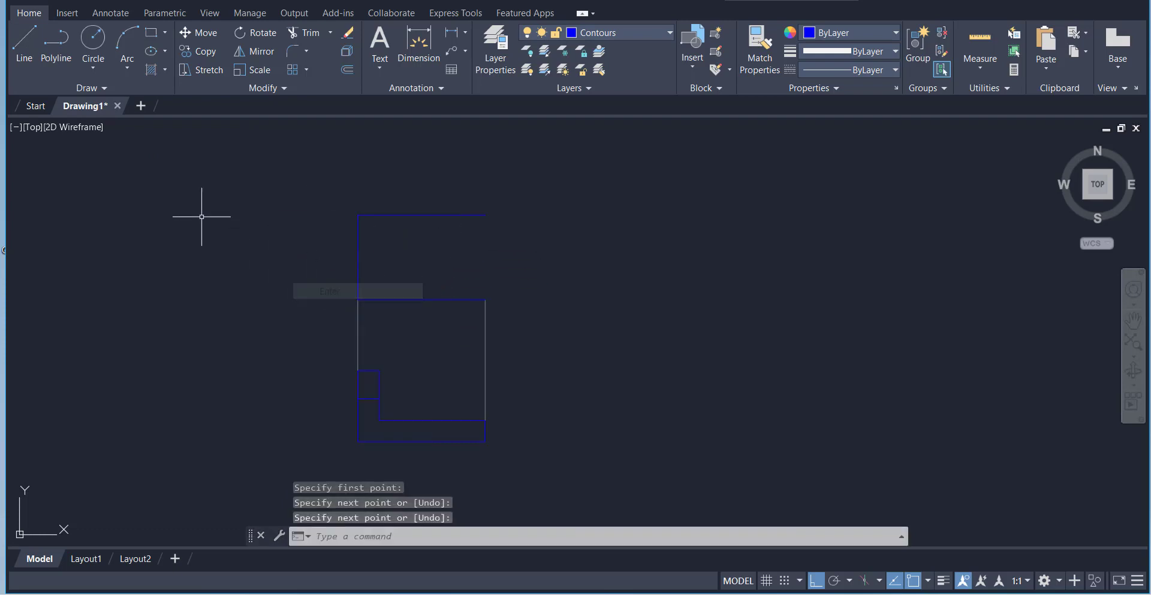
pyautogui.click(25, 60)
pyautogui.click(485, 214)
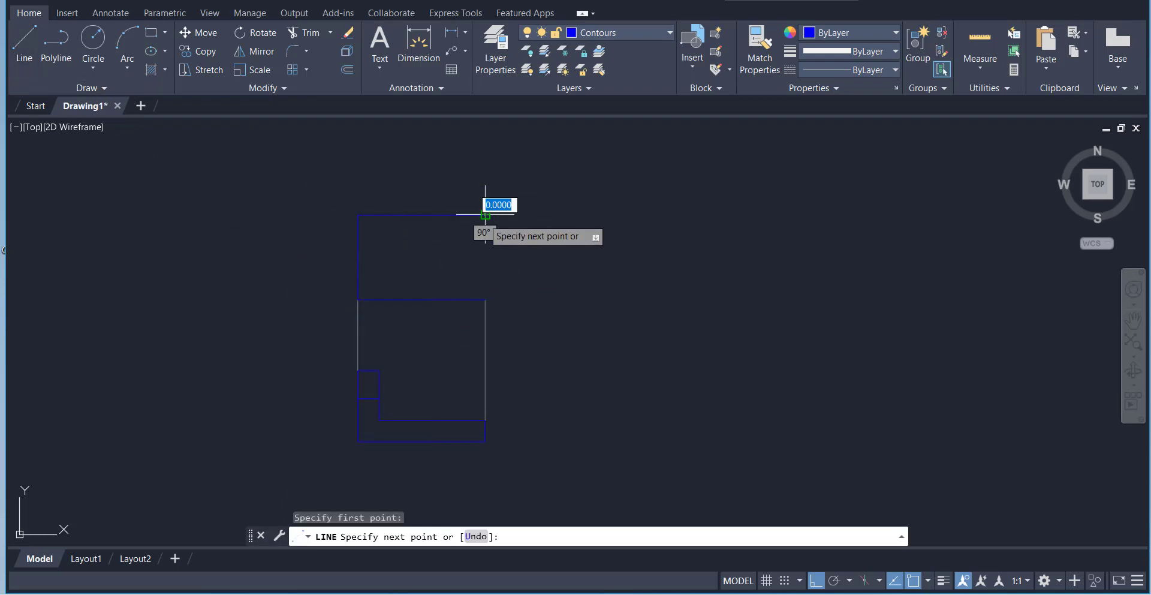
pyautogui.click(485, 299)
pyautogui.rightClick(581, 290)
pyautogui.click(602, 295)
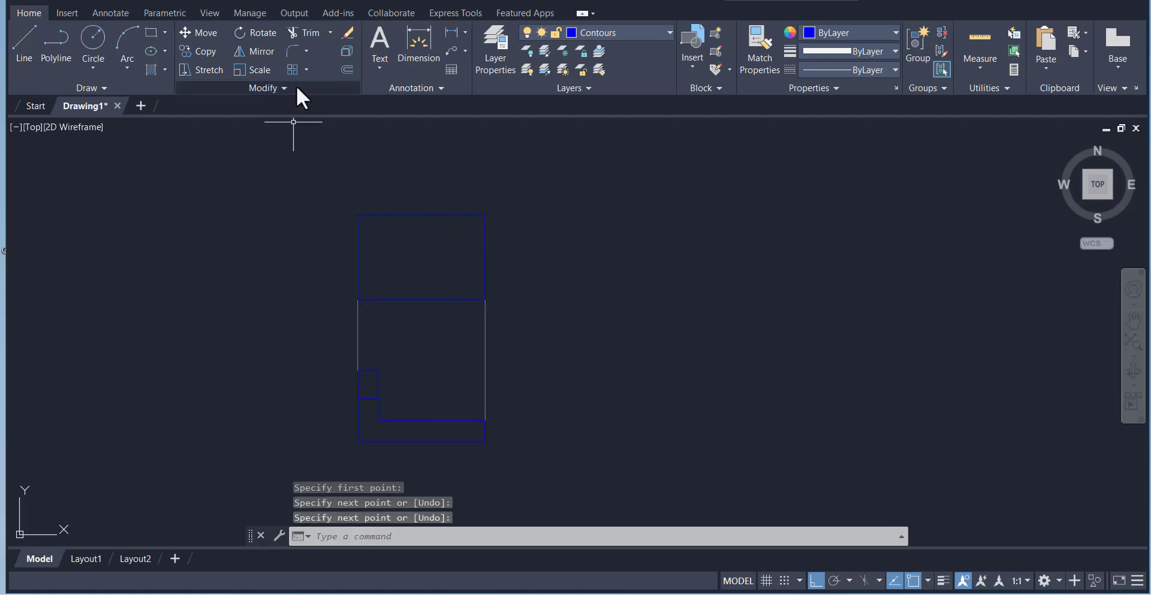
# Step: Offset the top view rectangle's left edge 0.75 to the right
pyautogui.click(346, 70)
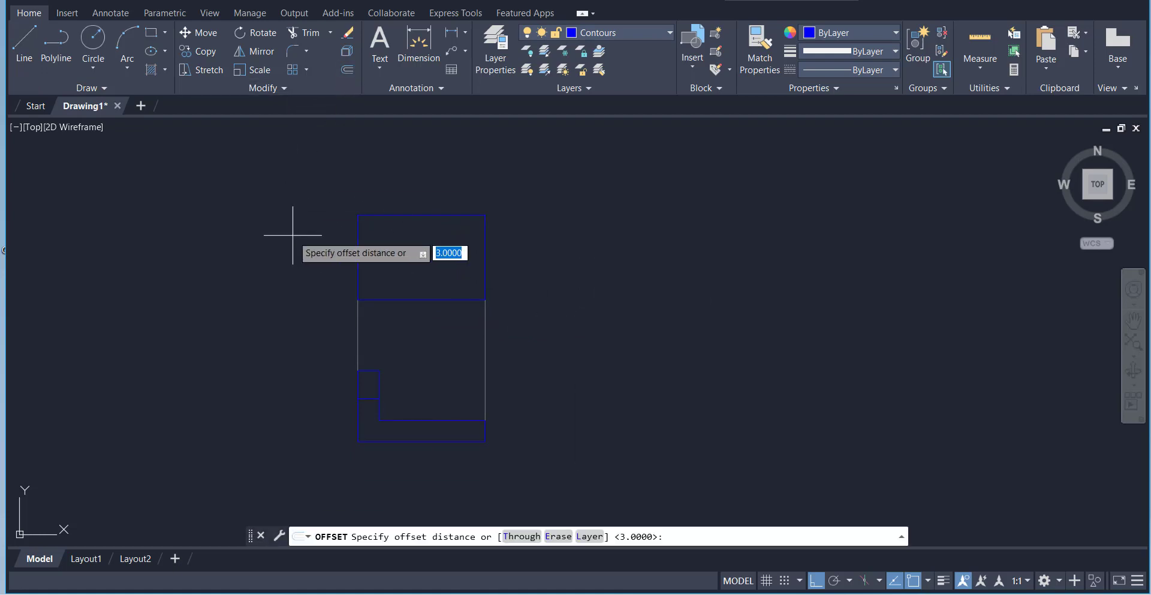
pyautogui.press('Return')
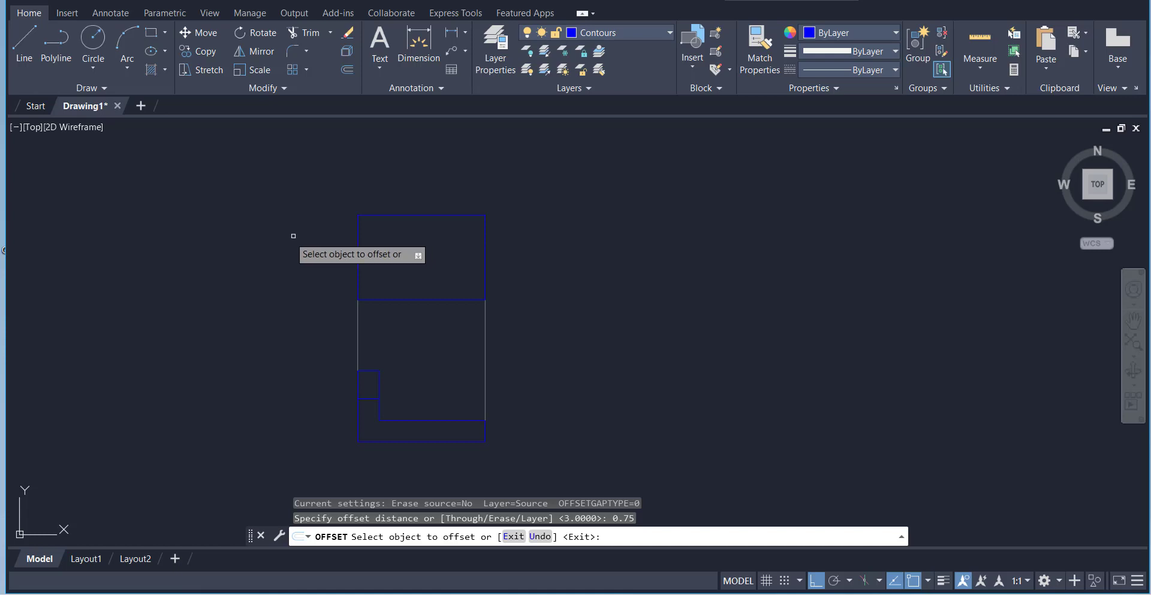
pyautogui.click(356, 247)
pyautogui.click(406, 249)
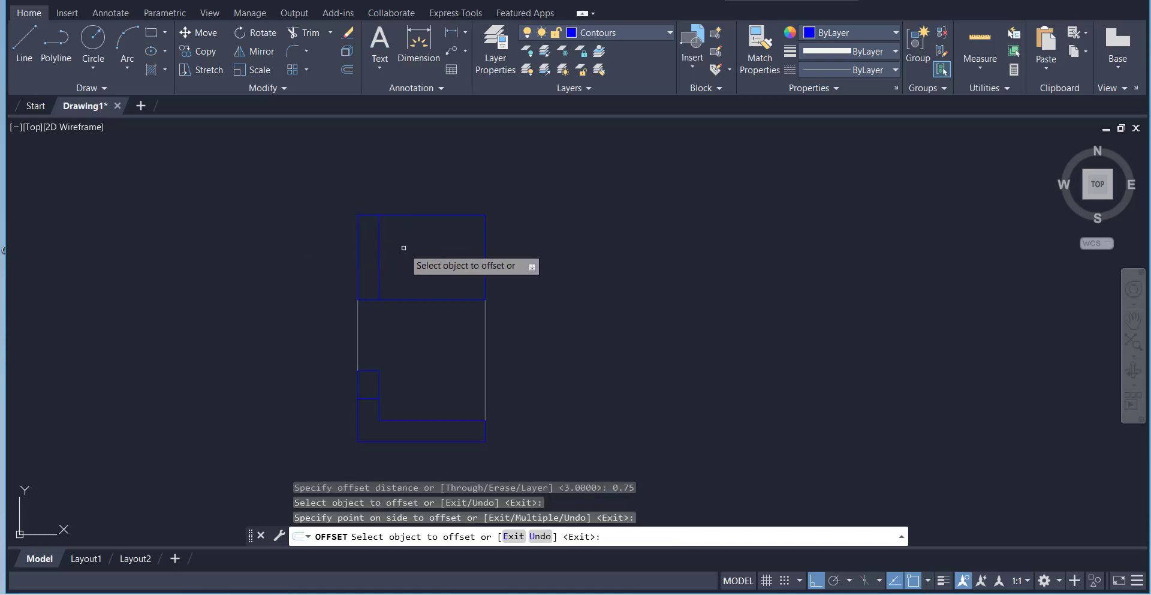
pyautogui.scroll(5, 401, 250)
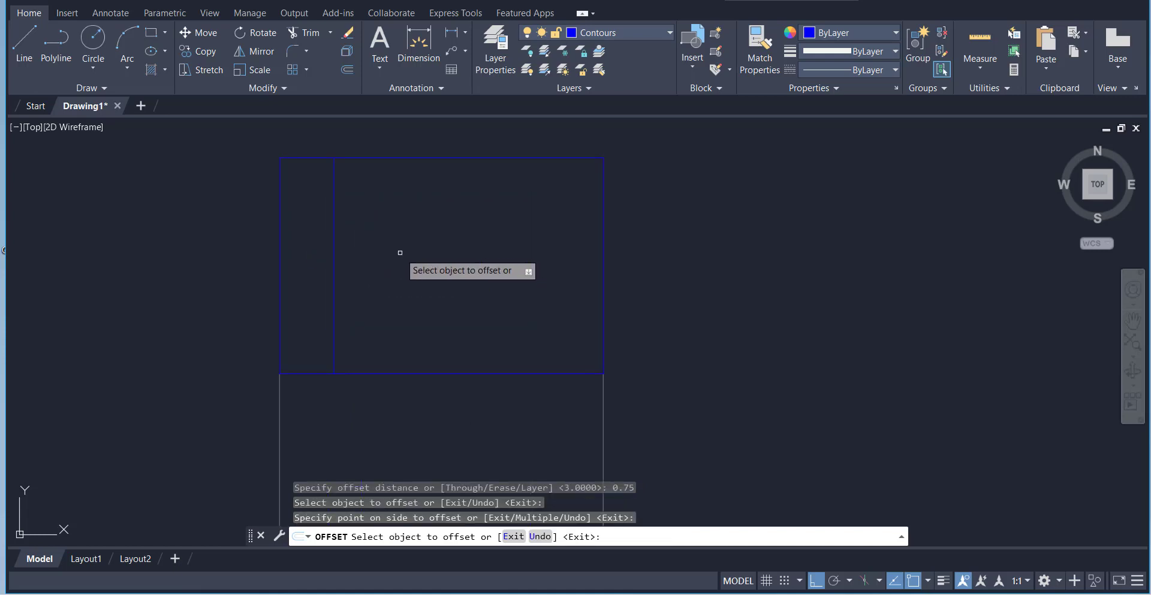
# Step: Check the L-bracket reference image and offset the top view rectangle's upper edge downward by 2
pyautogui.hotkey('alt', 'Tab')
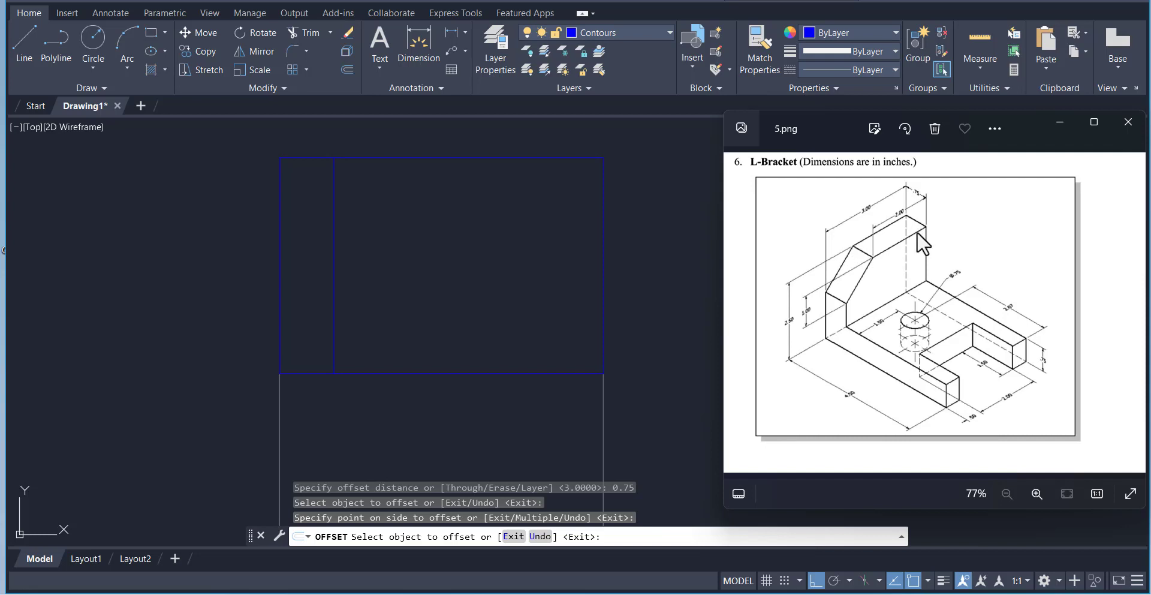
pyautogui.hotkey('alt', 'Tab')
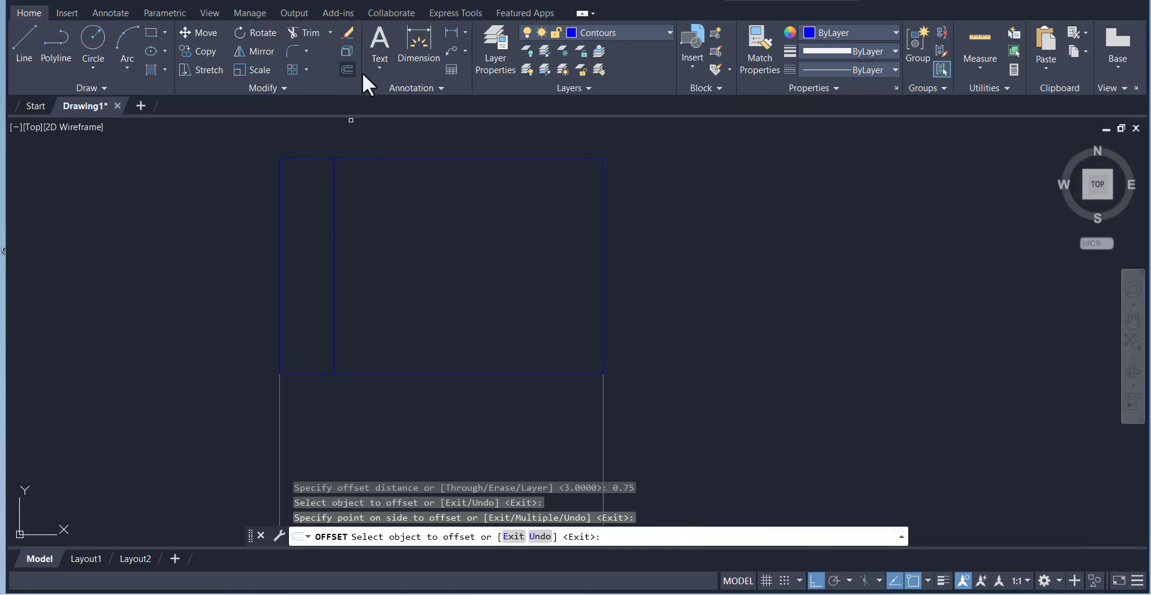
pyautogui.click(347, 69)
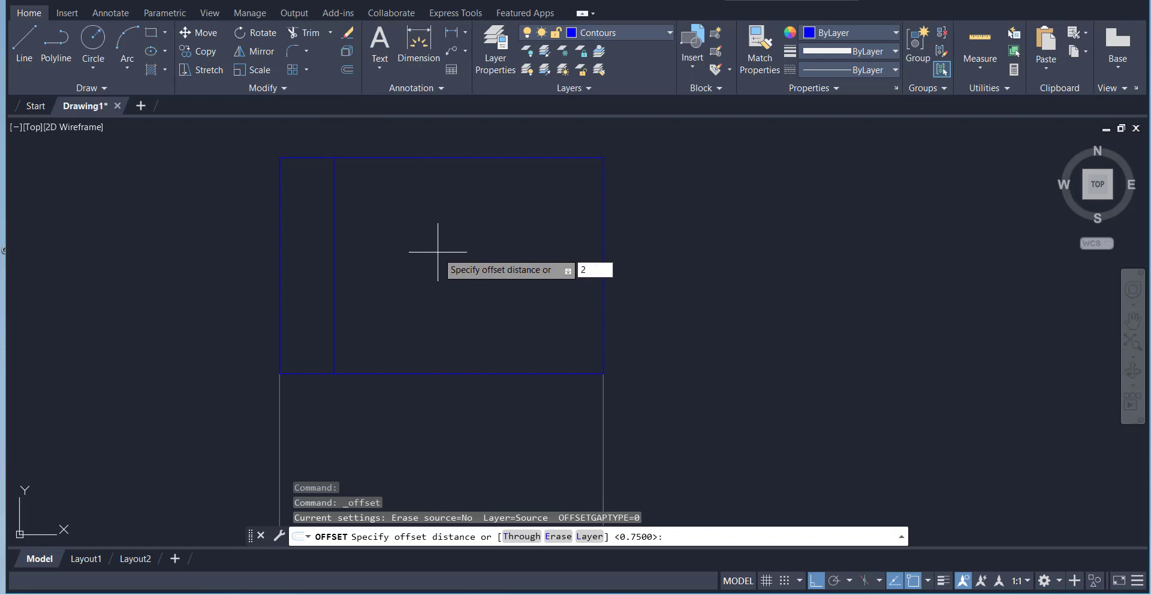
pyautogui.press('Return')
pyautogui.click(397, 158)
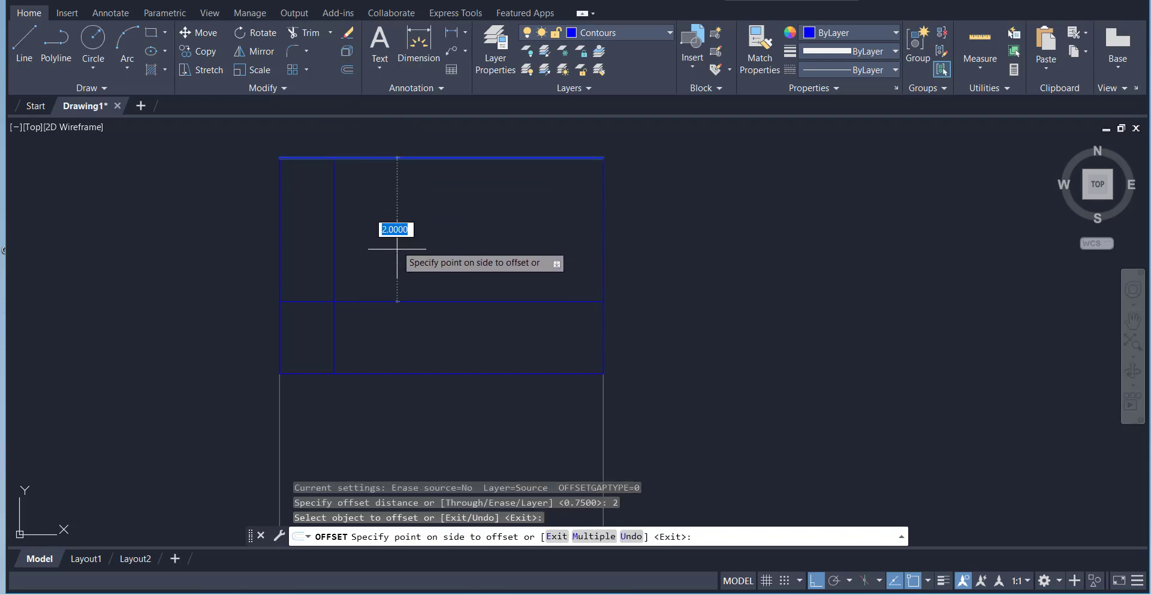
pyautogui.click(397, 249)
# Step: Trim the horizontal offset line's part to the right of the inner vertical line in the top view
pyautogui.click(329, 33)
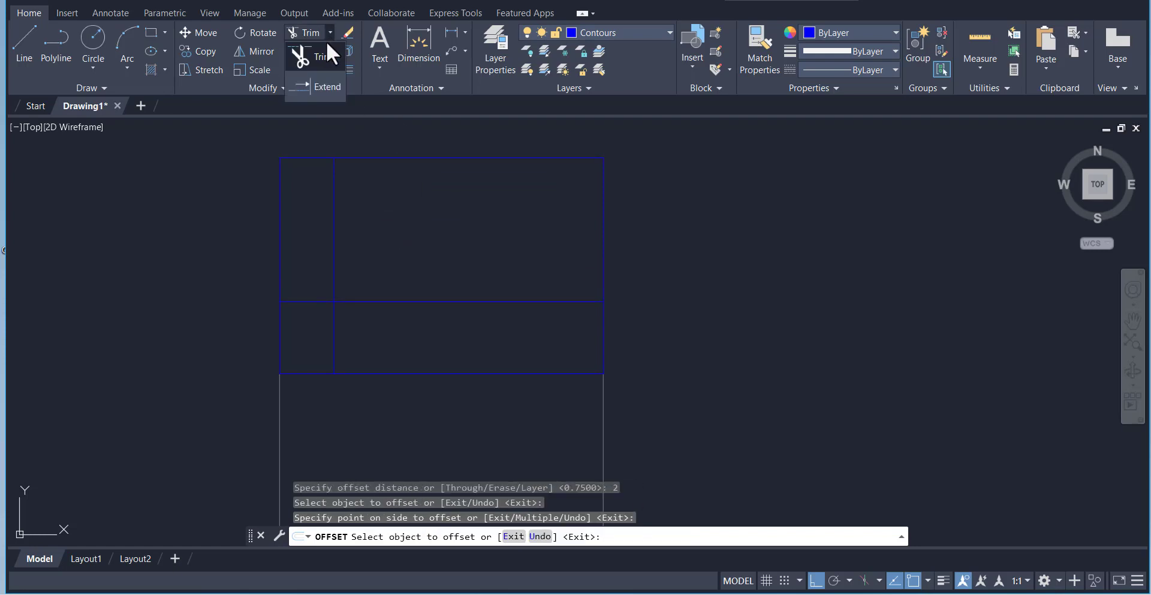
pyautogui.click(328, 44)
pyautogui.rightClick(410, 233)
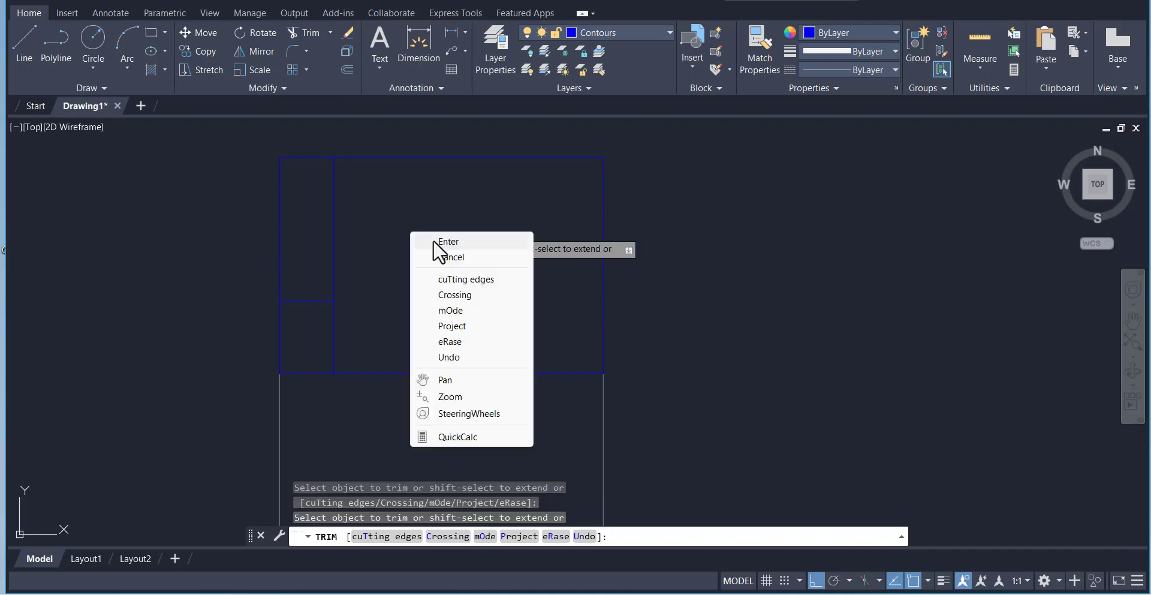
pyautogui.click(434, 241)
pyautogui.scroll(-2, 486, 246)
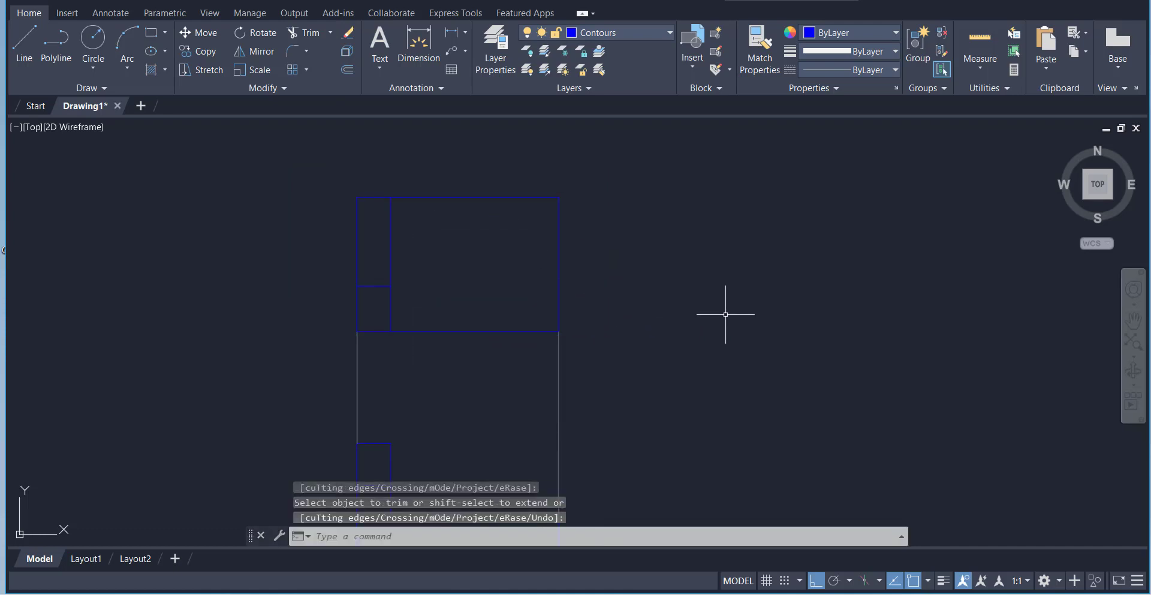
# Step: Check the L-bracket reference image and offset the top view's lower and upper edges inward by 0.5
pyautogui.click(698, 576)
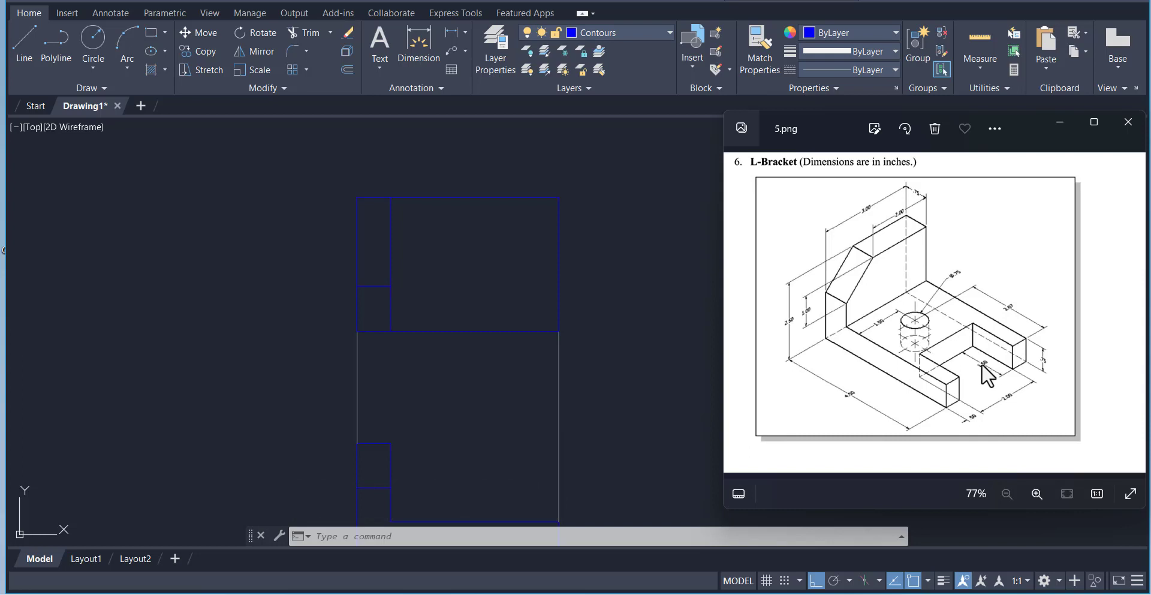
pyautogui.click(656, 339)
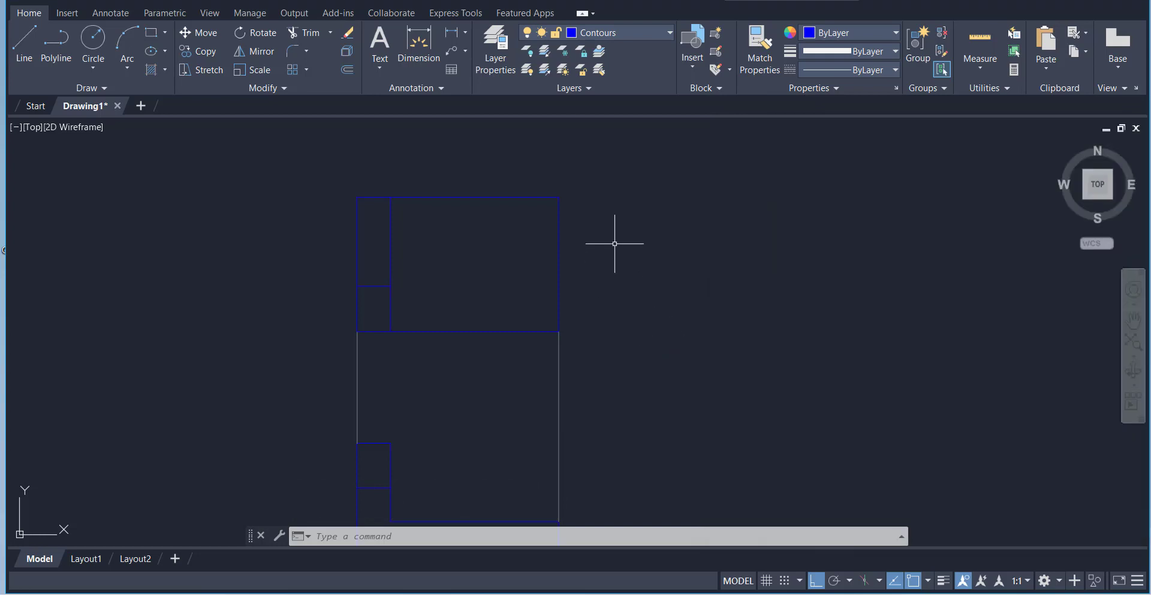
pyautogui.click(347, 69)
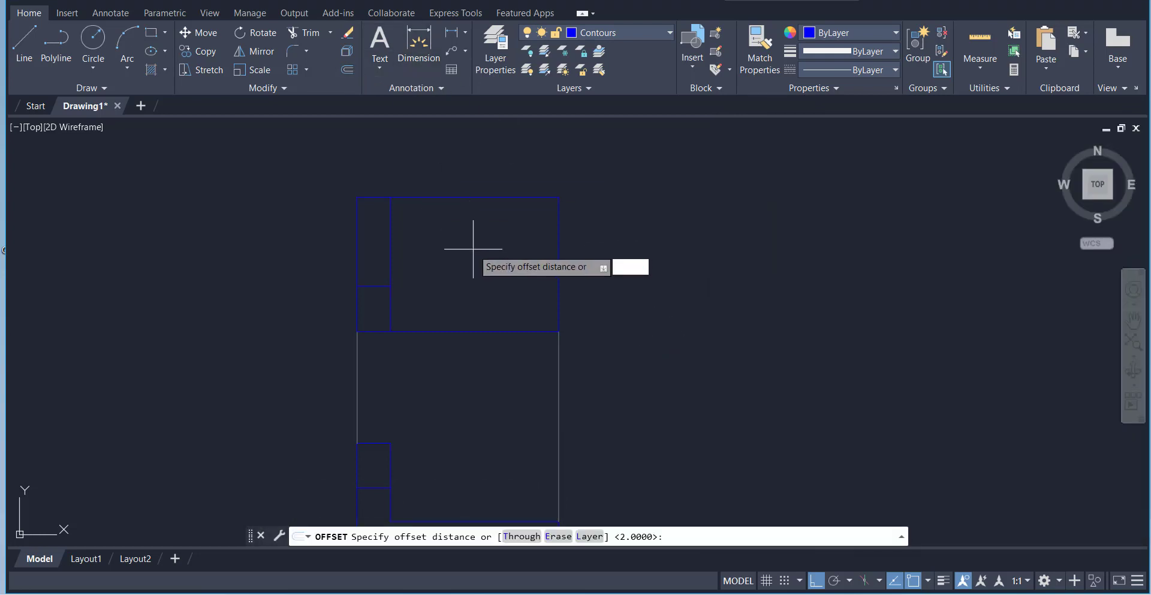
pyautogui.press('Return')
pyautogui.click(501, 331)
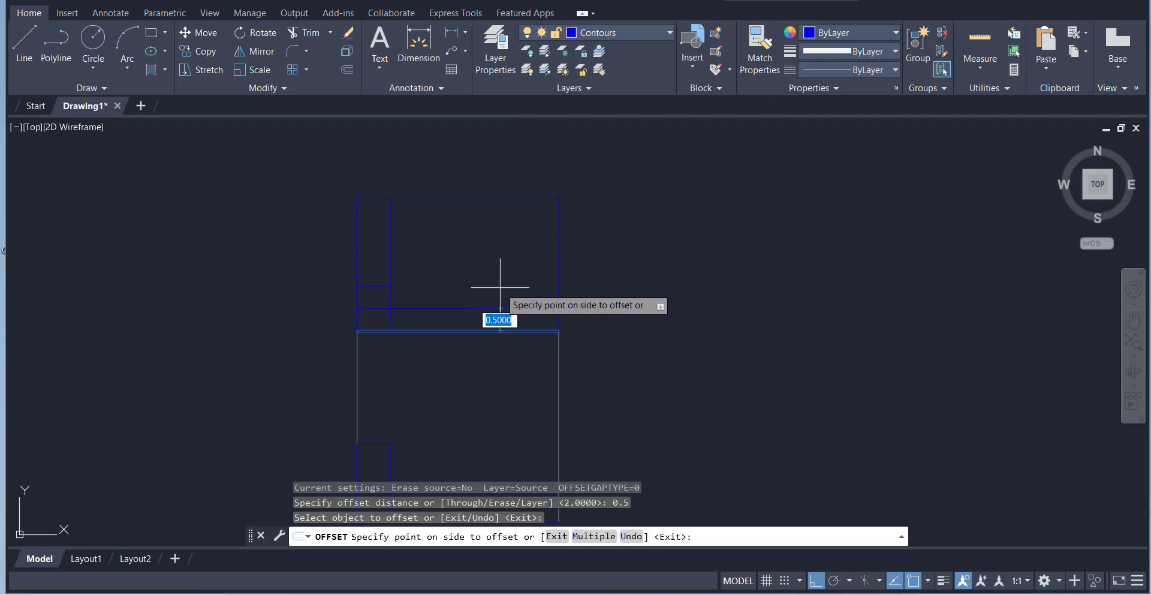
pyautogui.click(511, 281)
pyautogui.click(489, 197)
pyautogui.click(488, 258)
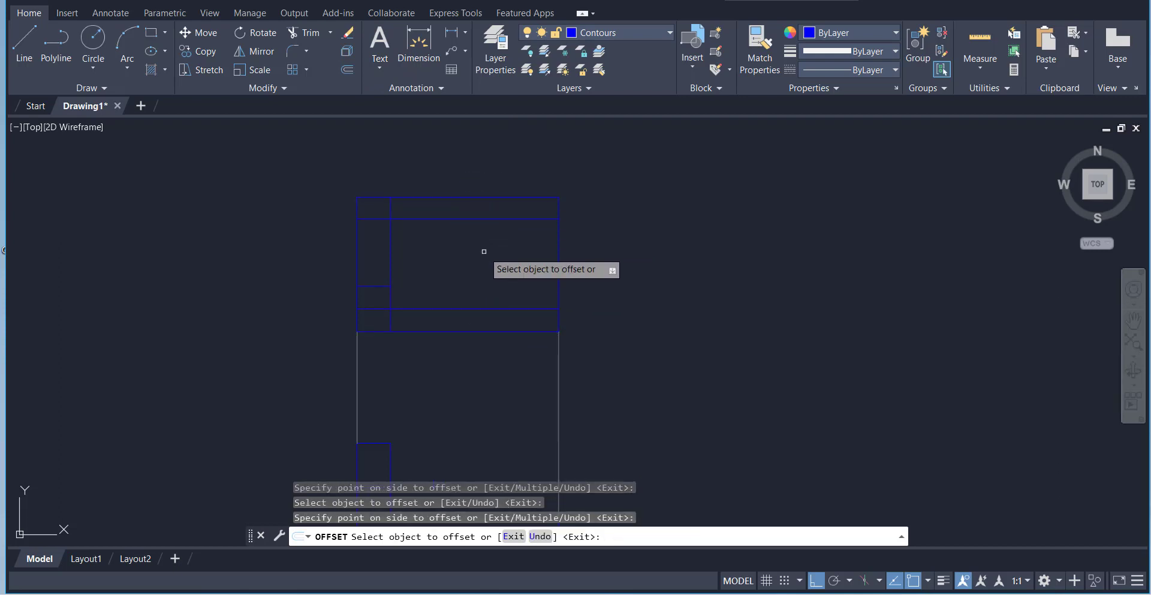
# Step: Offset the top view's right edge 1.5 to the left
pyautogui.click(347, 71)
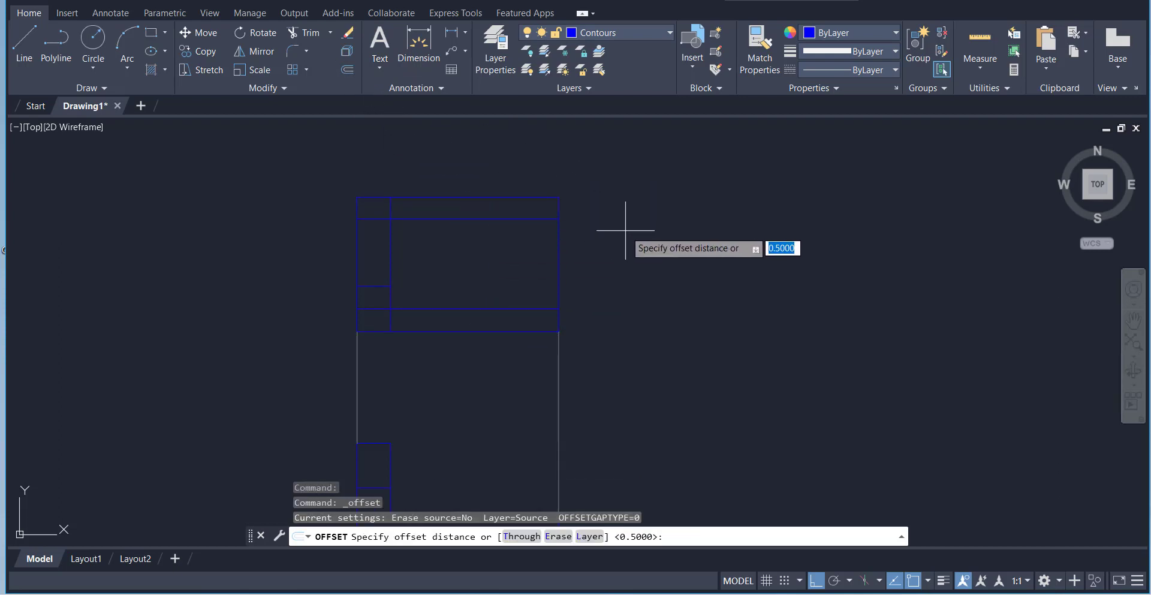
pyautogui.write('1.5')
pyautogui.press('Return')
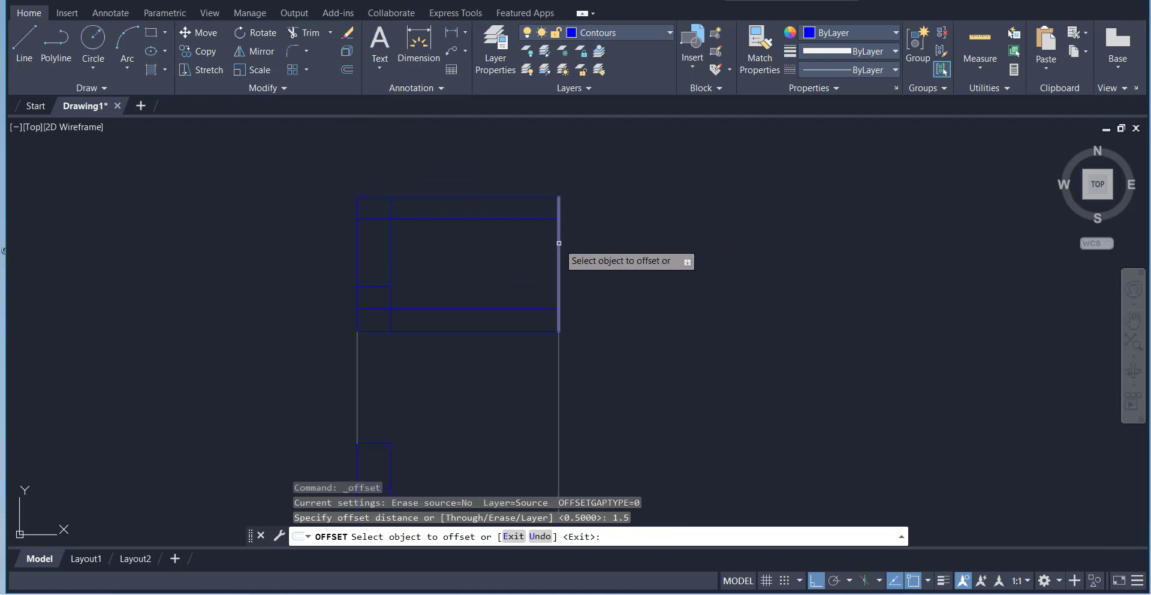
pyautogui.click(559, 248)
pyautogui.click(479, 243)
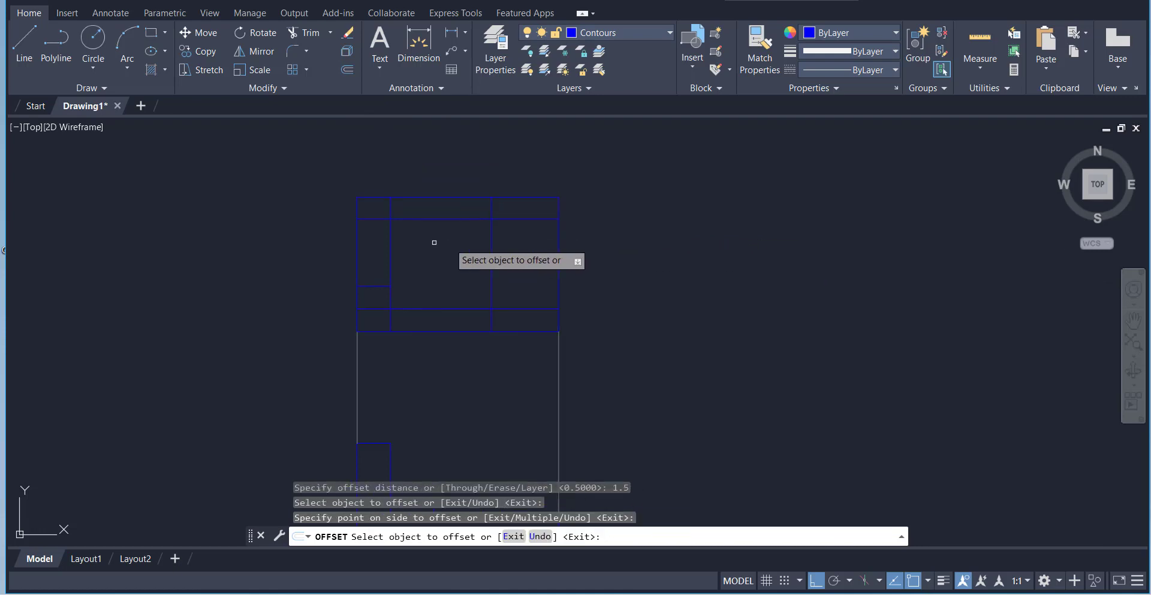
# Step: Trim both 0.5 offset lines back to the new vertical line, removing their parts on its left side
pyautogui.click(295, 31)
pyautogui.click(410, 219)
pyautogui.click(421, 308)
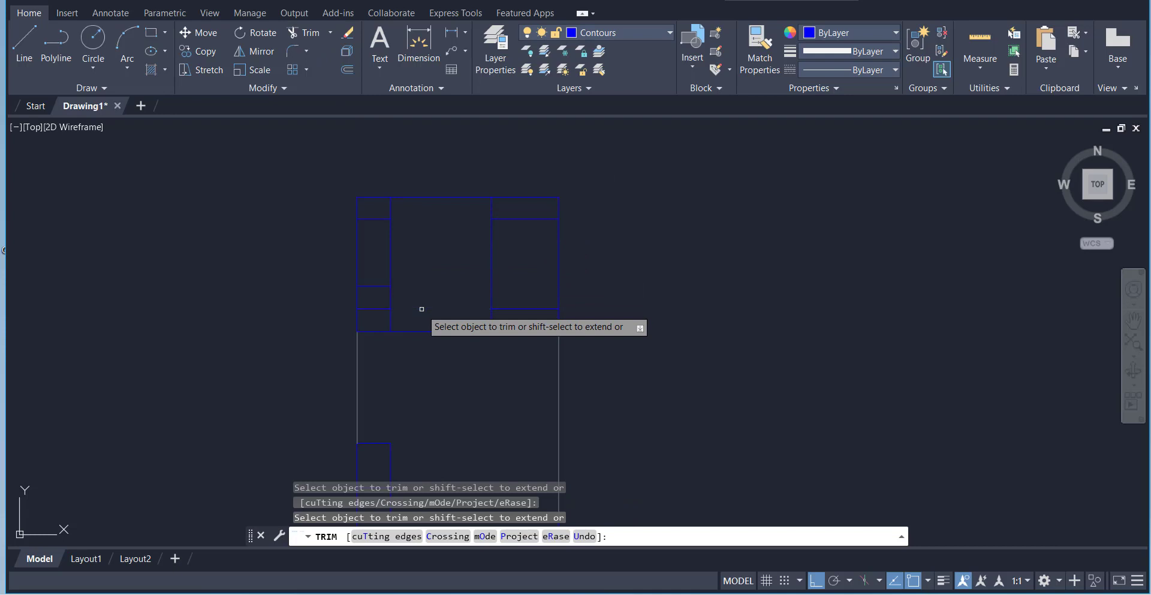
pyautogui.click(380, 310)
pyautogui.click(375, 219)
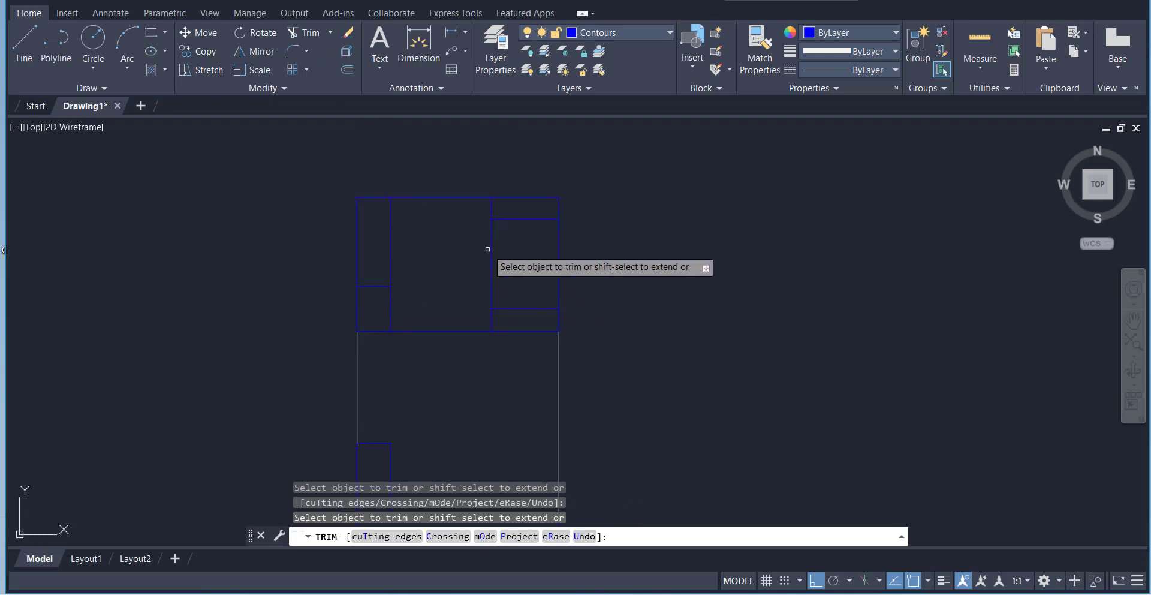
# Step: Open the notch by trimming the right edge between the two offset lines and the inner vertical line's upper and lower ends
pyautogui.click(558, 234)
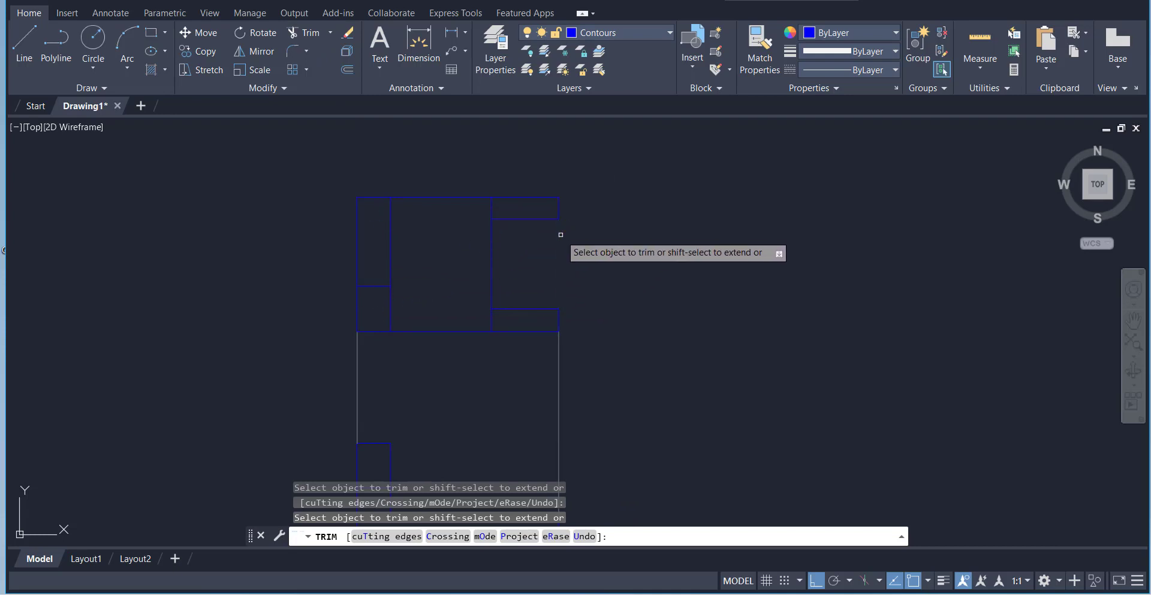
pyautogui.click(492, 320)
pyautogui.click(492, 210)
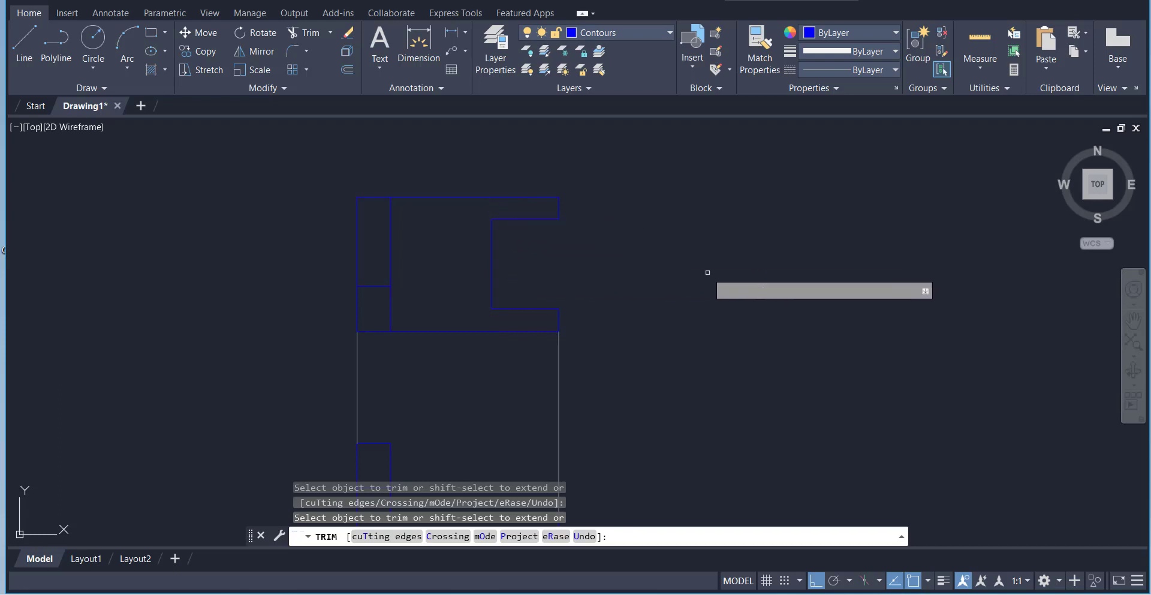
# Step: Check the L-bracket reference image and offset the top view's lower edge upward by 1.5 as the hole's horizontal centre line
pyautogui.hotkey('alt', 'Tab')
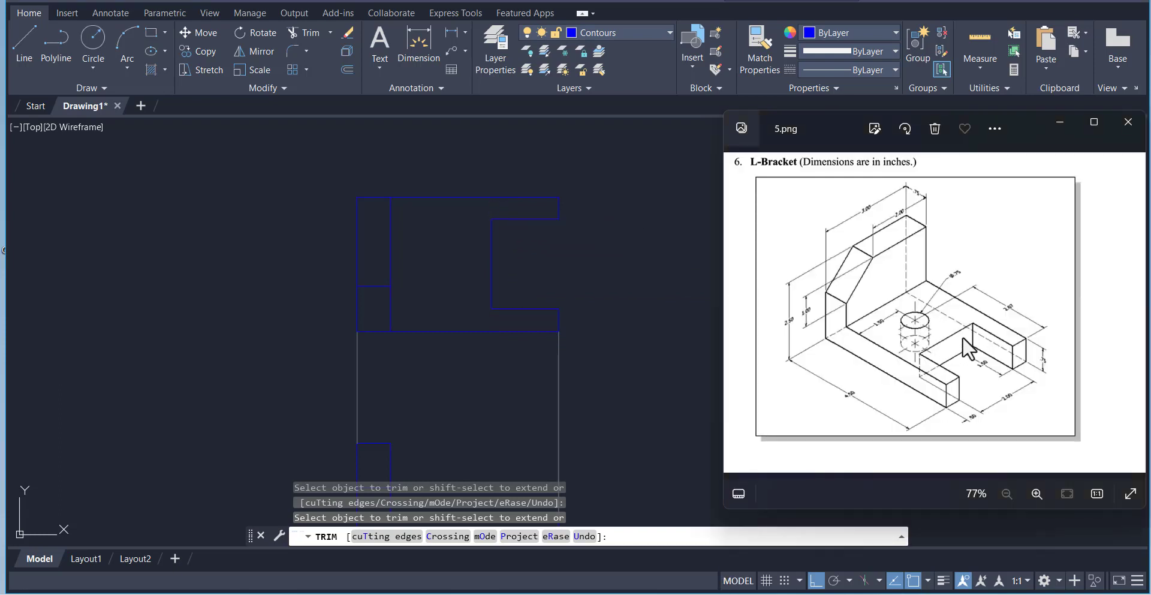
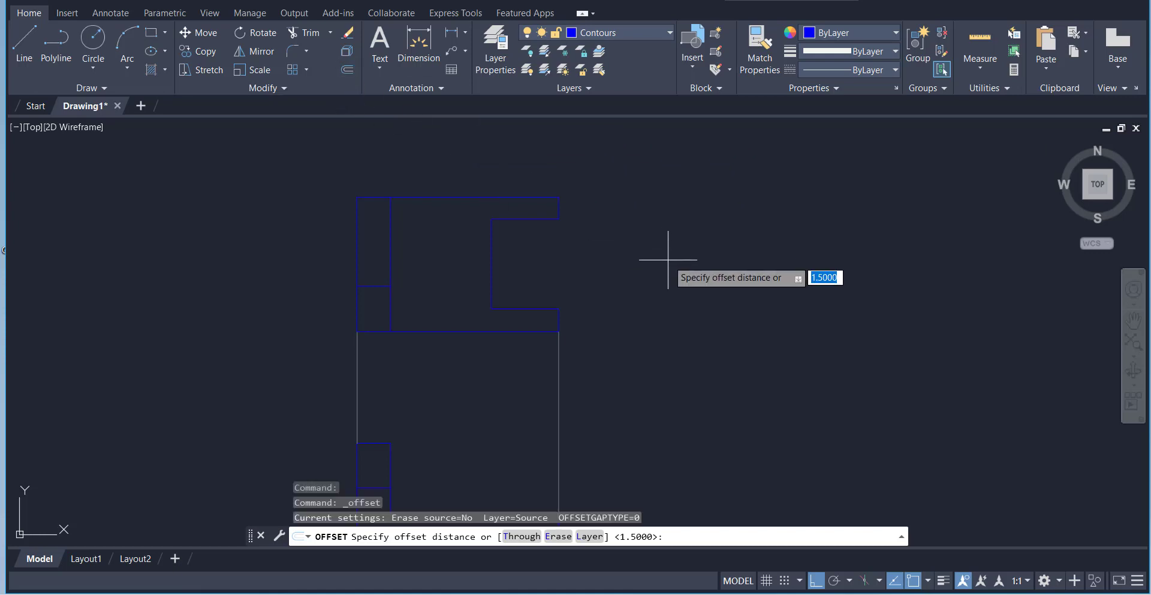
pyautogui.write('1.5')
pyautogui.press('Return')
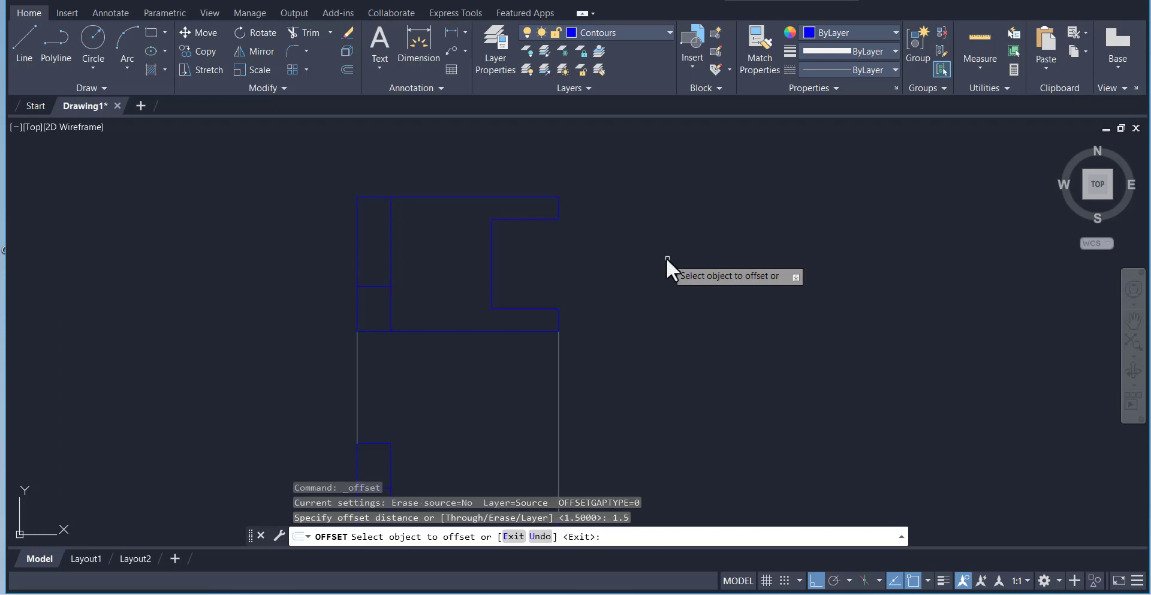
pyautogui.click(478, 330)
pyautogui.click(462, 239)
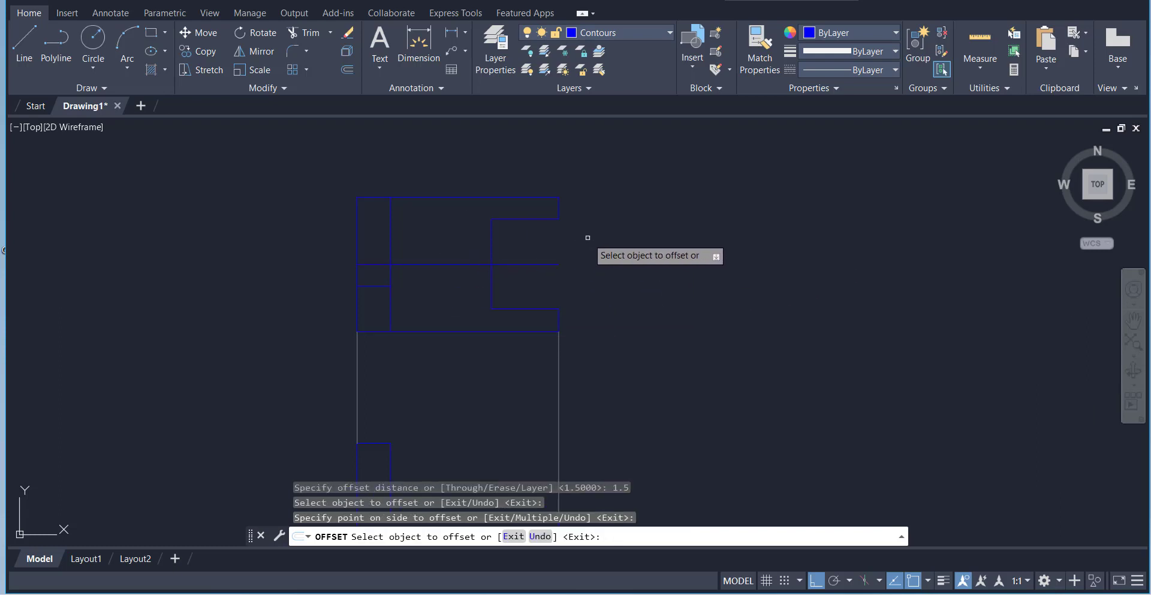
pyautogui.rightClick(590, 241)
pyautogui.click(617, 247)
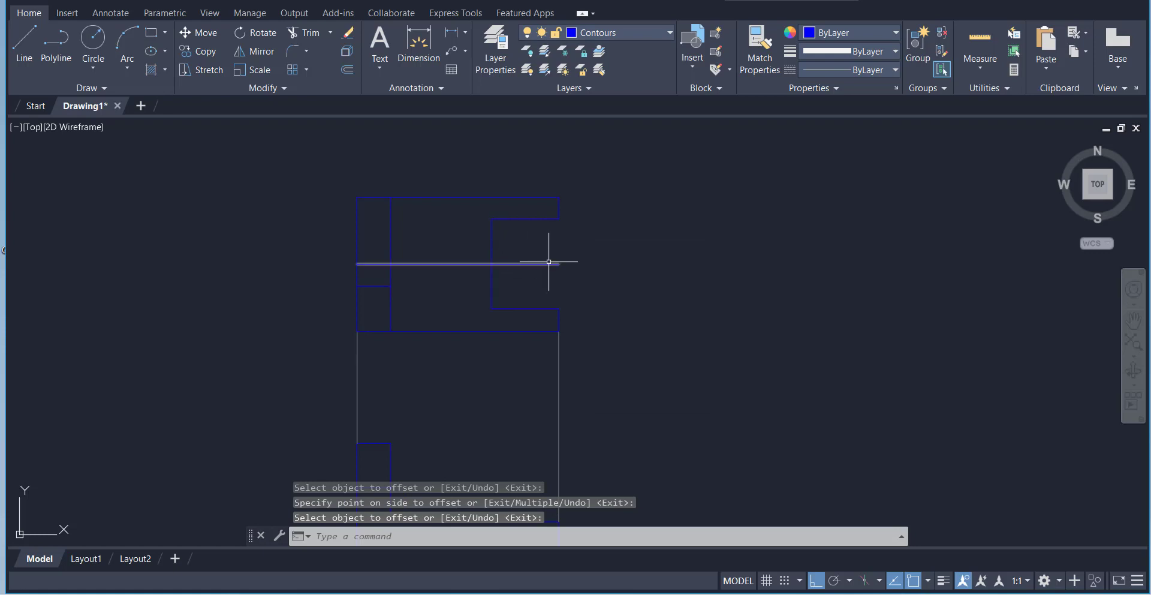
# Step: Draw a short vertical helper line about 0.55 long upward from the right end of the horizontal centre line
pyautogui.click(25, 43)
pyautogui.click(558, 263)
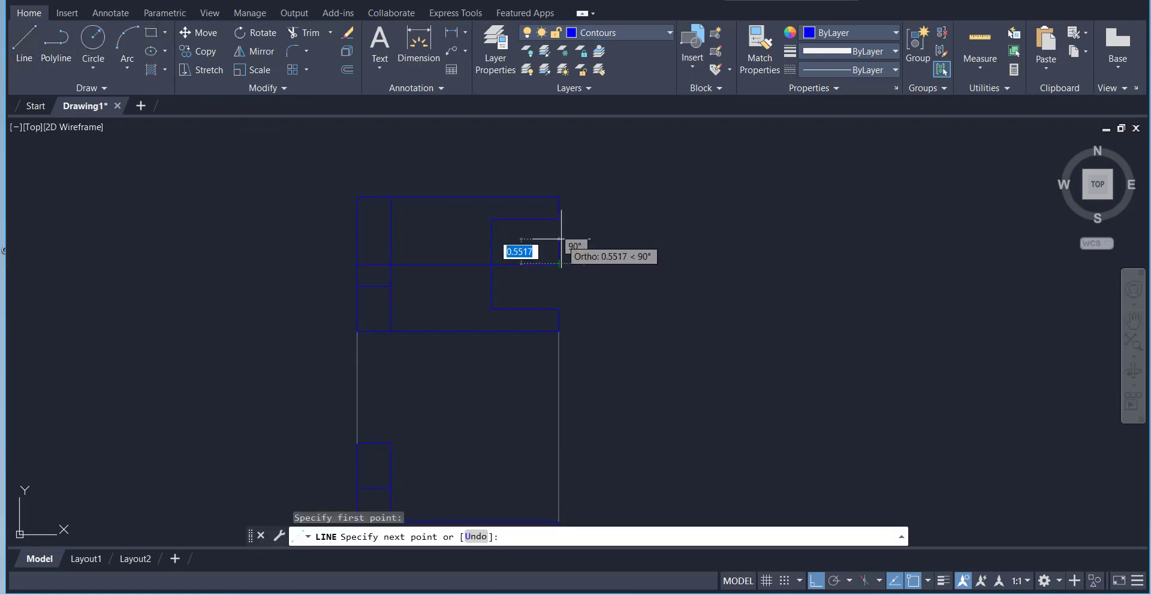
pyautogui.click(593, 240)
pyautogui.rightClick(606, 243)
pyautogui.click(634, 250)
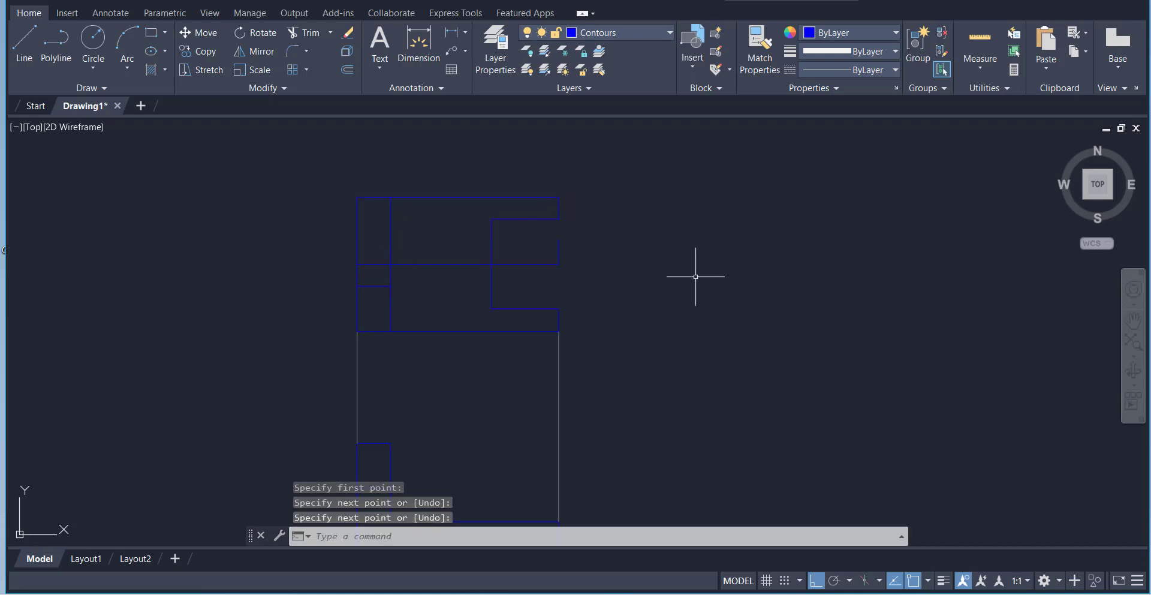
# Step: Offset the short vertical helper line 2.67 to the left to mark the hole centre
pyautogui.click(346, 70)
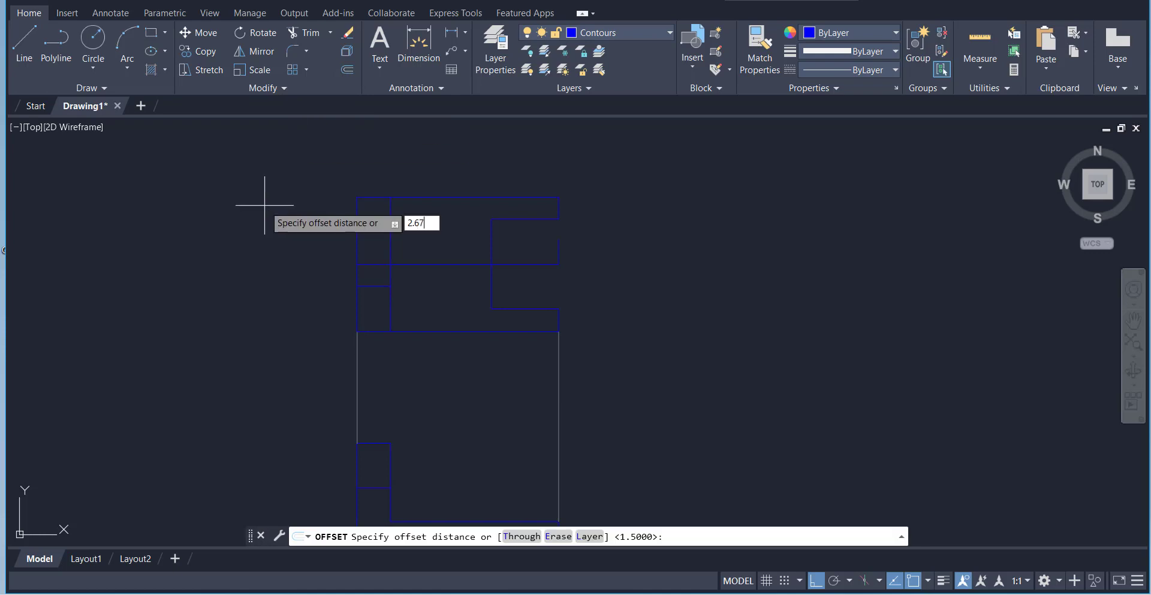
pyautogui.press('Return')
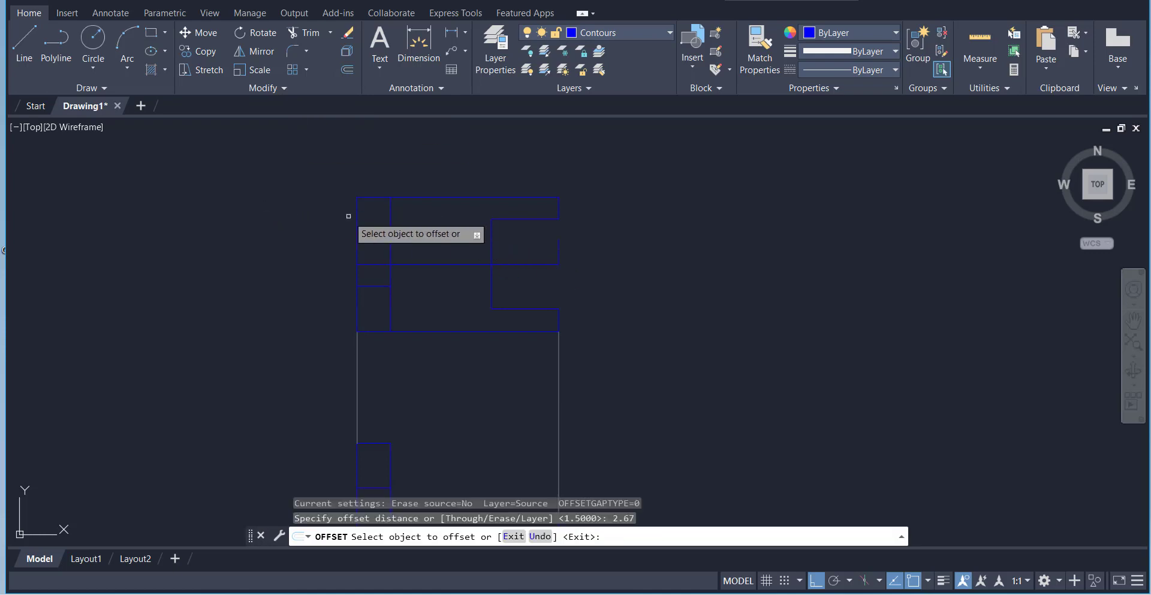
pyautogui.click(558, 248)
pyautogui.click(419, 224)
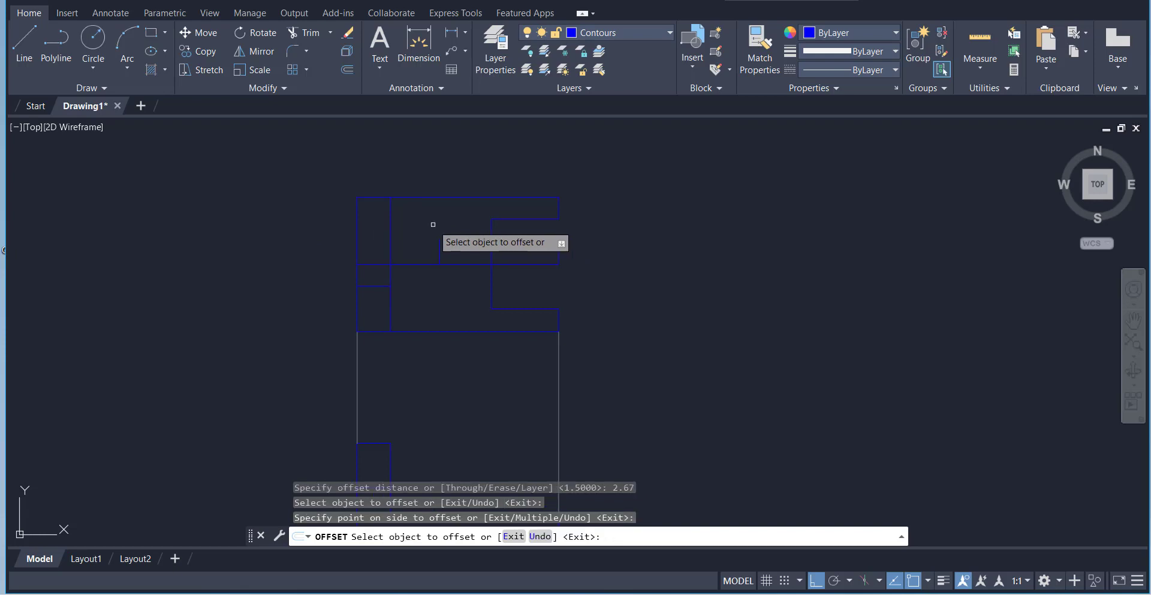
pyautogui.rightClick(437, 226)
pyautogui.click(452, 233)
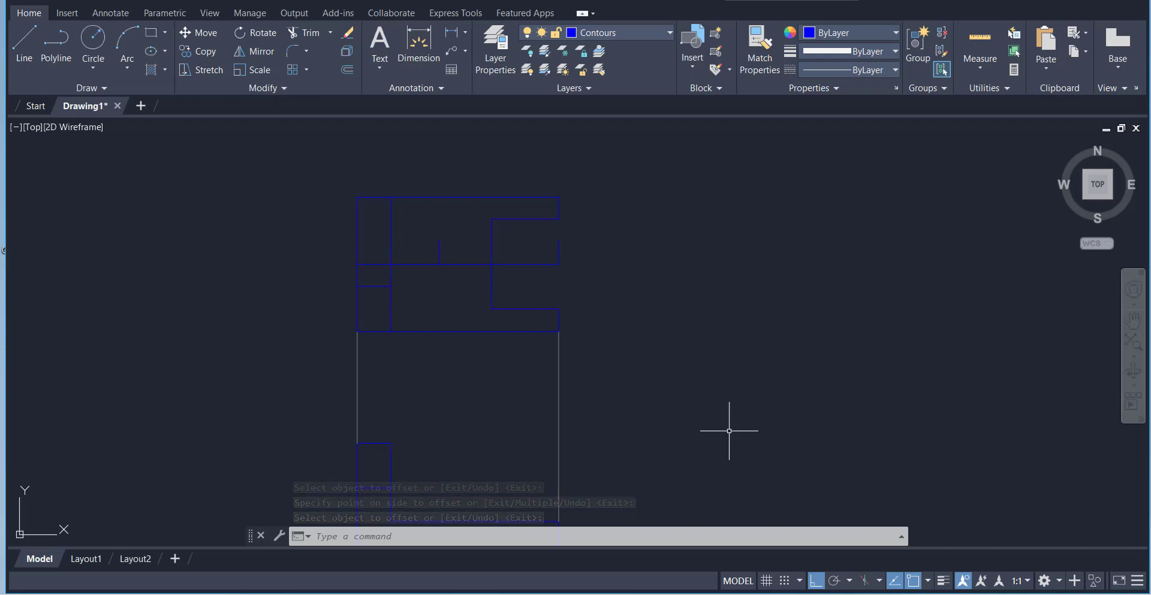
# Step: Check the hole diameter in the L-bracket reference image
pyautogui.hotkey('alt', 'Tab')
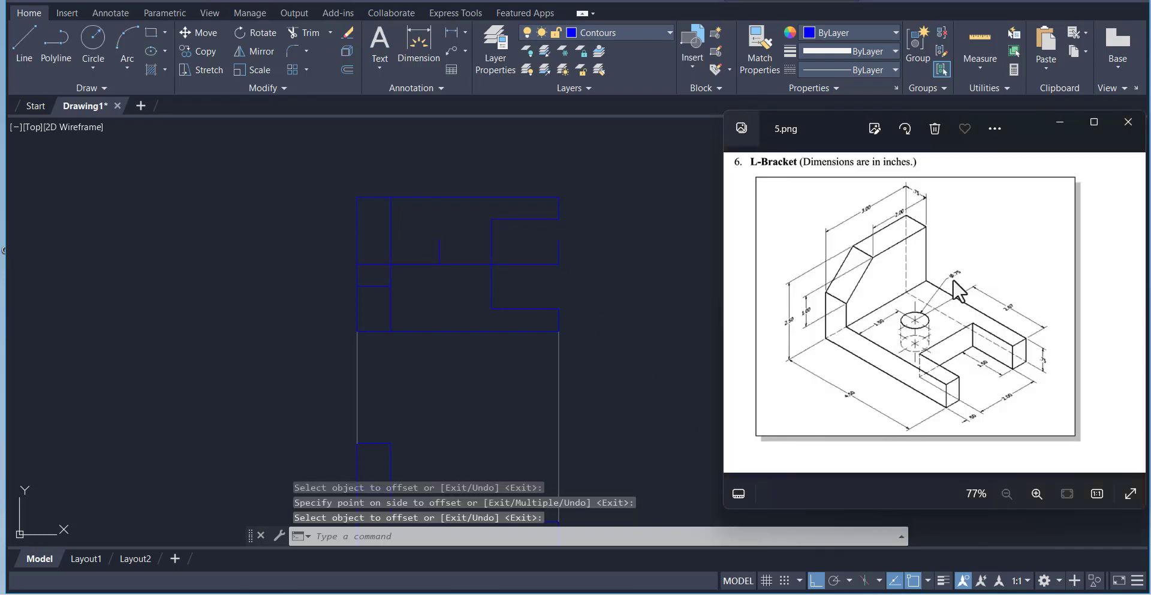
pyautogui.hotkey('alt', 'Tab')
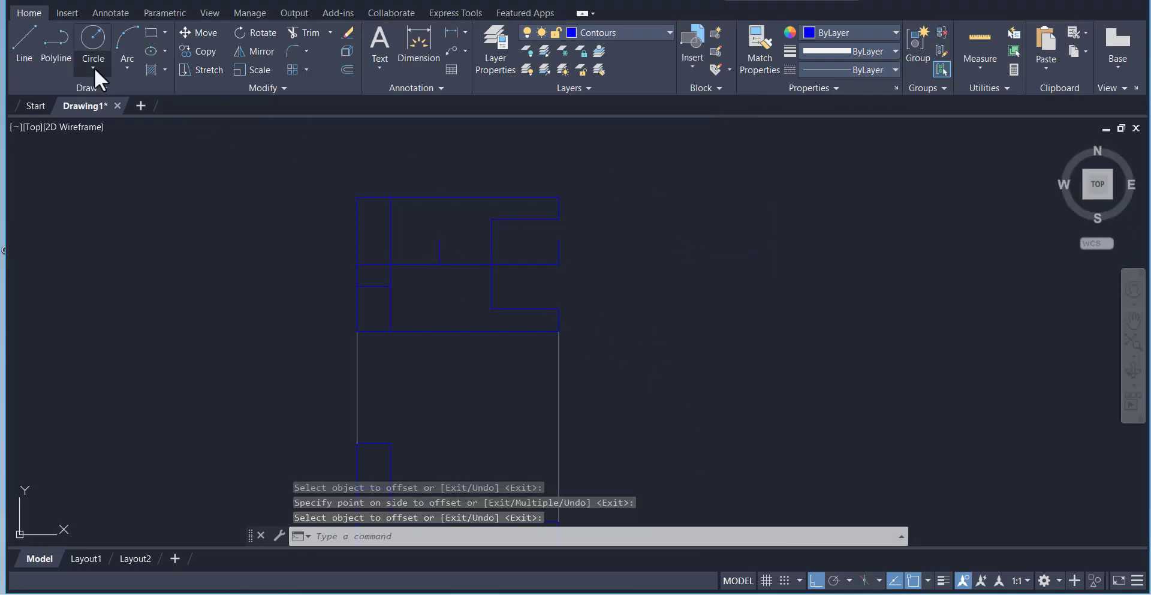
pyautogui.click(95, 67)
pyautogui.click(108, 124)
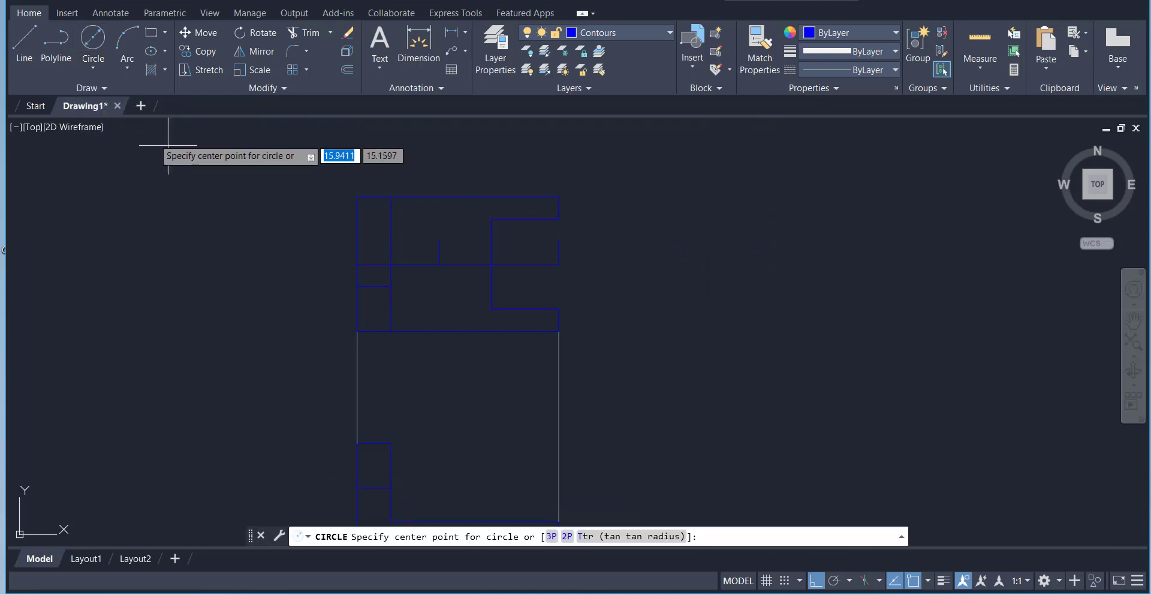
pyautogui.click(439, 263)
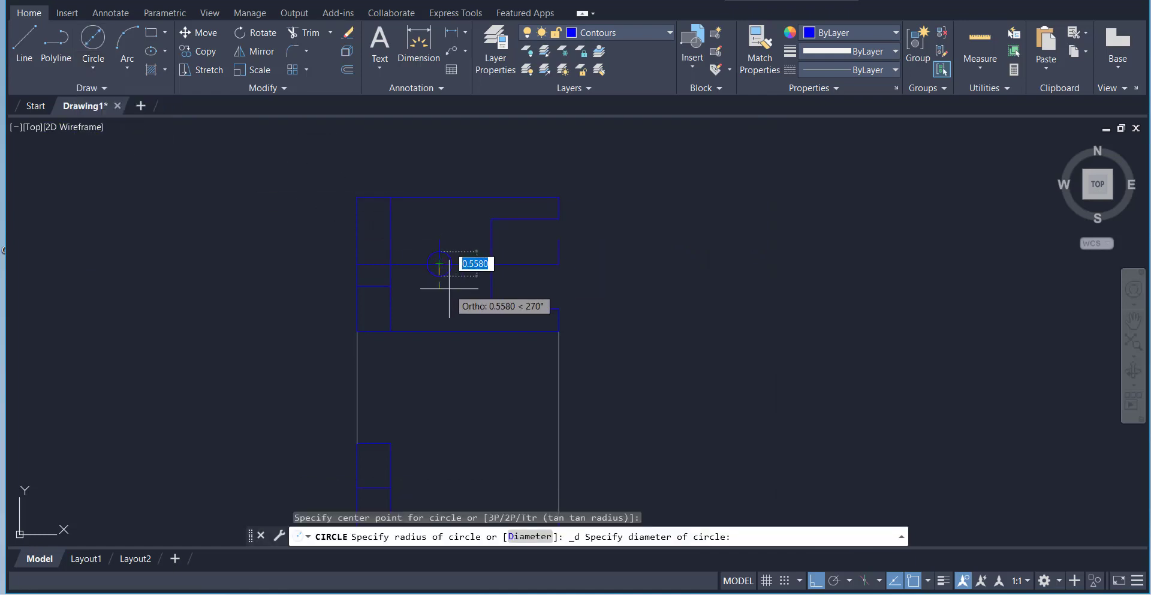
pyautogui.press('Escape')
# Step: Draw a circle of diameter 0.75 centred where the offset short vertical line meets the horizontal centre line
pyautogui.click(90, 39)
pyautogui.scroll(2, 454, 284)
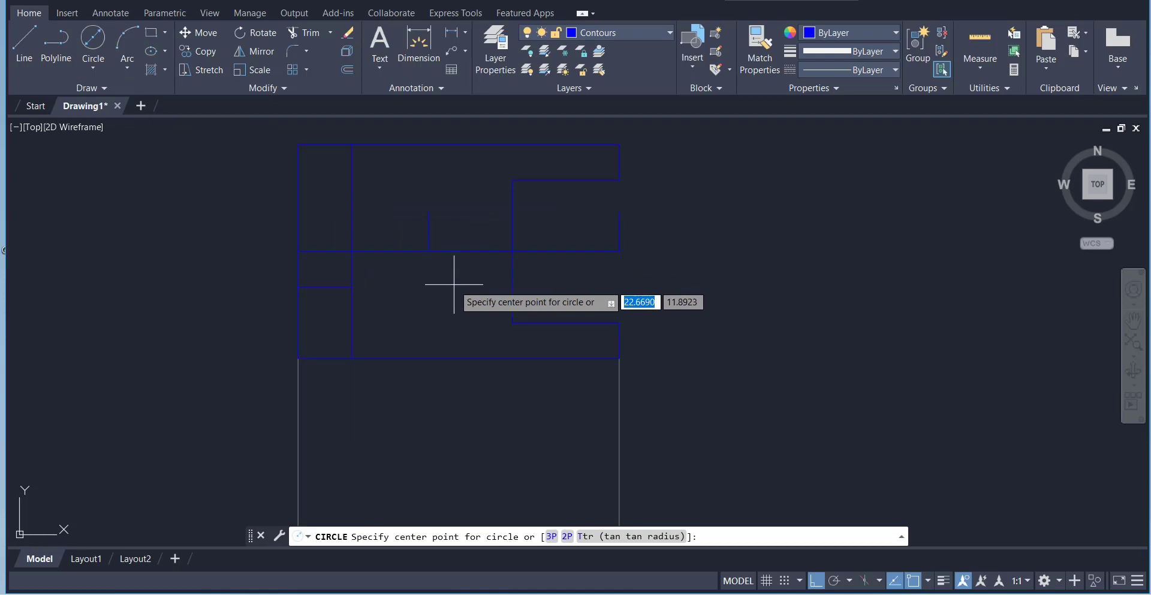
pyautogui.scroll(2, 454, 284)
pyautogui.scroll(-4, 456, 296)
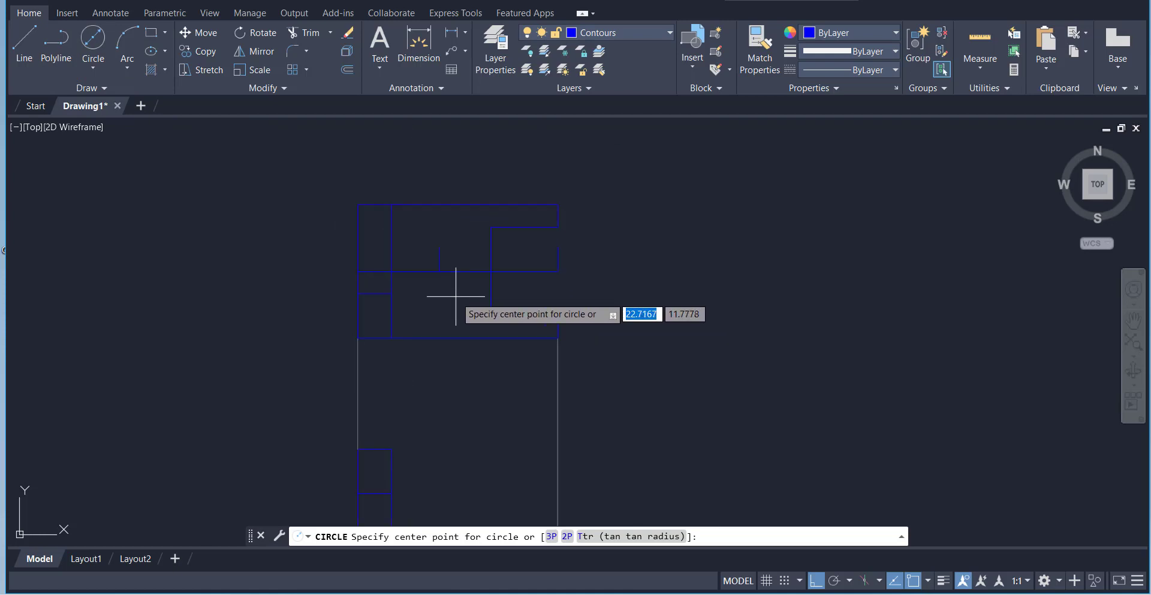
pyautogui.click(928, 580)
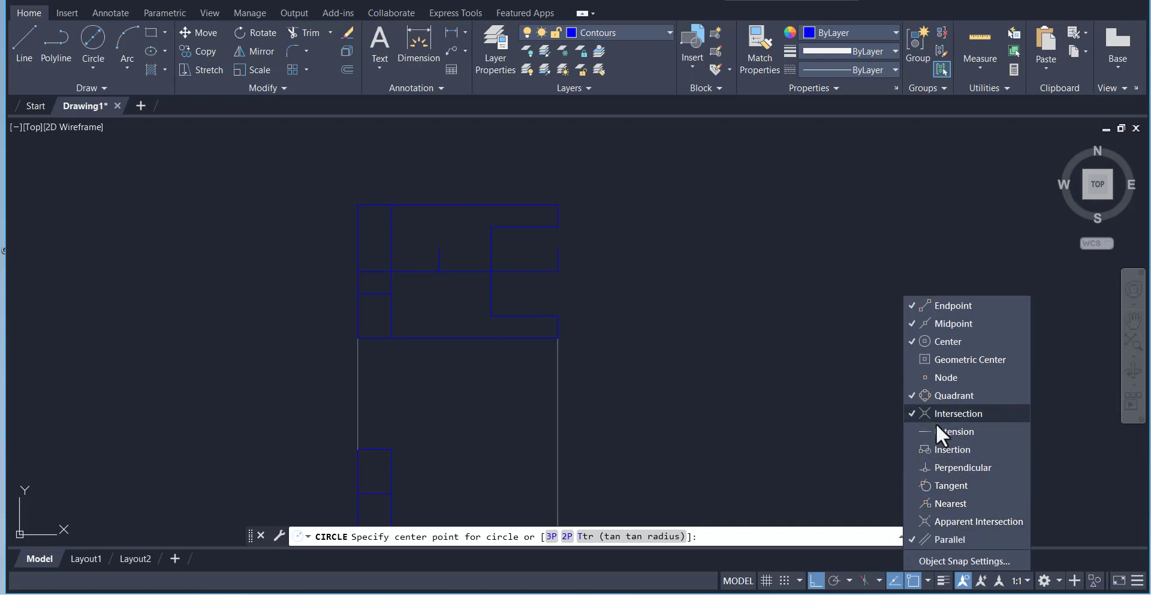
pyautogui.click(778, 369)
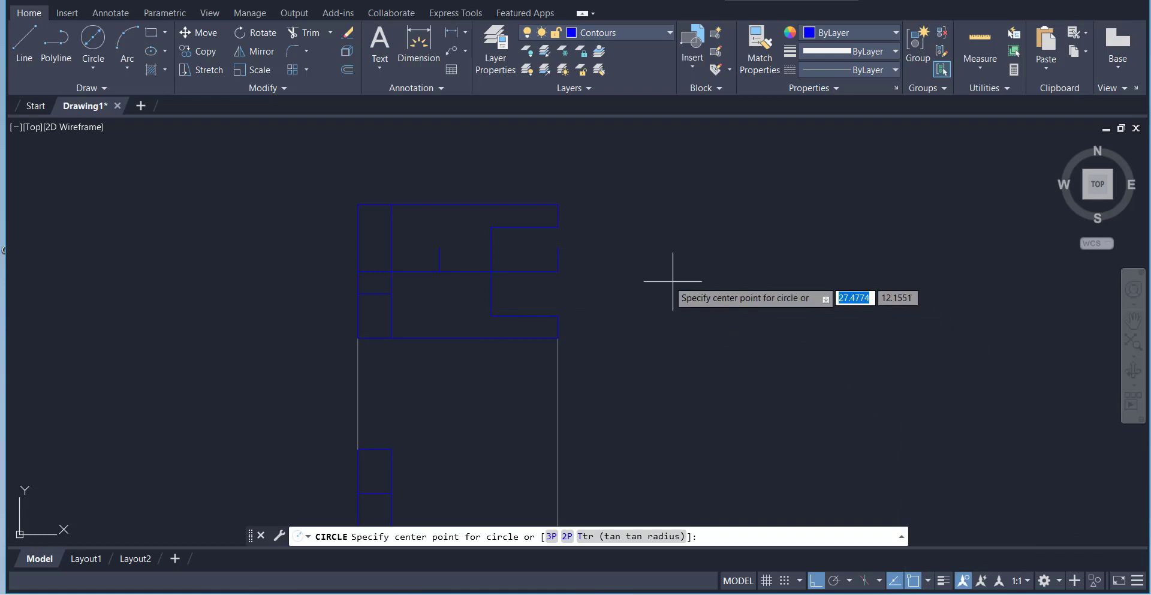
pyautogui.click(439, 271)
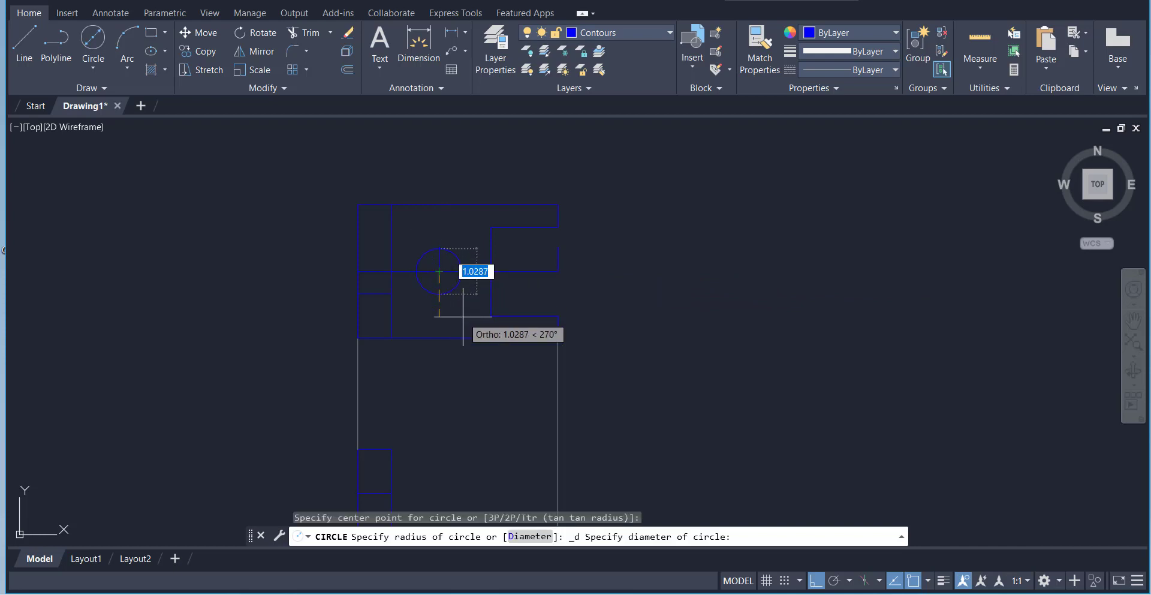
pyautogui.write('0.75')
pyautogui.press('Return')
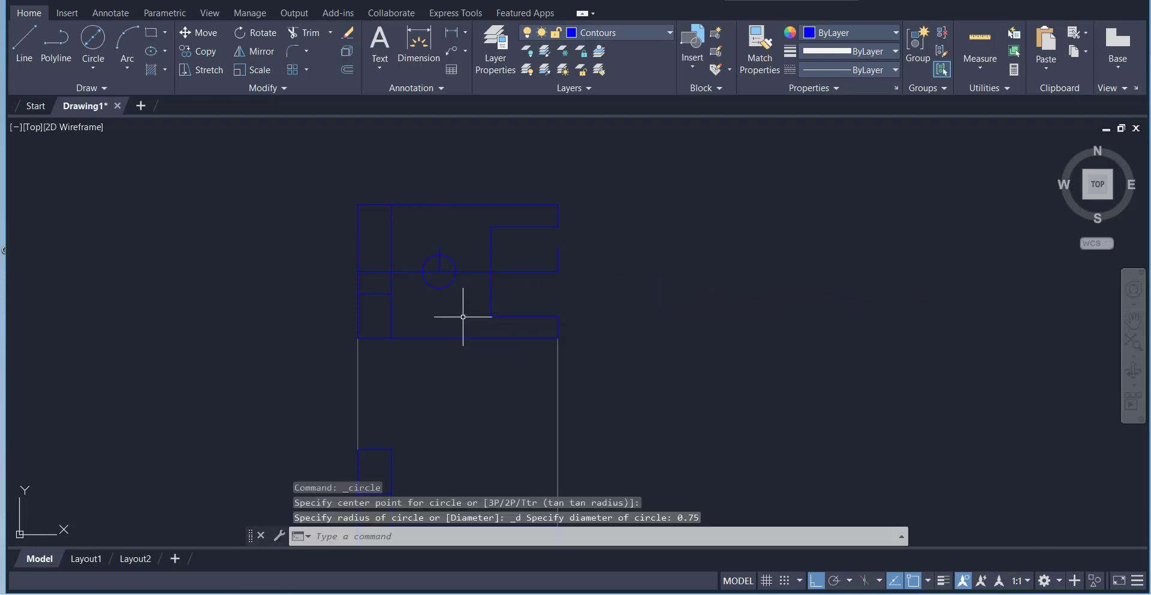
# Step: Delete the horizontal centre line and both short vertical helper lines, keeping the hole circle in the top view
pyautogui.click(471, 271)
pyautogui.click(557, 246)
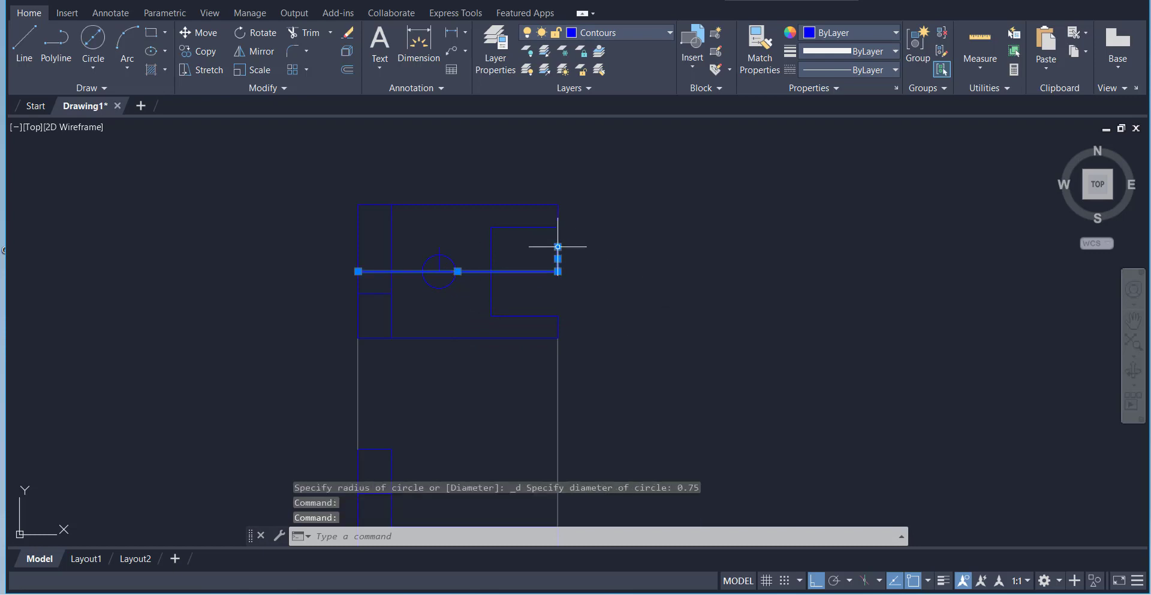
pyautogui.click(440, 251)
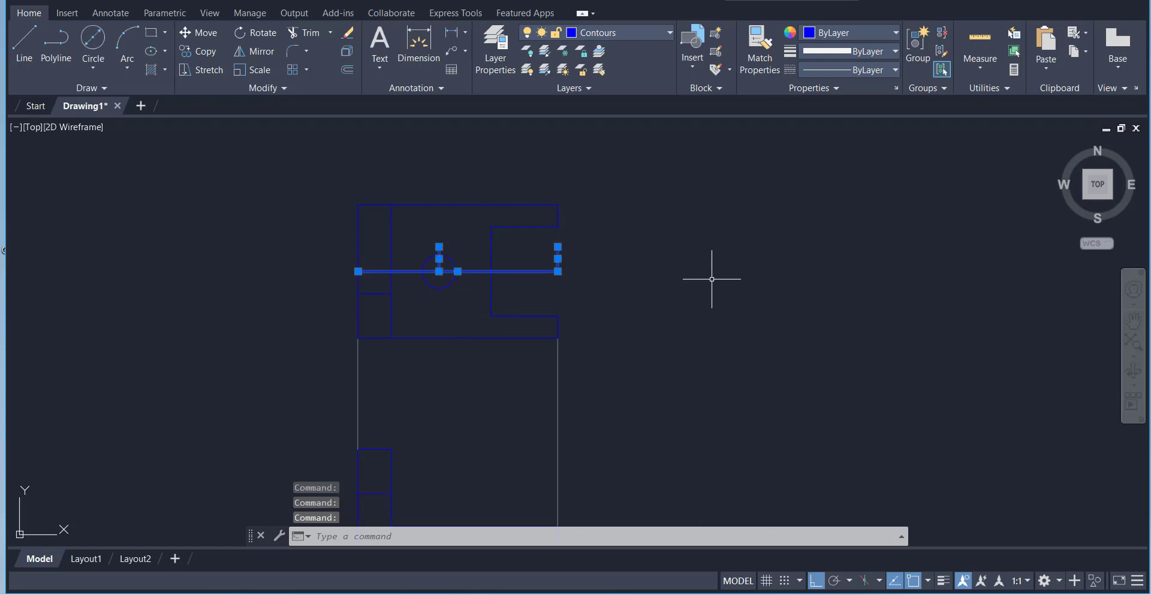
pyautogui.press('Delete')
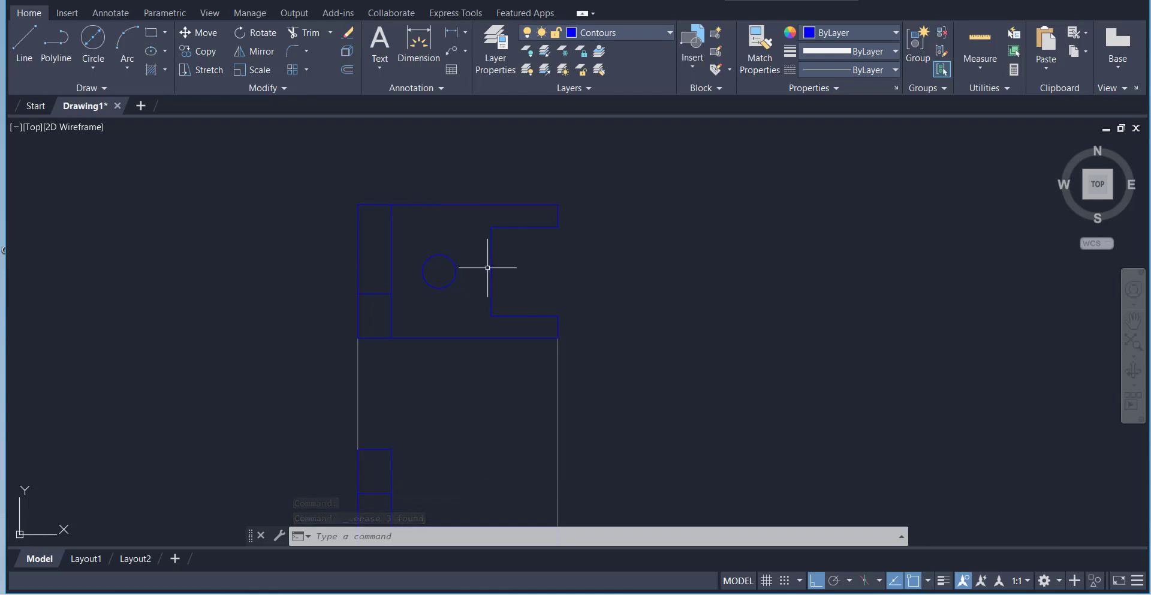
# Step: On the Construsion layer, draw a vertical projection line from the notch's lower inner corner down towards the front view's base
pyautogui.scroll(-2, 565, 268)
pyautogui.scroll(2, 622, 308)
pyautogui.scroll(-2, 534, 264)
pyautogui.scroll(2, 426, 279)
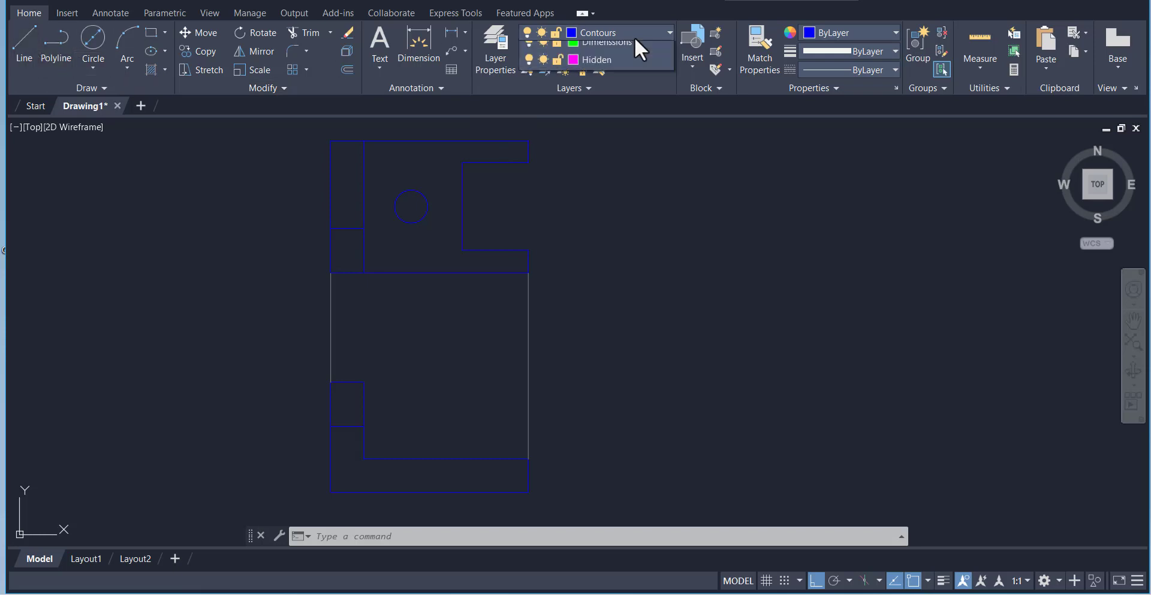
pyautogui.click(634, 37)
pyautogui.click(606, 101)
pyautogui.click(30, 47)
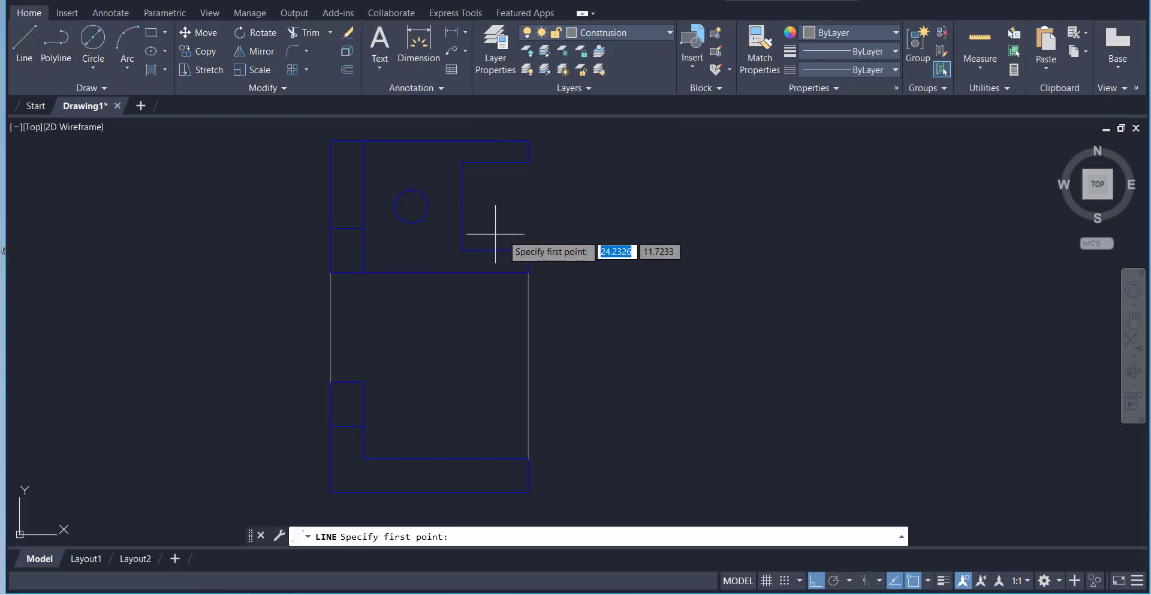
pyautogui.click(462, 249)
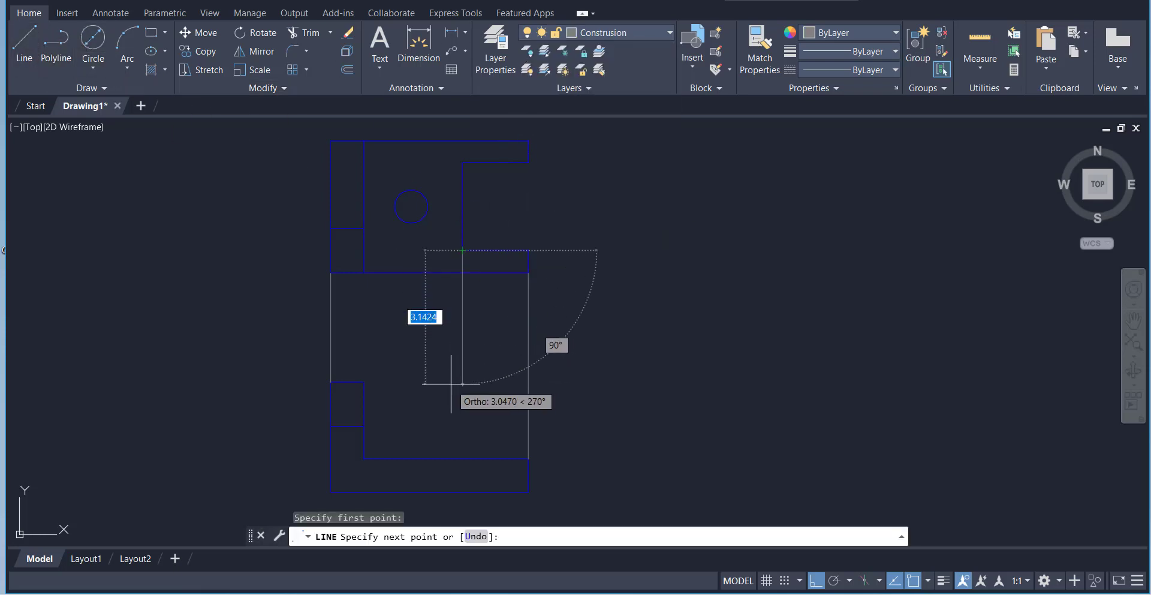
pyautogui.click(462, 426)
pyautogui.rightClick(505, 376)
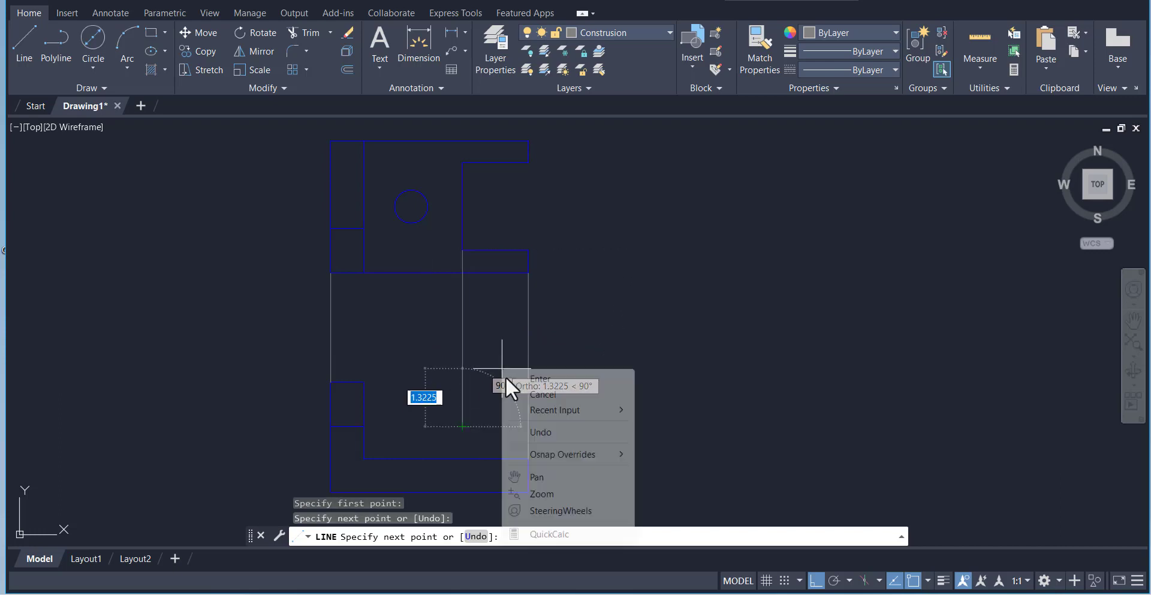
pyautogui.click(521, 379)
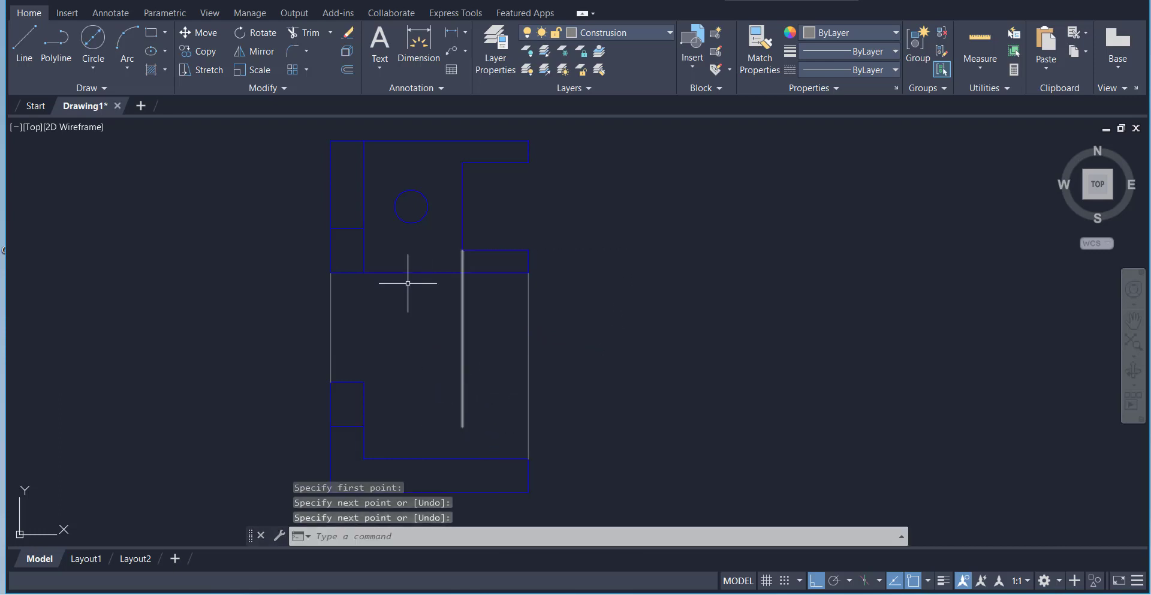
# Step: Draw a vertical projection line from the hole's right quadrant down towards the front view
pyautogui.click(21, 52)
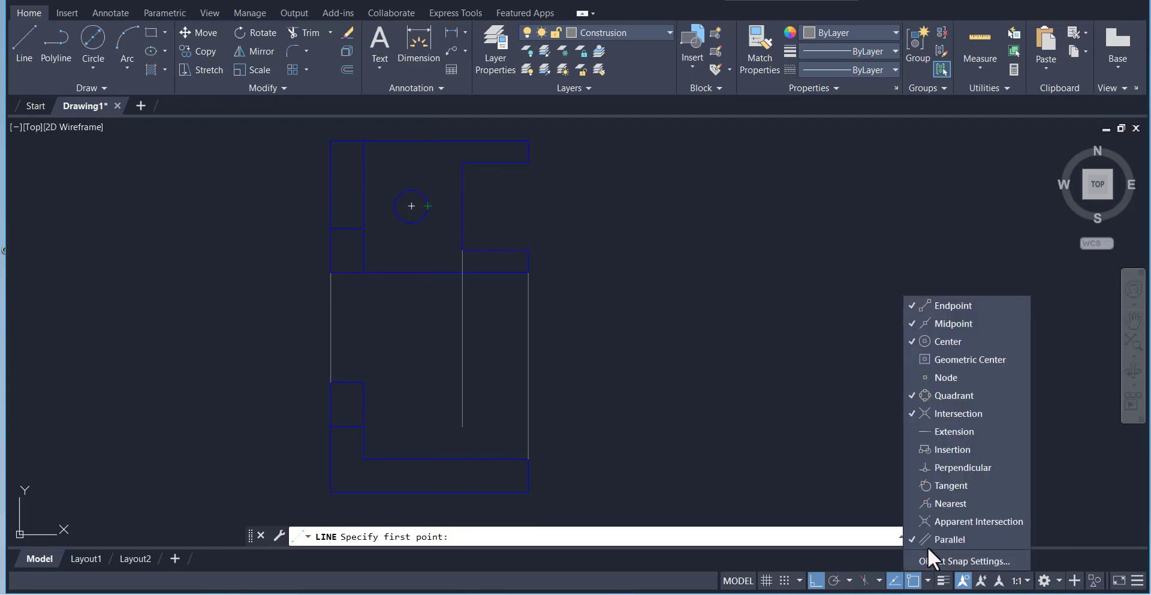
pyautogui.click(927, 580)
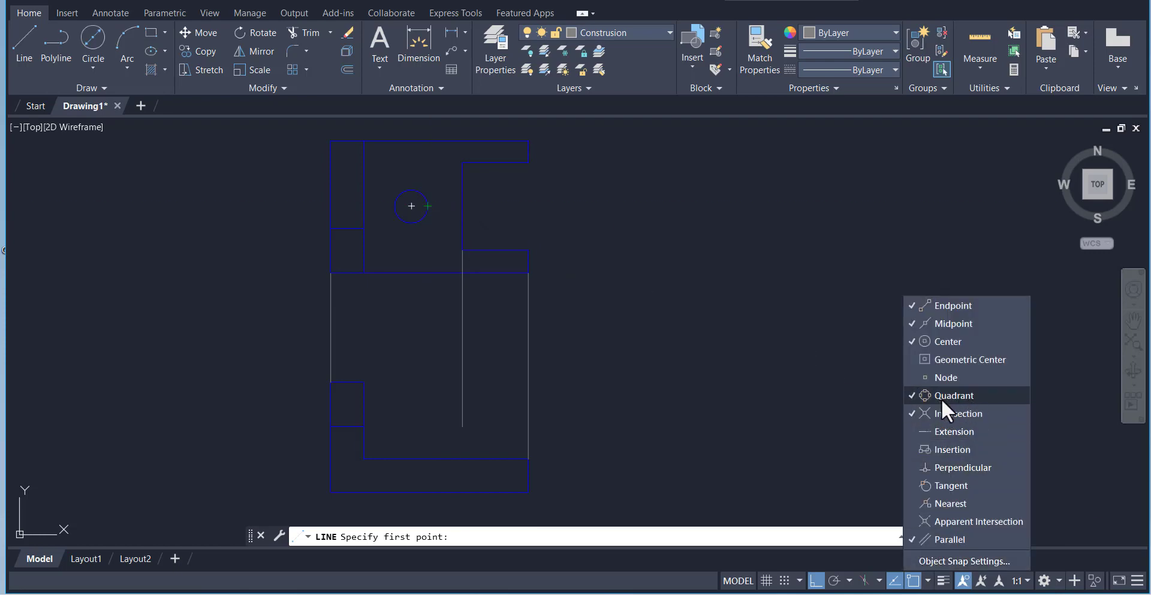
pyautogui.click(427, 206)
pyautogui.click(426, 372)
pyautogui.rightClick(462, 326)
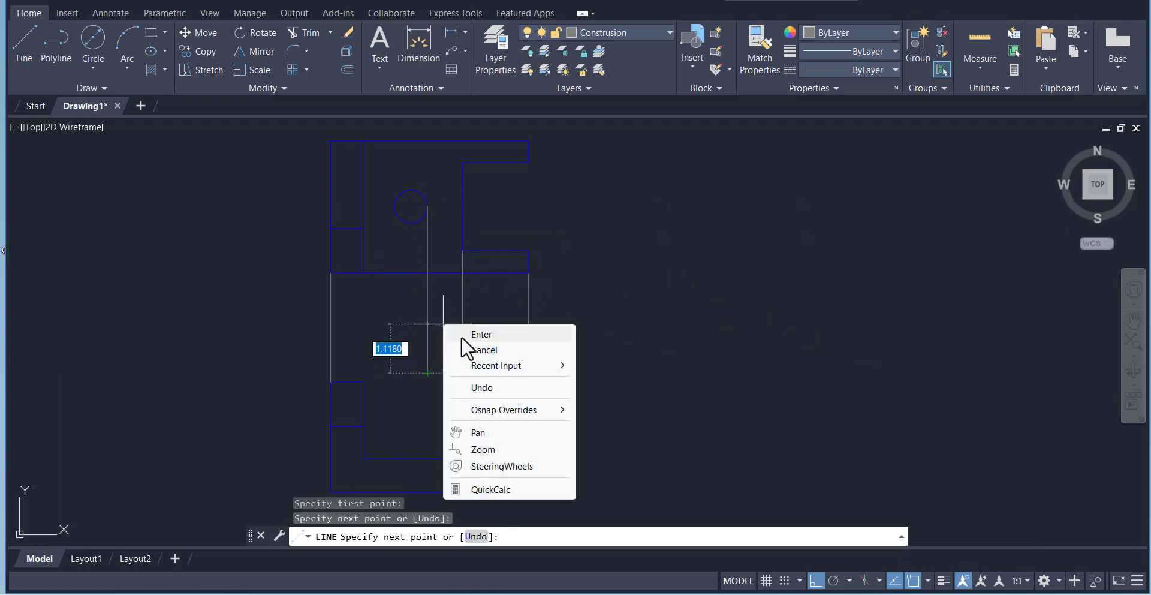
pyautogui.click(471, 331)
# Step: Draw a vertical projection line from the hole's left quadrant down towards the front view
pyautogui.click(23, 51)
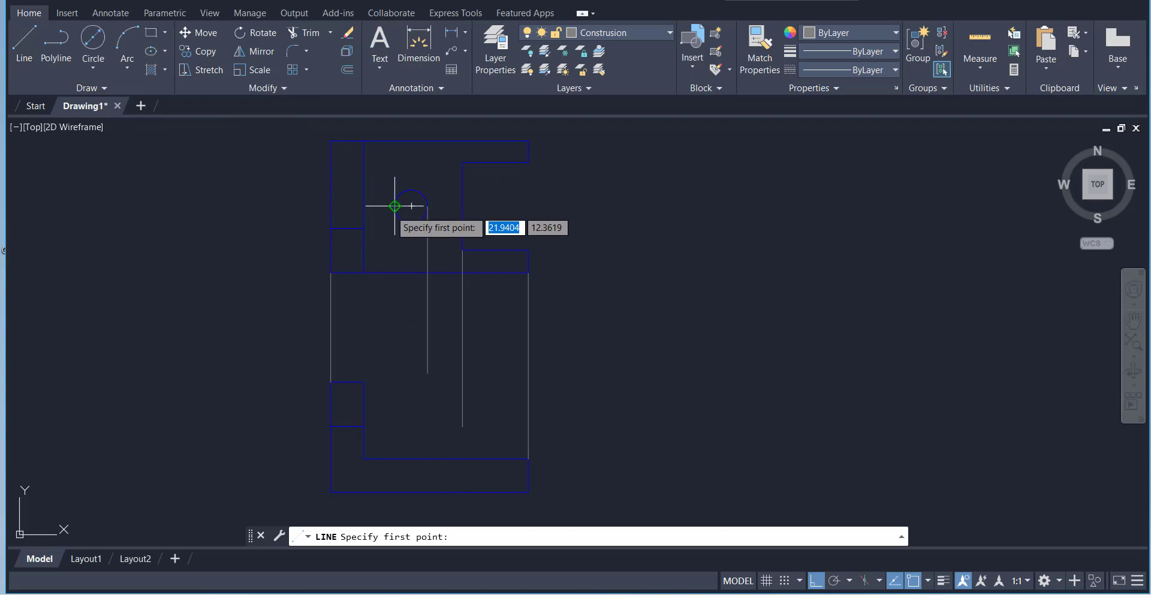
pyautogui.click(394, 206)
pyautogui.click(394, 337)
pyautogui.rightClick(416, 329)
pyautogui.click(426, 334)
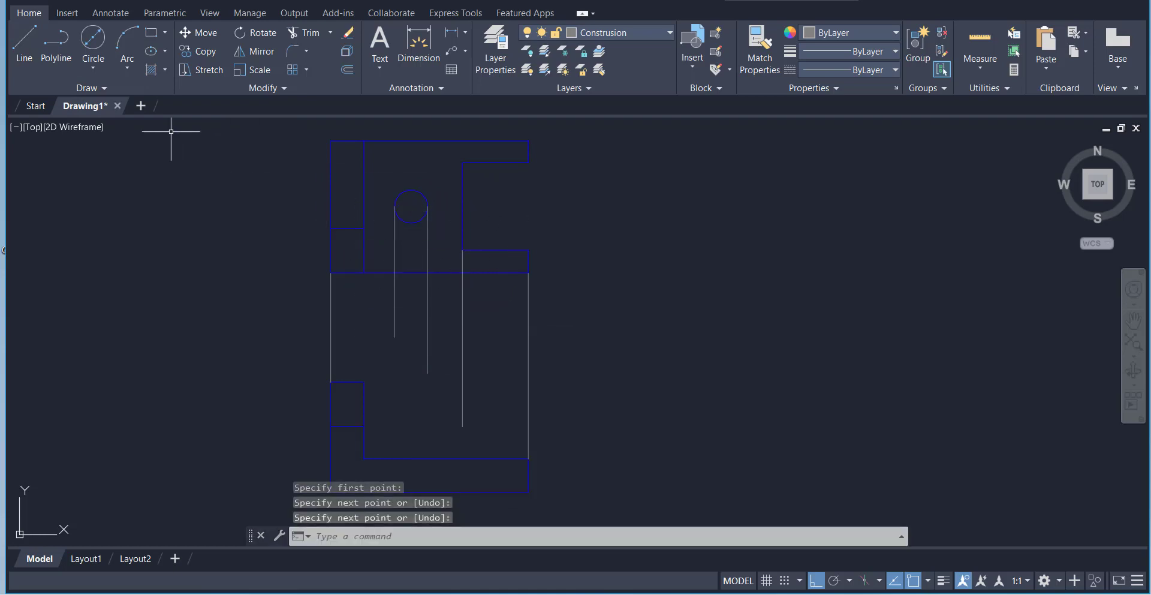
# Step: Try to extend the hole and notch projection lines together towards the front view, and undo the extension
pyautogui.click(330, 32)
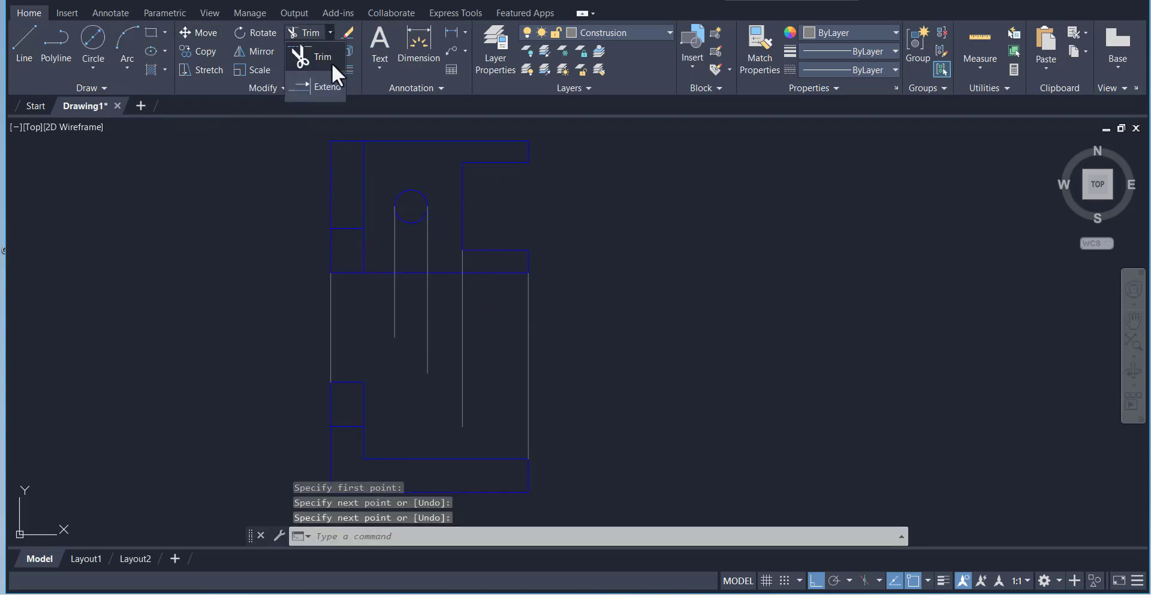
pyautogui.click(318, 77)
pyautogui.moveTo(380, 313); pyautogui.dragTo(480, 326)
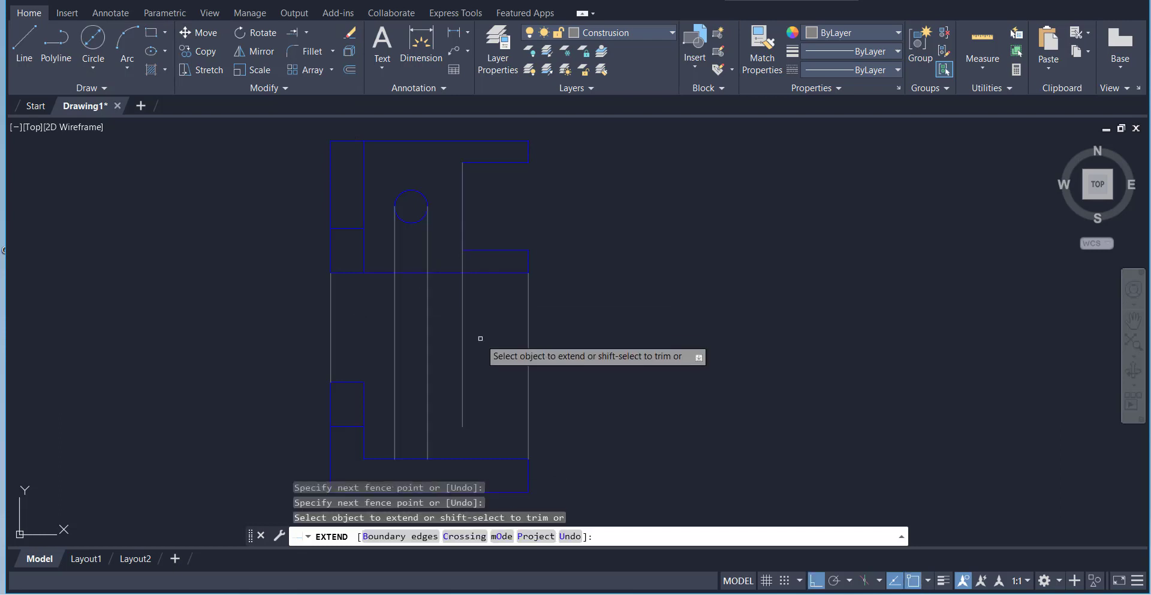
pyautogui.press('Escape')
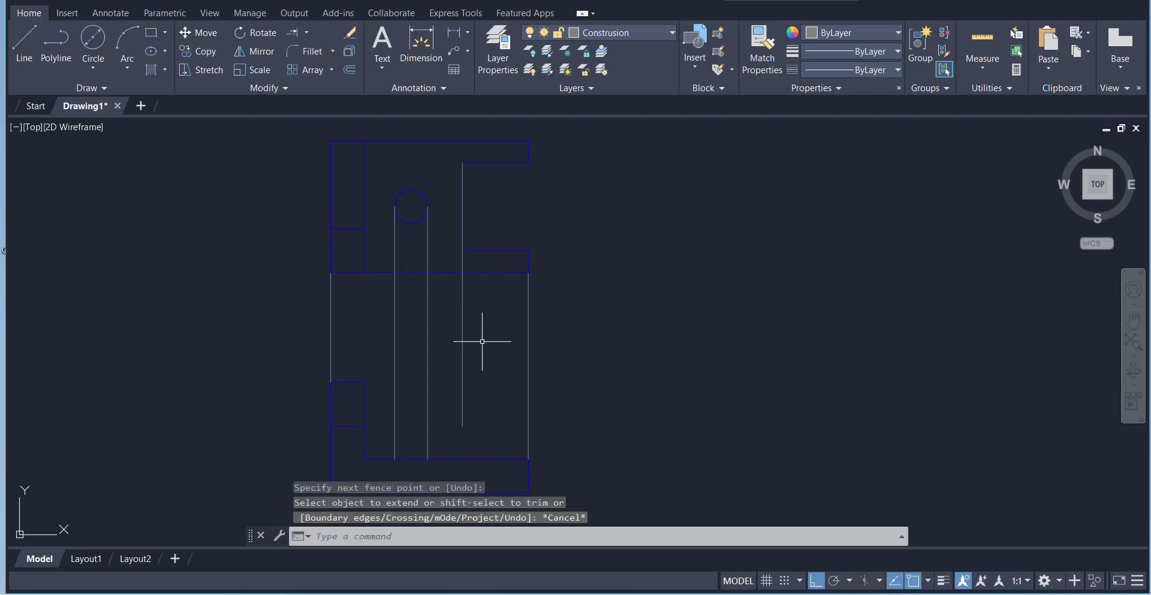
pyautogui.hotkey('ctrl', 'z')
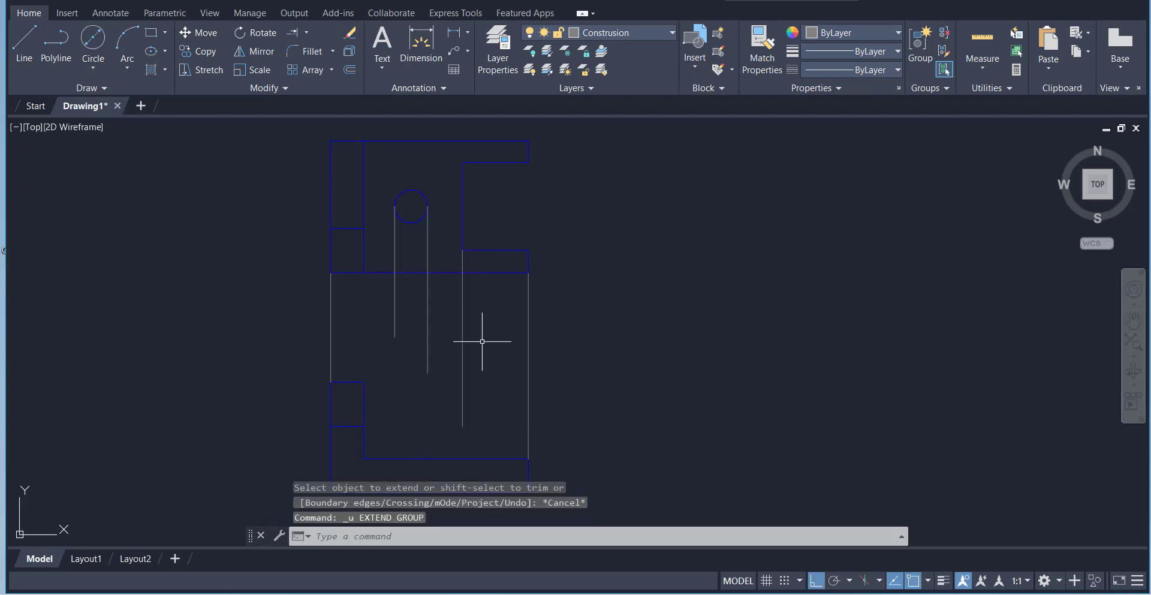
# Step: Extend the notch projection line and both hole projection lines down to the upper edge of the front view's base
pyautogui.click(303, 26)
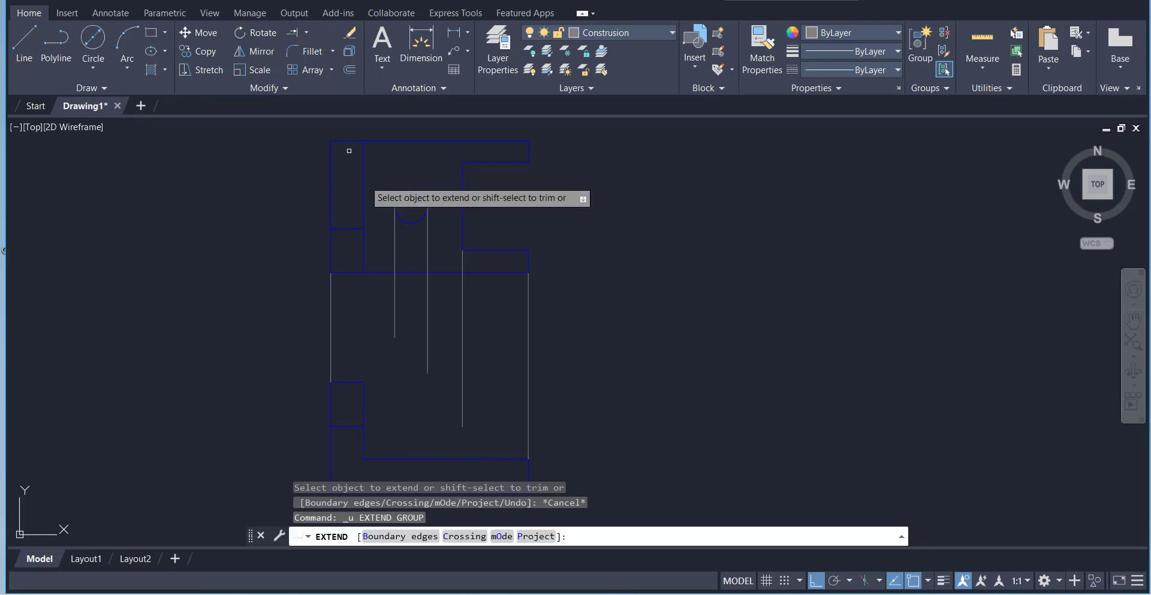
pyautogui.click(461, 397)
pyautogui.click(427, 335)
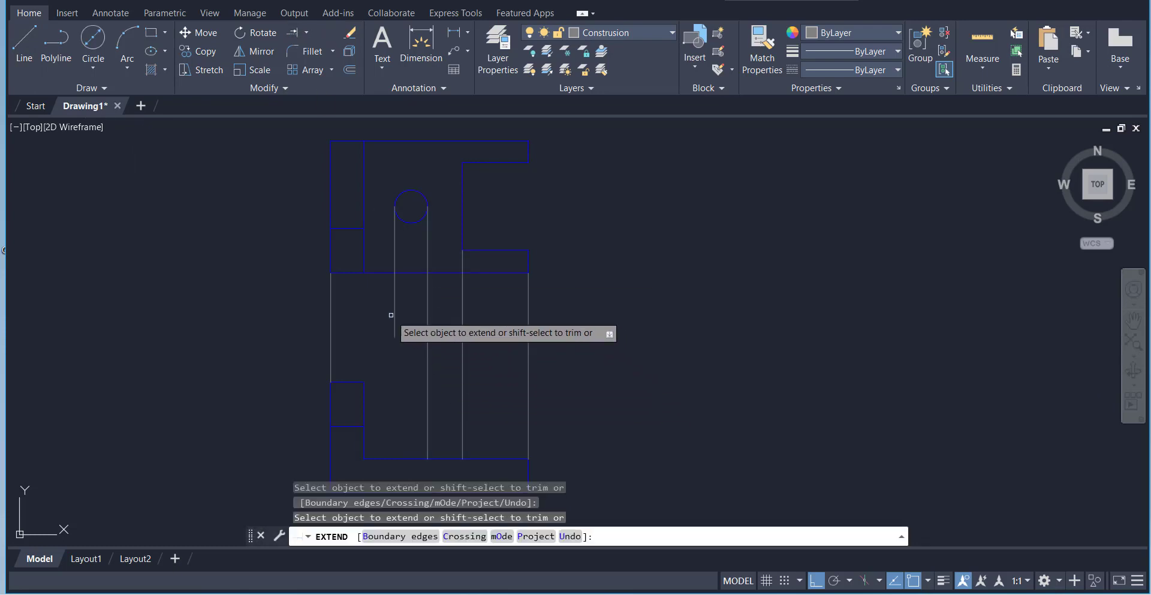
pyautogui.click(391, 315)
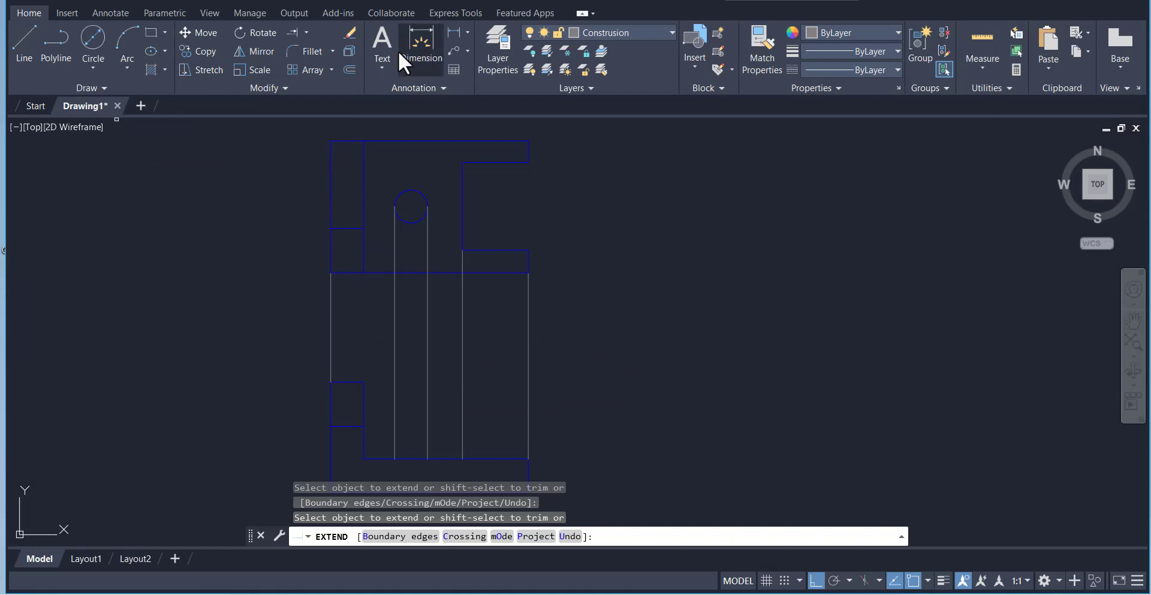
pyautogui.click(306, 33)
pyautogui.click(307, 56)
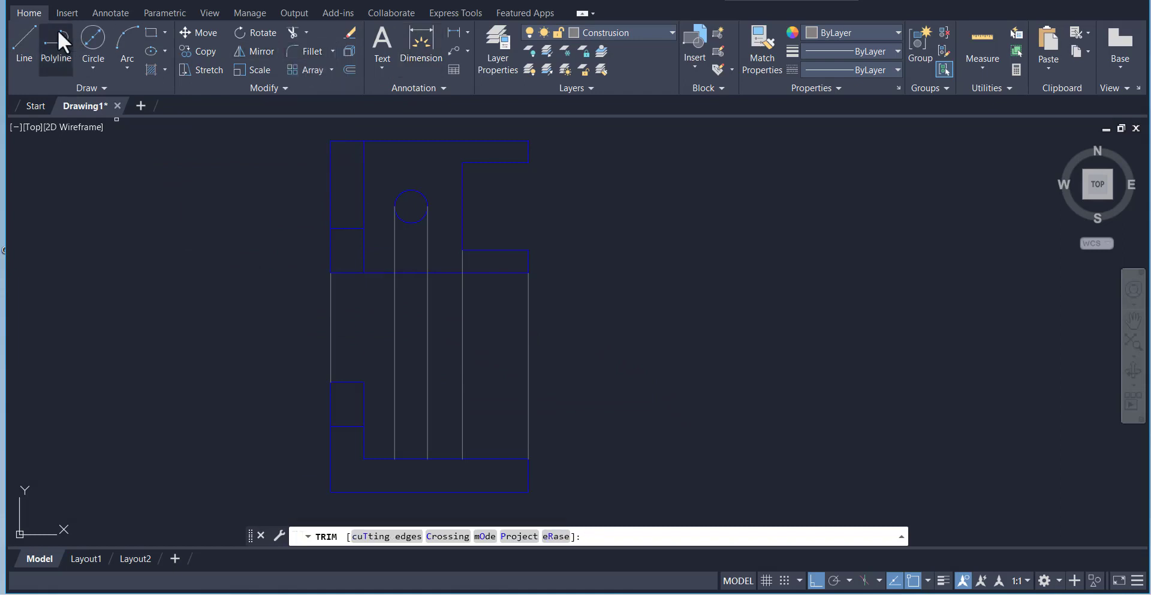
# Step: On the Hidden layer, draw a vertical line from the notch projection line's lower end down past the base's bottom edge
pyautogui.click(23, 44)
pyautogui.click(616, 33)
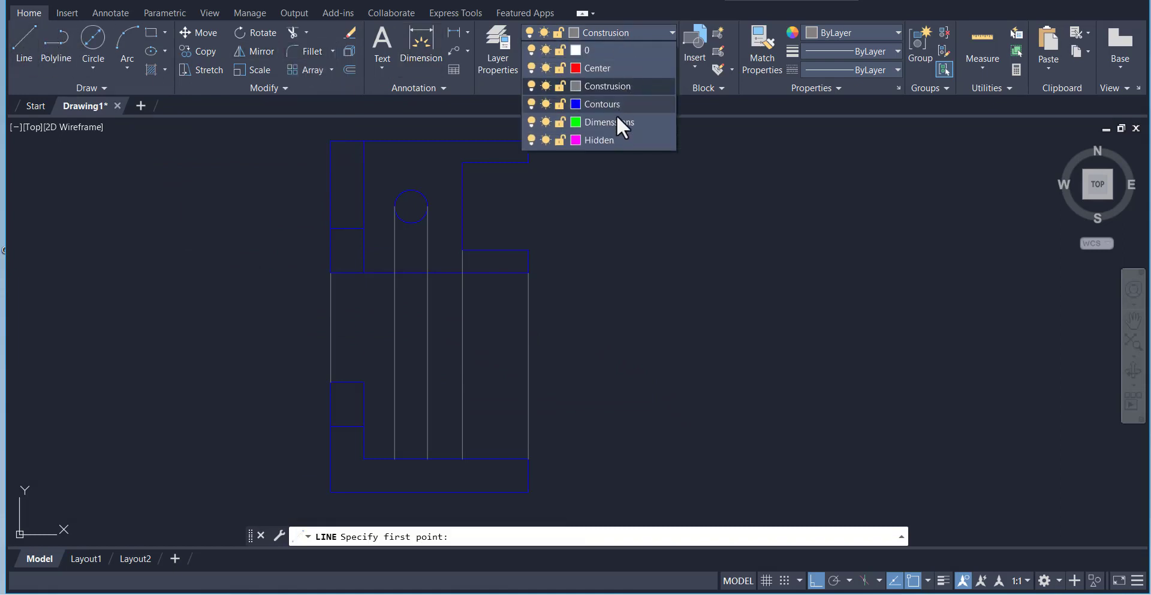
pyautogui.click(593, 140)
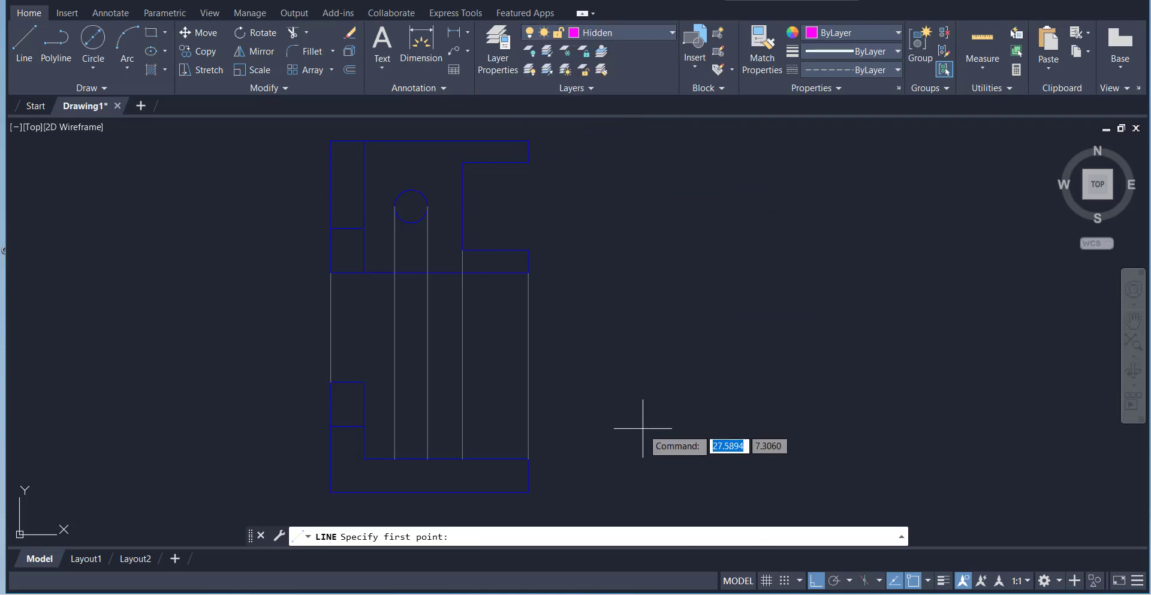
pyautogui.click(463, 459)
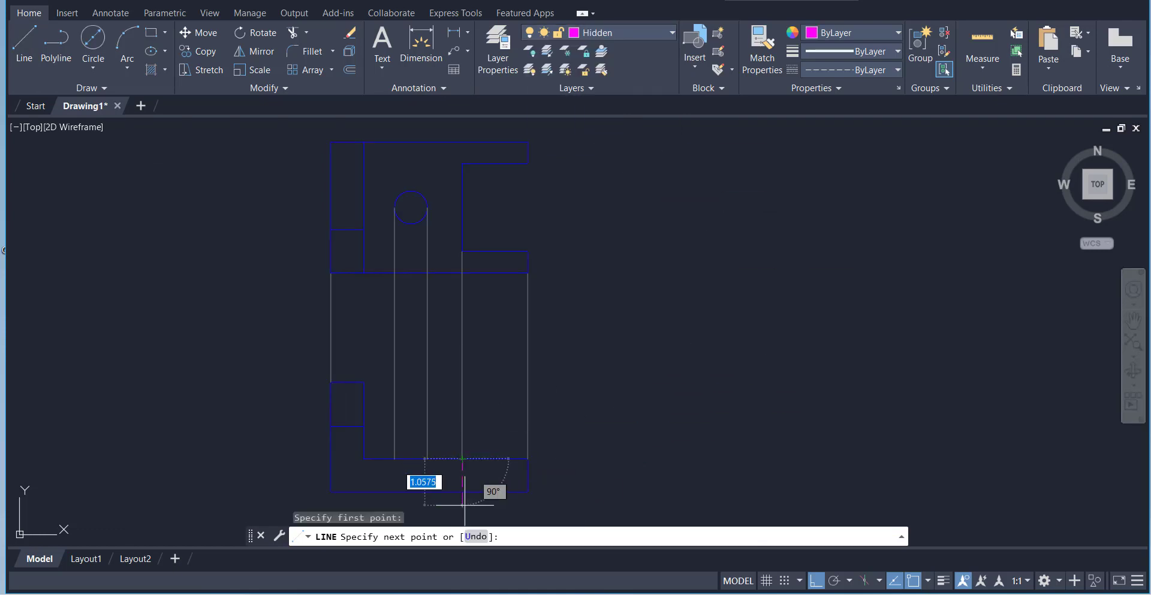
pyautogui.click(463, 515)
pyautogui.rightClick(581, 262)
pyautogui.click(609, 266)
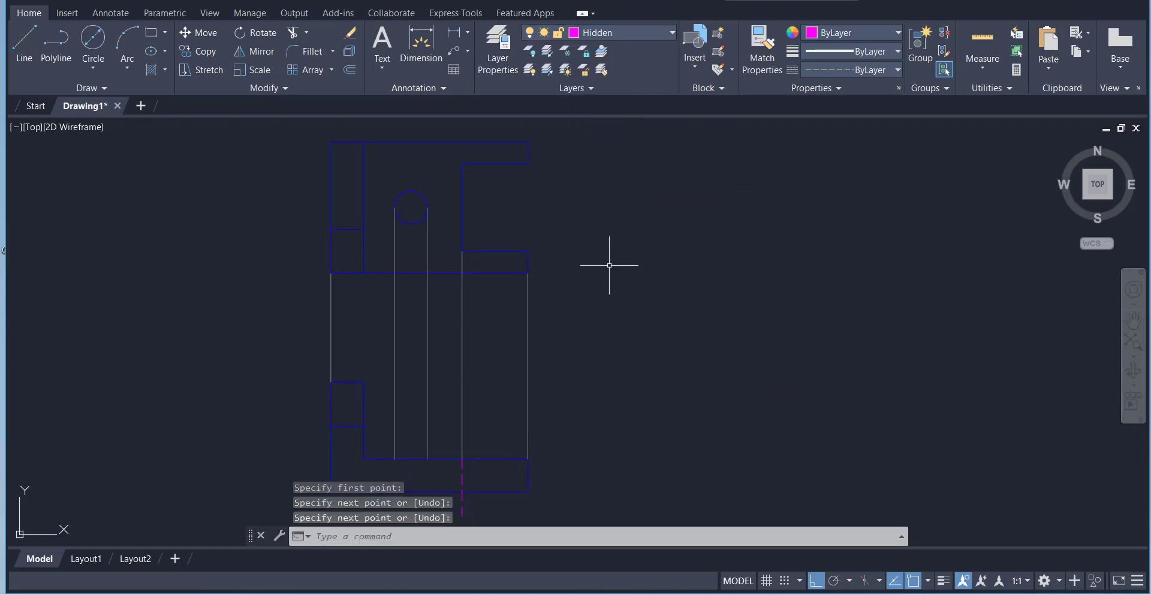
# Step: Draw a vertical hidden line from the lower end of the hole's right projection line past the base's bottom edge
pyautogui.rightClick(609, 264)
pyautogui.click(645, 264)
pyautogui.click(426, 459)
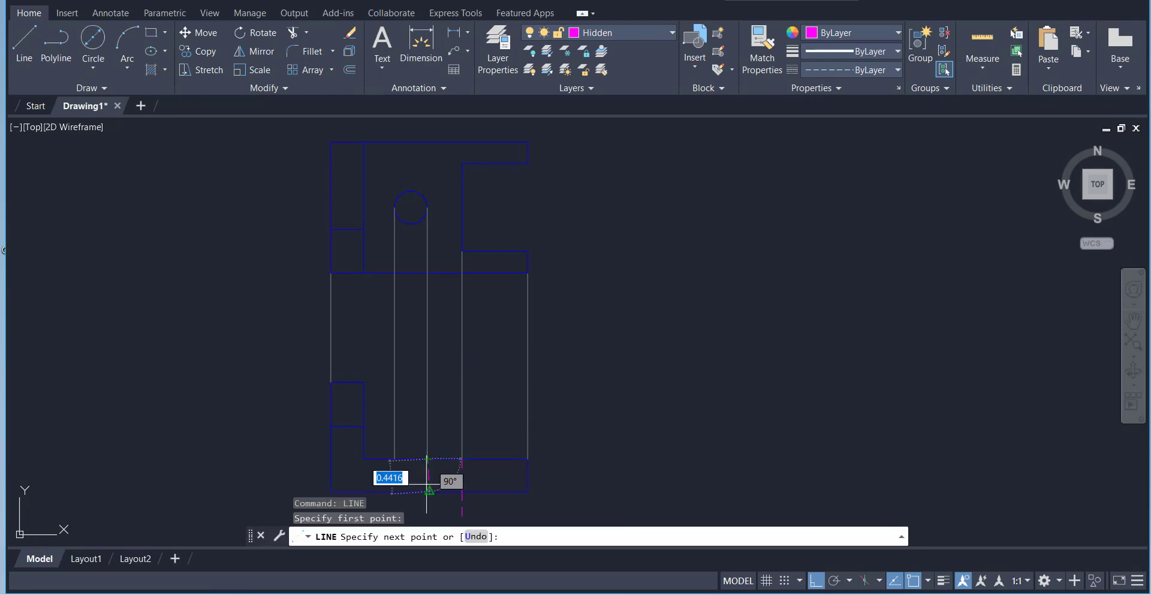
pyautogui.rightClick(606, 389)
pyautogui.click(654, 403)
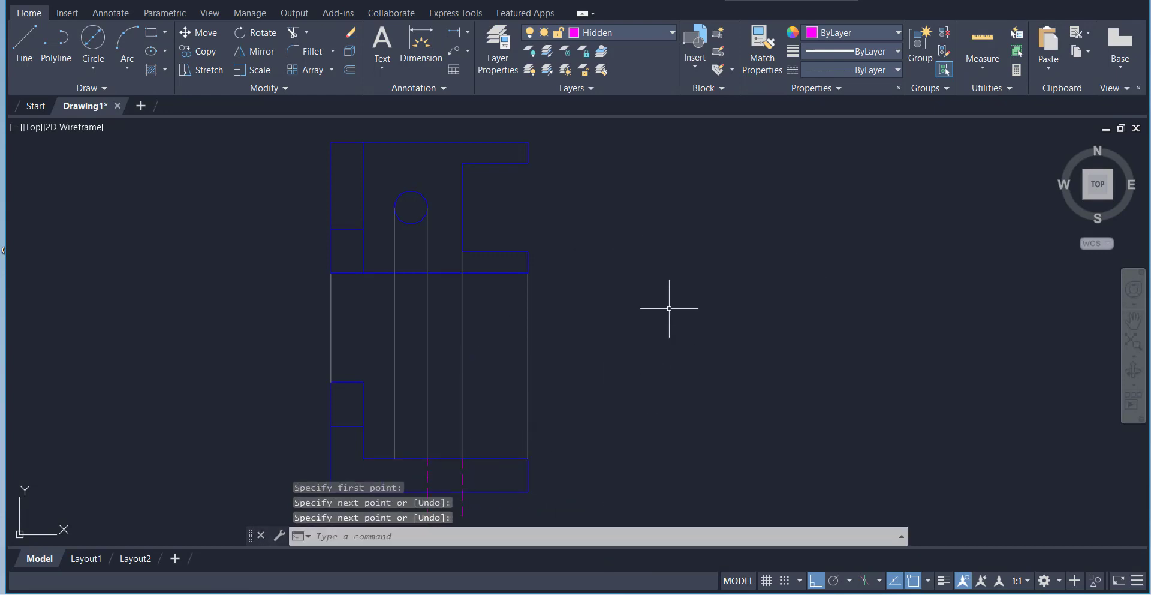
# Step: Draw a vertical hidden line from the lower end of the hole's left projection line past the base's bottom edge
pyautogui.scroll(-5, 669, 305)
pyautogui.scroll(5, 601, 359)
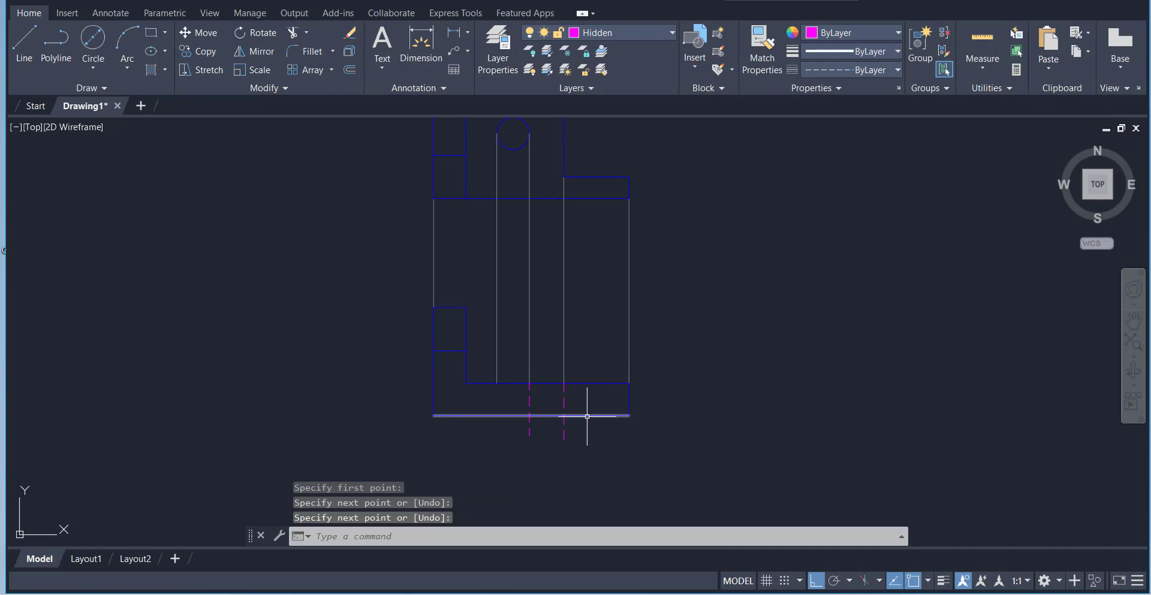
pyautogui.rightClick(679, 297)
pyautogui.click(734, 8)
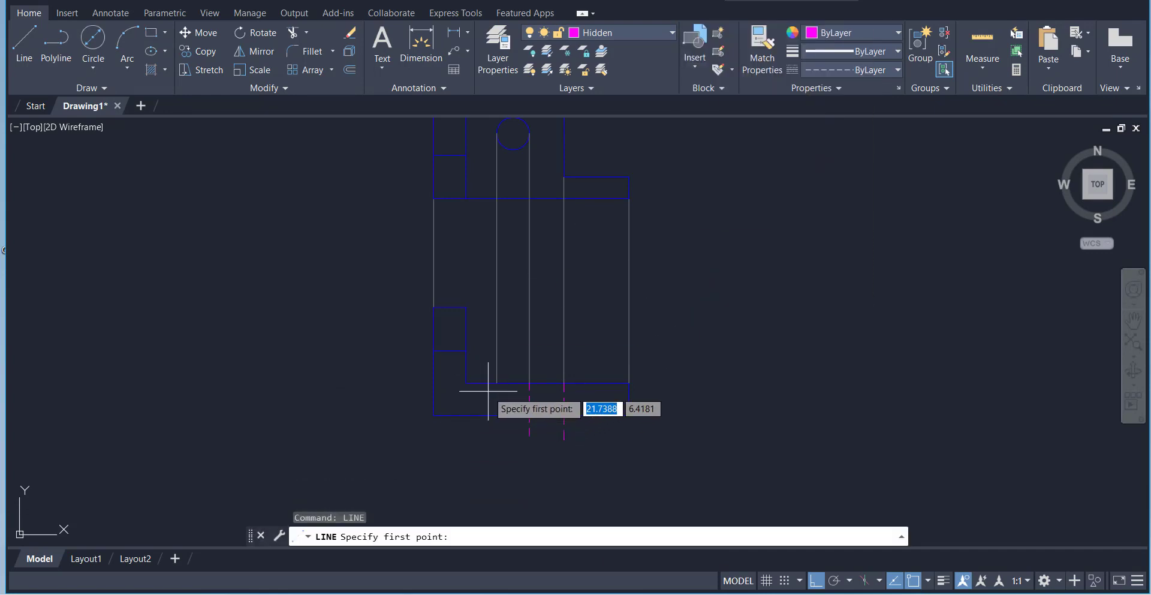
pyautogui.click(496, 457)
pyautogui.rightClick(689, 437)
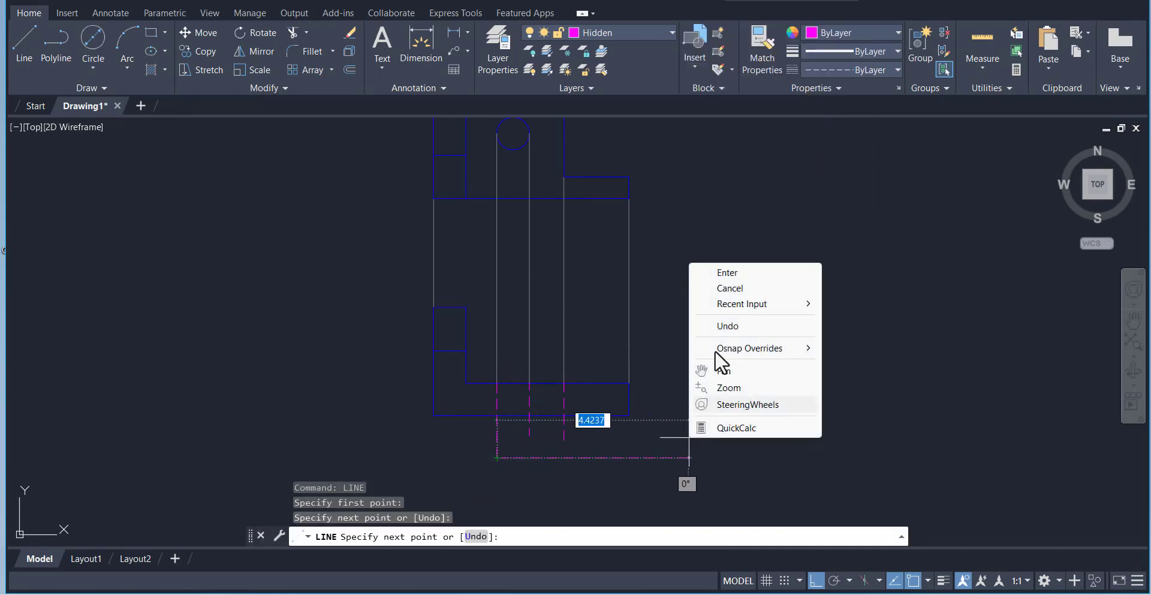
pyautogui.click(722, 273)
# Step: Trim the ends of the three hidden lines that protrude below the front view's bottom edge
pyautogui.click(292, 35)
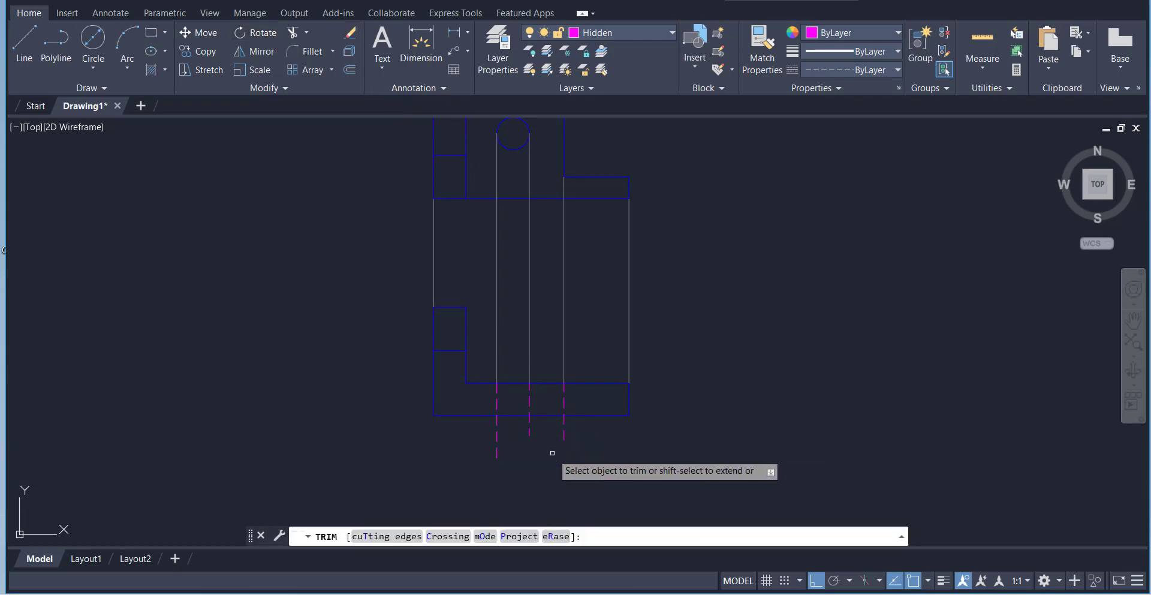
pyautogui.click(564, 429)
pyautogui.click(529, 427)
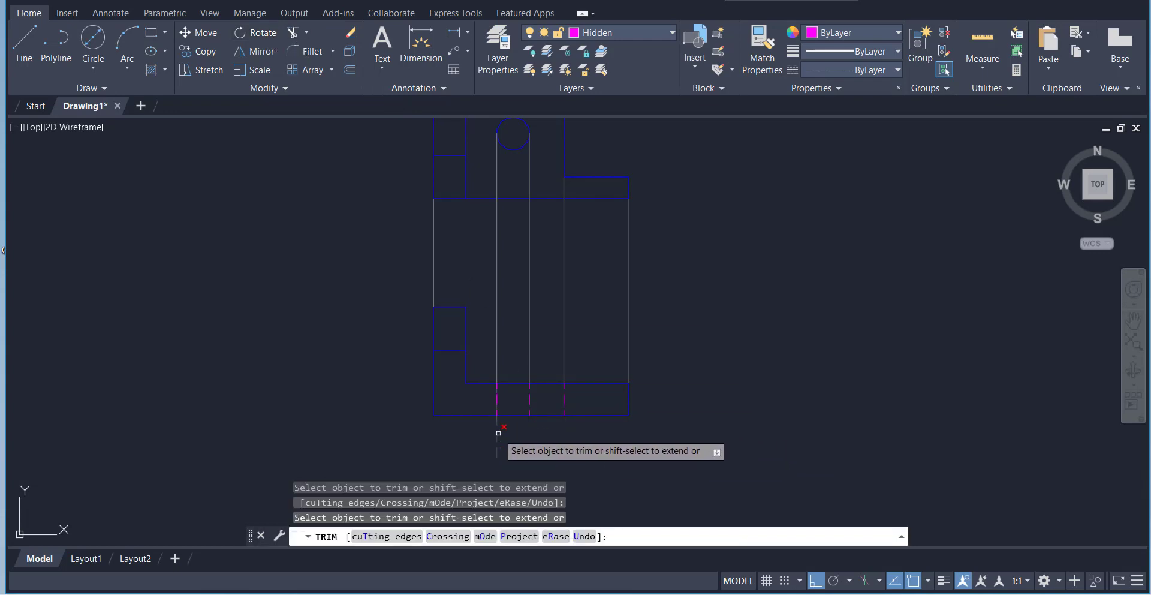
pyautogui.click(495, 432)
pyautogui.rightClick(688, 358)
pyautogui.click(690, 360)
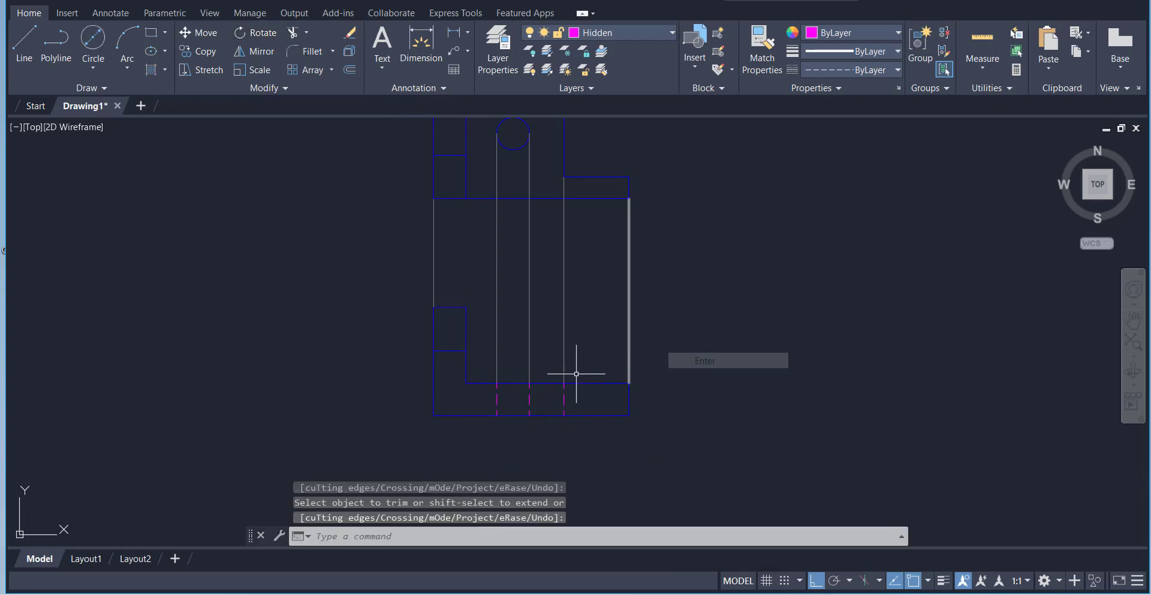
# Step: Turn off the Construsion layer and make the Center layer current
pyautogui.scroll(2, 521, 386)
pyautogui.scroll(-5, 521, 388)
pyautogui.scroll(3, 595, 235)
pyautogui.scroll(-3, 594, 252)
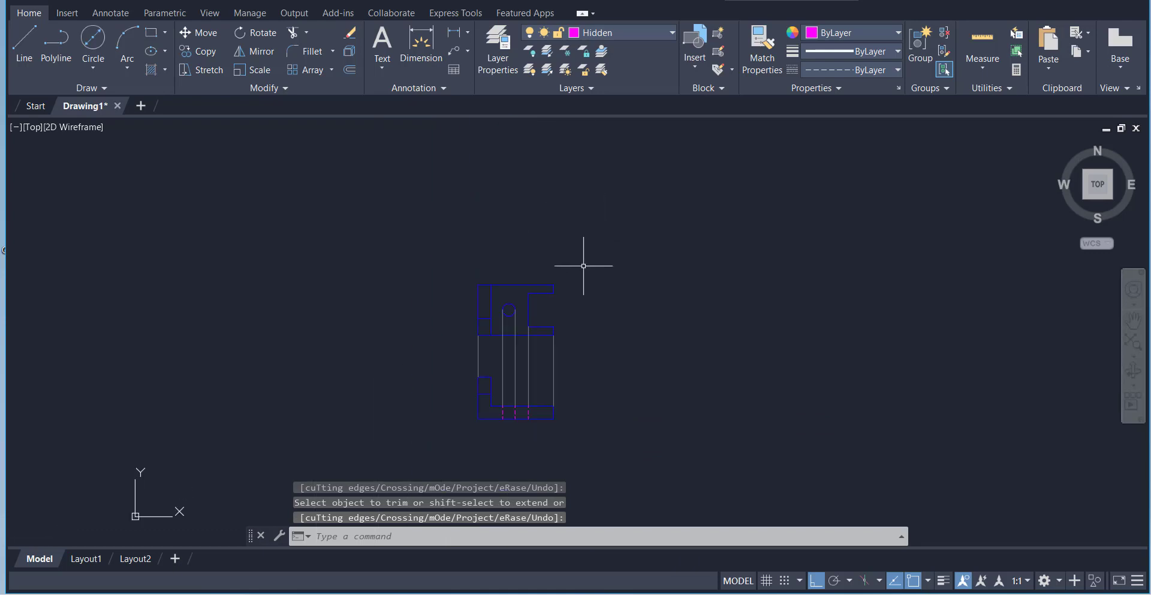
pyautogui.scroll(2, 525, 351)
pyautogui.click(638, 33)
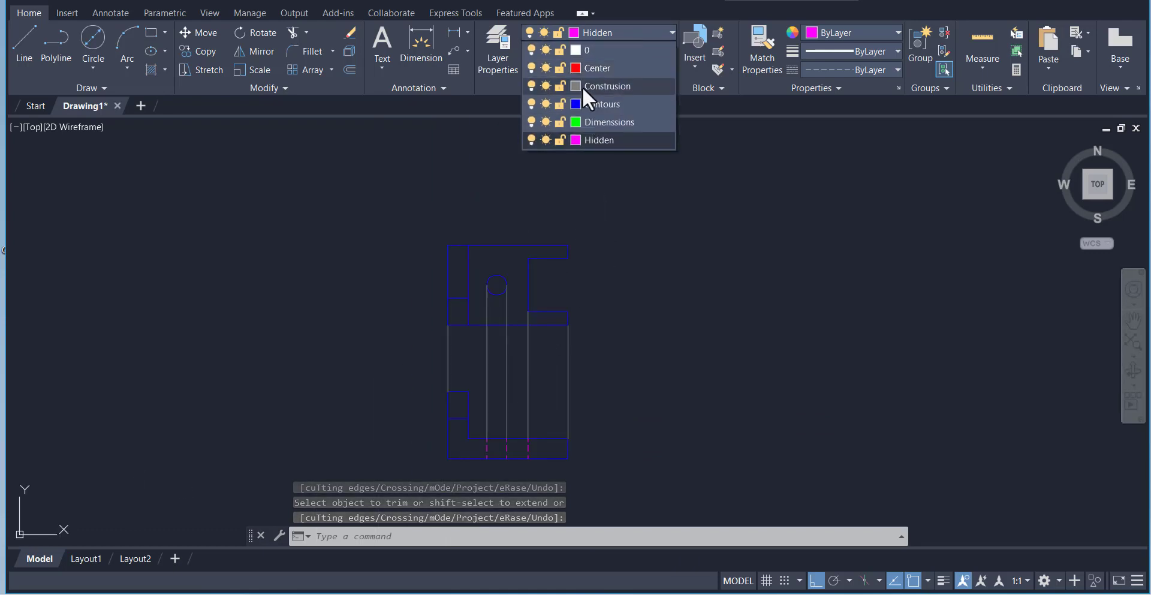
pyautogui.click(531, 86)
pyautogui.click(610, 33)
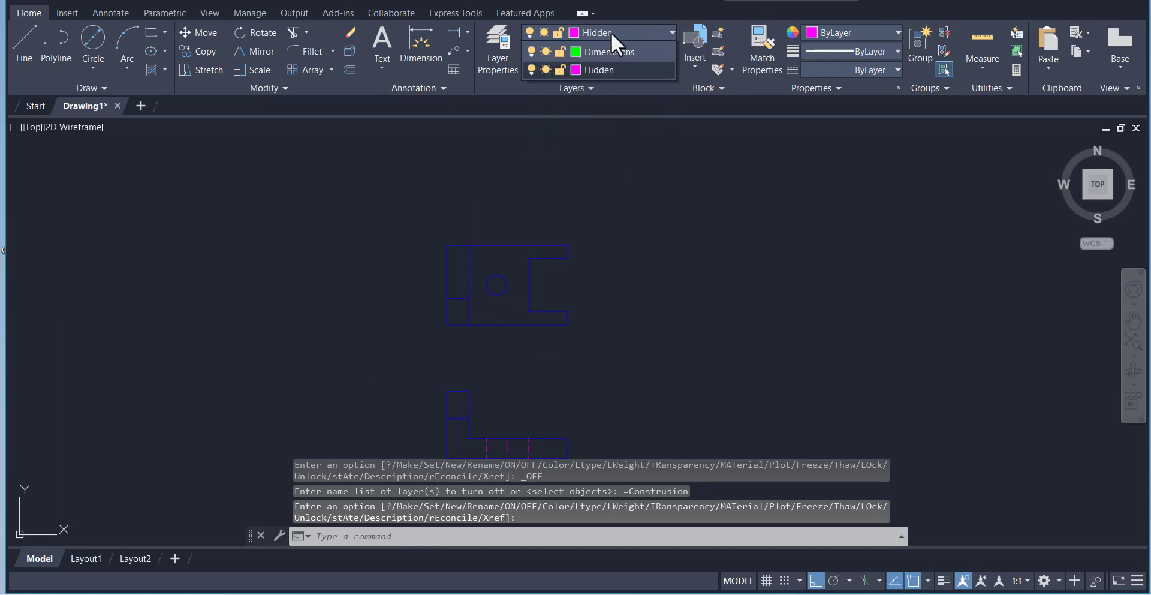
pyautogui.click(596, 70)
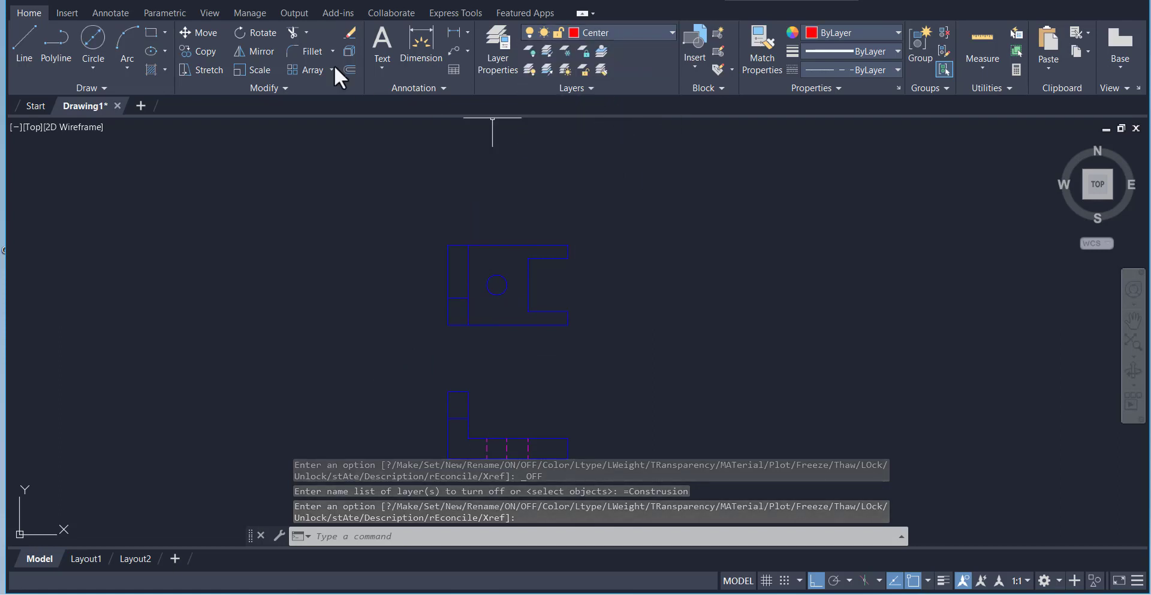
# Step: Add a center mark to the hole's circle in the top view
pyautogui.click(124, 15)
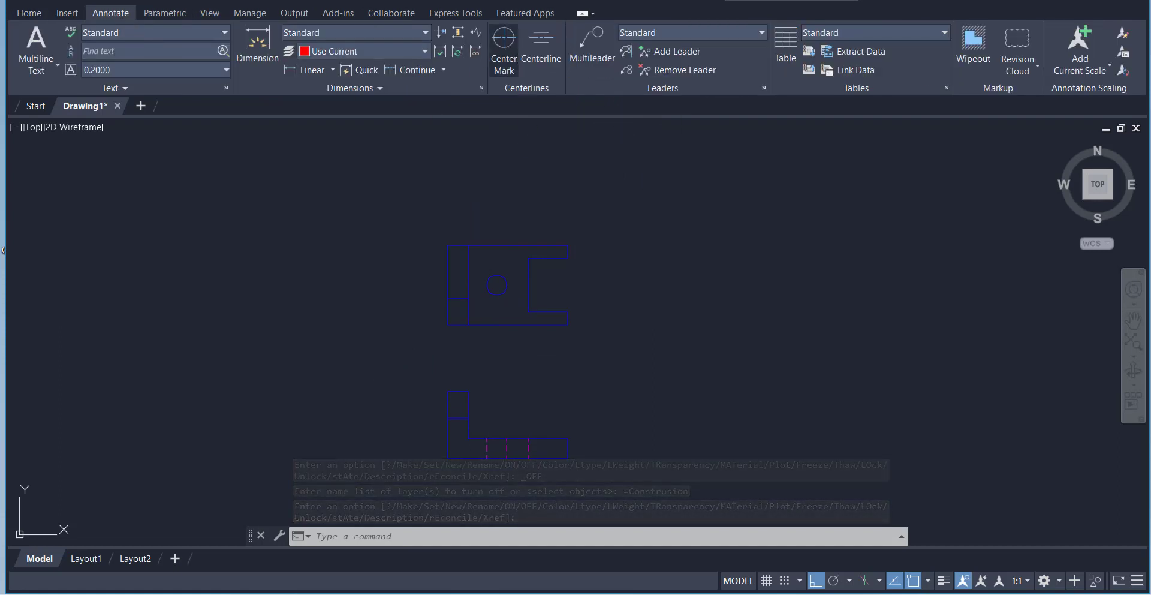
pyautogui.click(504, 41)
pyautogui.click(506, 48)
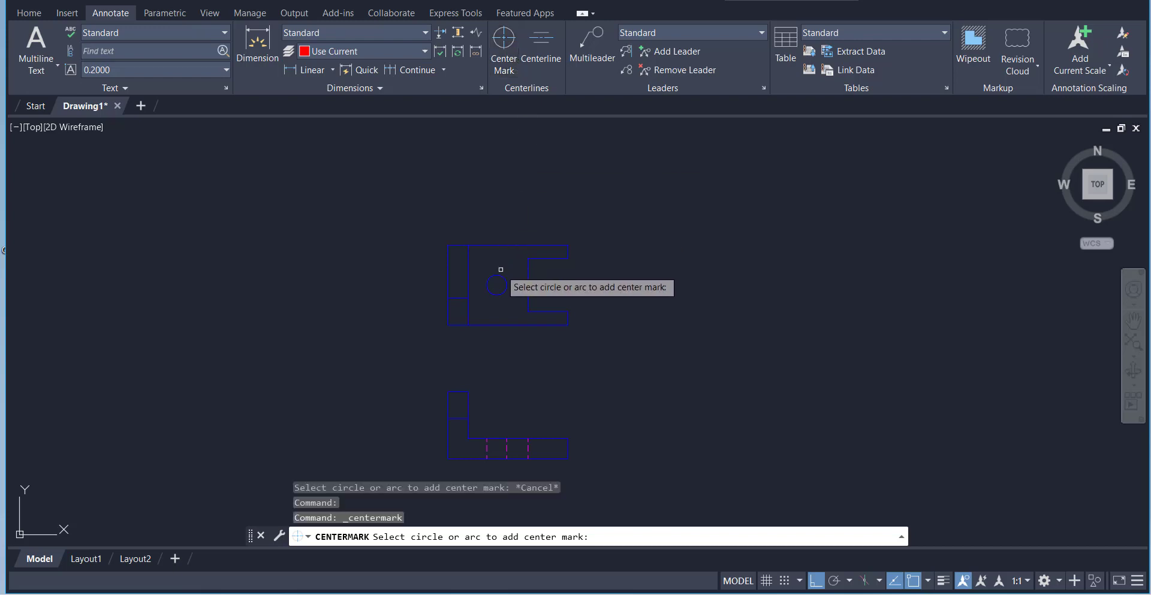
pyautogui.click(499, 275)
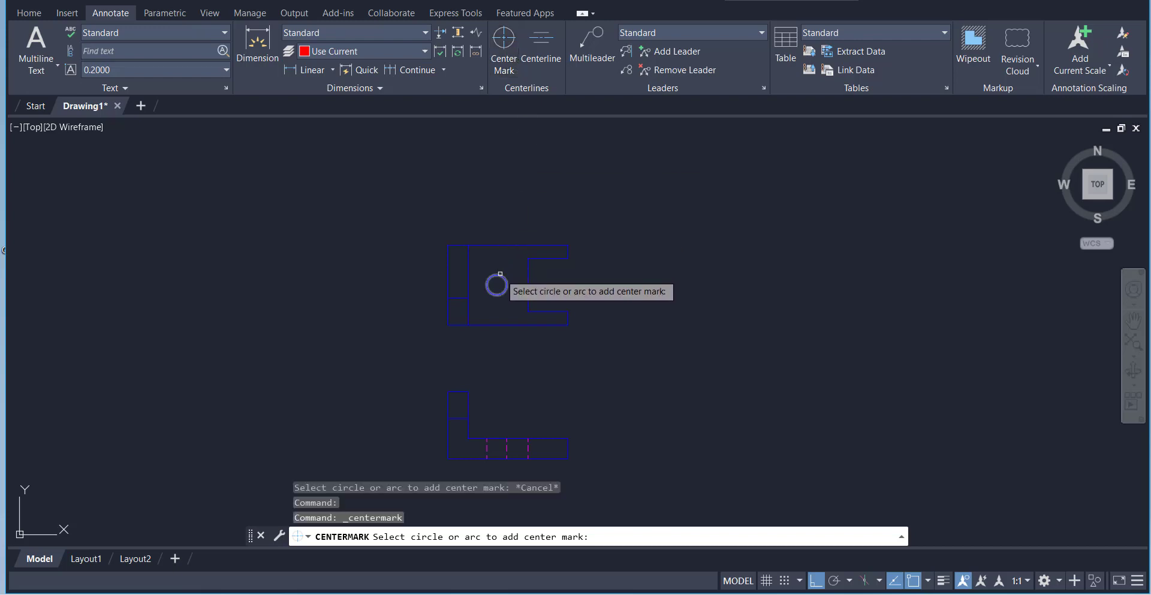
# Step: Add a vertical centerline between the hole's two hidden lines in the front view
pyautogui.click(542, 39)
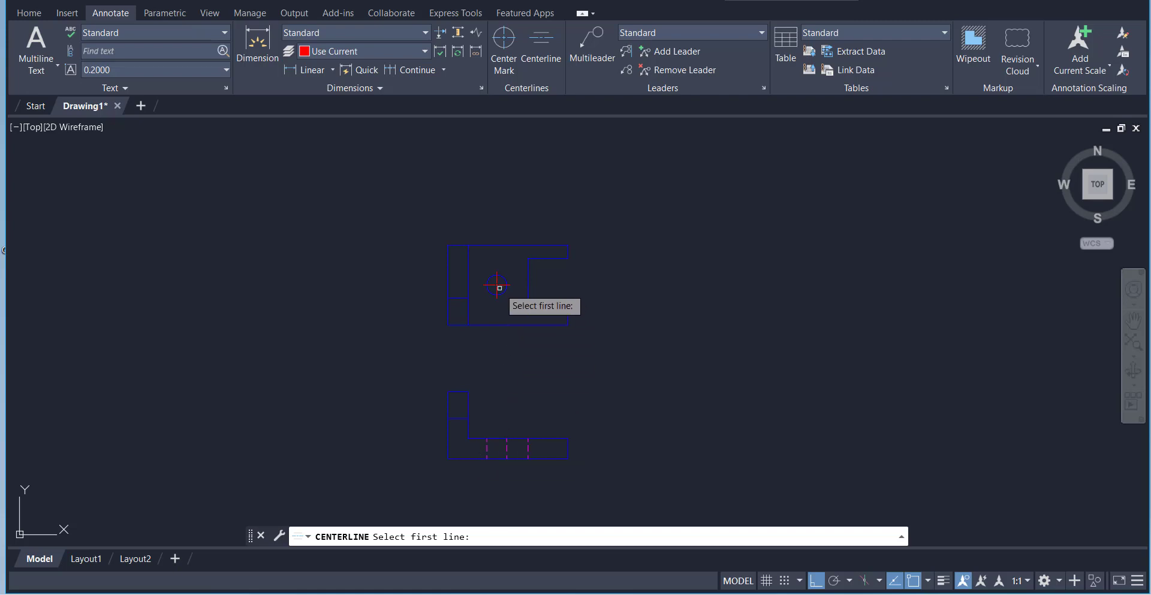
pyautogui.click(507, 446)
pyautogui.click(486, 451)
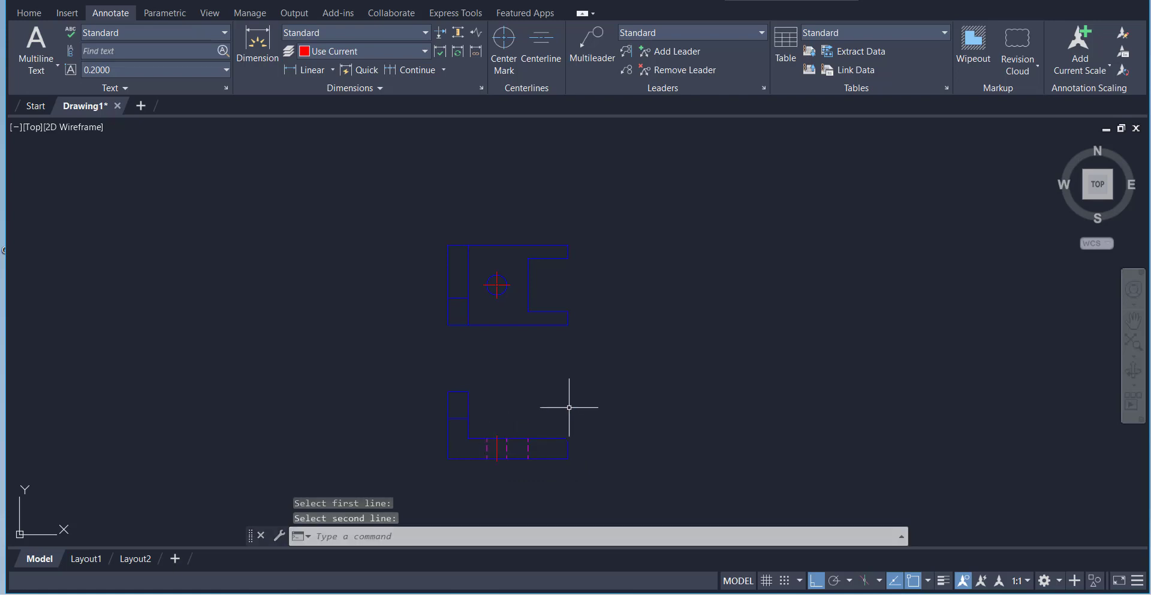
pyautogui.scroll(2, 527, 462)
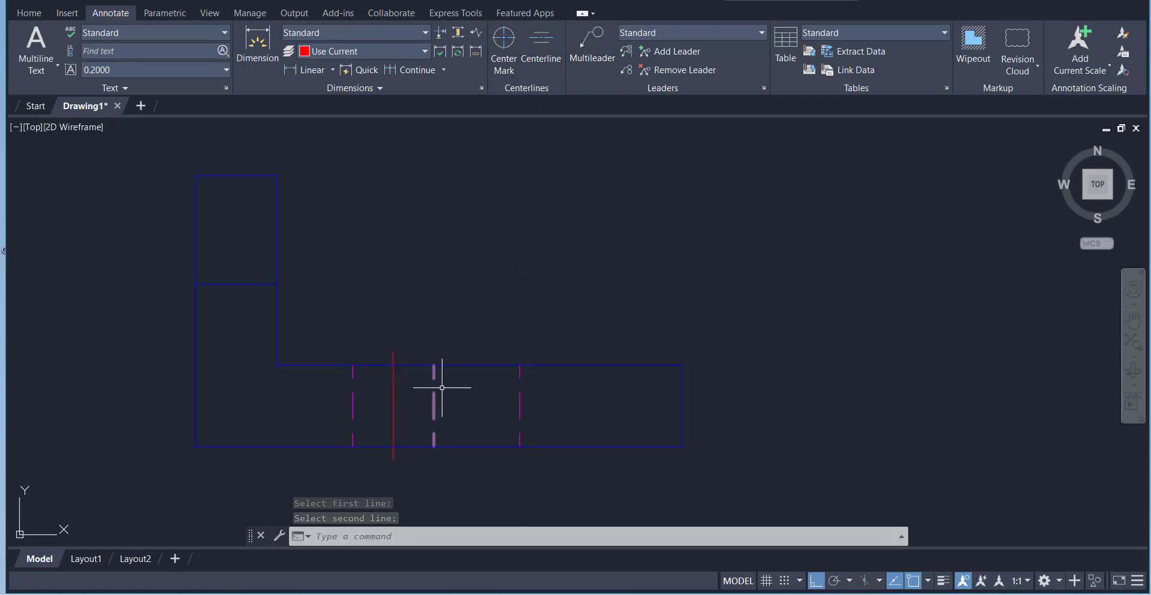
pyautogui.scroll(-6, 429, 410)
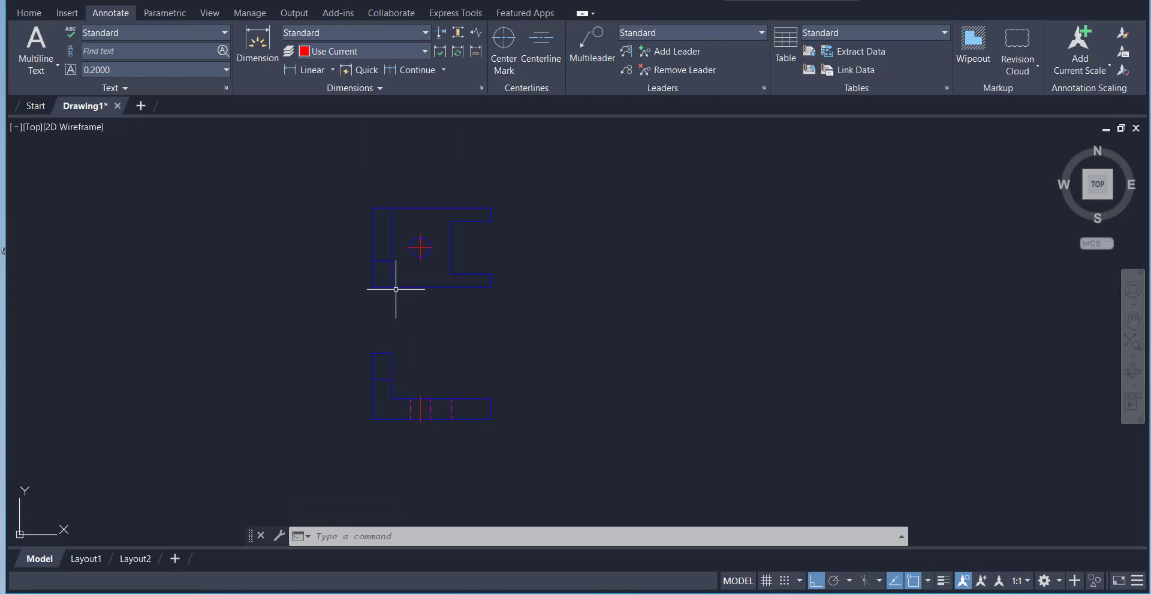
# Step: Turn the Construsion layer back on and make it the current layer
pyautogui.click(32, 12)
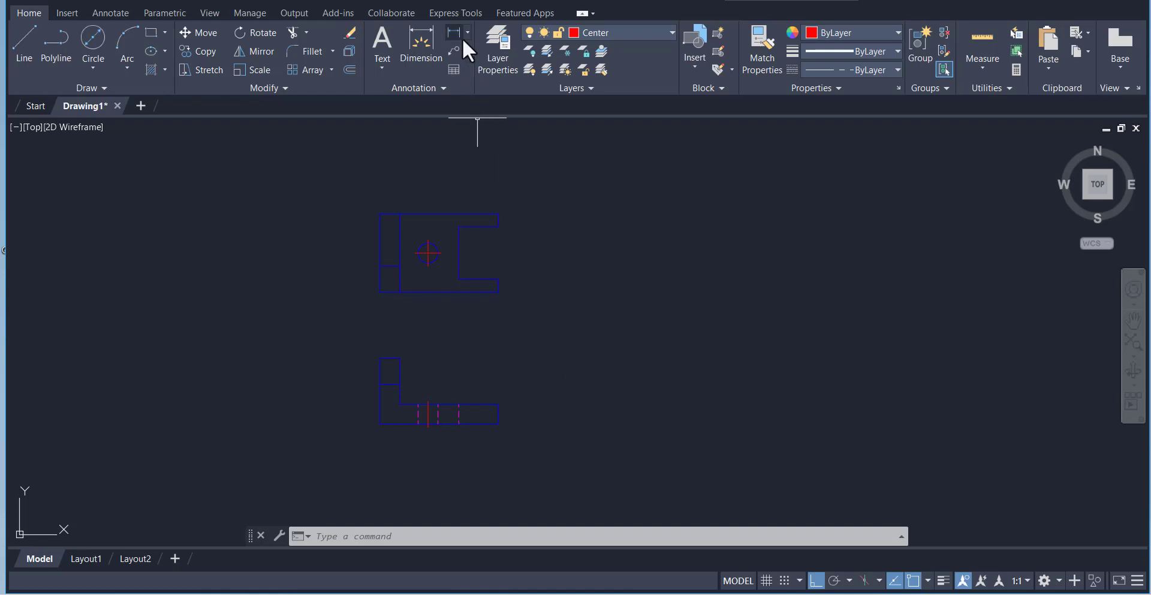
pyautogui.click(623, 33)
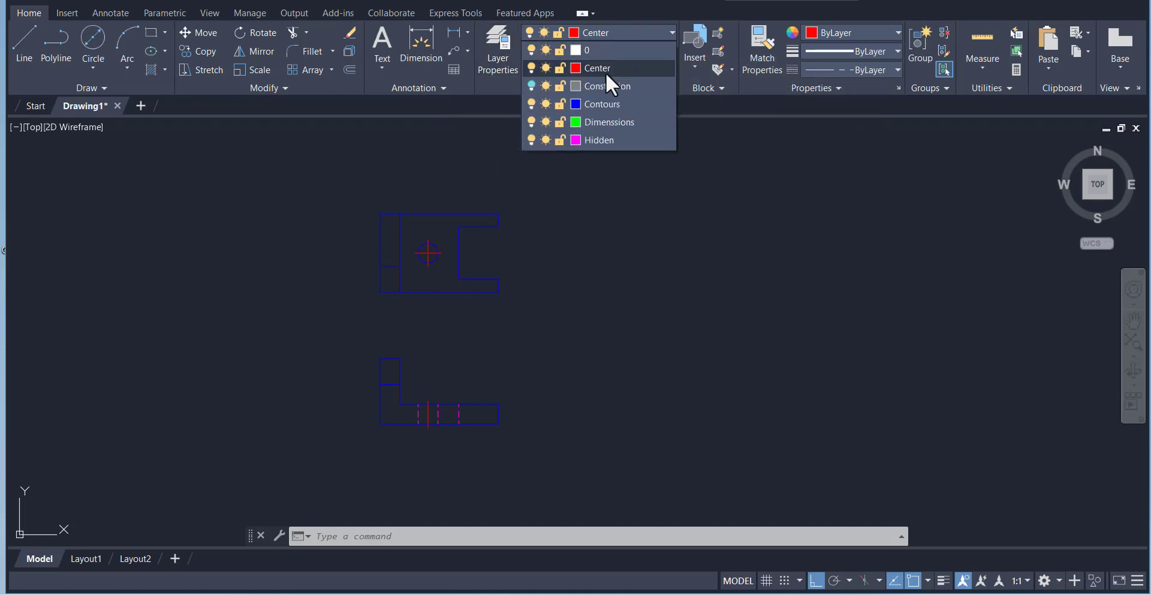
pyautogui.click(530, 87)
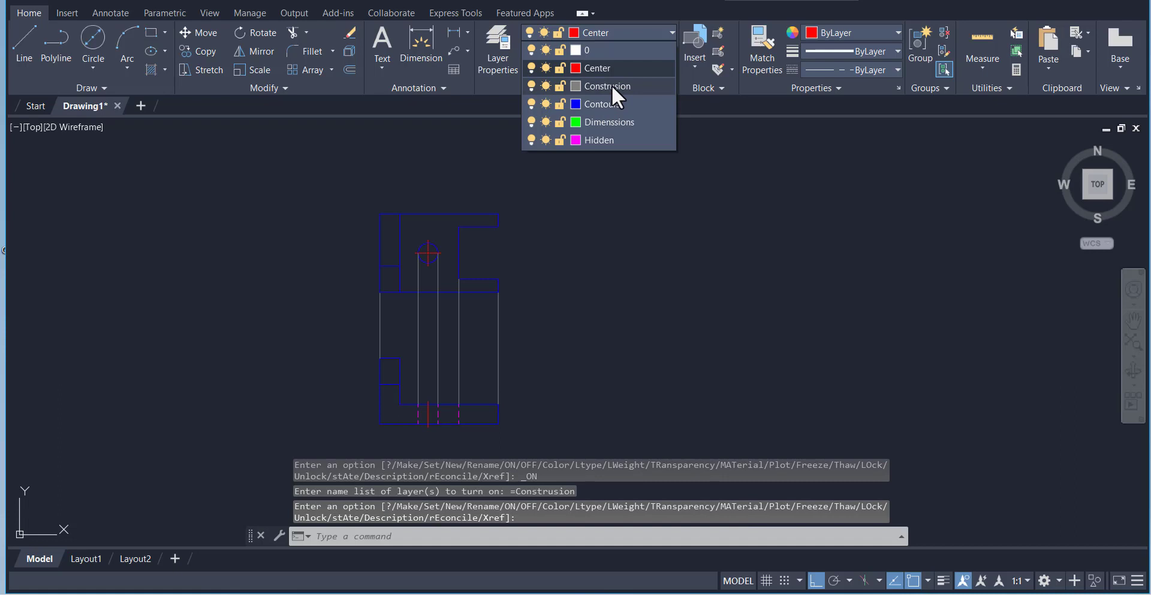
pyautogui.click(612, 86)
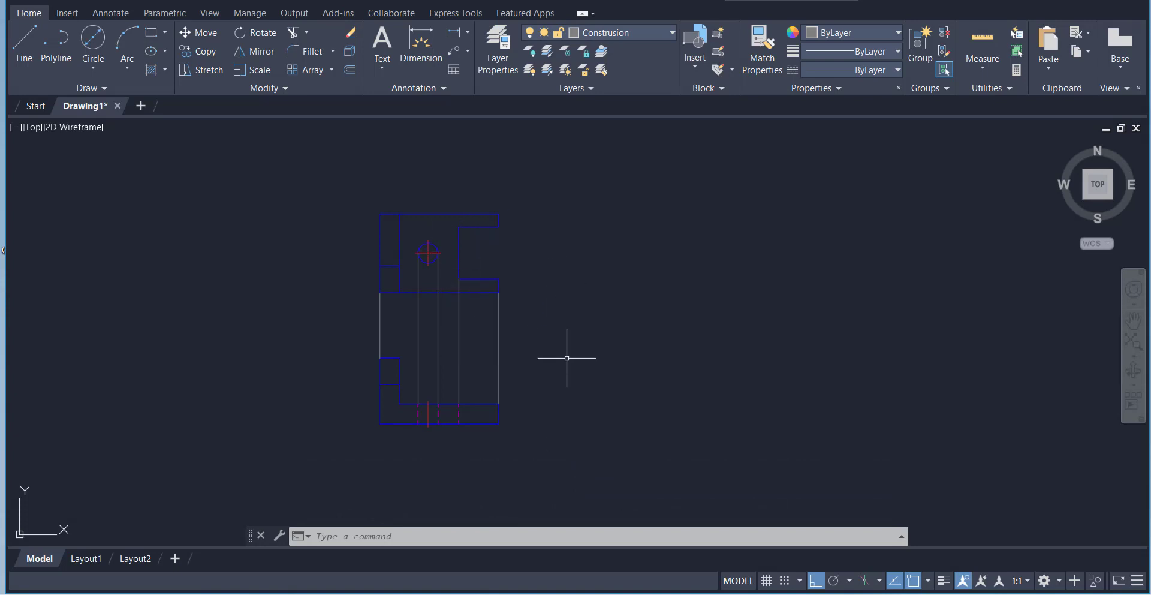
# Step: Draw a horizontal construction line about 3 units long to the right from the top view's lower-right corner
pyautogui.click(25, 52)
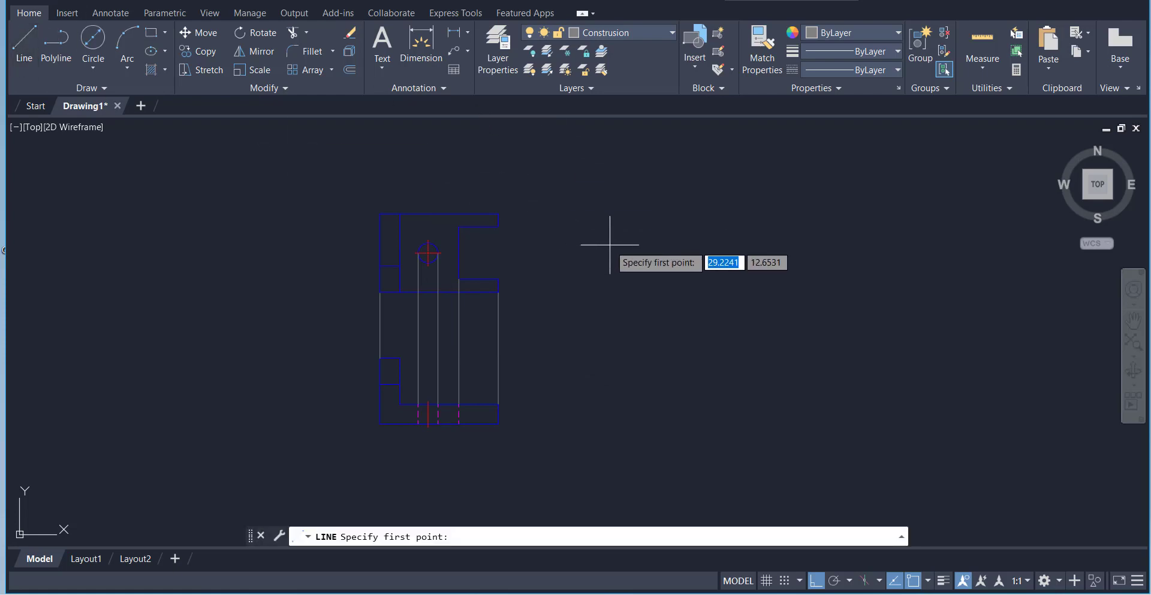
pyautogui.click(498, 292)
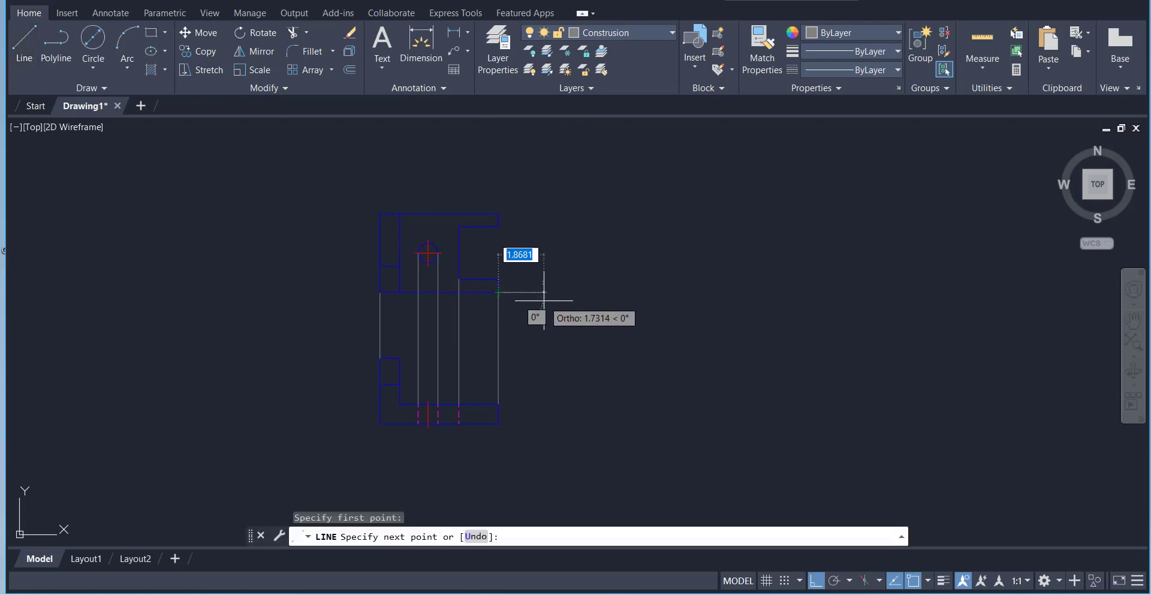
pyautogui.click(576, 302)
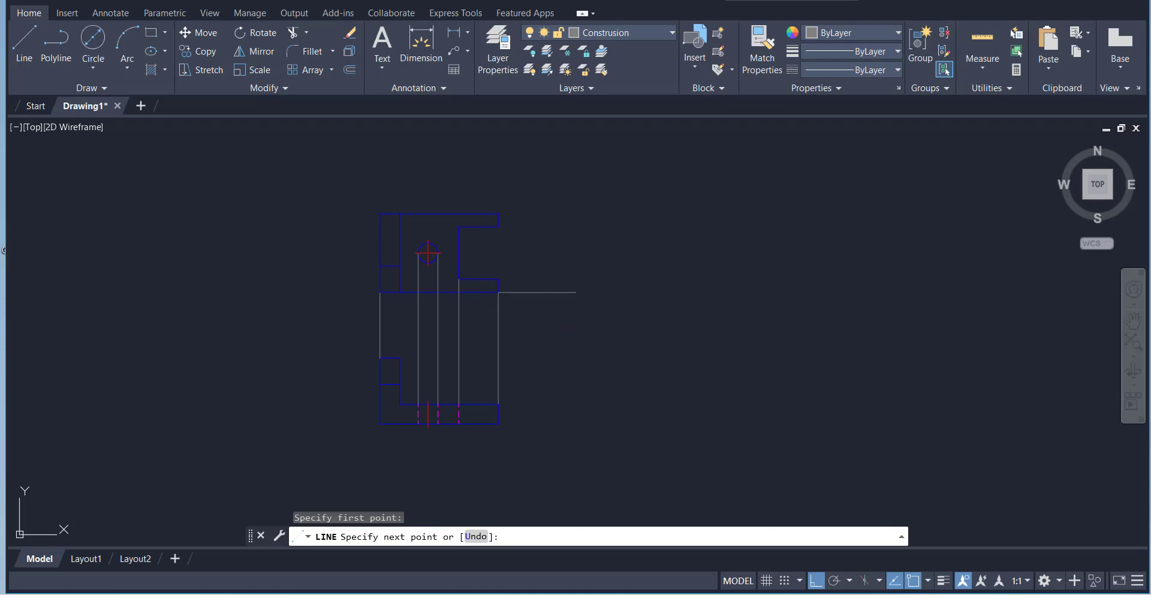
pyautogui.rightClick(589, 351)
pyautogui.click(600, 358)
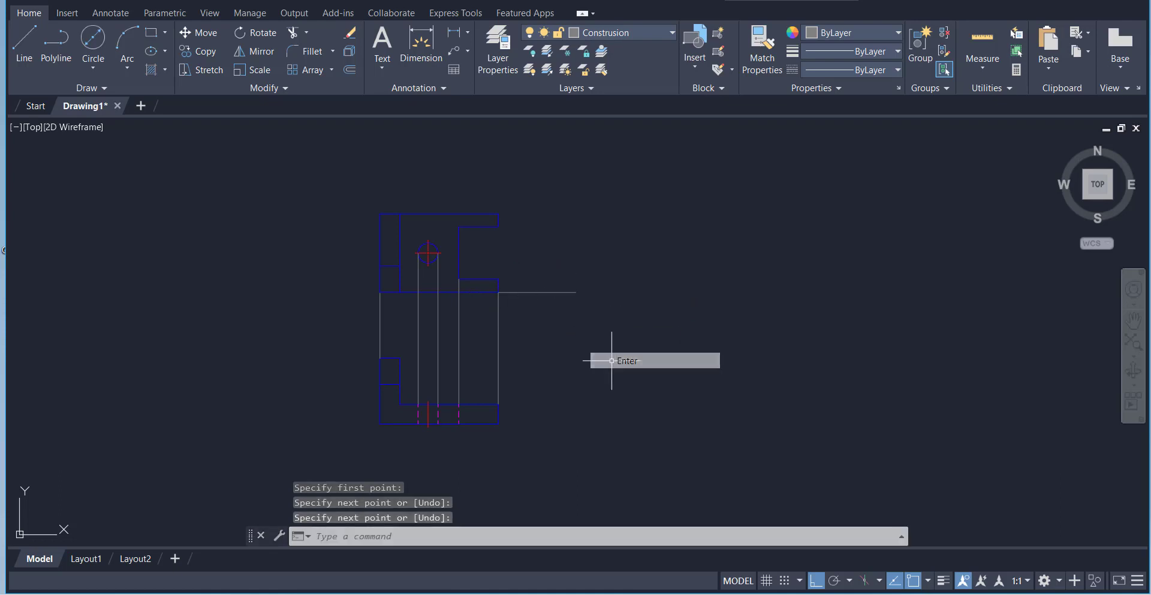
# Step: Draw a horizontal construction line about 6.7 units long from the top-right corner of the front view's upright, ending below the first projection line's end
pyautogui.click(33, 50)
pyautogui.click(399, 358)
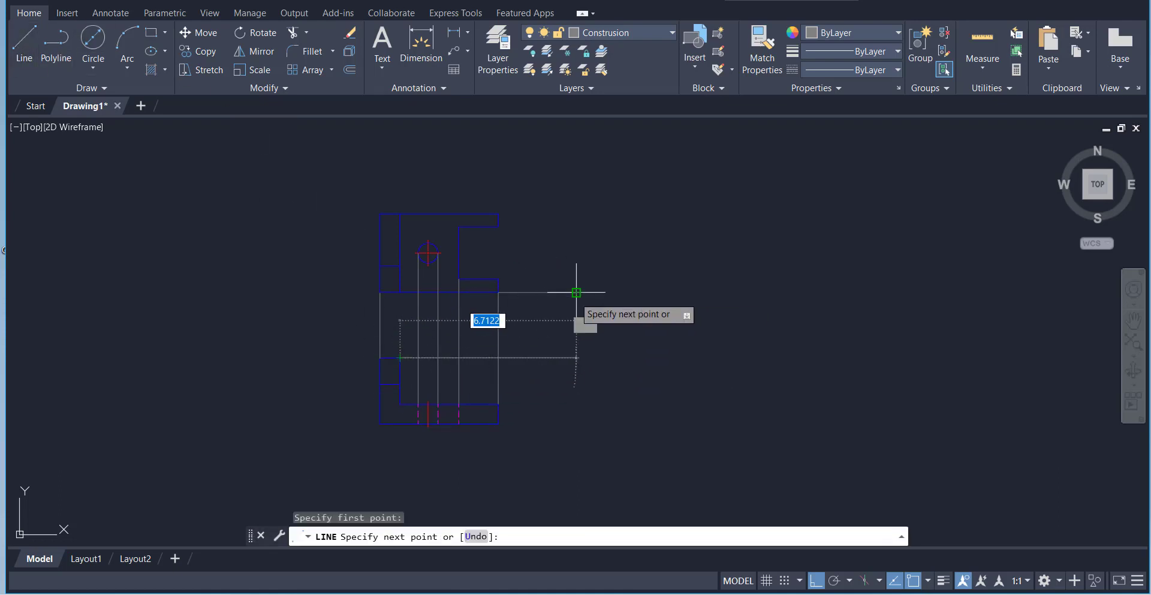
pyautogui.click(576, 358)
pyautogui.rightClick(628, 335)
pyautogui.click(655, 343)
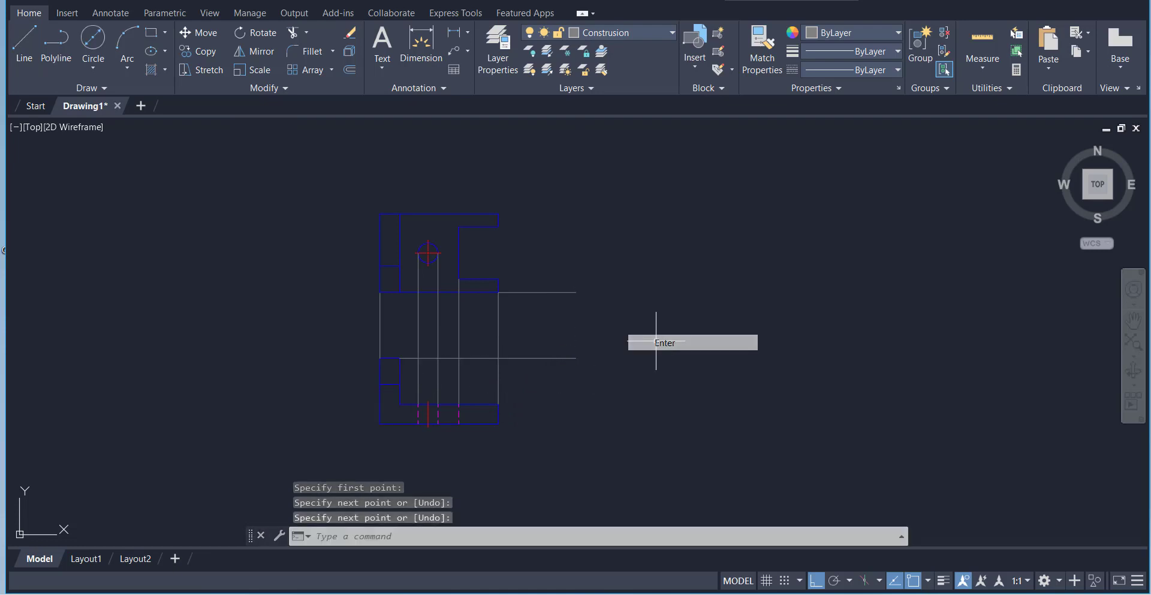
# Step: Draw a horizontal construction line about 2.96 units long from the front view's bottom-right corner, aligned with the other projection lines' ends
pyautogui.click(36, 51)
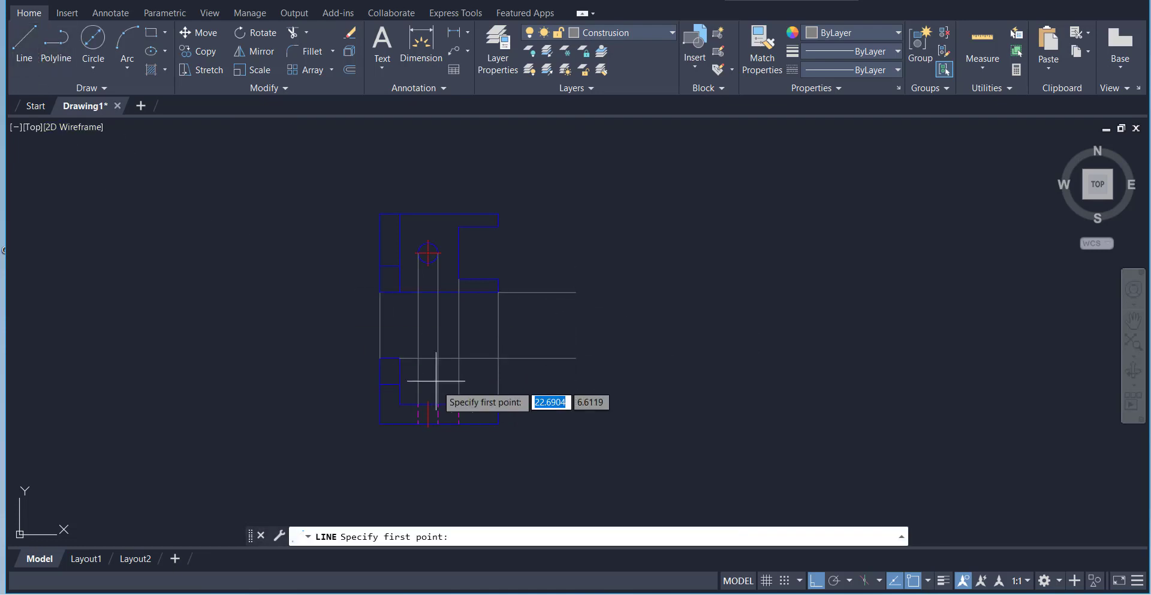
pyautogui.click(498, 423)
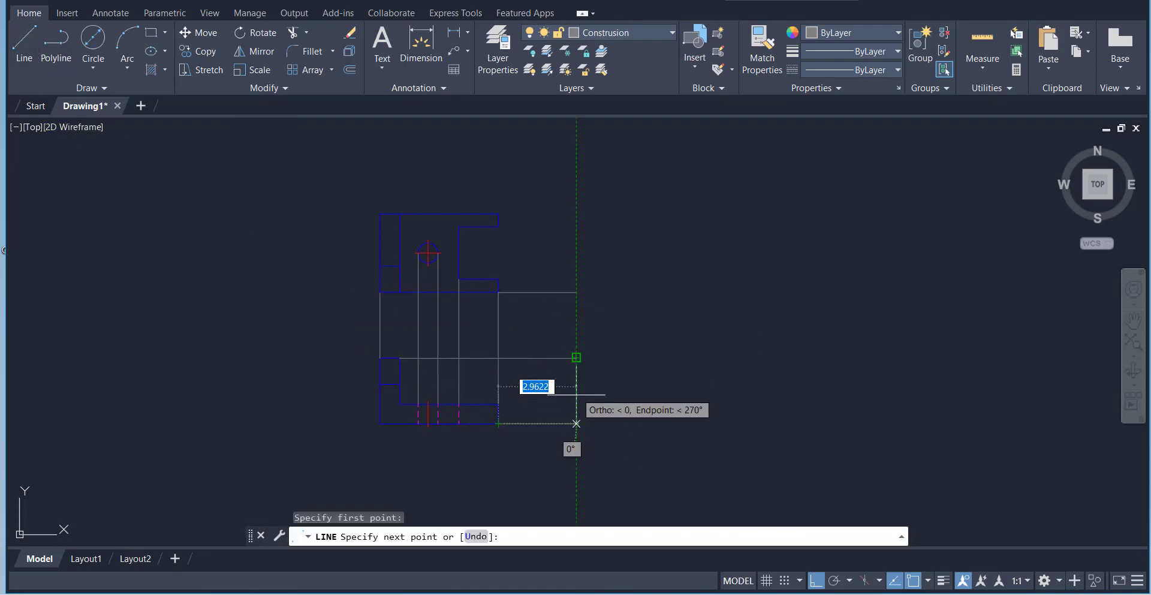
pyautogui.click(576, 423)
pyautogui.rightClick(625, 359)
pyautogui.click(660, 367)
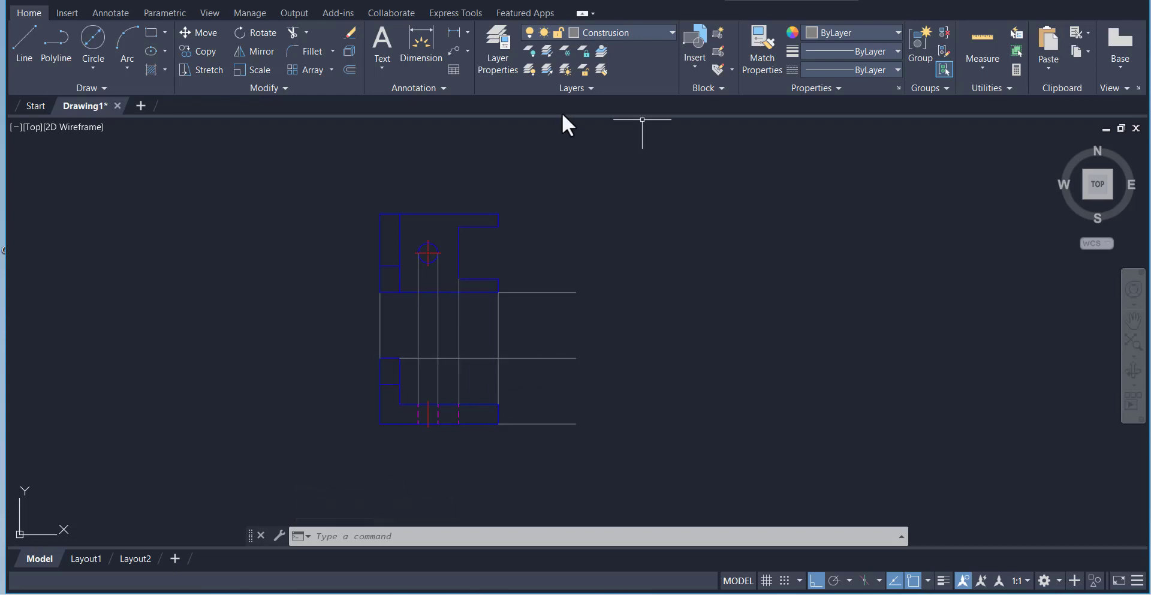
# Step: On the Contours layer, draw the side view's vertical edge between the right ends of the front view's two horizontal projection lines
pyautogui.click(599, 34)
pyautogui.click(615, 117)
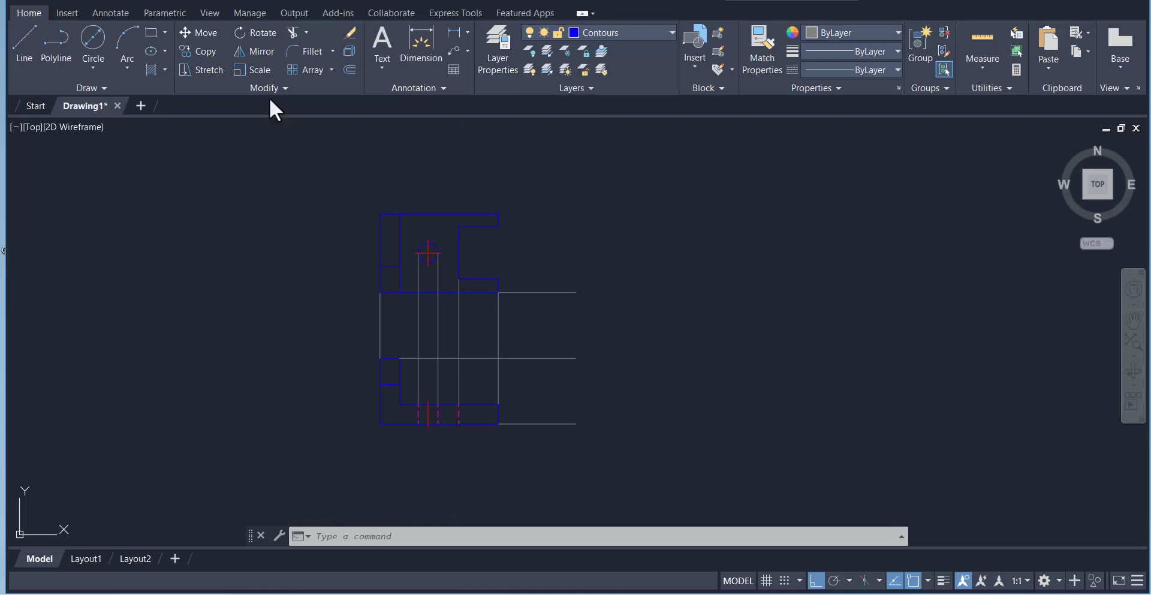
pyautogui.click(30, 53)
pyautogui.click(576, 424)
pyautogui.click(576, 358)
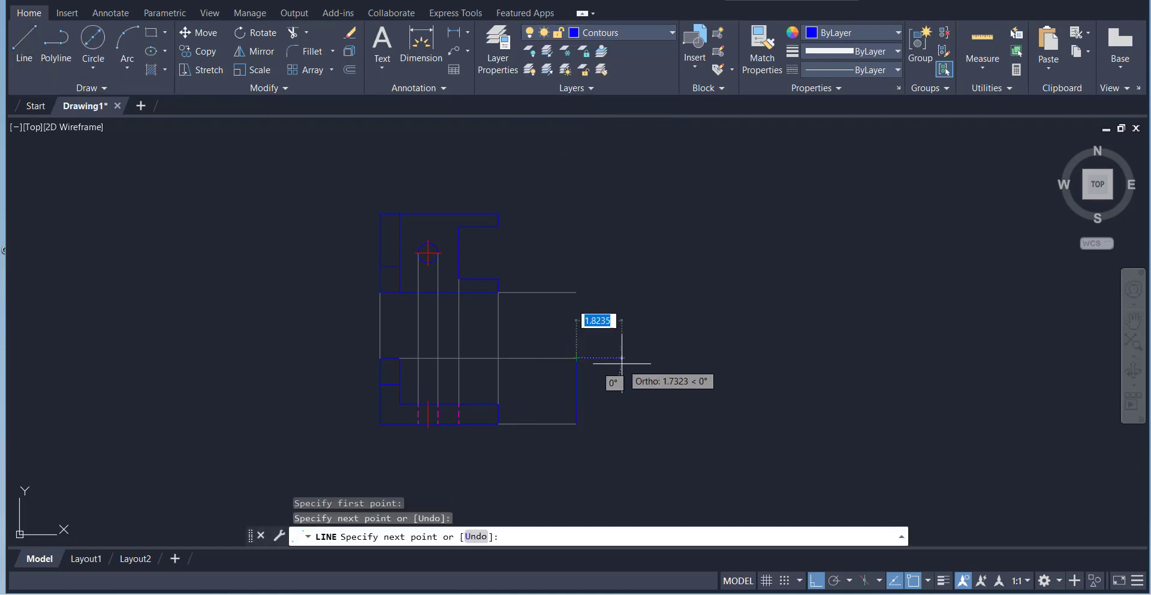
pyautogui.rightClick(635, 373)
pyautogui.click(661, 379)
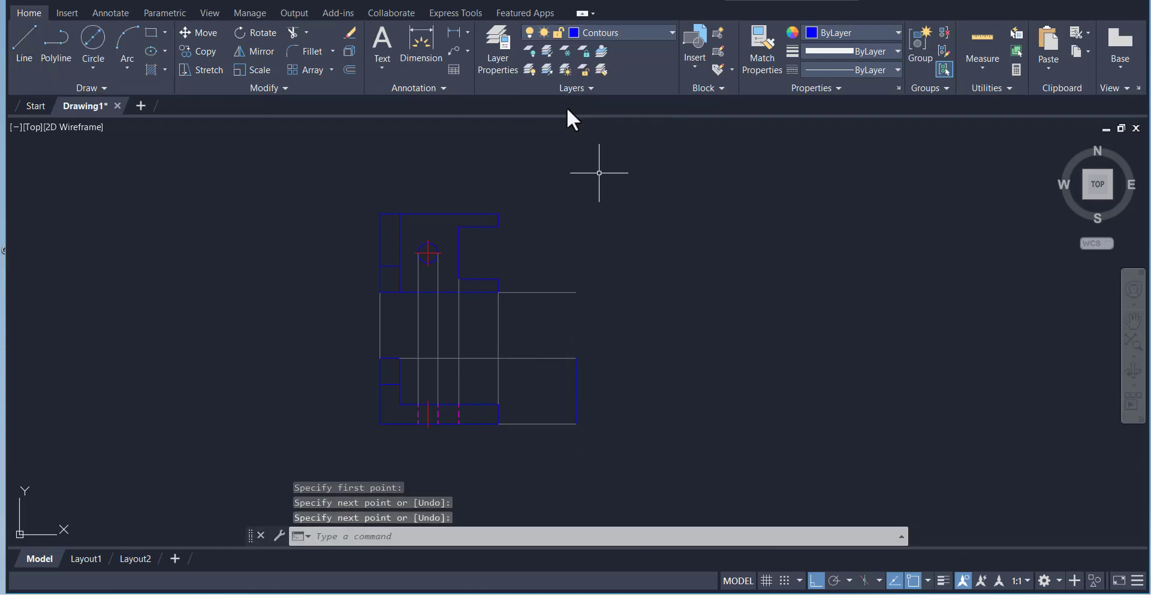
# Step: On the Construsion layer, draw a long horizontal line to the right from the top view's upper-right corner, well past the side view's edge
pyautogui.click(591, 32)
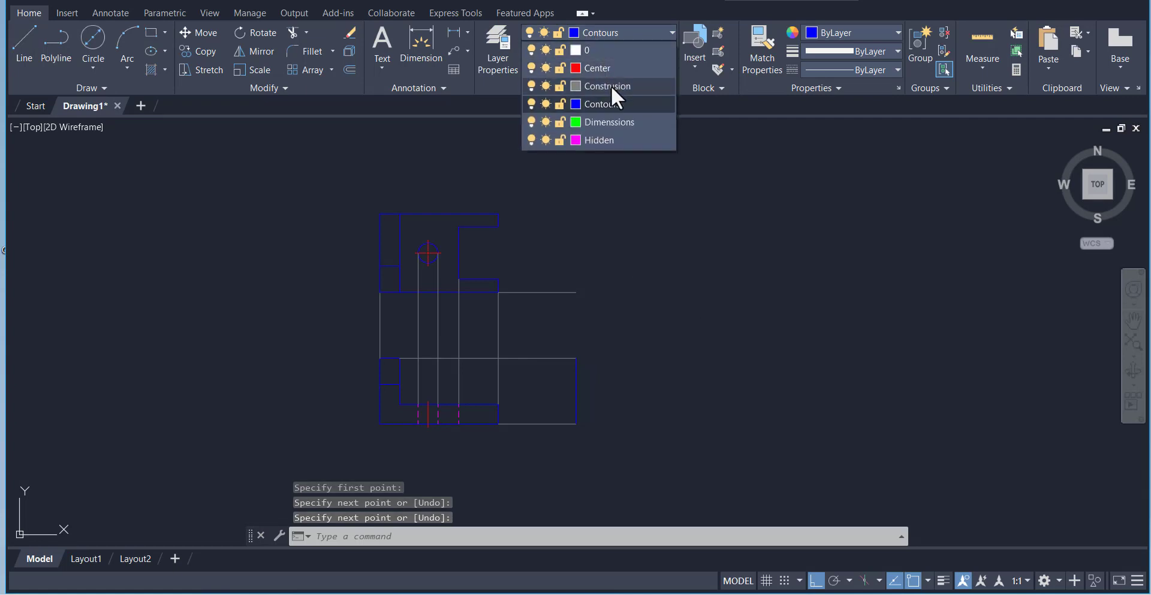
pyautogui.click(610, 85)
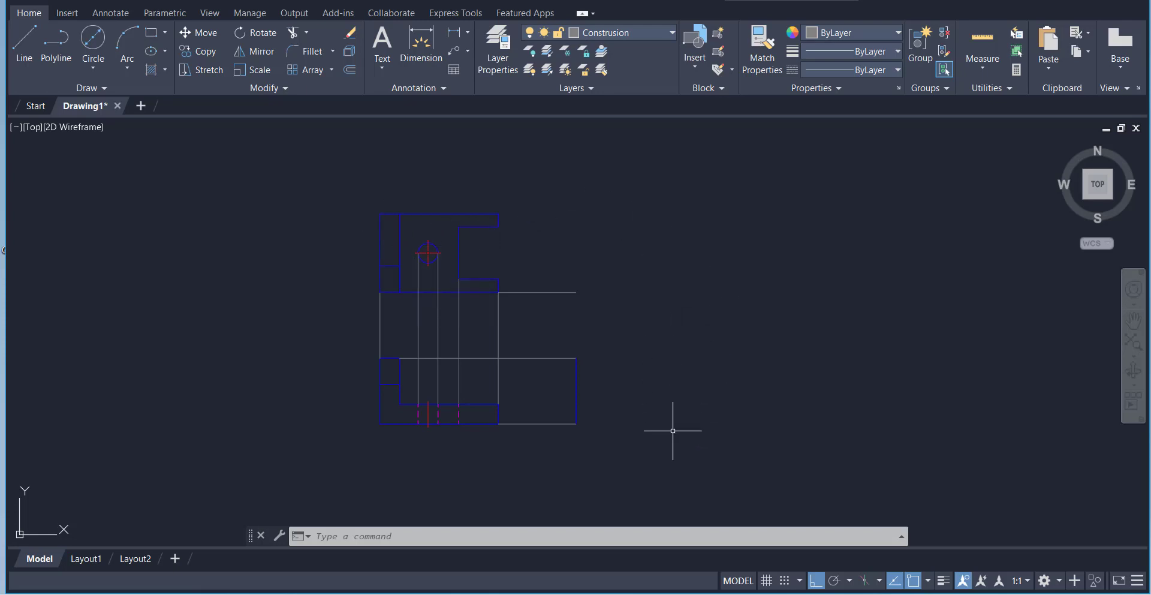
pyautogui.click(23, 59)
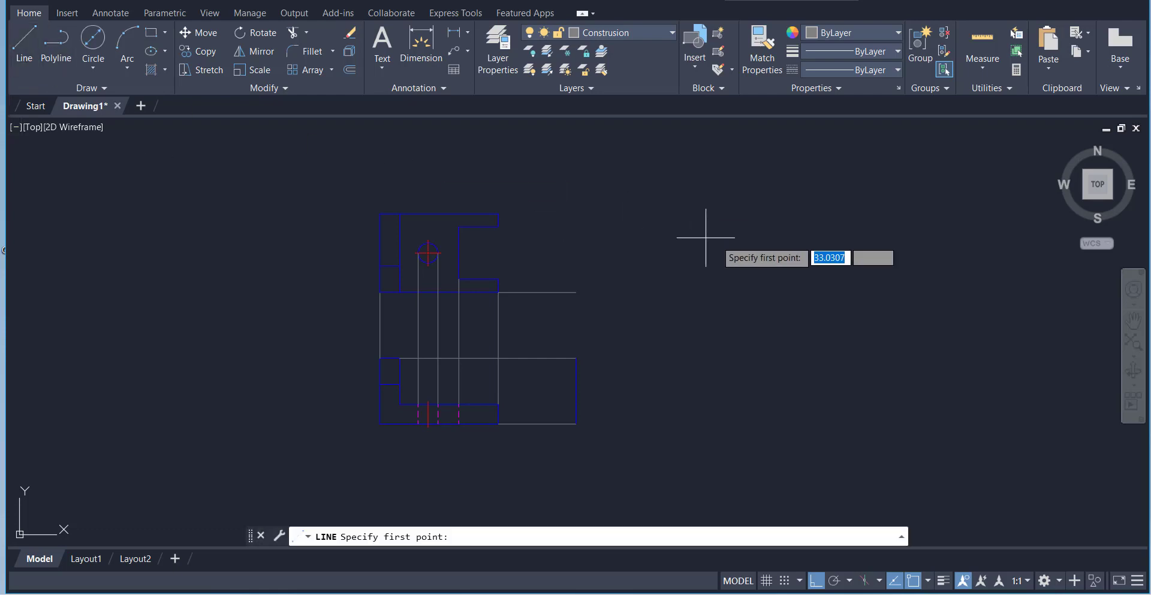
pyautogui.click(498, 213)
pyautogui.click(865, 212)
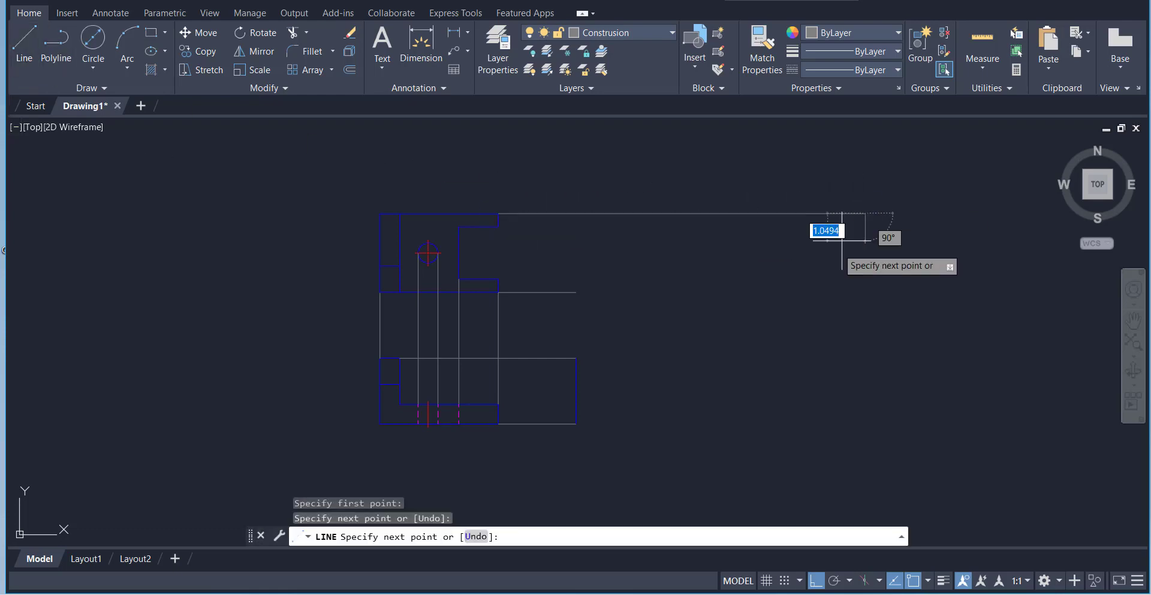
pyautogui.rightClick(816, 267)
pyautogui.click(854, 280)
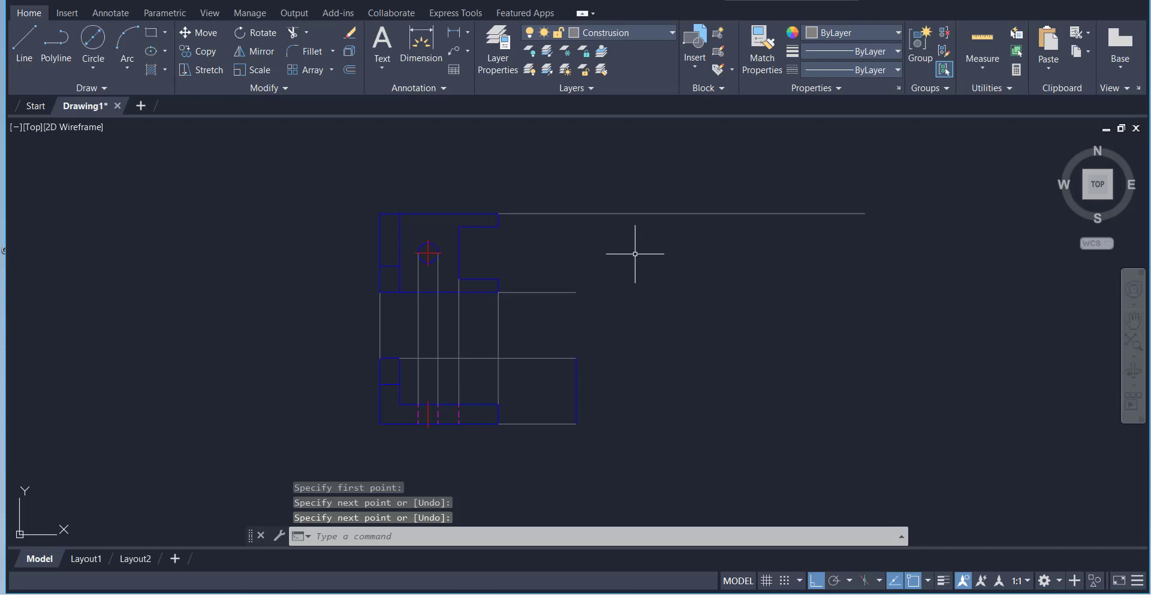
# Step: Draw a vertical construction line from the upper end of the side view's edge up past the top view's upper projection line
pyautogui.click(24, 57)
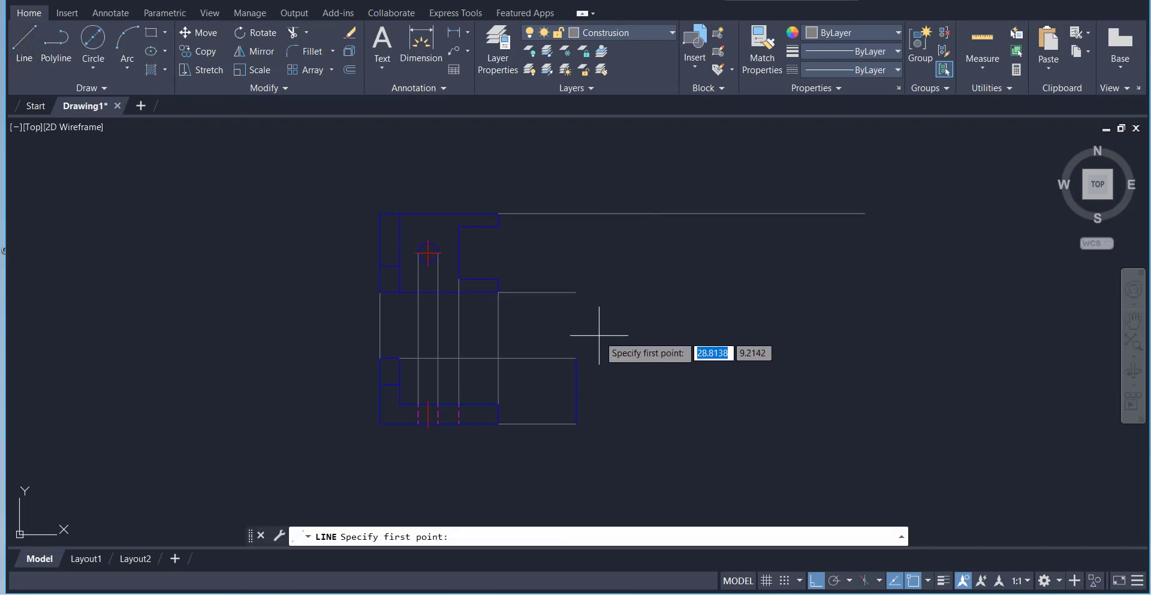
pyautogui.click(576, 357)
pyautogui.click(576, 186)
pyautogui.rightClick(641, 196)
pyautogui.click(675, 204)
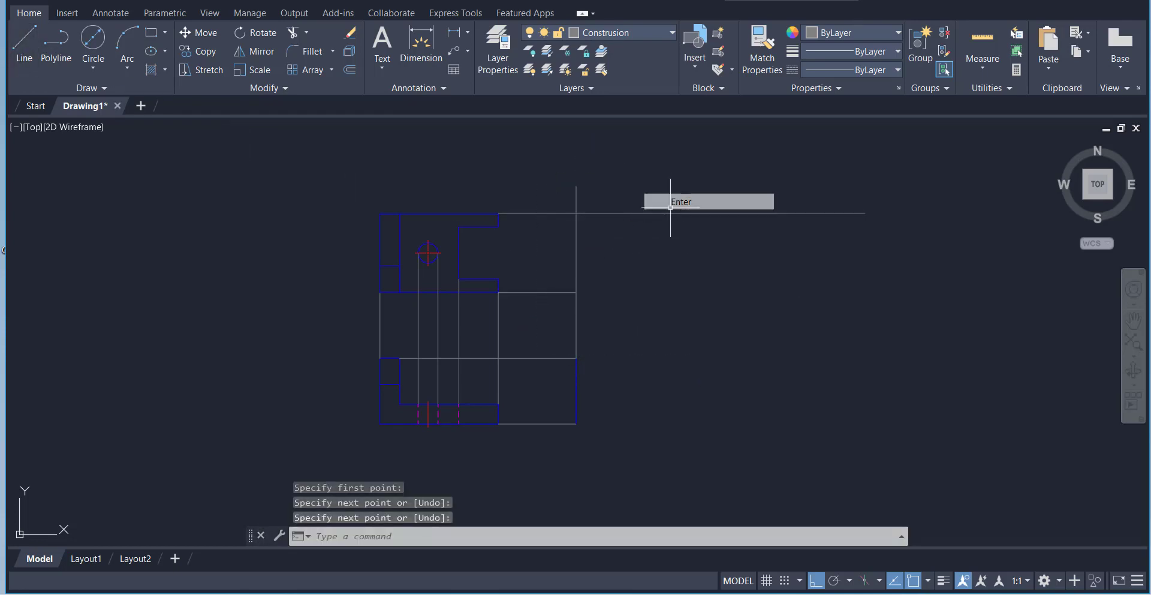
# Step: Draw a horizontal construction line to the right from where the top view's lower projection line meets the vertical construction line
pyautogui.click(22, 59)
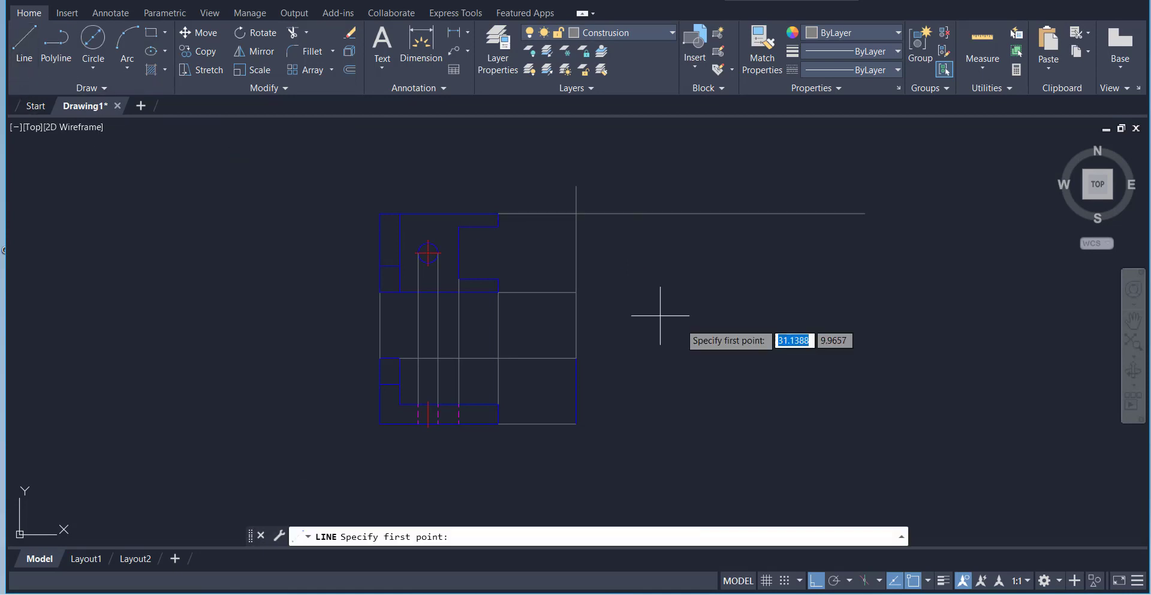
pyautogui.click(576, 292)
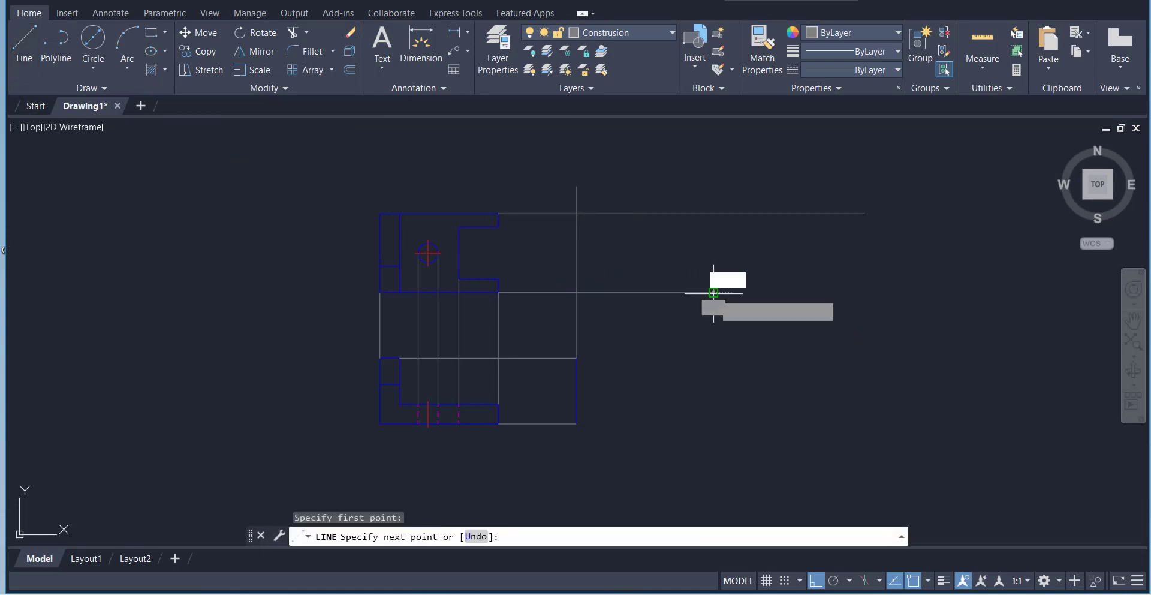
pyautogui.click(712, 291)
pyautogui.rightClick(728, 251)
pyautogui.click(756, 261)
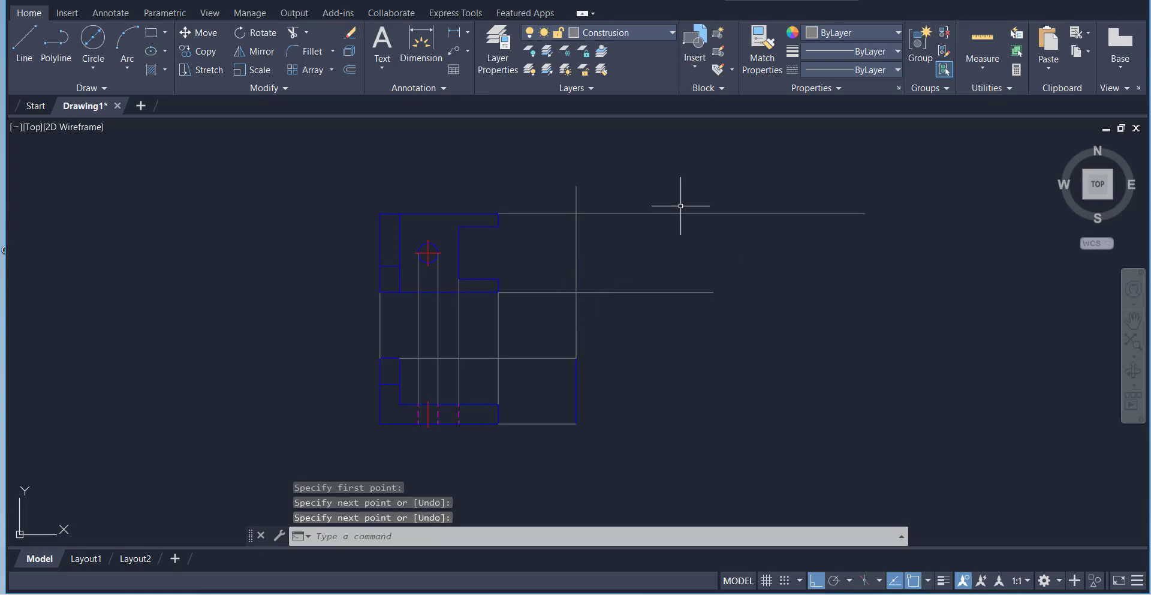
# Step: Turn Ortho off, set polar tracking to 45°, and draw a 45° miter line from that intersection up past the upper projection line
pyautogui.click(23, 45)
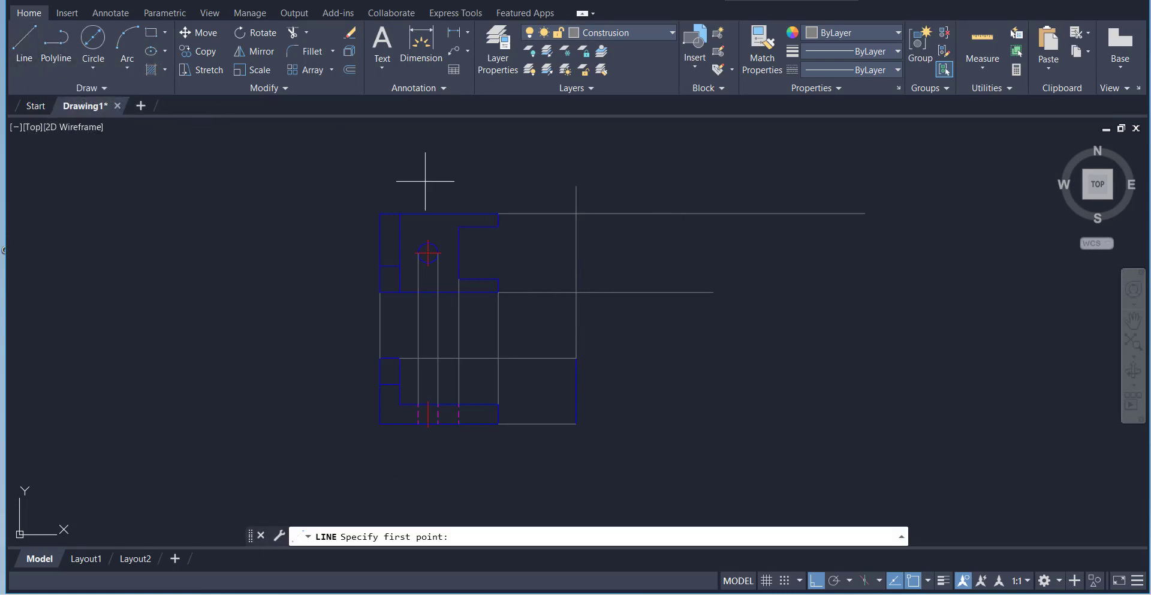
pyautogui.click(576, 292)
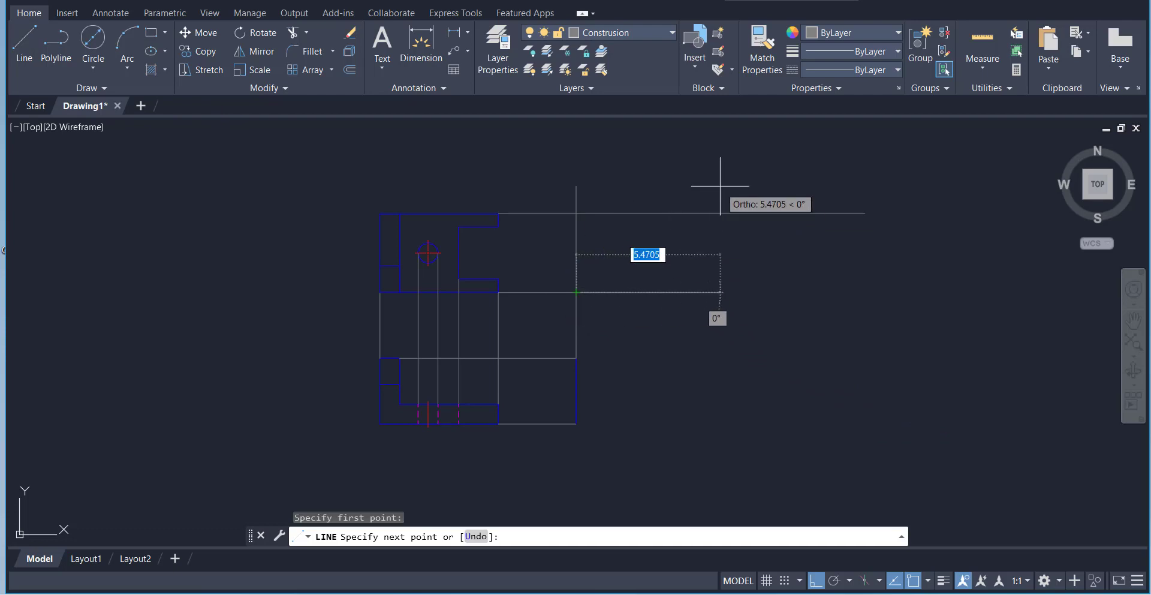
pyautogui.click(816, 580)
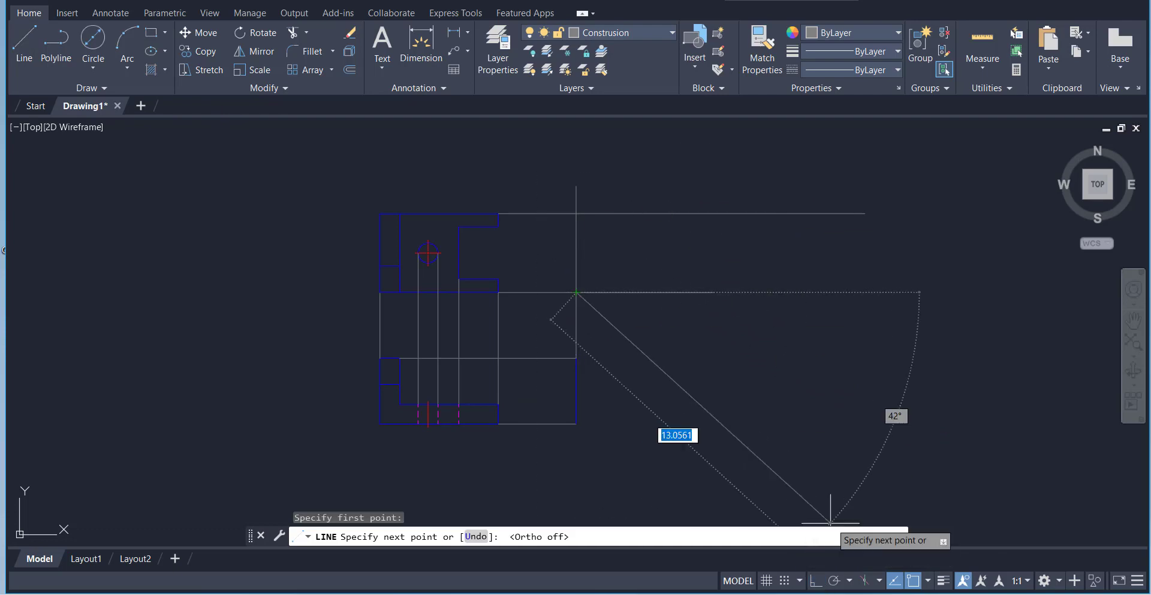
pyautogui.click(847, 580)
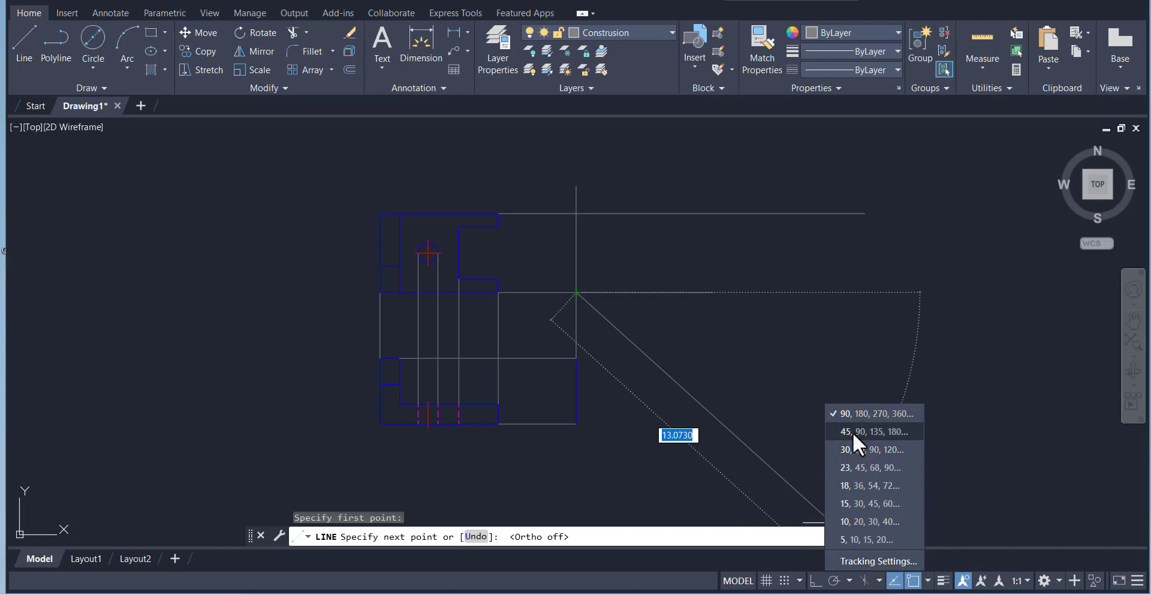
pyautogui.click(868, 433)
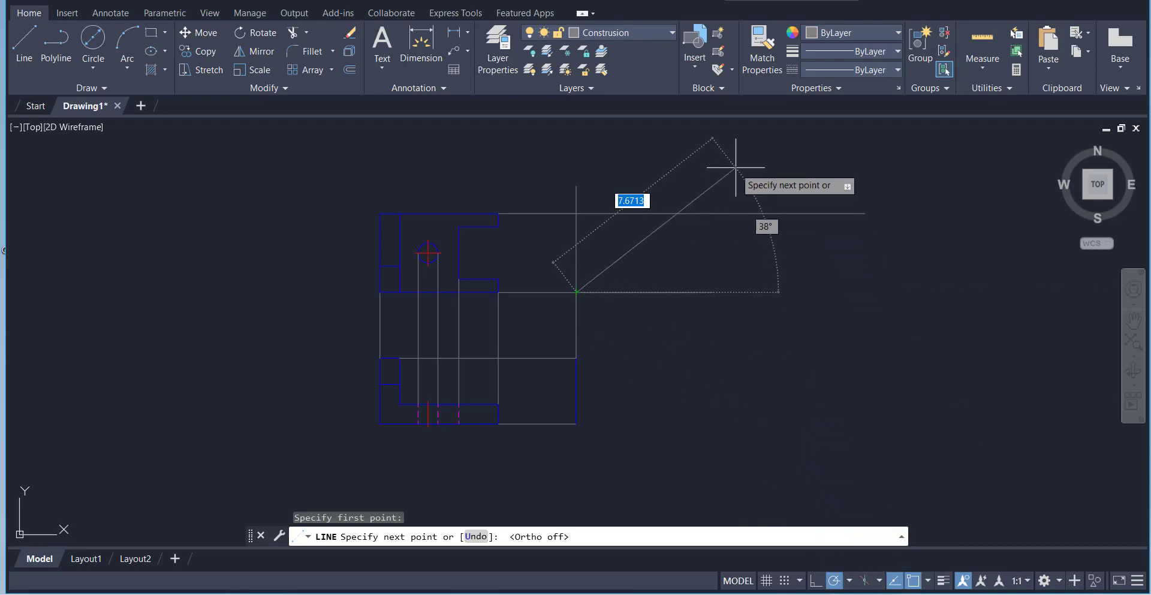
pyautogui.click(849, 580)
pyautogui.click(844, 430)
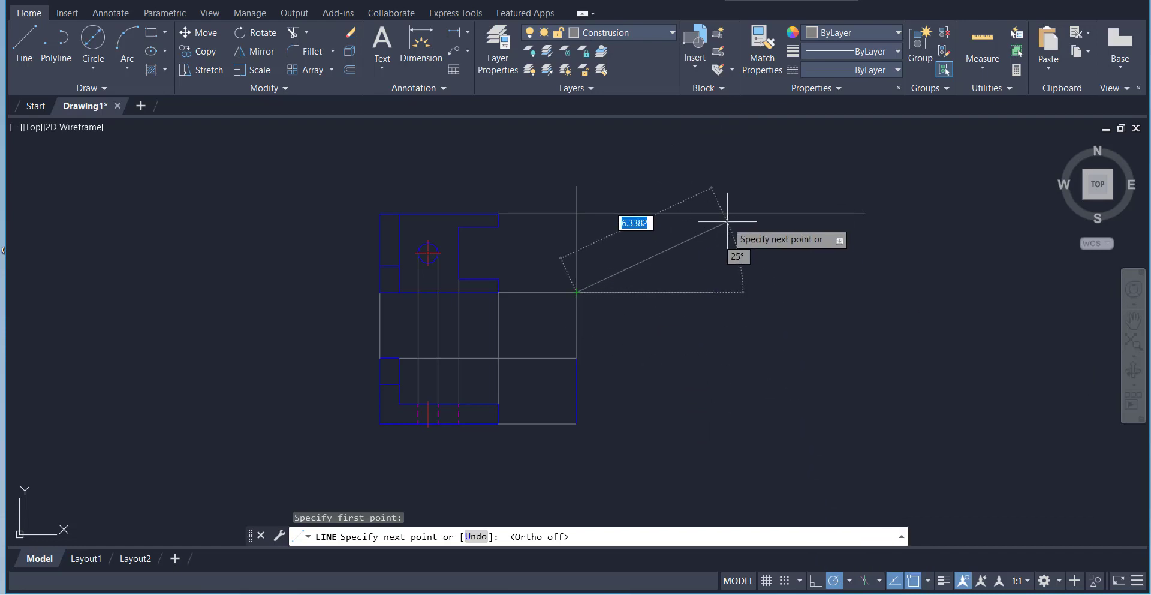
pyautogui.click(706, 162)
pyautogui.rightClick(732, 185)
pyautogui.click(753, 193)
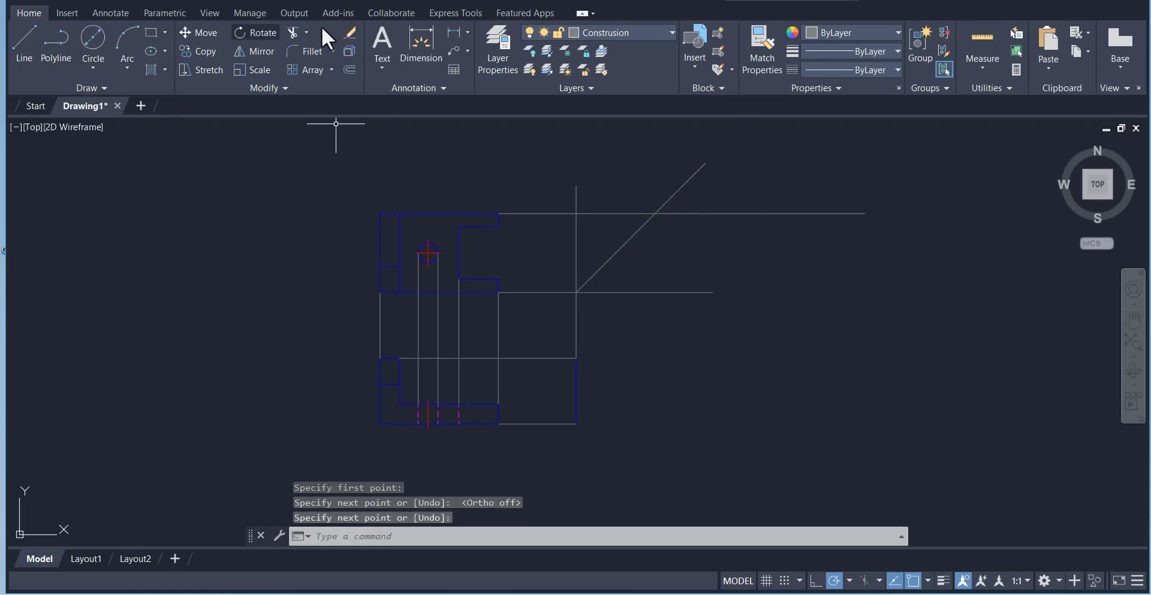
# Step: Trim the miter line above the upper projection line and that projection line beyond the miter line
pyautogui.click(294, 32)
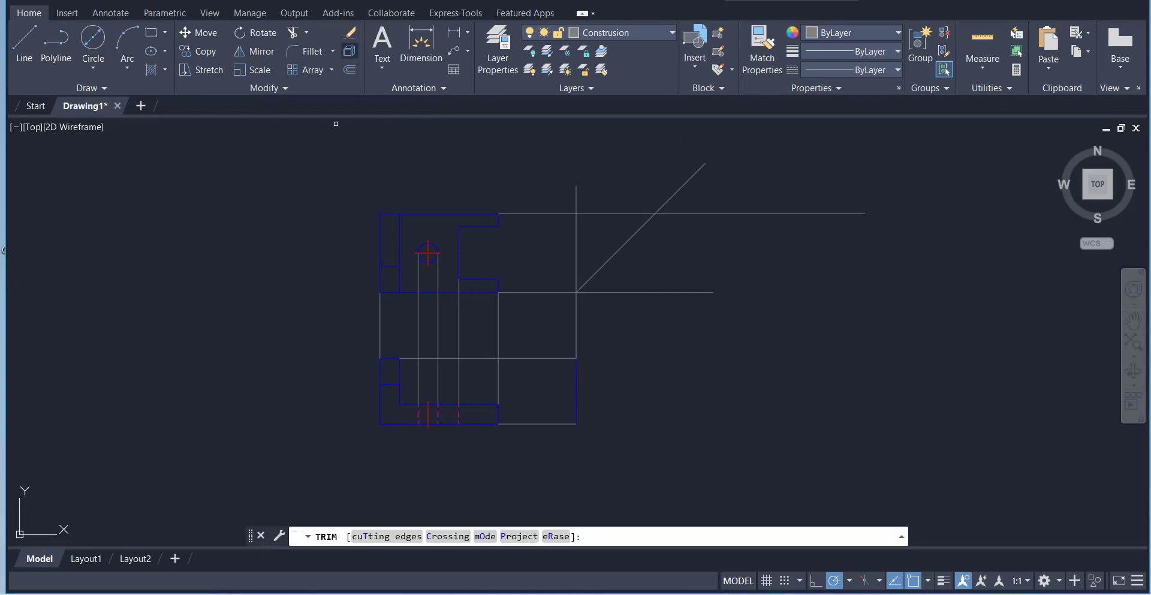
pyautogui.click(682, 188)
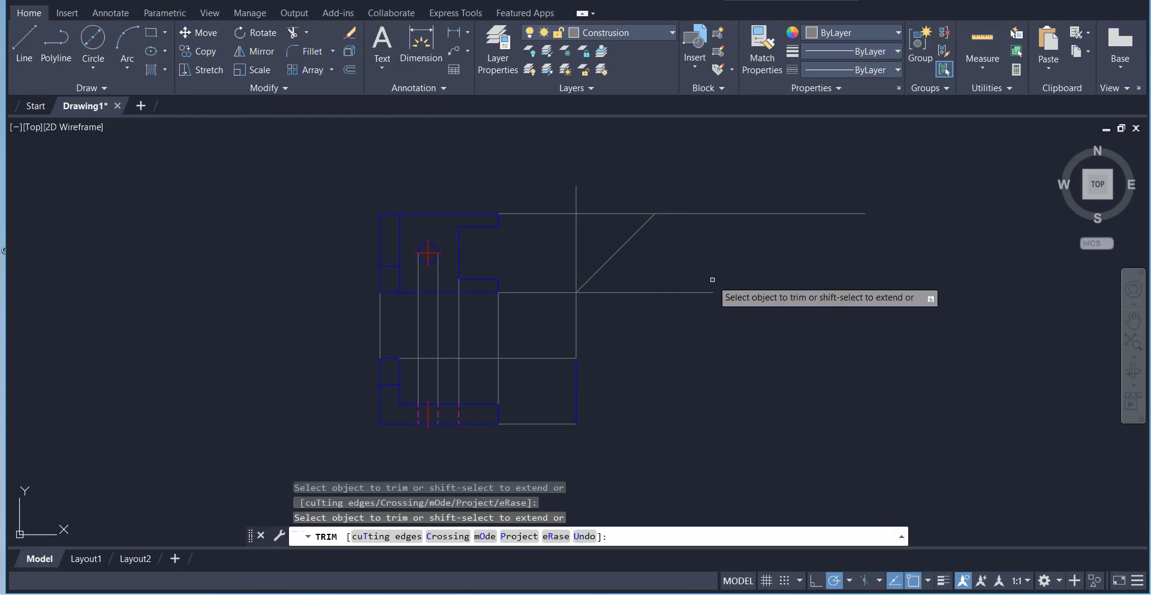
pyautogui.click(724, 213)
# Step: Draw a vertical construction line from the miter line's upper end down to the level of the front view's top edge
pyautogui.click(31, 45)
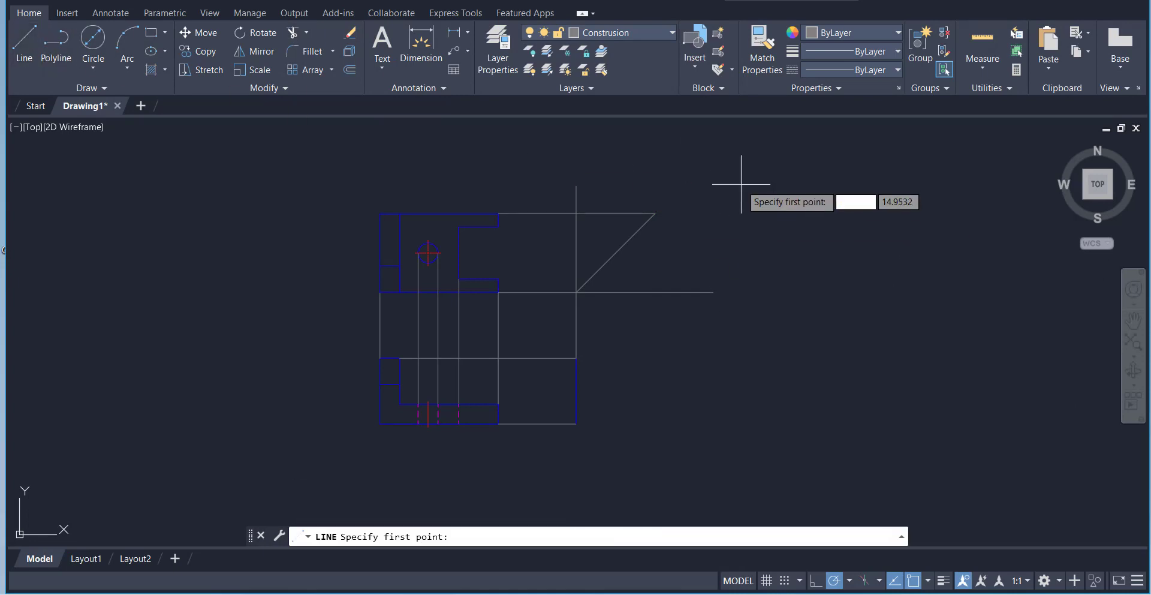
pyautogui.click(655, 213)
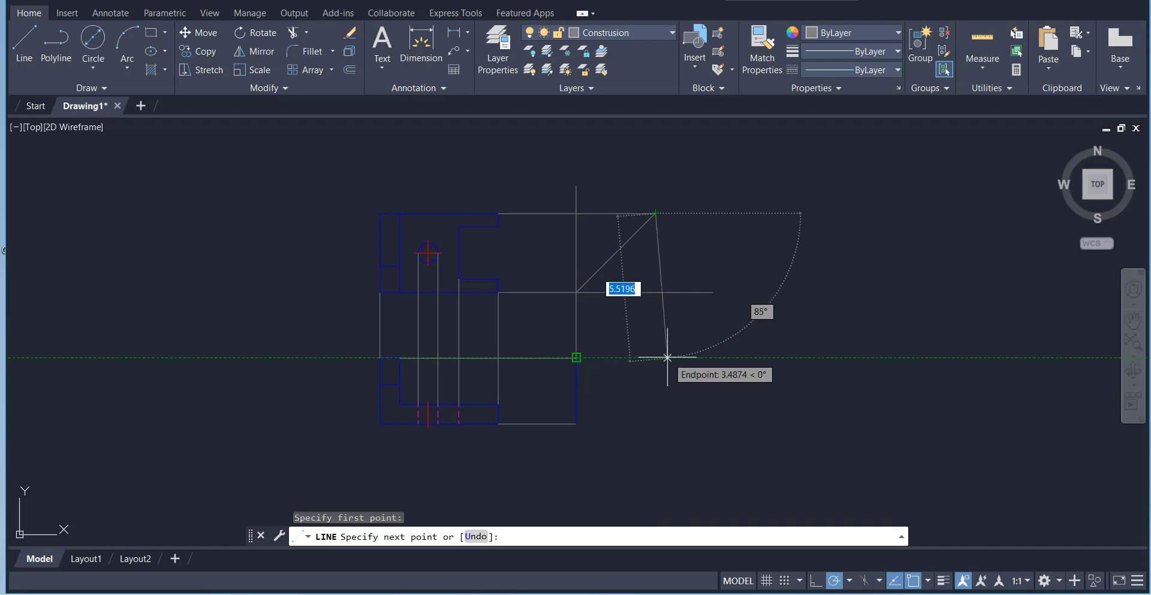
pyautogui.click(655, 358)
pyautogui.rightClick(722, 321)
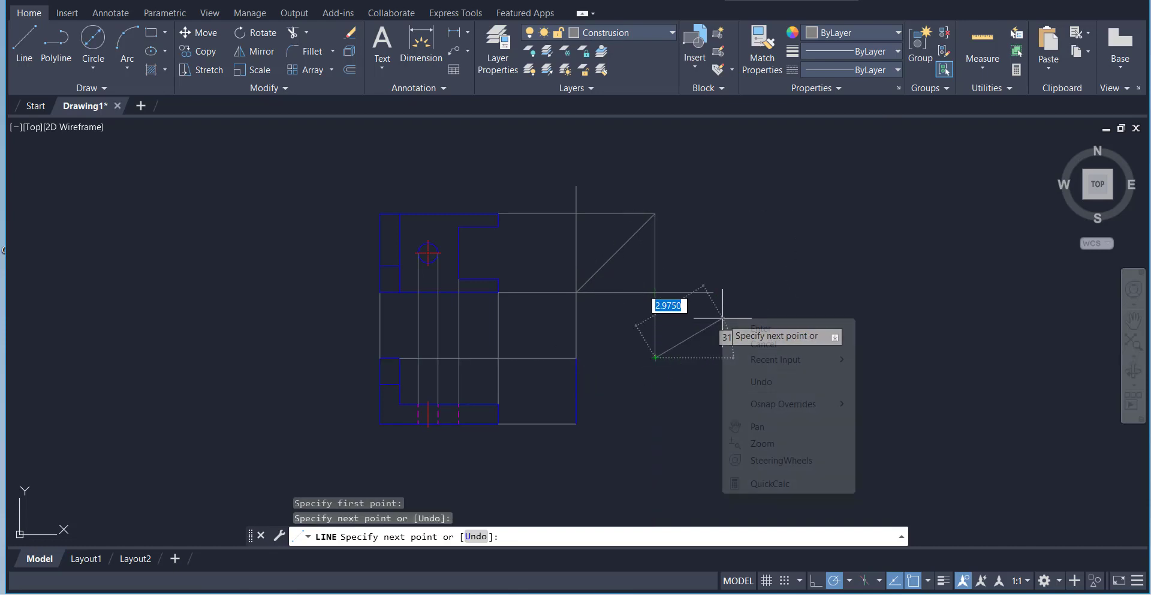
pyautogui.click(756, 328)
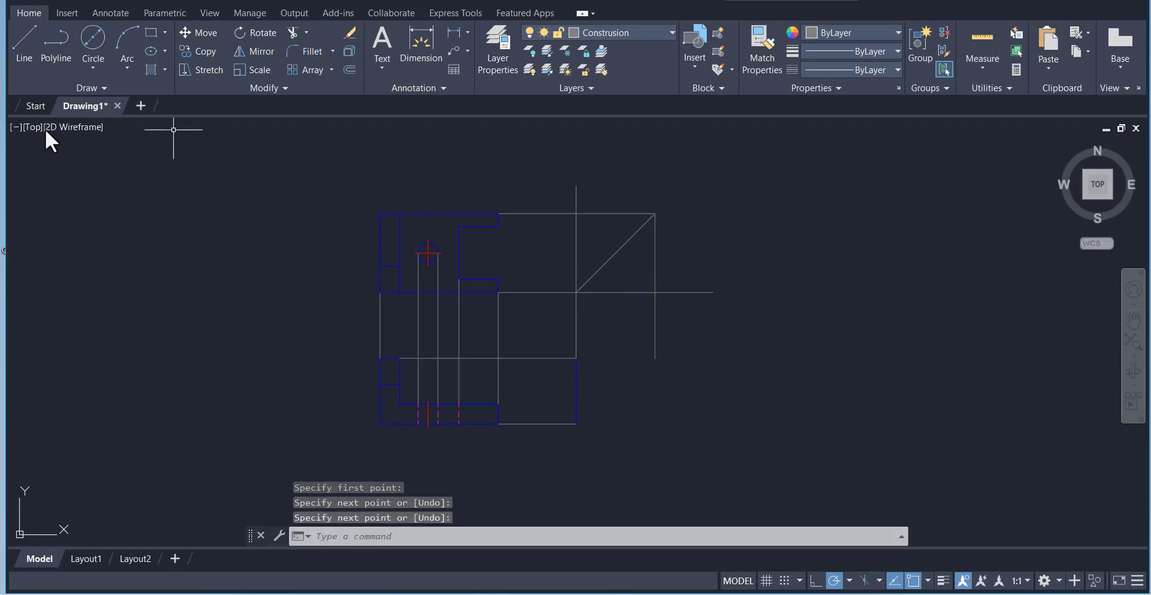
# Step: Trim the overhanging ends of the lower horizontal projection line and the vertical construction line around the miter square
pyautogui.click(295, 34)
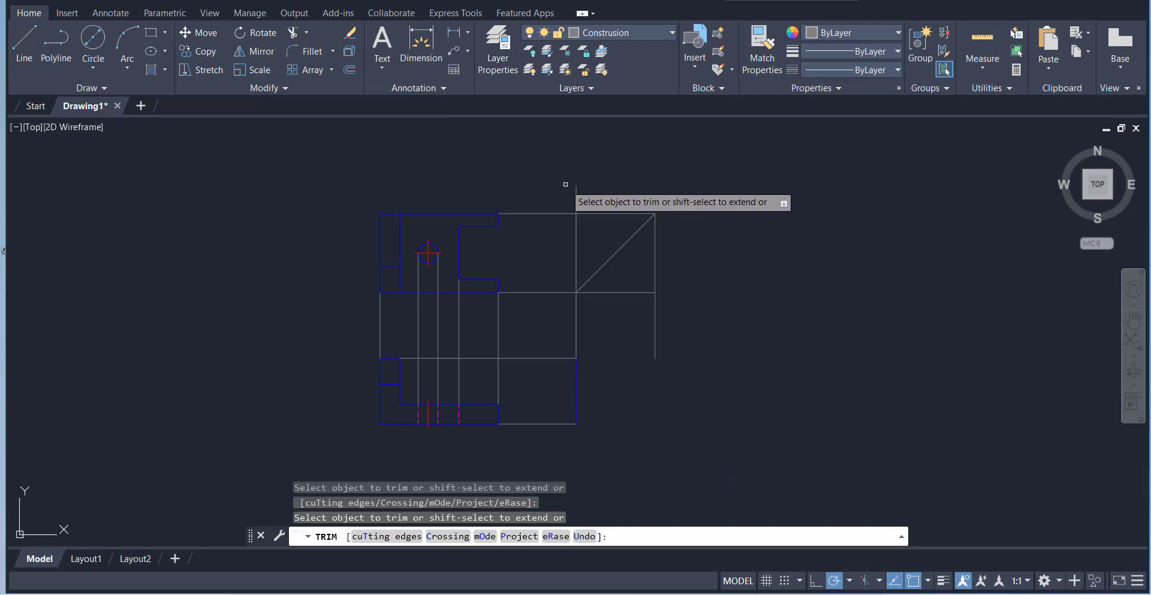
pyautogui.rightClick(214, 162)
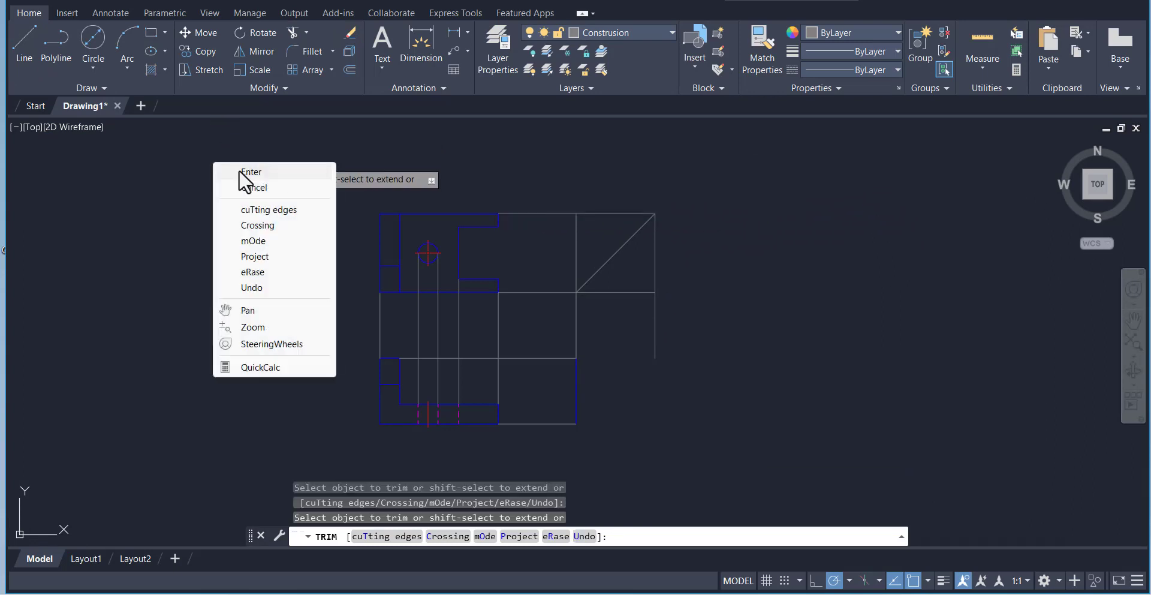
pyautogui.click(240, 171)
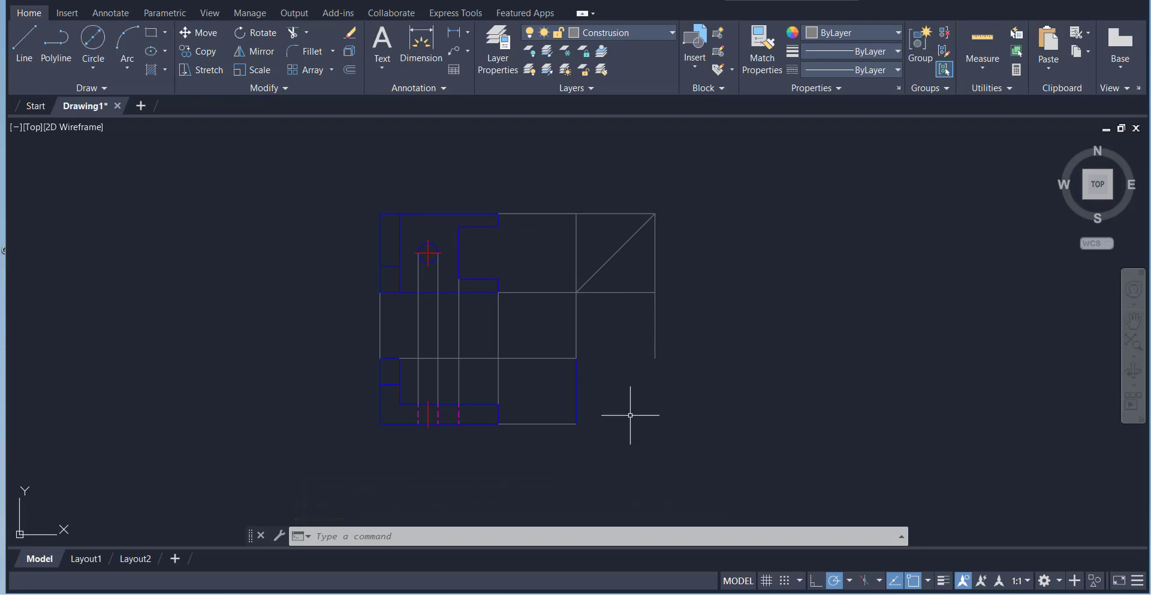
# Step: On the Contours layer, draw the top, right and bottom edges that close the side view's rectangle
pyautogui.click(594, 33)
pyautogui.click(601, 105)
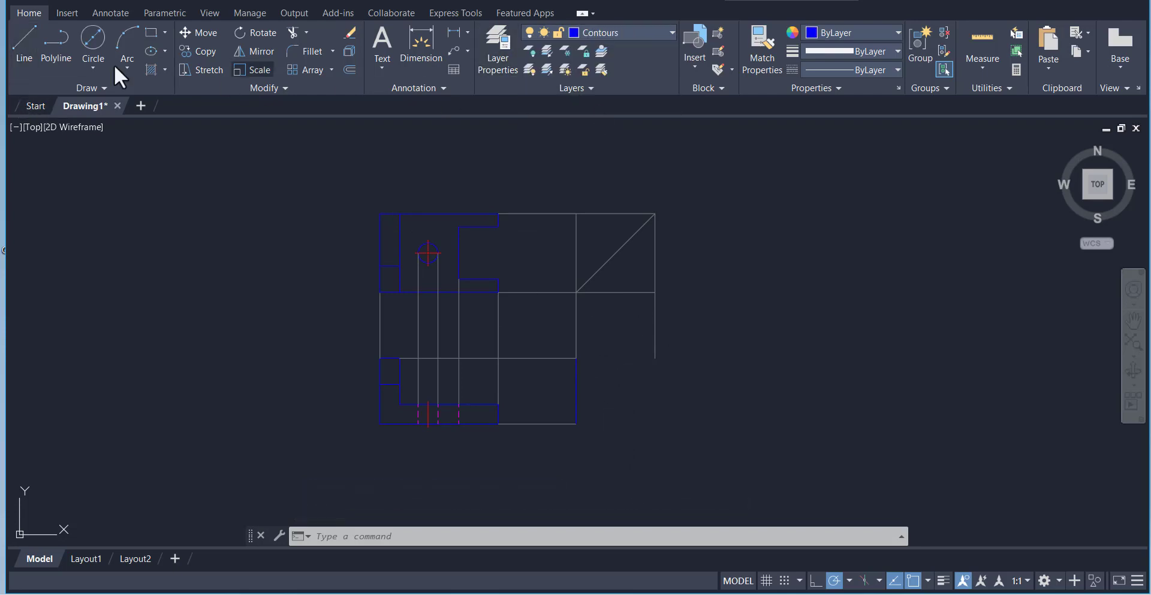
pyautogui.click(576, 358)
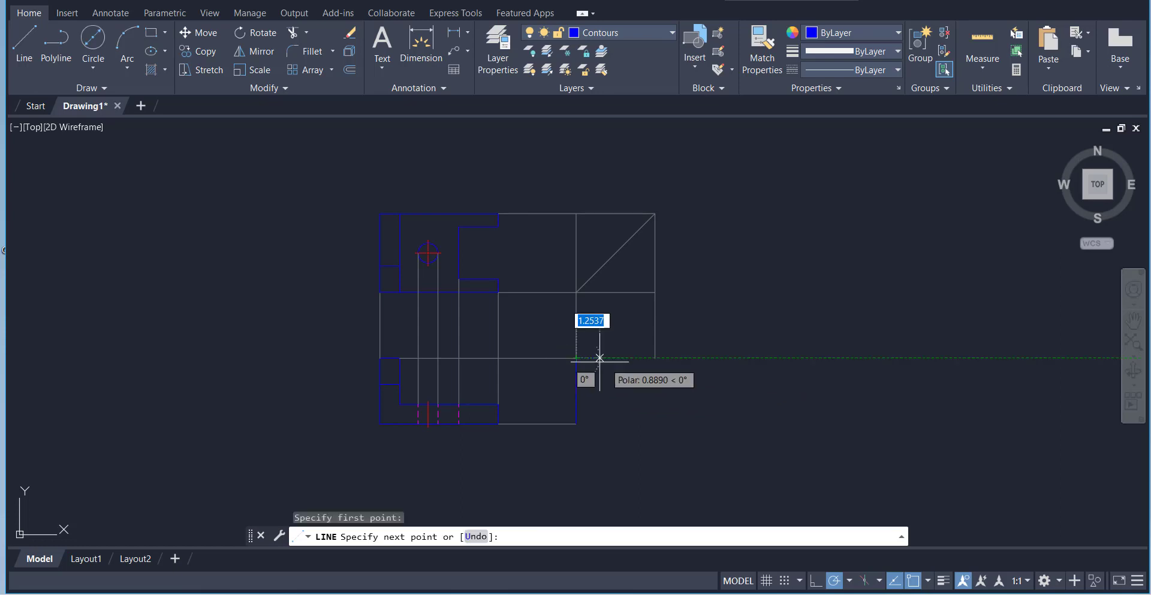
pyautogui.click(655, 358)
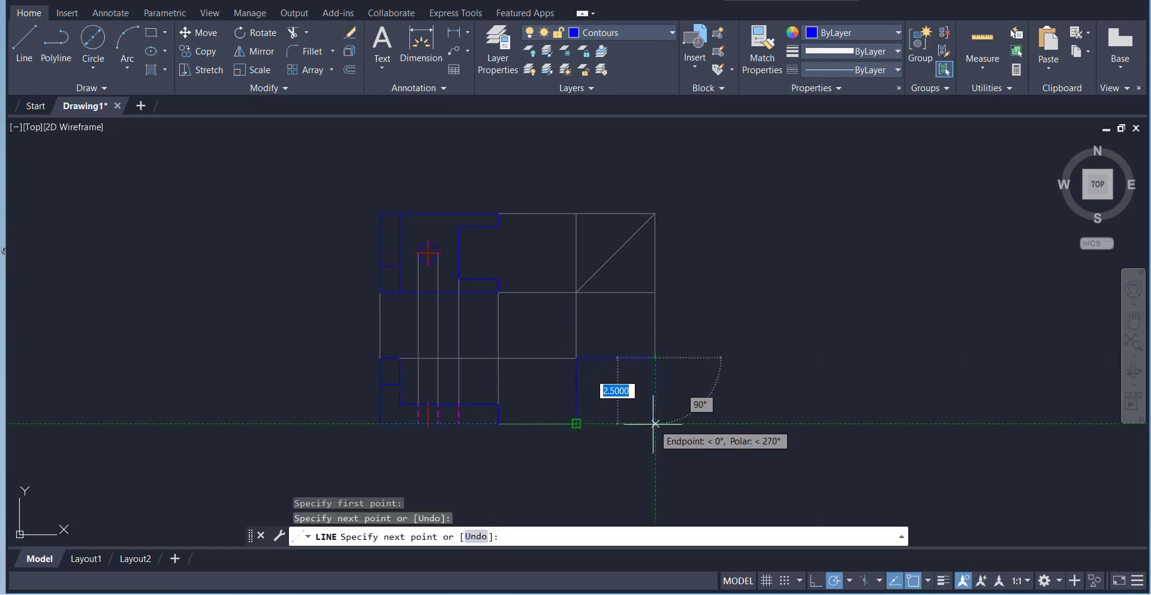
pyautogui.click(655, 423)
pyautogui.click(576, 424)
pyautogui.rightClick(642, 386)
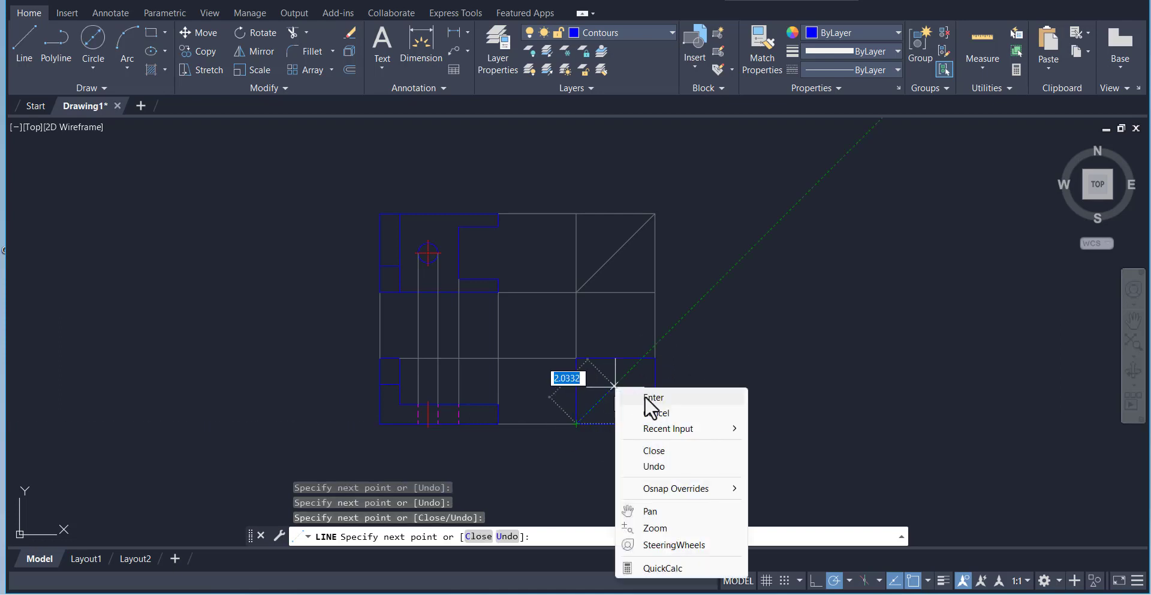
pyautogui.click(646, 393)
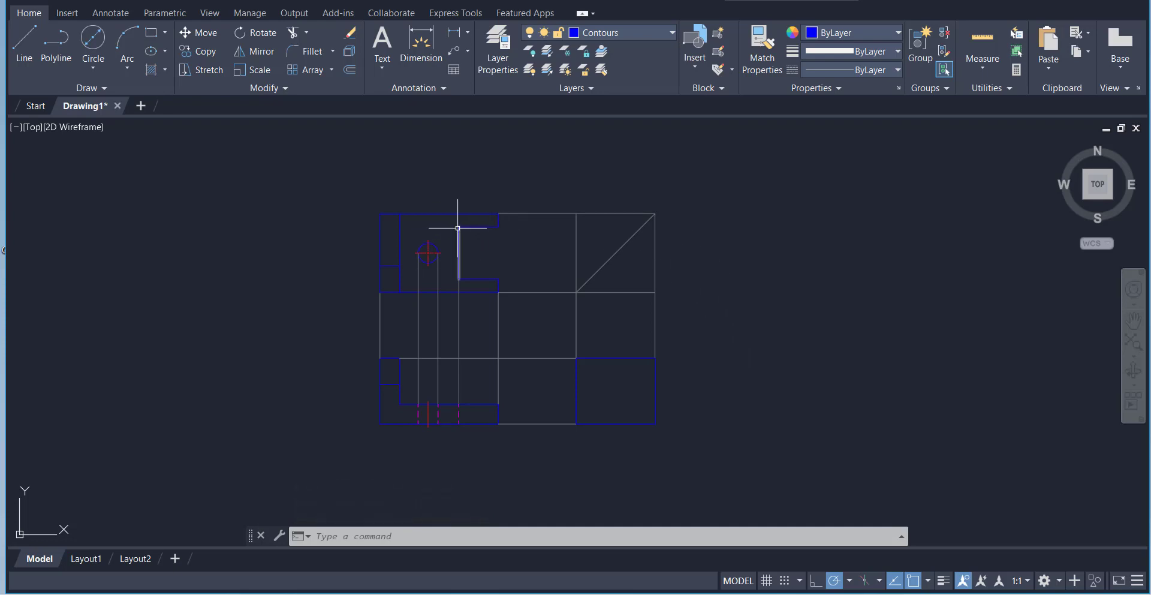
# Step: On the Construsion layer, draw a short horizontal line toward the side view from the upper-right corner of the front view's base
pyautogui.click(600, 32)
pyautogui.click(606, 86)
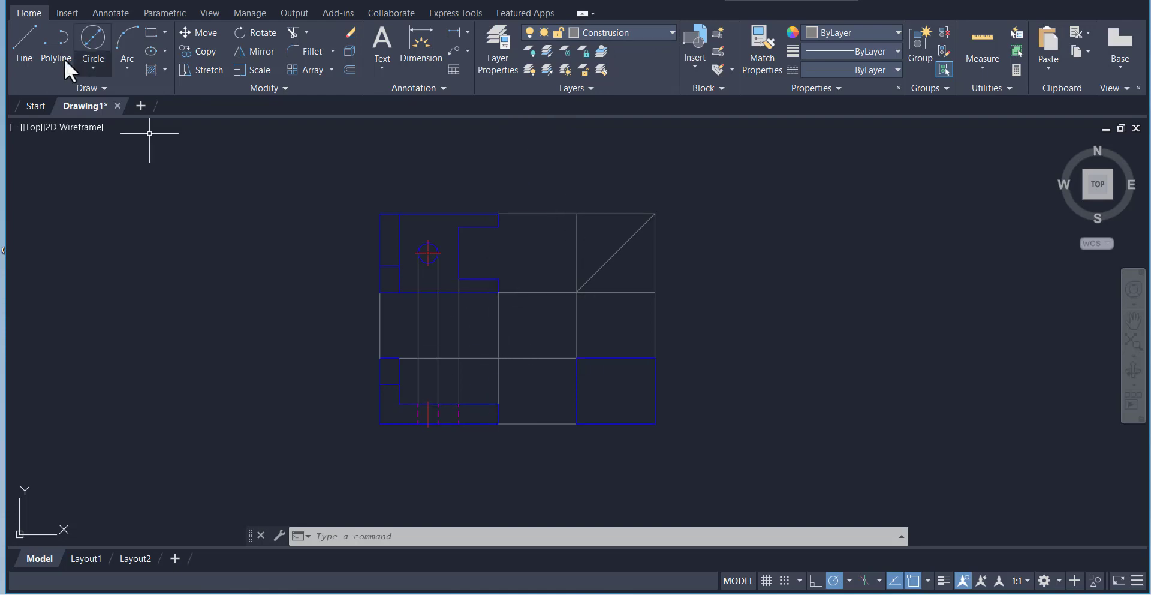
pyautogui.click(26, 51)
pyautogui.click(498, 404)
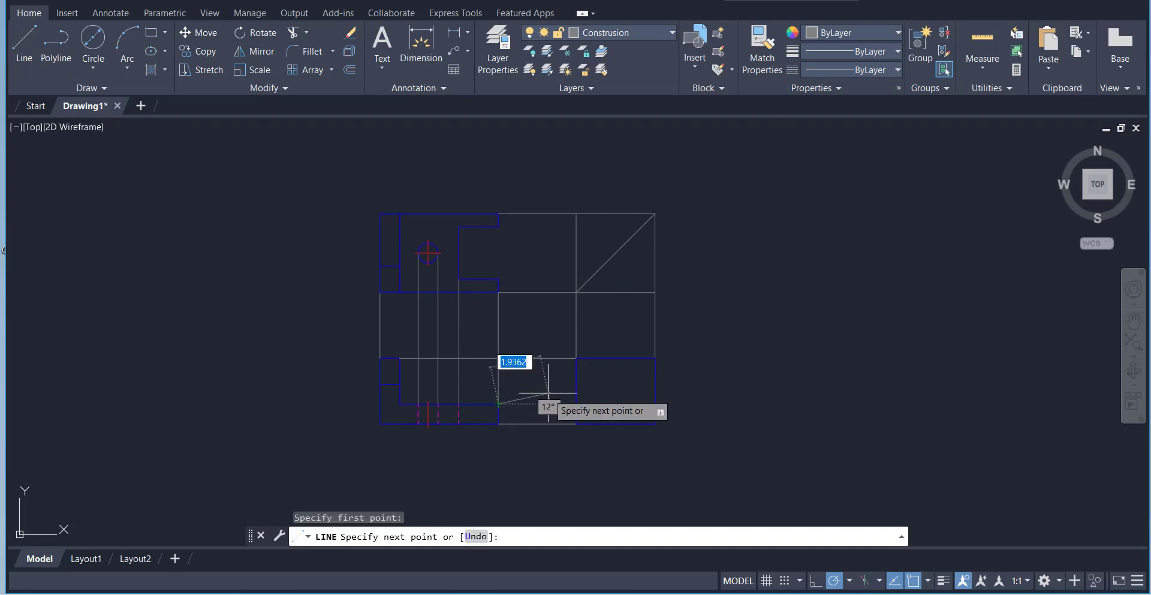
pyautogui.click(549, 403)
pyautogui.rightClick(571, 382)
pyautogui.click(574, 382)
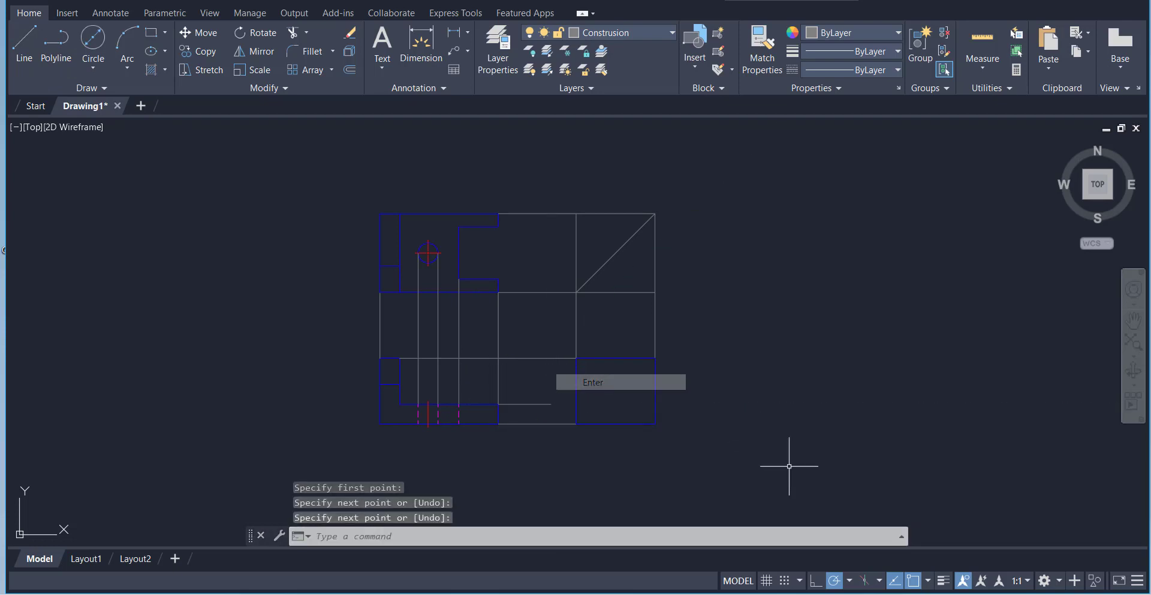
# Step: Turn Ortho on and draw a horizontal construction line from the front view's upright ledge toward the side view, ending short of it
pyautogui.click(816, 581)
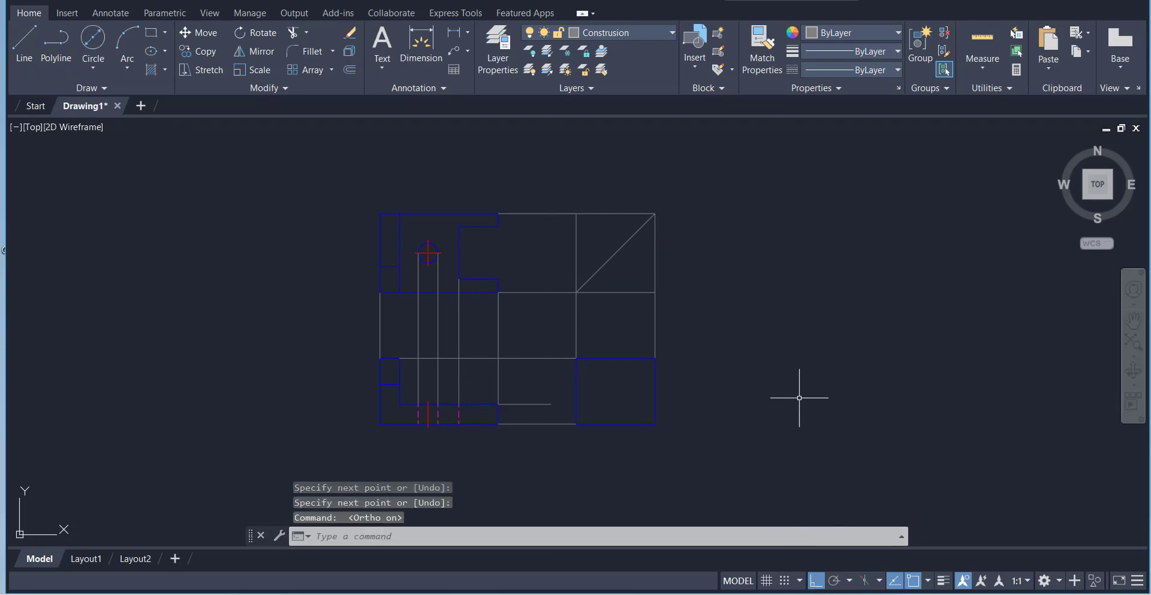
pyautogui.click(22, 48)
pyautogui.click(400, 384)
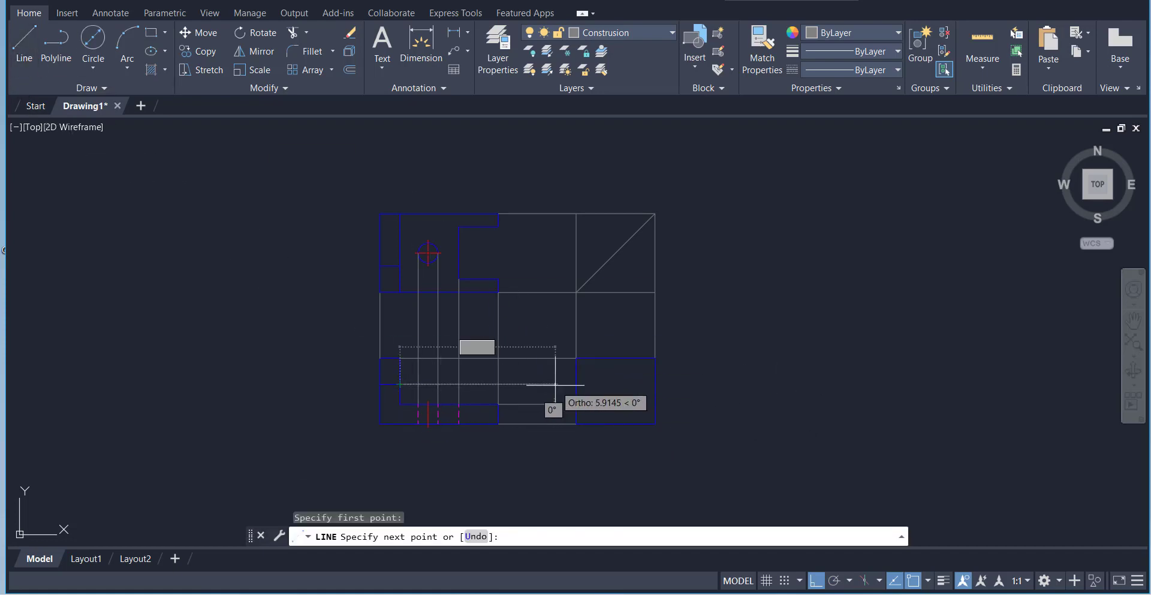
pyautogui.click(536, 384)
pyautogui.rightClick(564, 401)
pyautogui.click(587, 404)
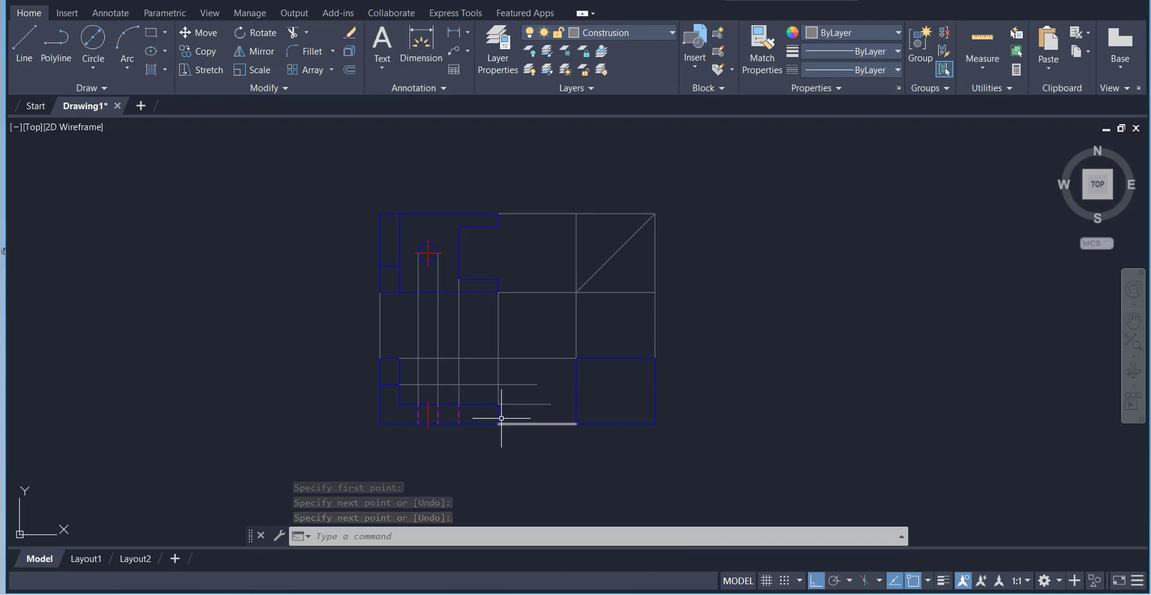
# Step: Extend the two short front-view projection lines to the side view's left edge
pyautogui.click(306, 33)
pyautogui.click(315, 88)
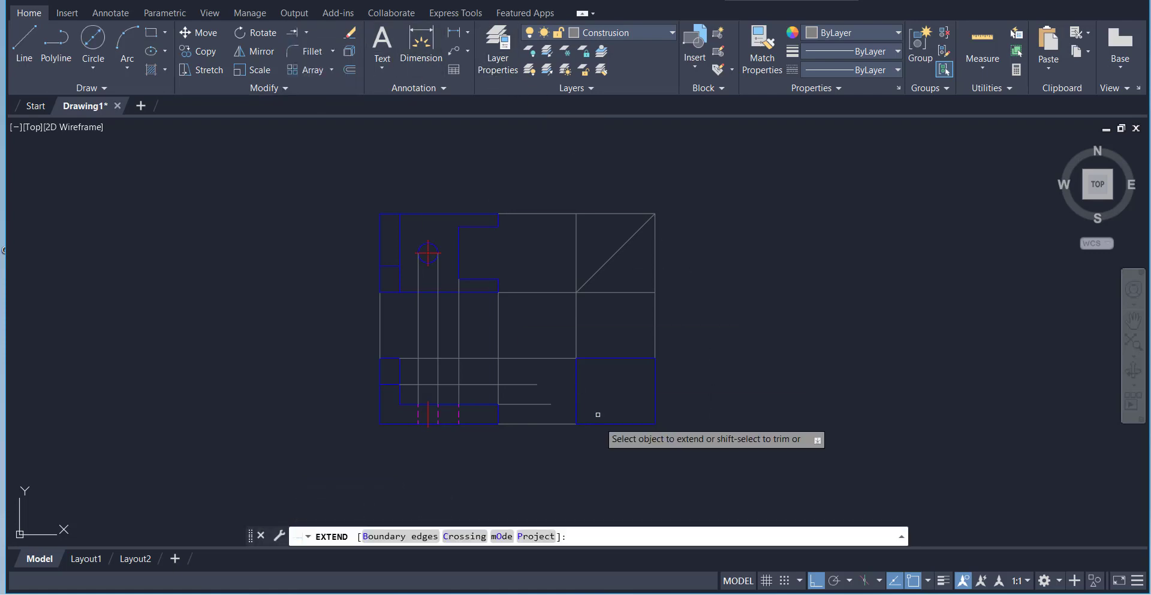
pyautogui.click(528, 384)
pyautogui.rightClick(756, 267)
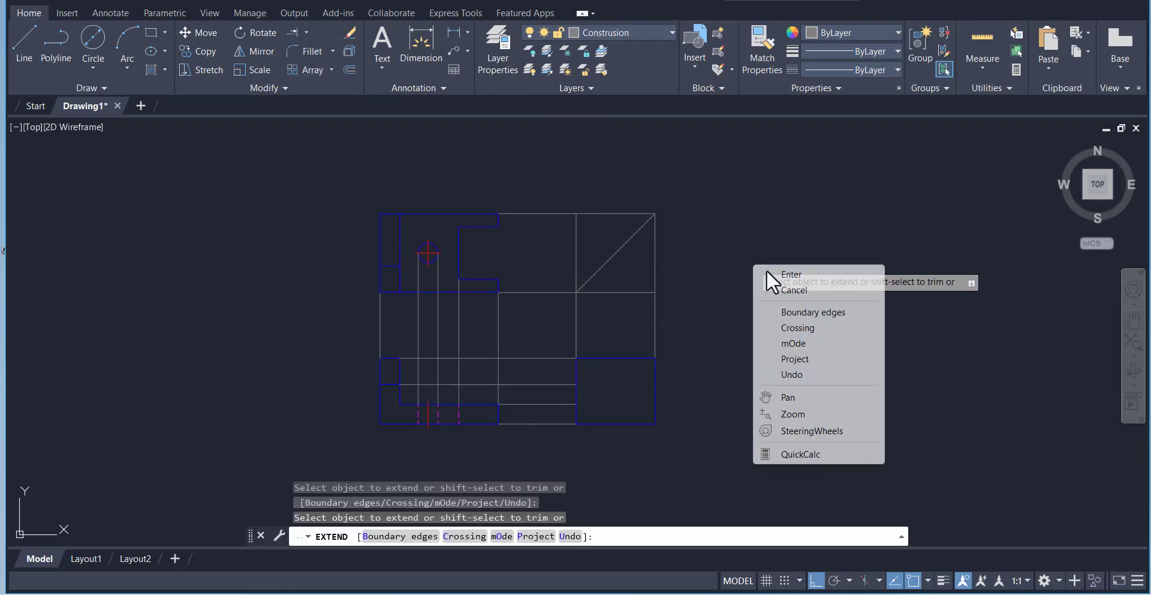
pyautogui.click(776, 272)
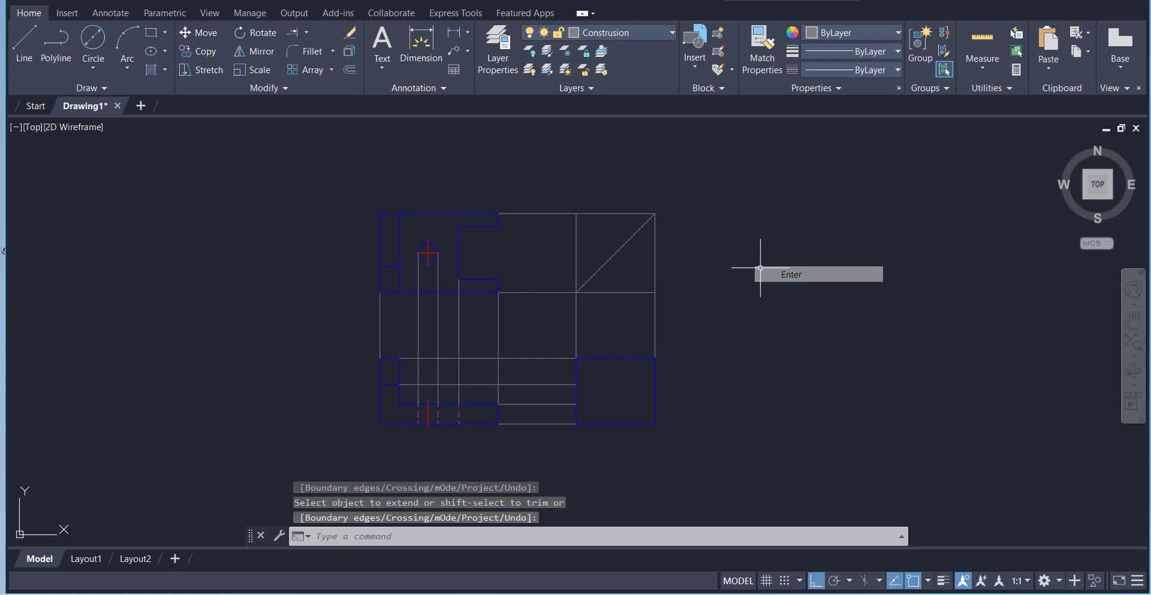
# Step: Draw a horizontal construction line from the top view's upper notch corner past the vertical construction line, ending short of the miter line
pyautogui.click(20, 48)
pyautogui.click(498, 227)
pyautogui.click(607, 226)
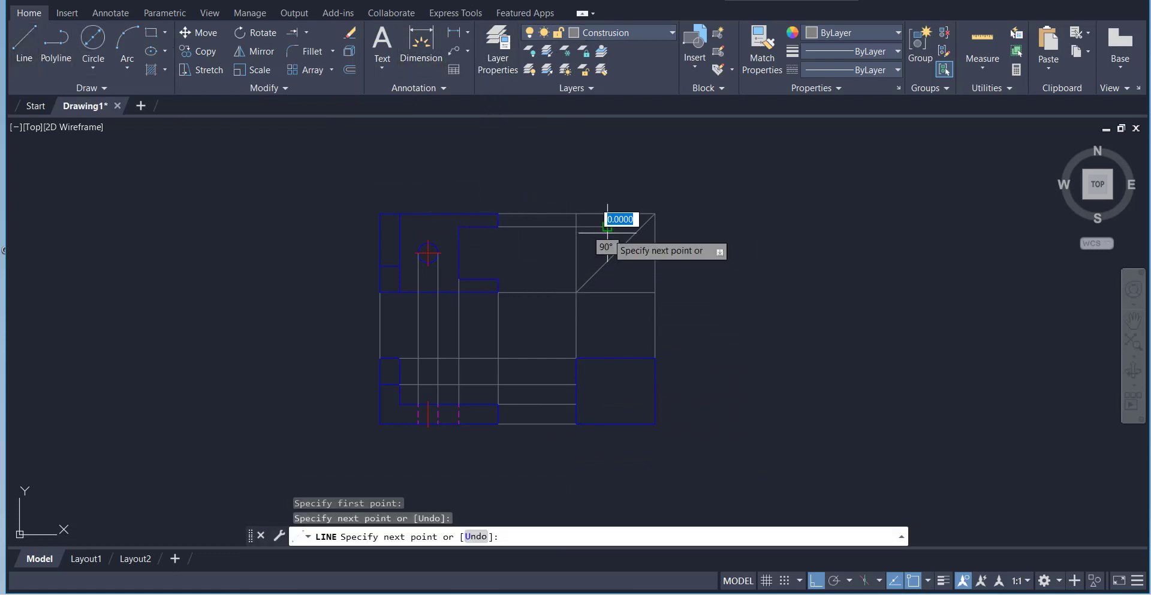
pyautogui.rightClick(599, 248)
pyautogui.click(617, 255)
# Step: Draw a horizontal construction line from the top view's lower notch corner toward the side-view projection area, ending past the miter line
pyautogui.click(24, 42)
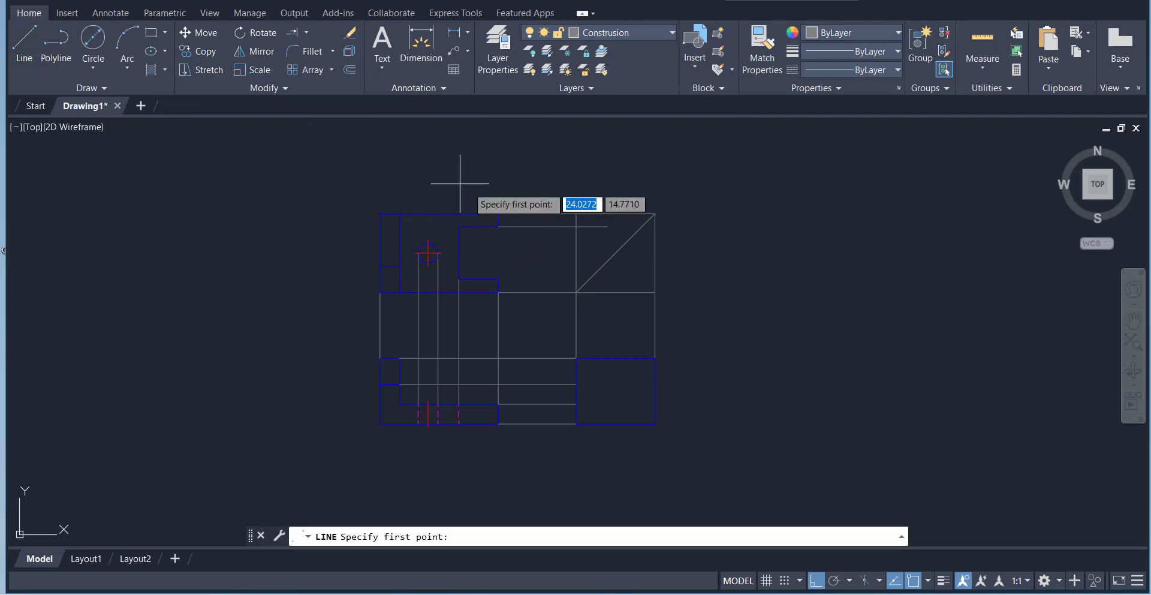
pyautogui.click(498, 280)
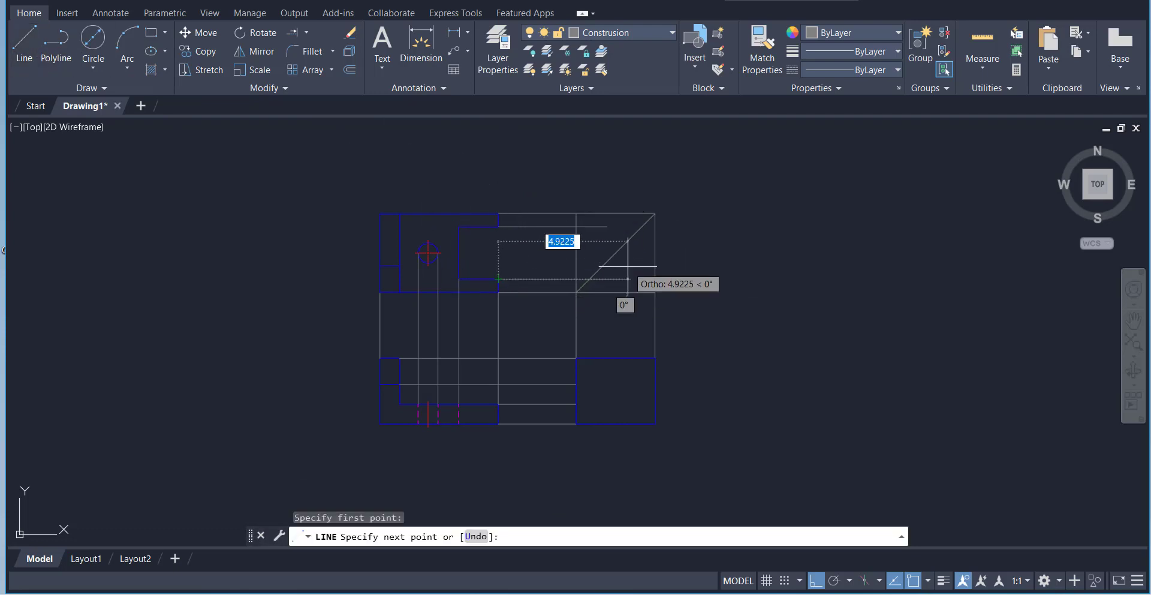
pyautogui.click(628, 288)
pyautogui.rightClick(681, 290)
pyautogui.click(702, 297)
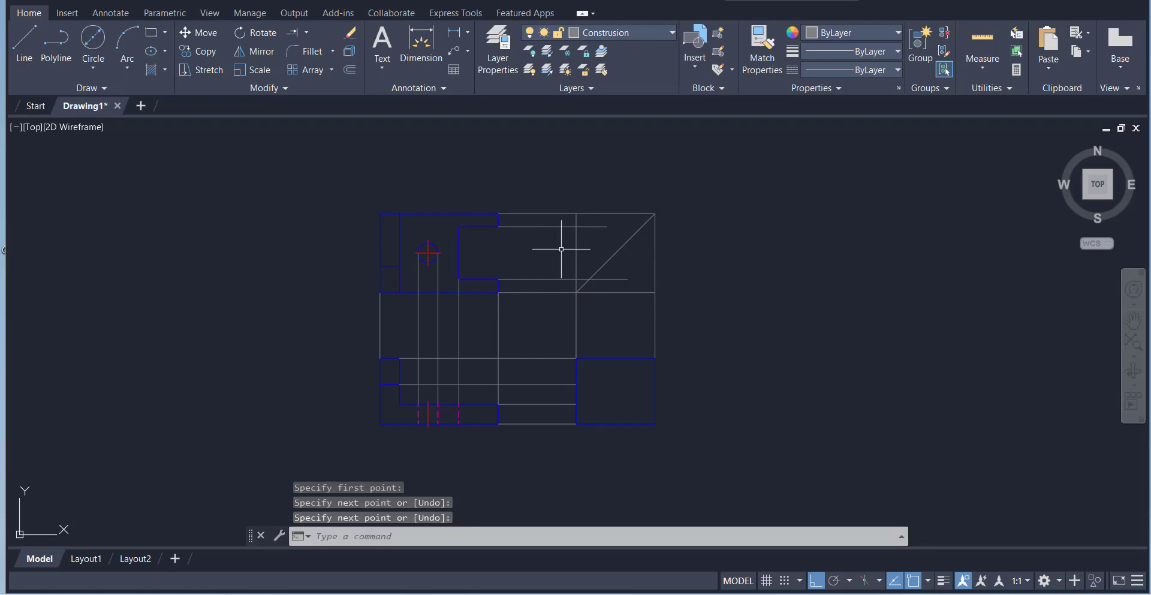
# Step: Draw a horizontal construction line from the upper quadrant of the top view's hole toward the miter line, ending short of the vertical construction line
pyautogui.click(16, 38)
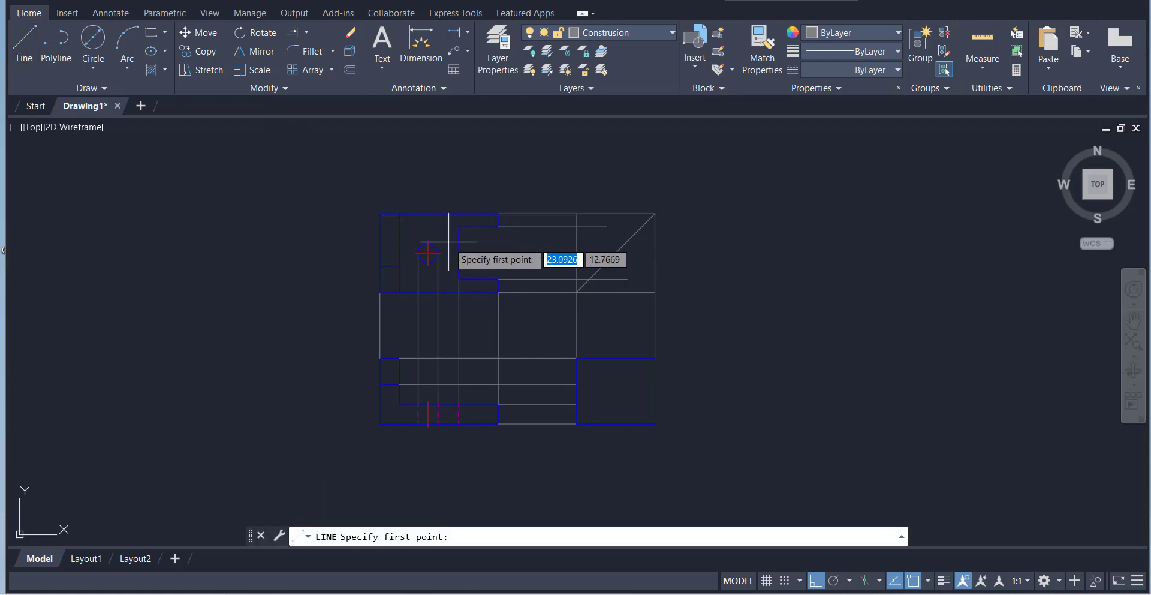
pyautogui.scroll(4, 452, 237)
pyautogui.scroll(-2, 457, 242)
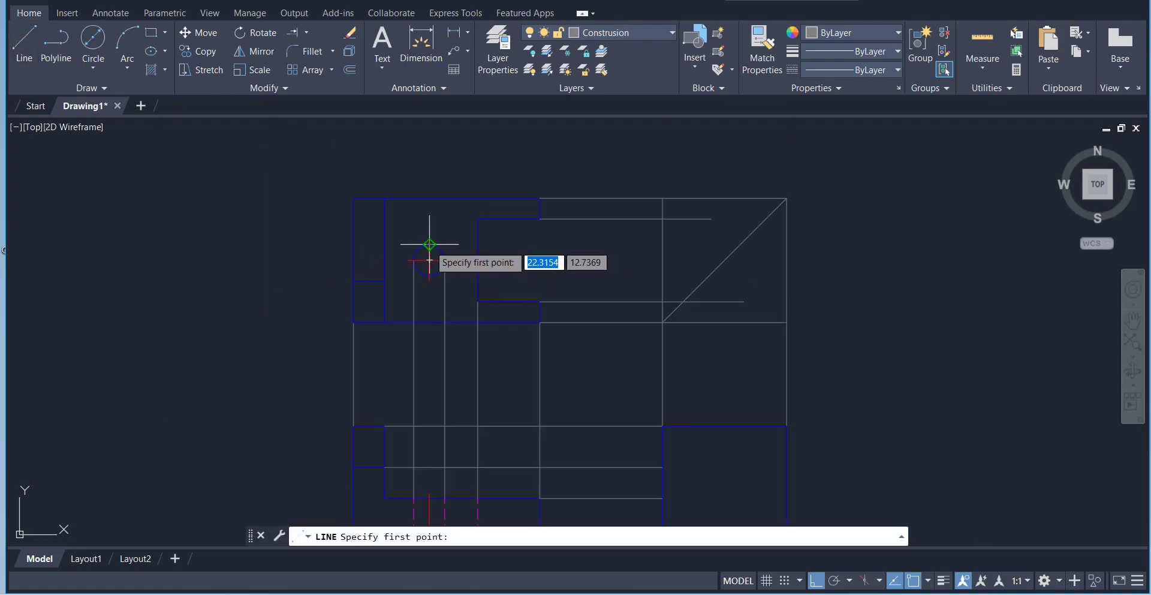
pyautogui.click(428, 243)
pyautogui.rightClick(605, 267)
pyautogui.click(625, 276)
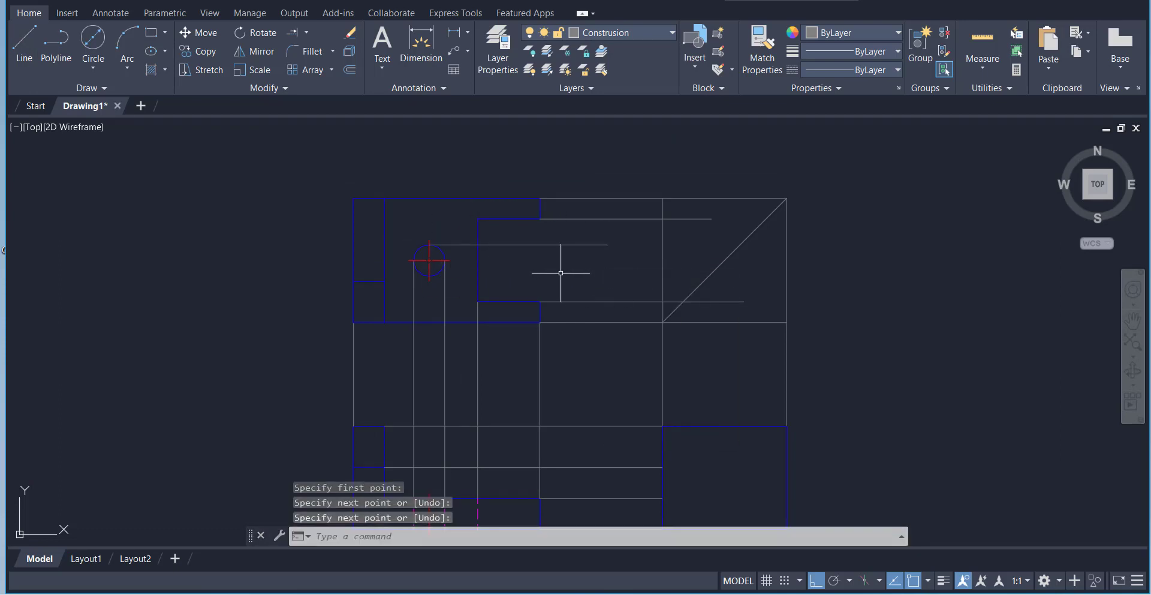
# Step: Draw a matching horizontal construction line from the lower quadrant of the top view's hole, ending short of the vertical construction line
pyautogui.rightClick(560, 272)
pyautogui.click(592, 282)
pyautogui.click(420, 273)
pyautogui.click(611, 276)
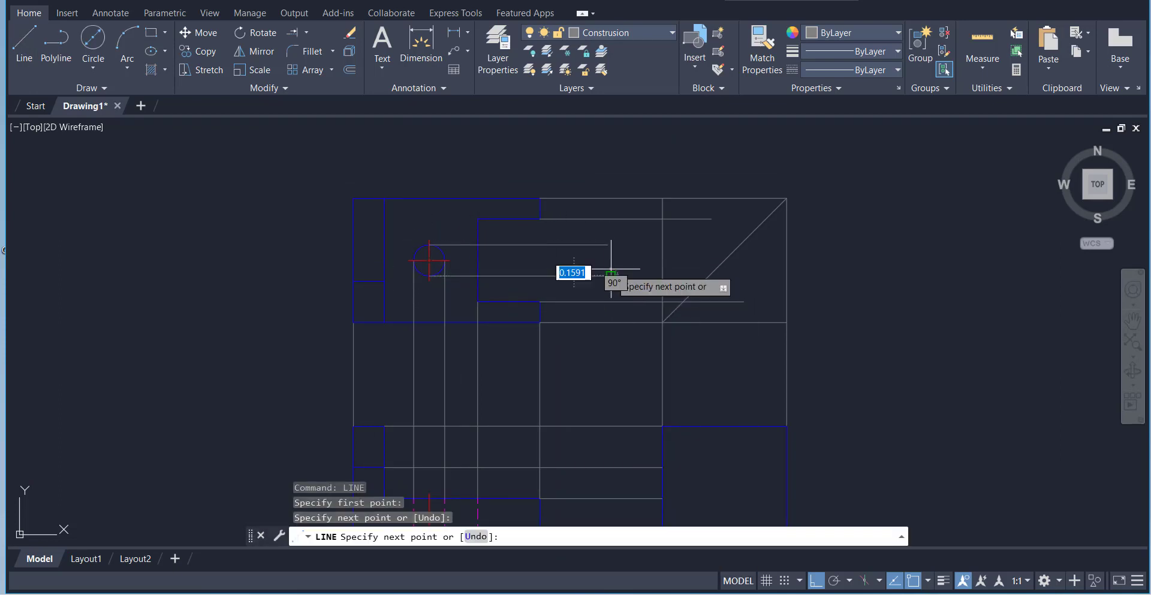
pyautogui.rightClick(642, 250)
pyautogui.click(661, 259)
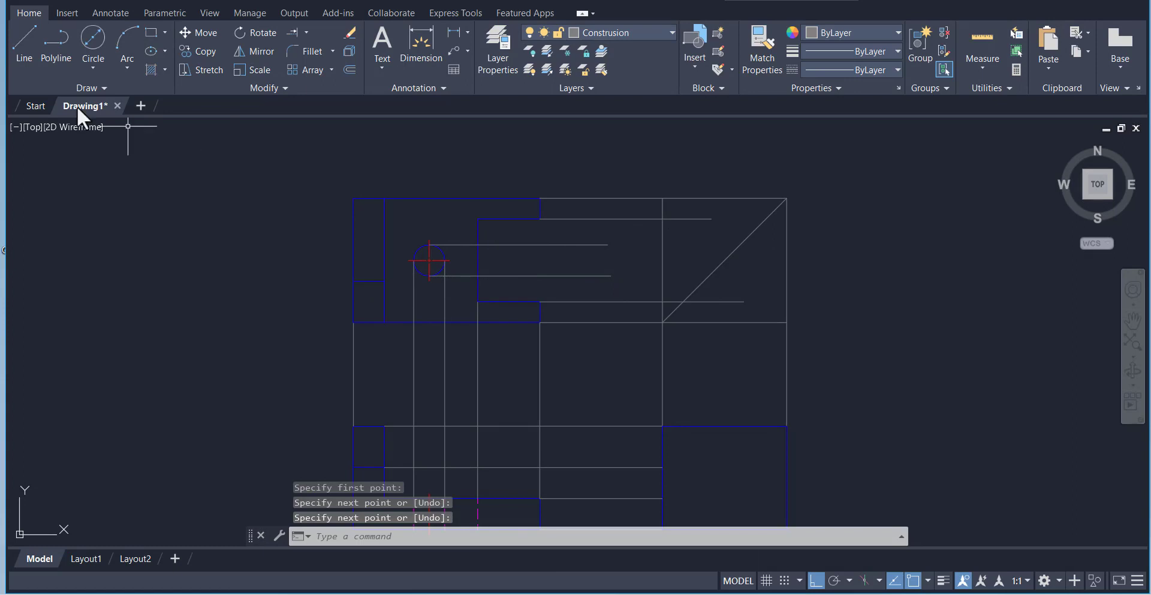
# Step: Draw a horizontal construction line from the top view's upright, where its ledge edge meets the inner face, toward the miter line
pyautogui.click(29, 50)
pyautogui.click(384, 280)
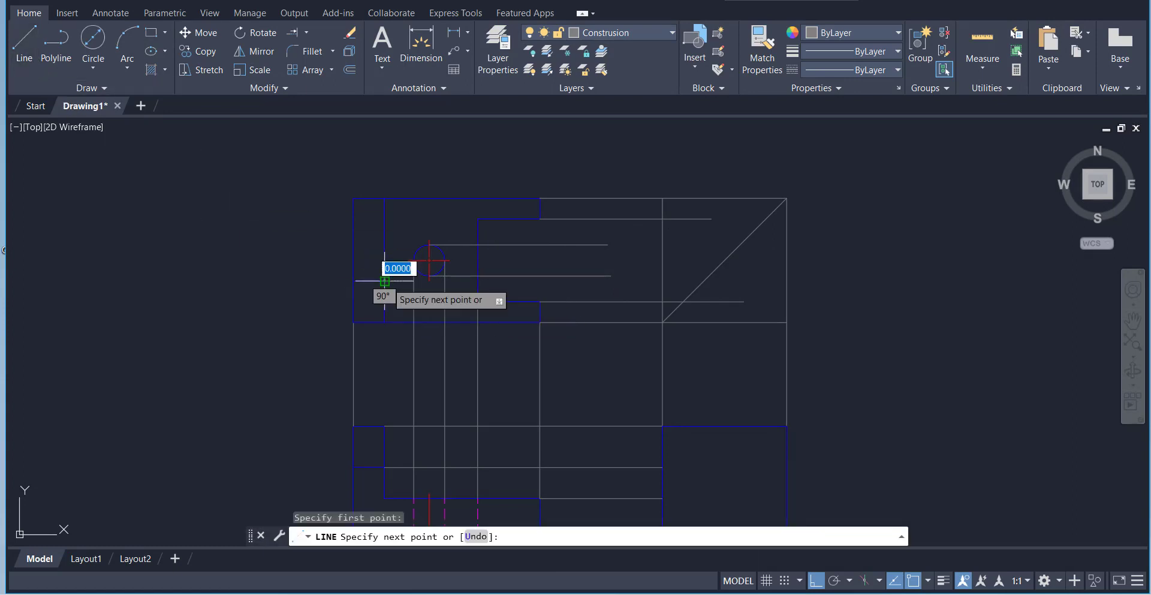
pyautogui.click(598, 291)
pyautogui.rightClick(636, 253)
pyautogui.click(662, 264)
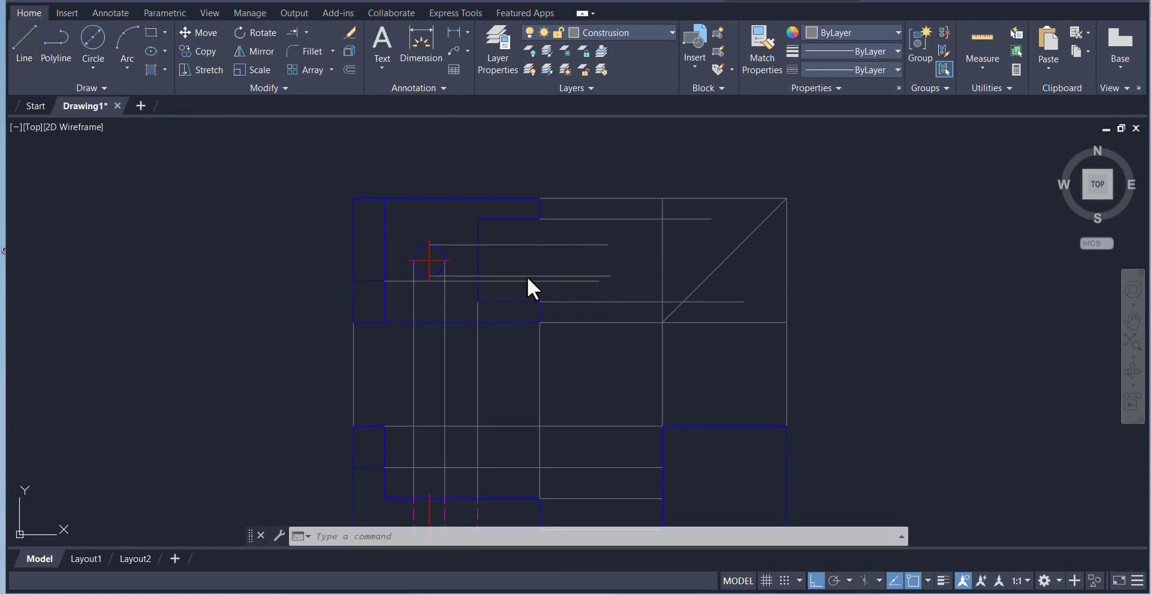
pyautogui.scroll(-4, 570, 260)
pyautogui.scroll(4, 567, 288)
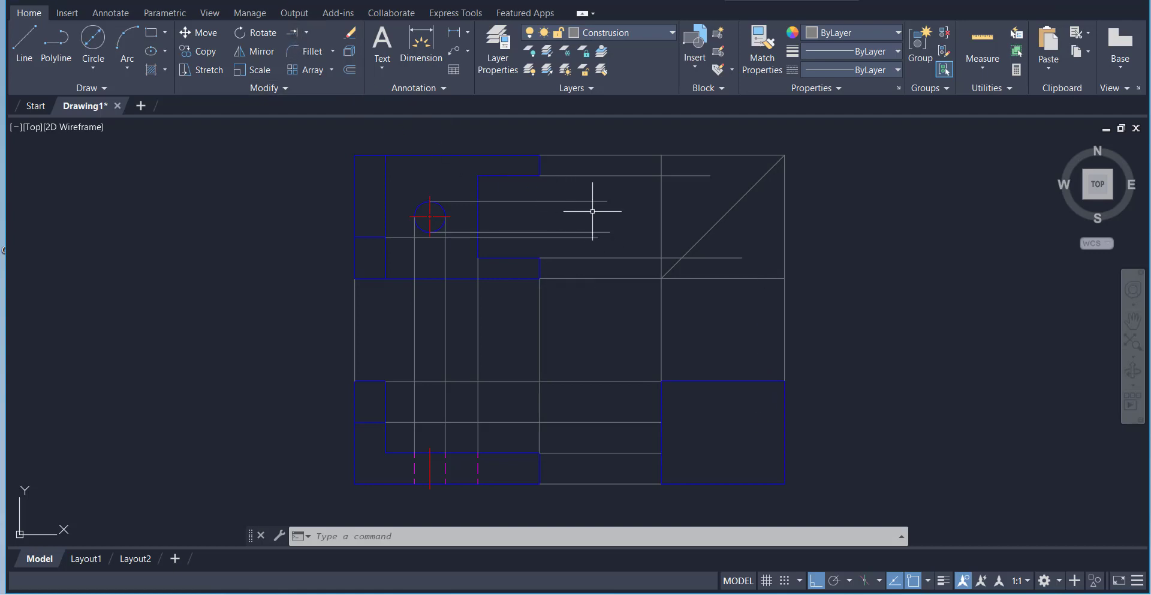
# Step: Extend the two hole lines, the upright ledge line and the upper notch line to the 45° miter line
pyautogui.click(298, 33)
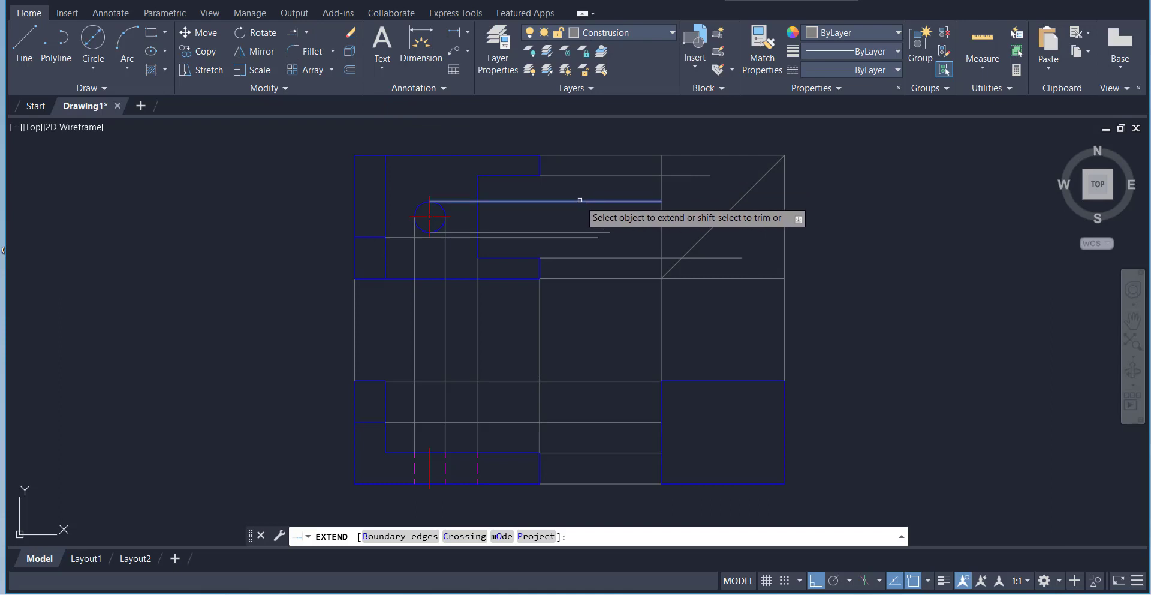
pyautogui.click(584, 201)
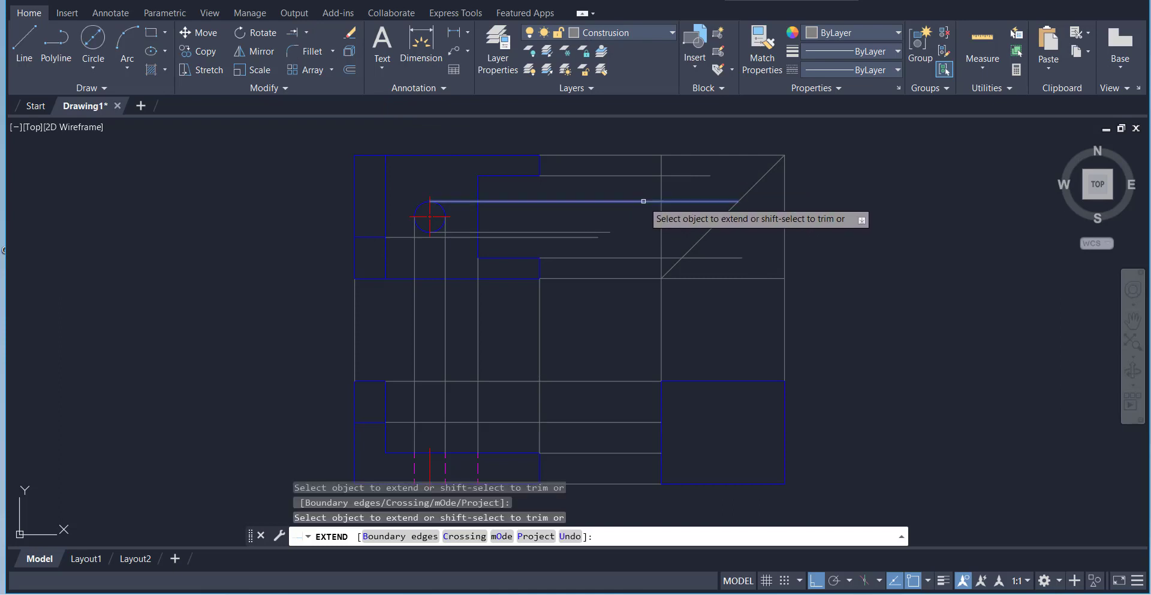
pyautogui.click(633, 202)
pyautogui.click(596, 232)
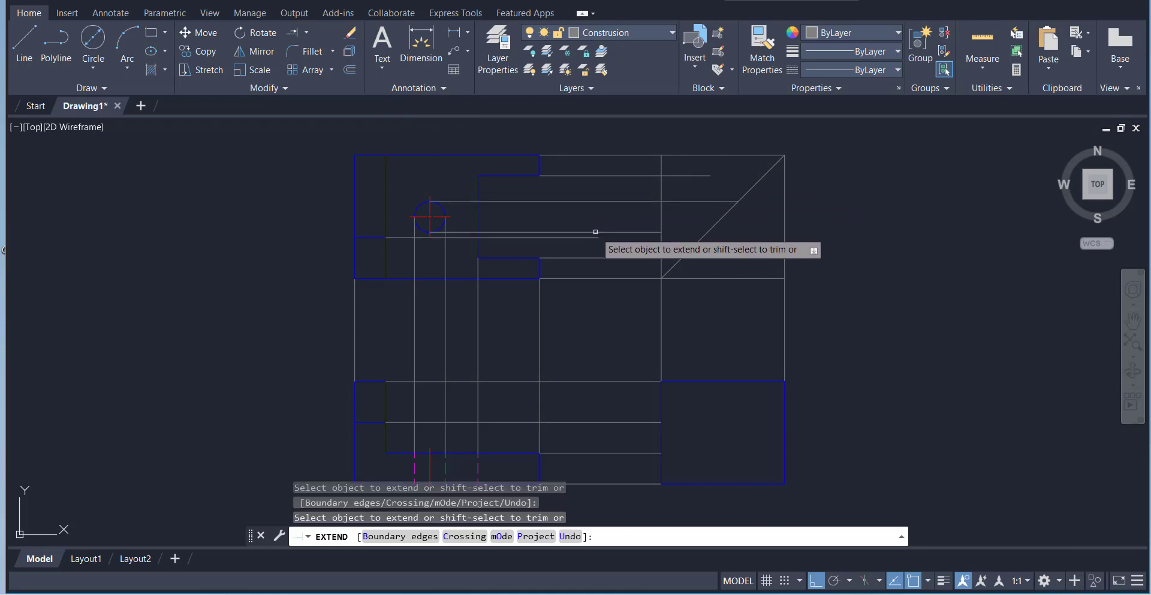
pyautogui.click(627, 232)
pyautogui.click(593, 236)
pyautogui.click(624, 237)
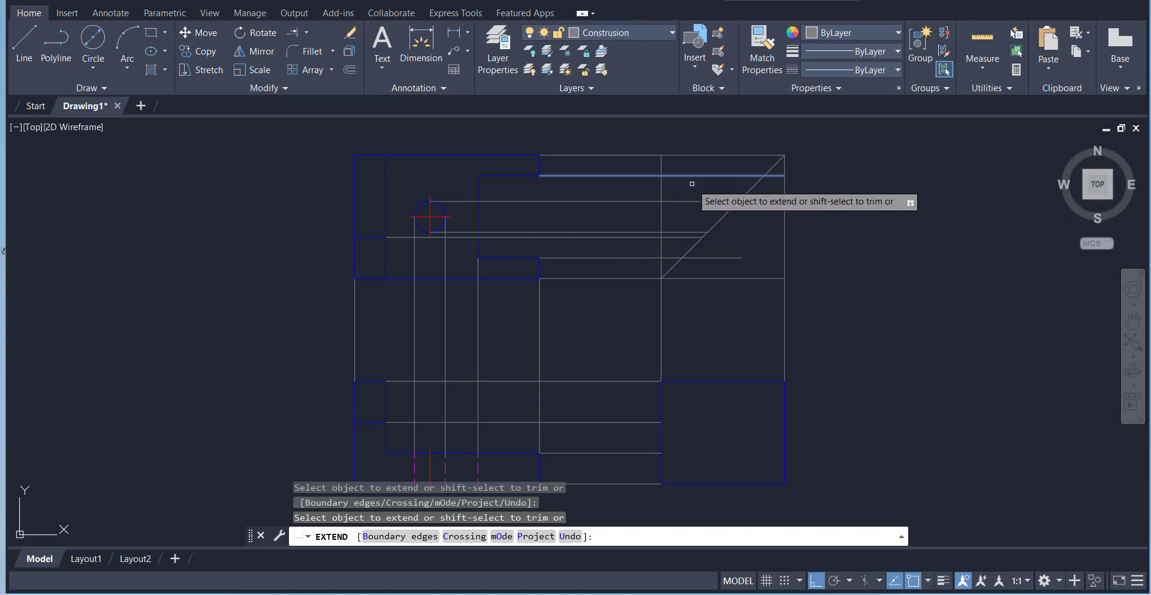
pyautogui.click(674, 175)
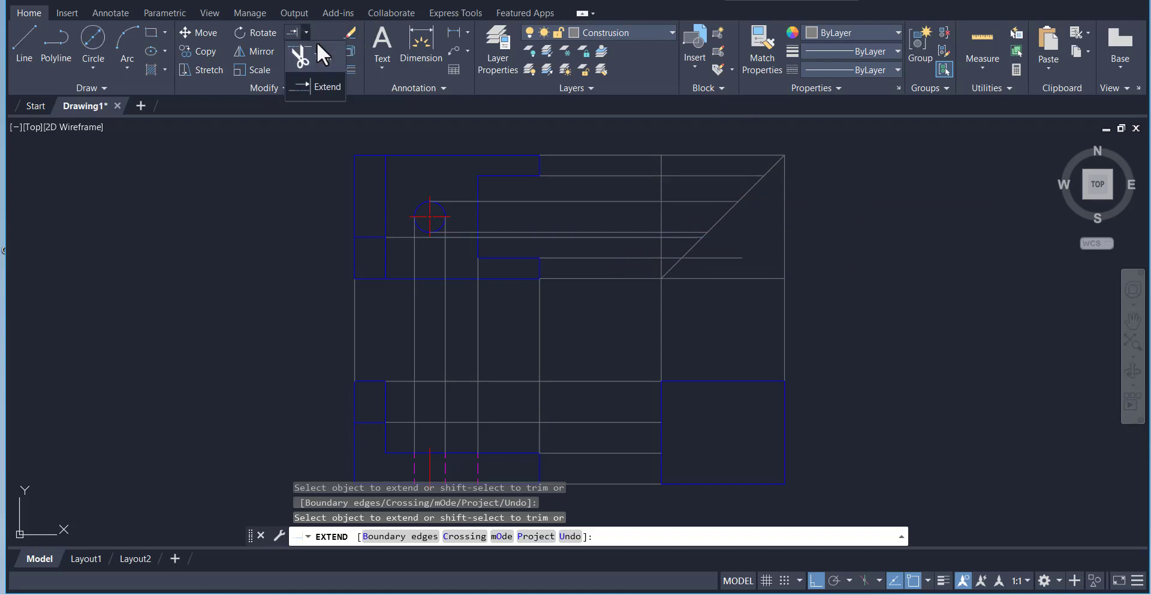
# Step: Trim the lower notch projection line where it overshoots the miter line
pyautogui.click(317, 65)
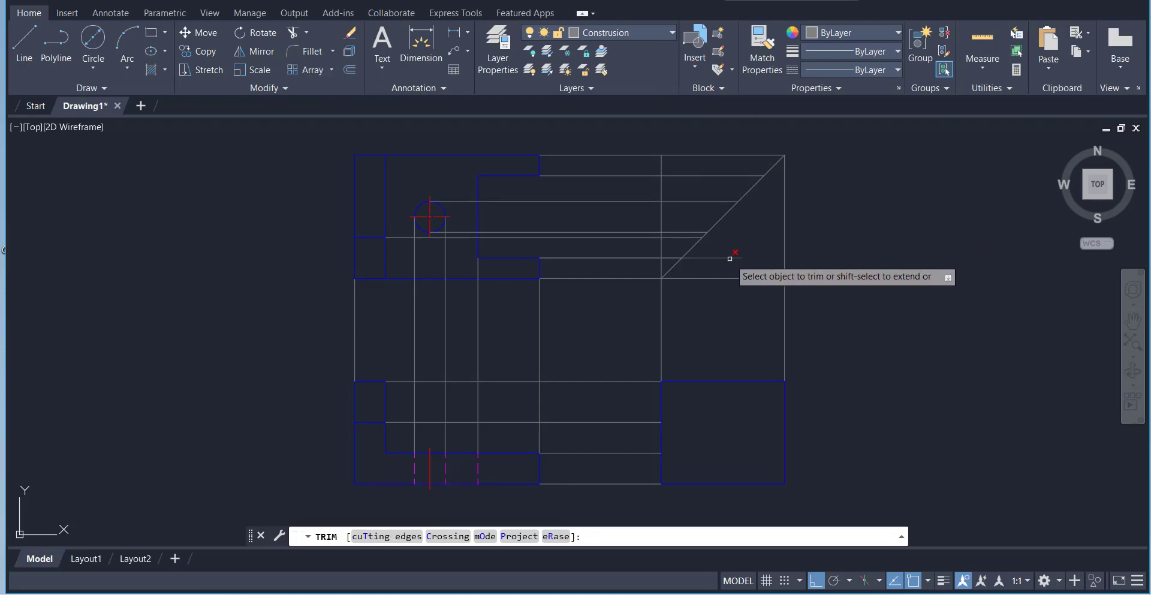
pyautogui.rightClick(854, 203)
pyautogui.click(872, 211)
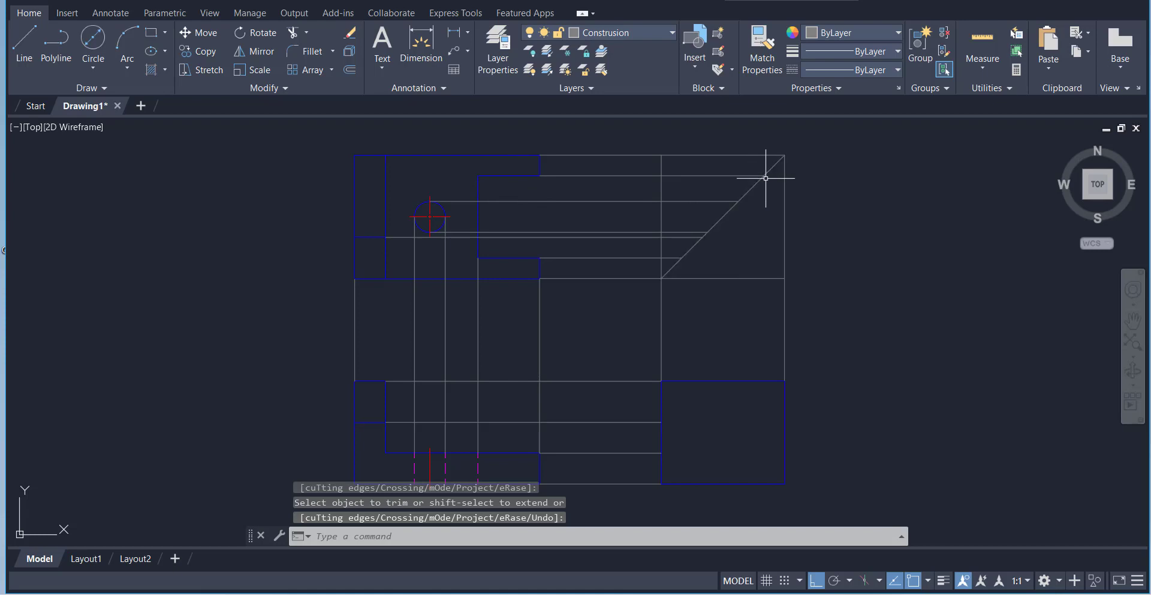
# Step: Draw a vertical construction line down from the upper notch line's miter intersection, ending above the side view
pyautogui.click(32, 49)
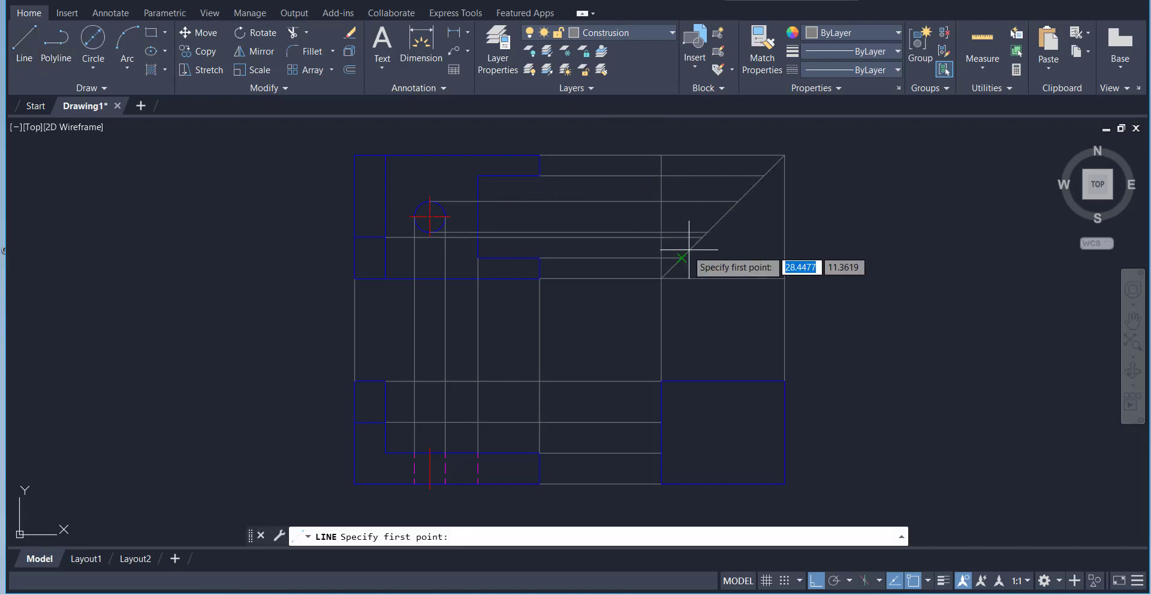
pyautogui.click(764, 175)
pyautogui.click(761, 315)
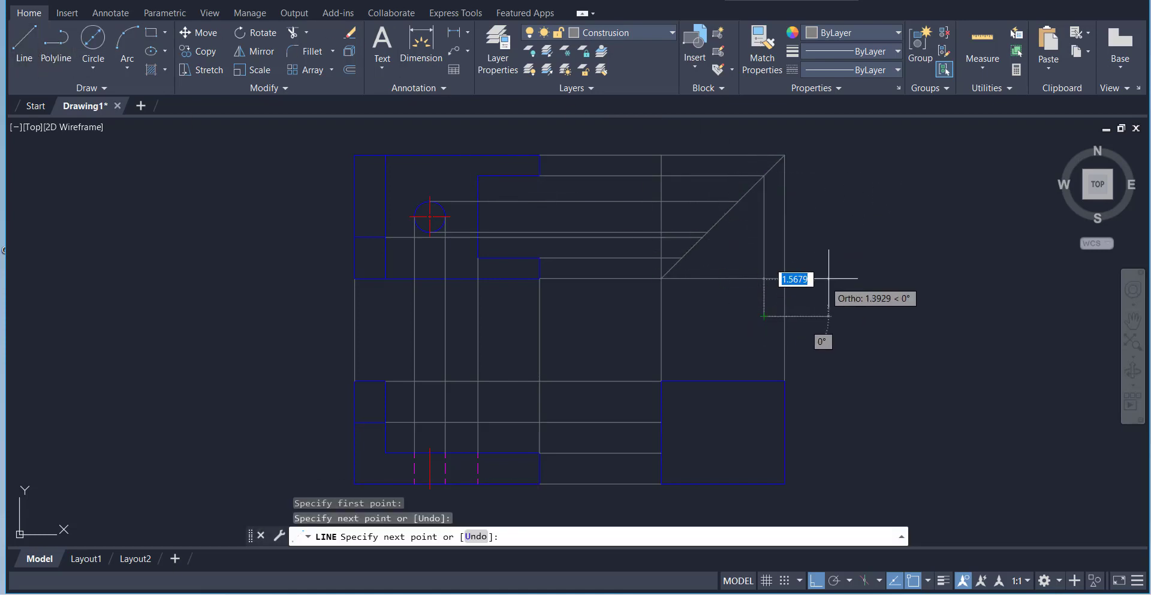
pyautogui.rightClick(827, 279)
pyautogui.click(854, 289)
# Step: Draw a vertical construction line down from the upper hole line's miter intersection, ending above the side view
pyautogui.rightClick(846, 191)
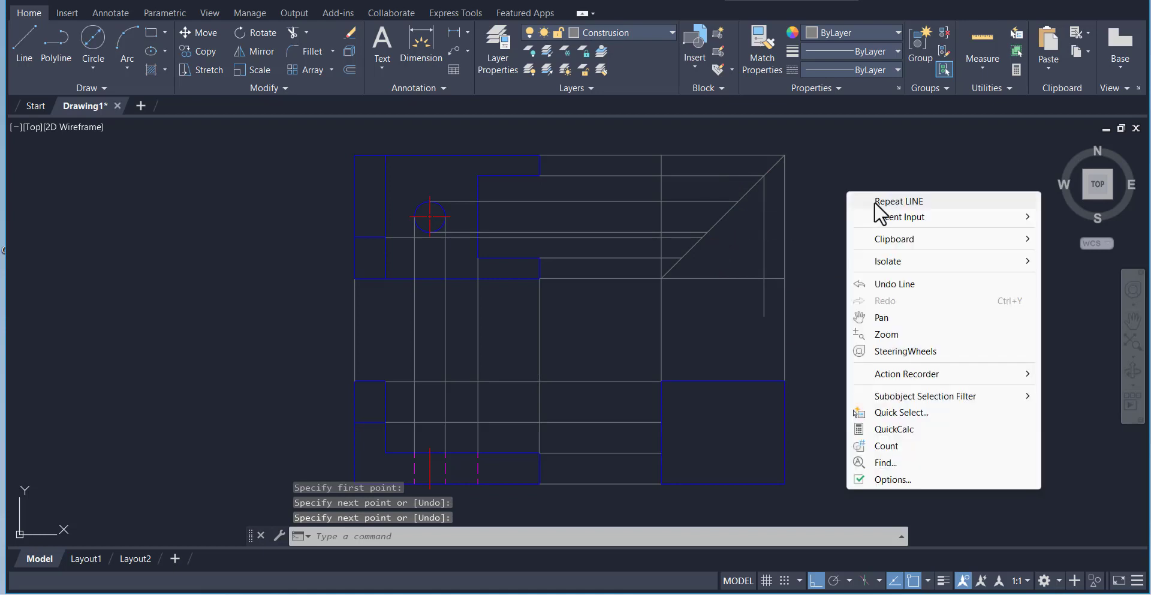
pyautogui.click(874, 202)
pyautogui.click(739, 201)
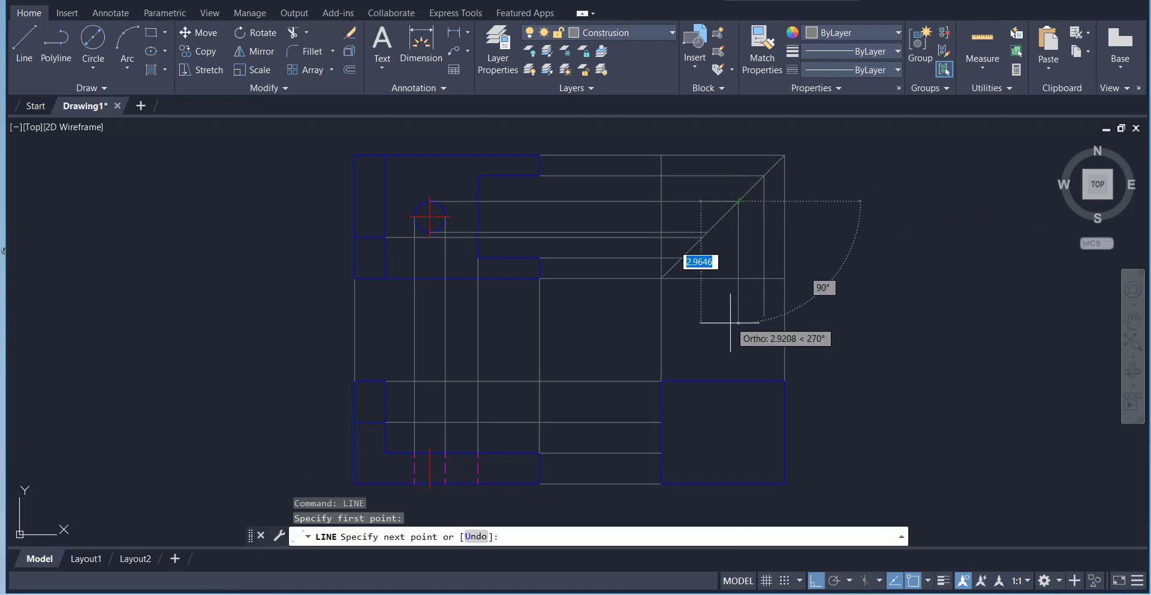
pyautogui.click(737, 322)
pyautogui.rightClick(829, 272)
pyautogui.click(857, 285)
# Step: Draw a vertical construction line down from the lower hole line's miter intersection, ending above the side view
pyautogui.rightClick(842, 240)
pyautogui.click(845, 243)
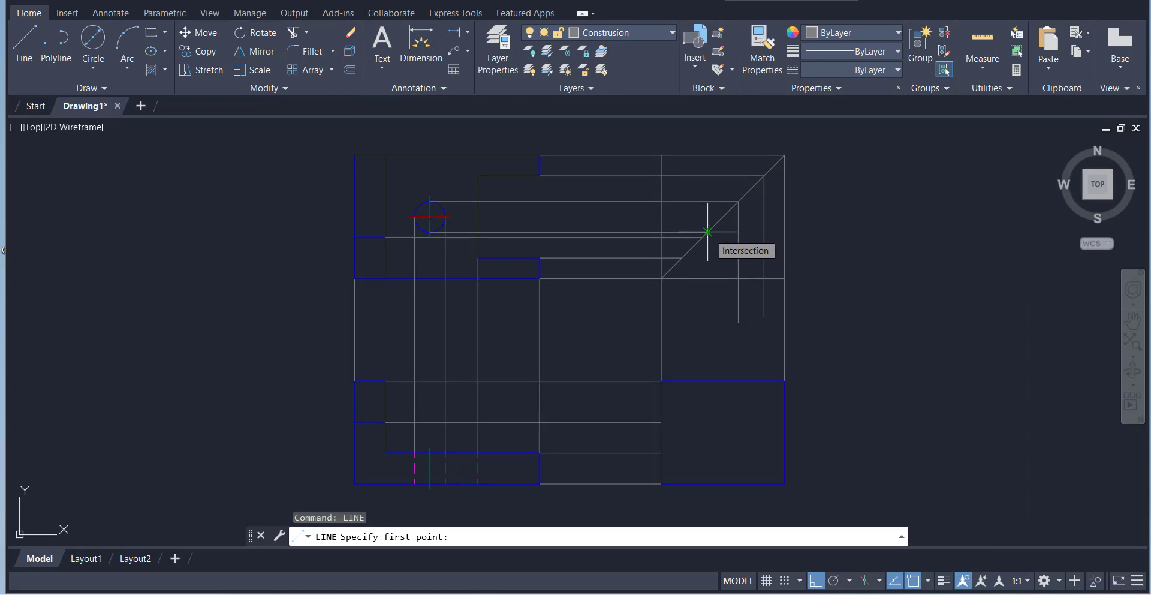
pyautogui.click(707, 231)
pyautogui.click(708, 327)
pyautogui.rightClick(847, 287)
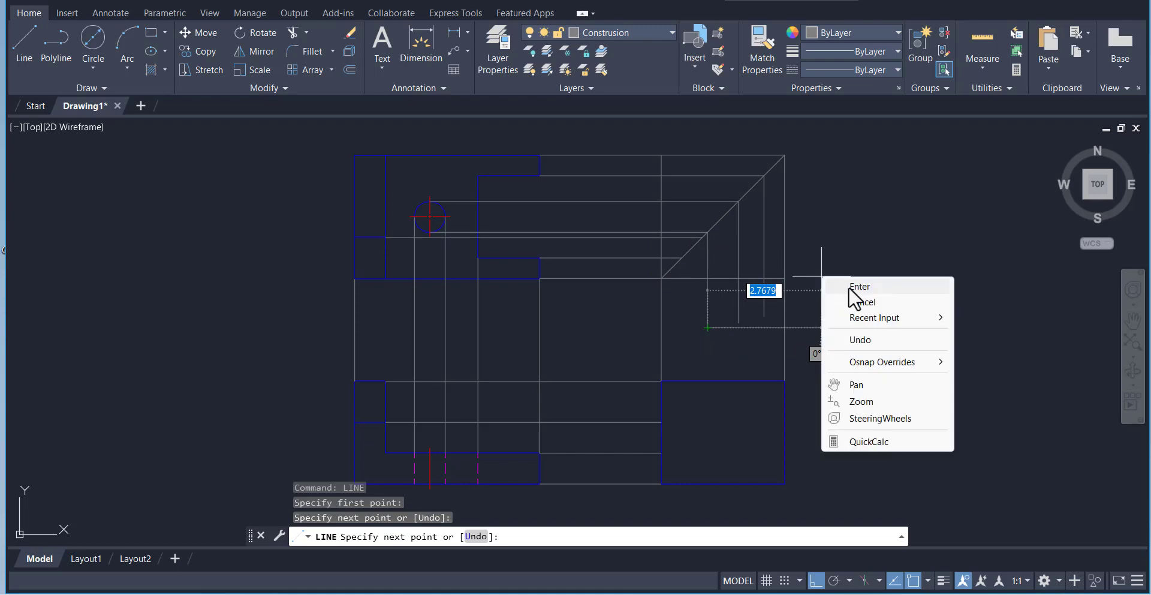
pyautogui.click(854, 288)
# Step: Draw a vertical construction line down from the upright ledge line's miter intersection, ending above the side view
pyautogui.rightClick(838, 224)
pyautogui.click(866, 232)
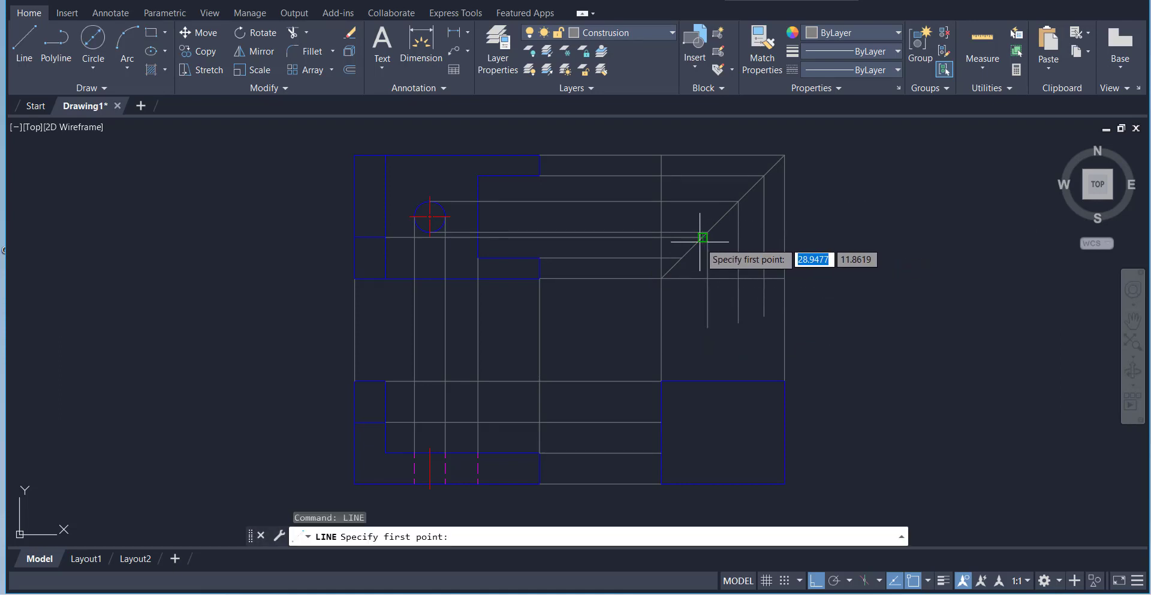
pyautogui.click(703, 236)
pyautogui.click(704, 328)
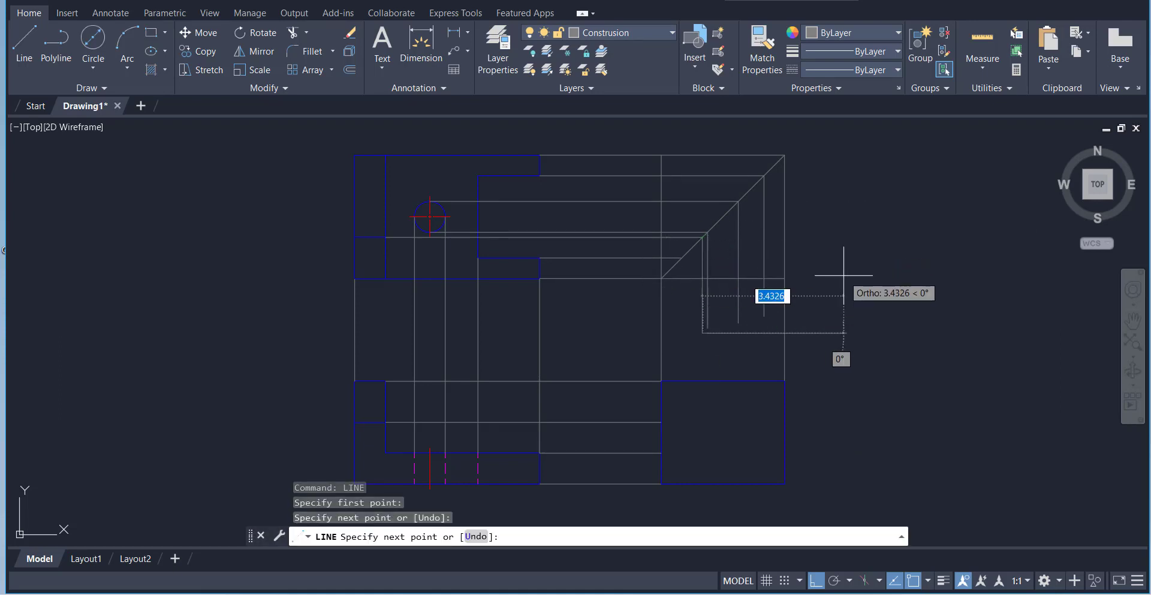
pyautogui.rightClick(843, 275)
pyautogui.click(857, 286)
# Step: Draw a vertical construction line down from the lower notch line's miter intersection, ending above the side view
pyautogui.rightClick(836, 223)
pyautogui.click(863, 231)
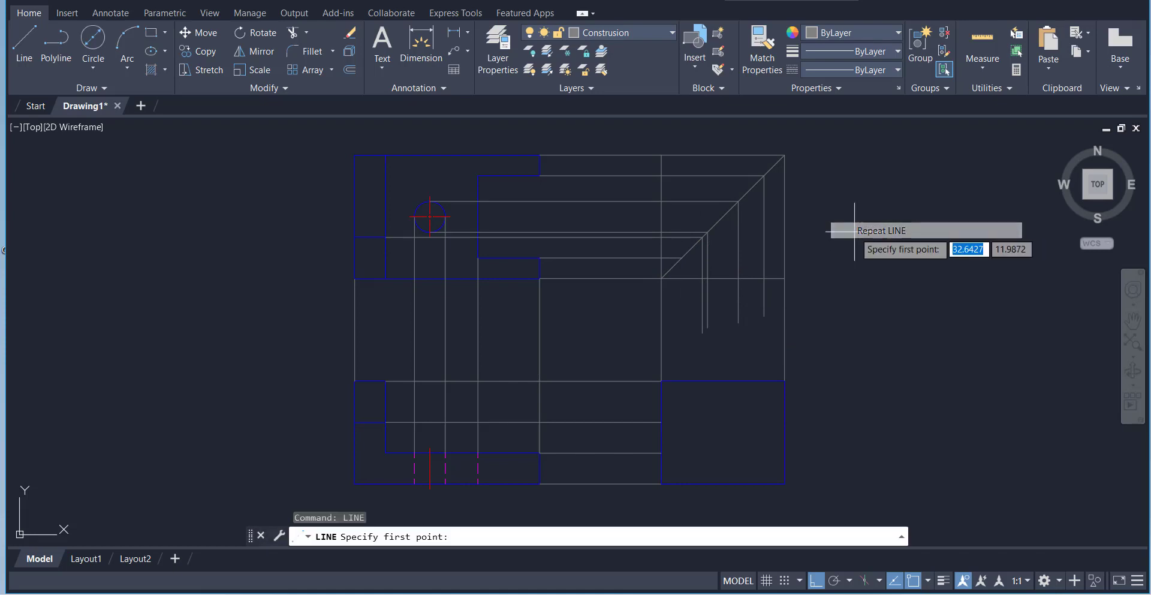
pyautogui.click(682, 257)
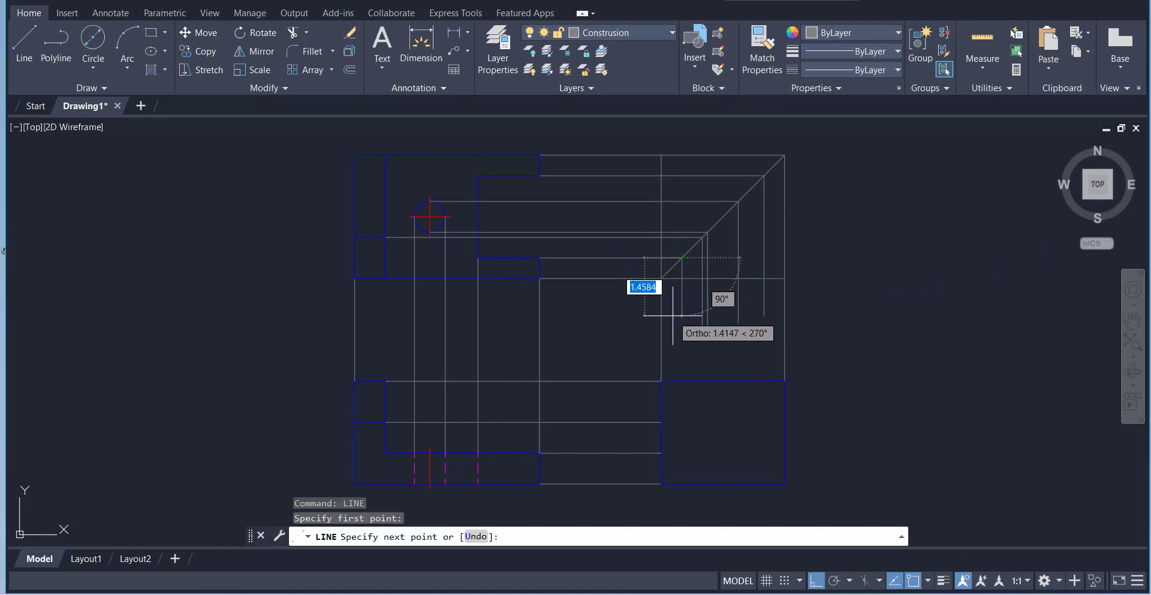
pyautogui.rightClick(823, 290)
pyautogui.click(861, 302)
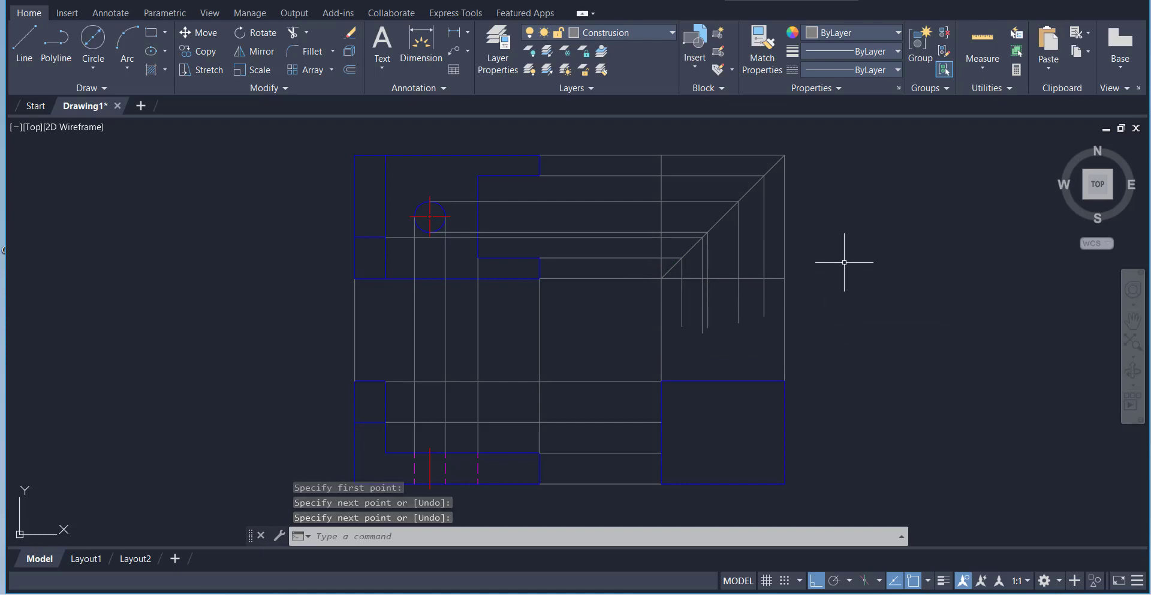
# Step: Check the L-bracket's isometric reference image, and make Contours the current layer
pyautogui.hotkey('alt', 'Tab')
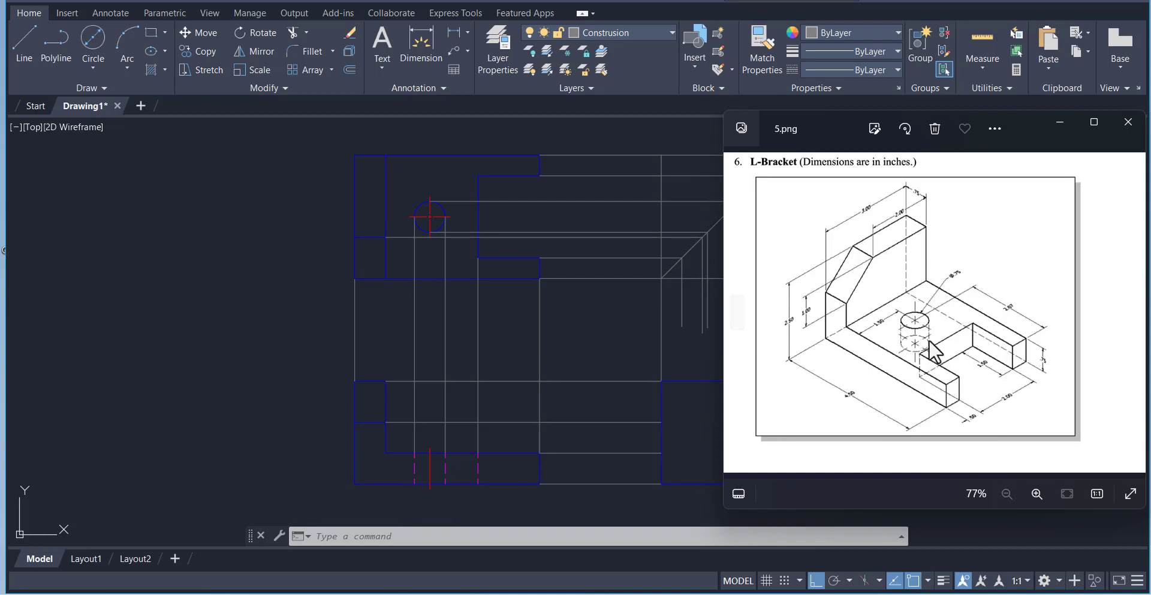
pyautogui.click(224, 332)
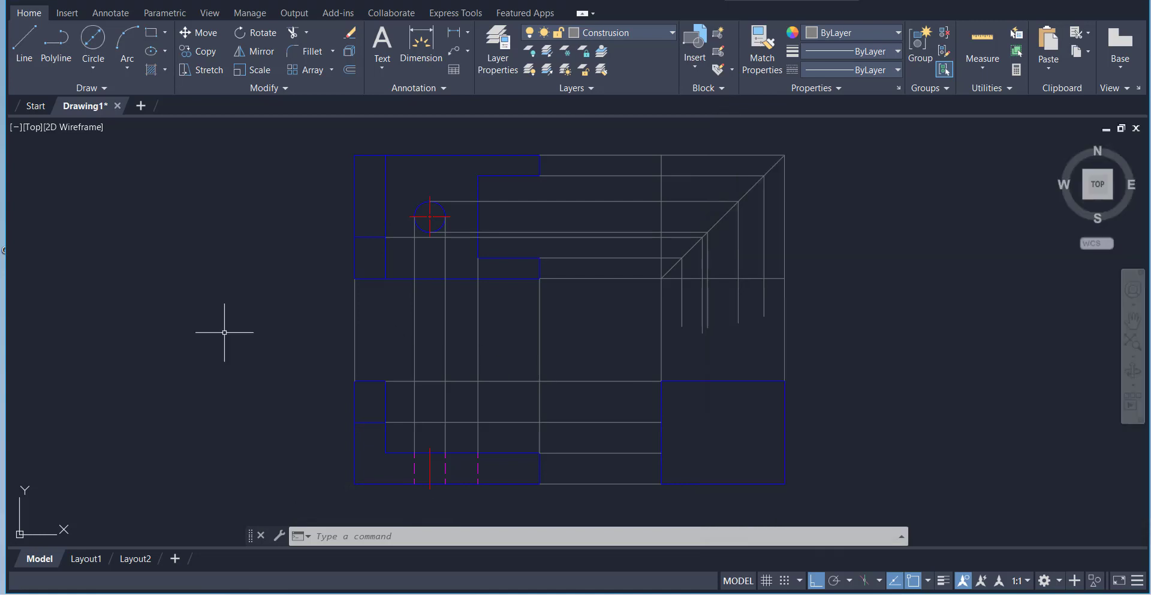
pyautogui.click(657, 33)
pyautogui.click(616, 102)
# Step: Extend all five short vertical projection lines below the miter line to the side view's upper edge, using a fence across them
pyautogui.click(293, 35)
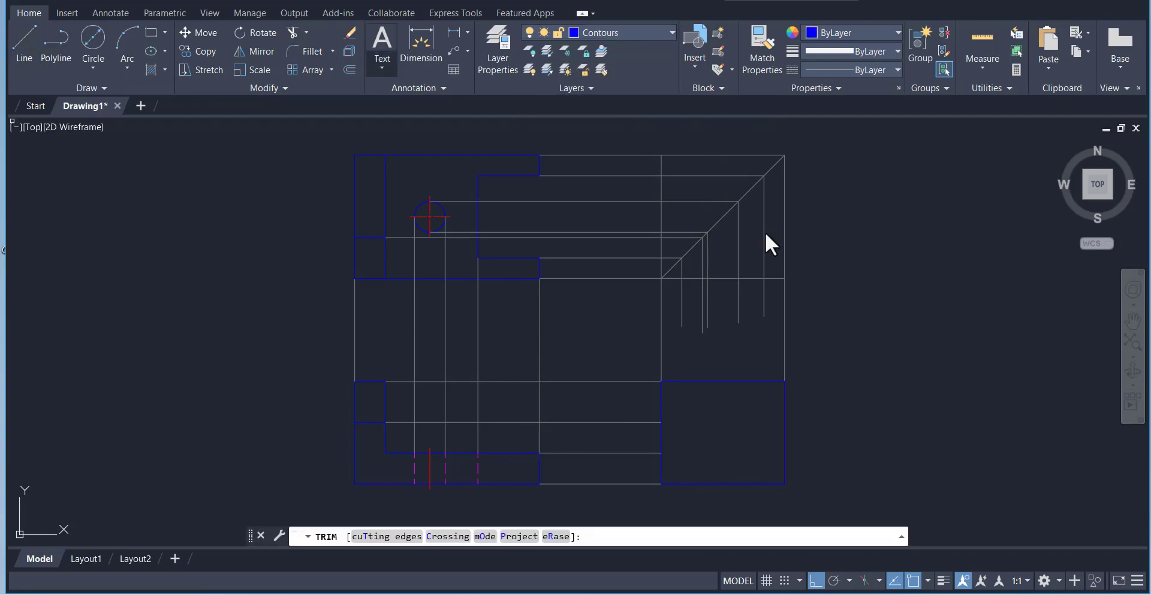
pyautogui.click(305, 33)
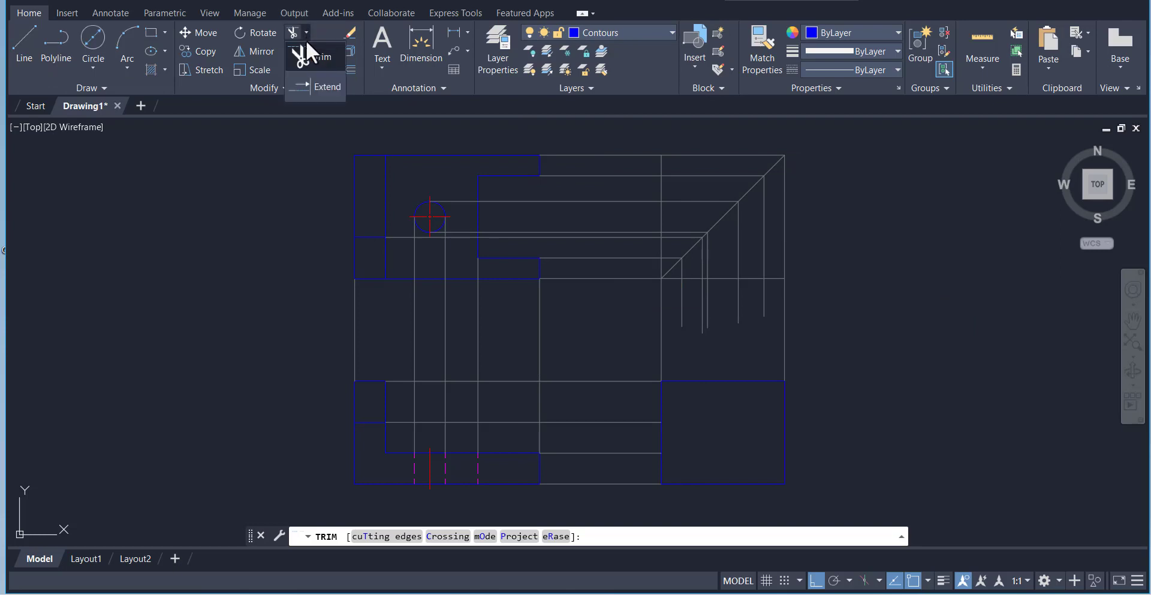
pyautogui.click(312, 84)
pyautogui.moveTo(673, 301); pyautogui.dragTo(774, 304)
pyautogui.rightClick(864, 253)
pyautogui.click(873, 258)
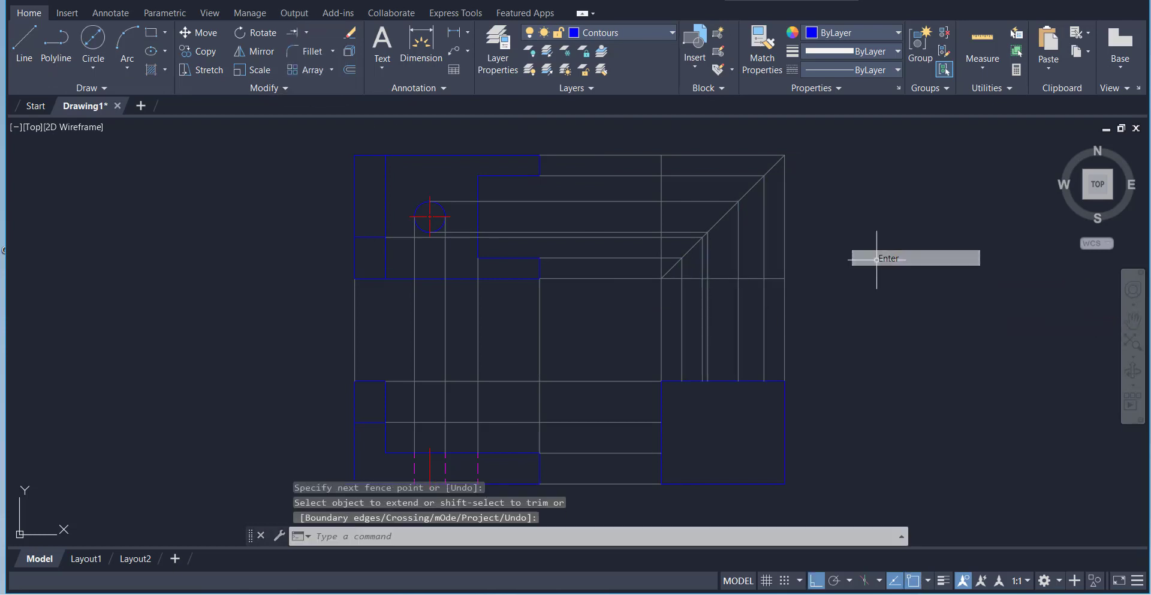
# Step: Draw a horizontal line across the side view at the base's top height, and trim the part extending past the outline
pyautogui.click(24, 43)
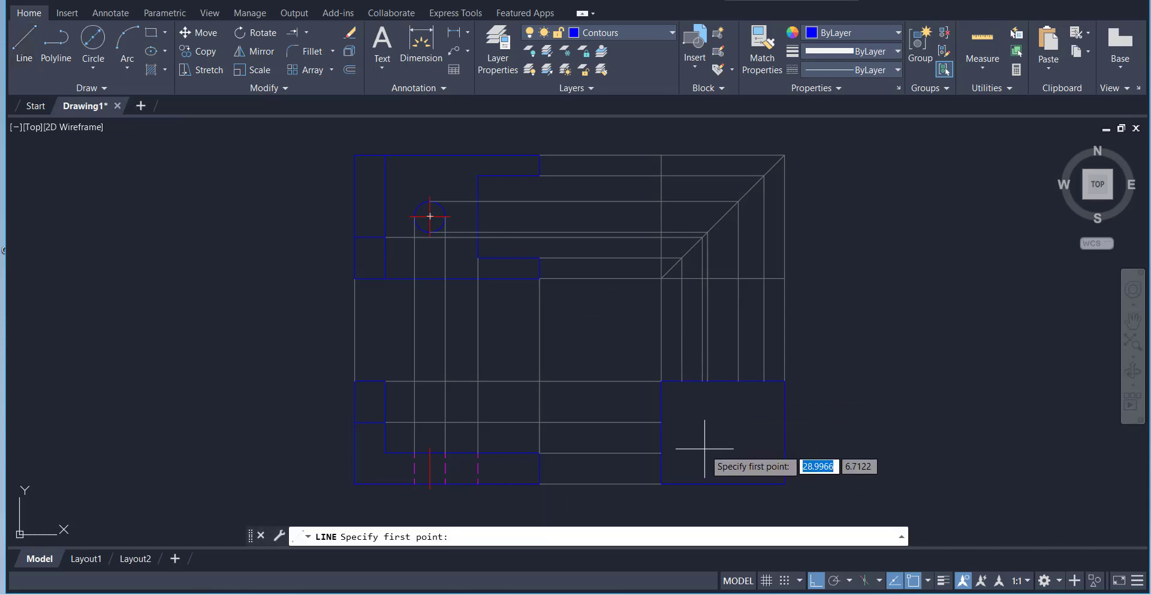
pyautogui.click(662, 452)
pyautogui.click(845, 450)
pyautogui.rightClick(866, 383)
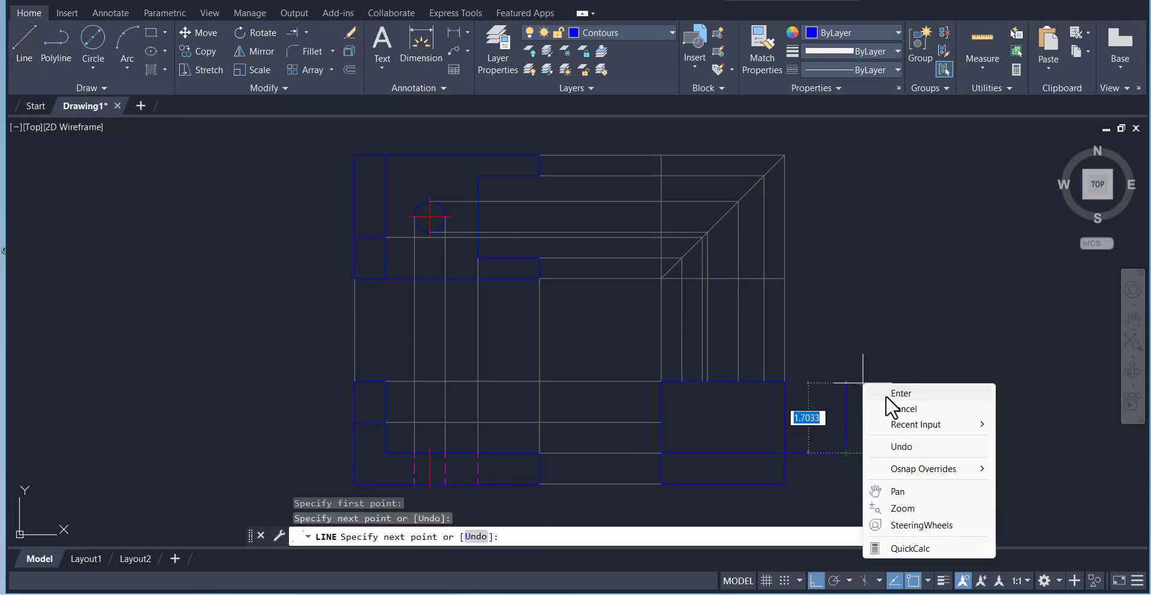
pyautogui.click(887, 395)
pyautogui.click(308, 58)
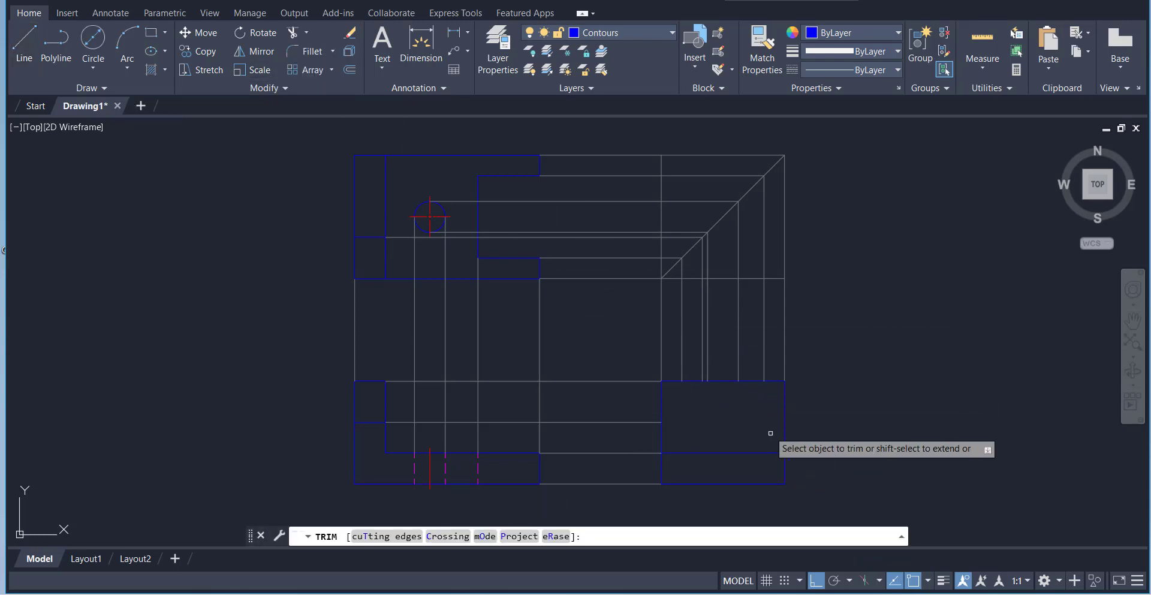
pyautogui.rightClick(845, 350)
pyautogui.click(862, 358)
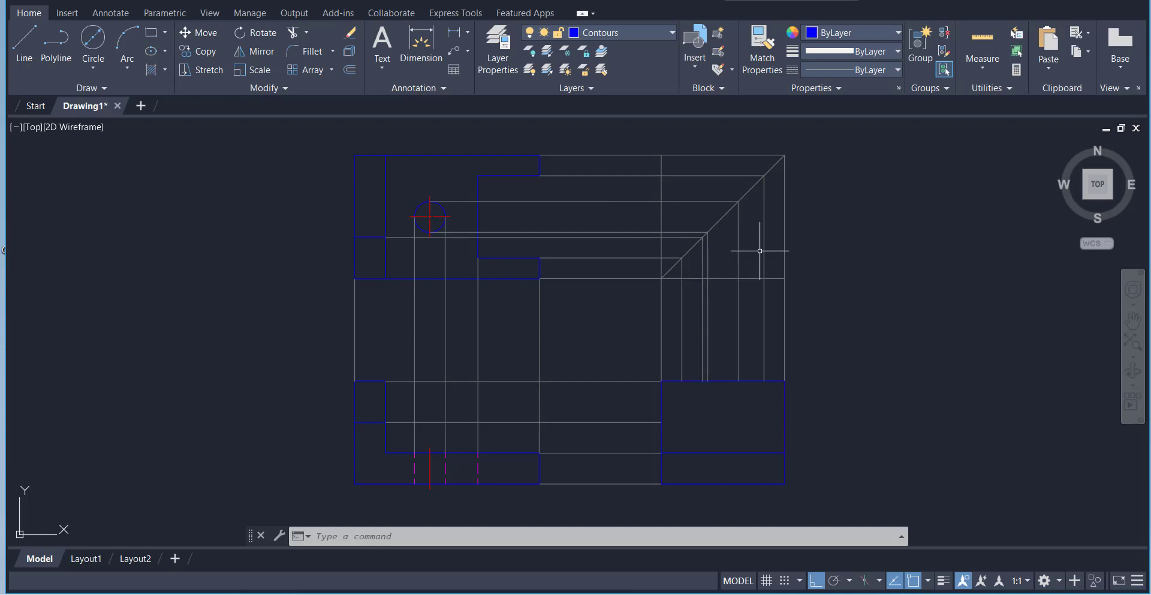
# Step: Draw a vertical contour line from the upper notch projection at the side view's upper edge down past its lower edge
pyautogui.click(24, 42)
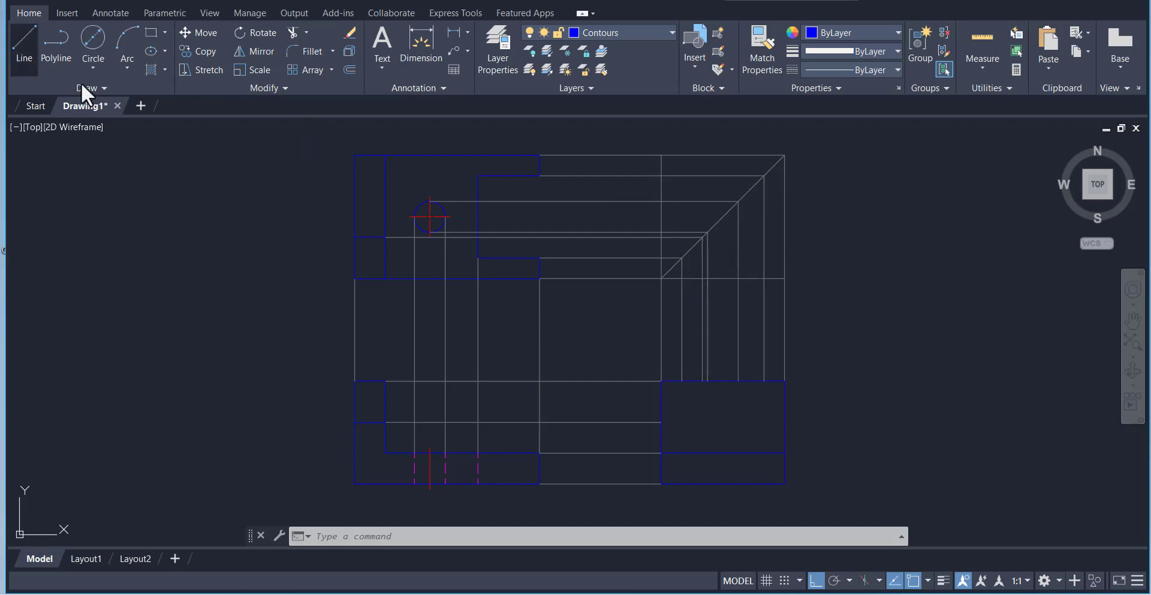
pyautogui.click(762, 381)
pyautogui.click(763, 453)
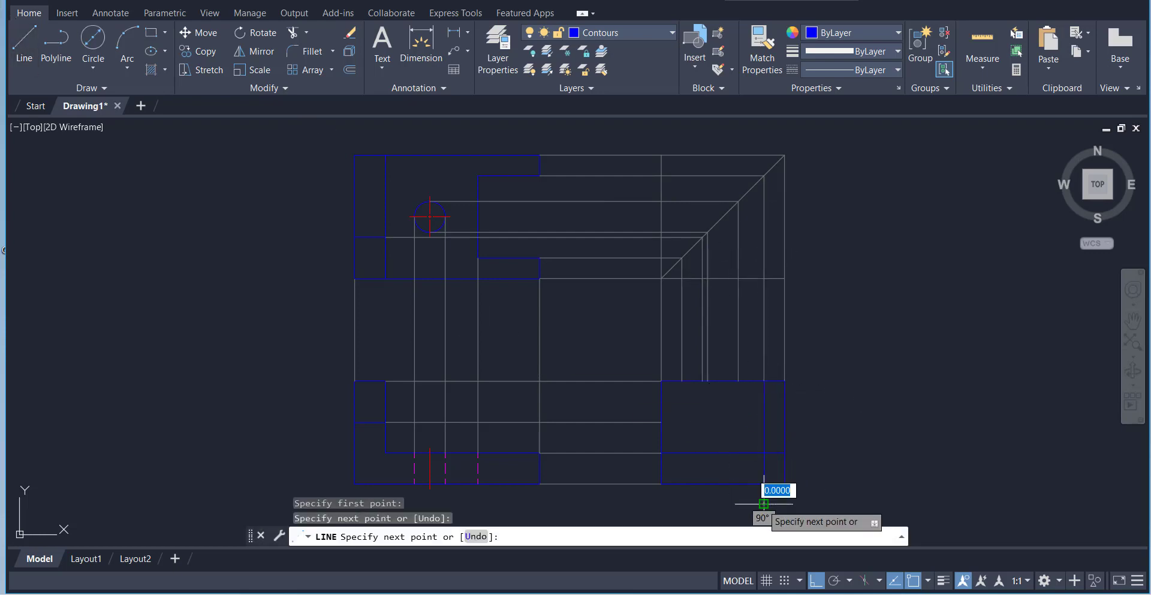
pyautogui.rightClick(827, 449)
pyautogui.click(863, 291)
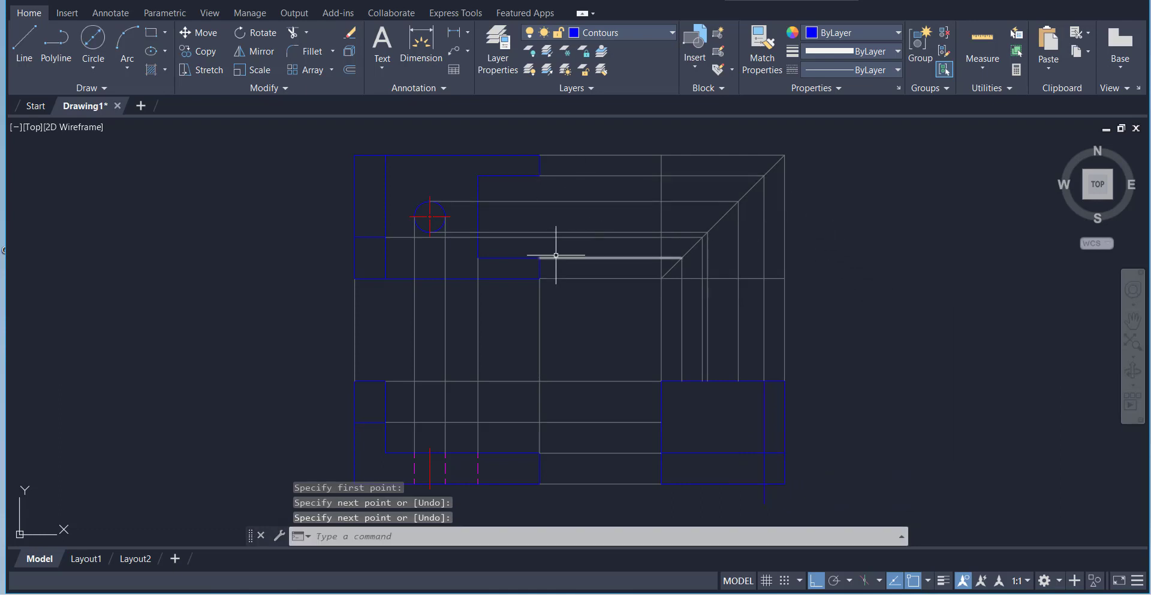
# Step: Draw a vertical contour line from the lower notch projection at the side view's upper edge down past its lower edge
pyautogui.click(27, 37)
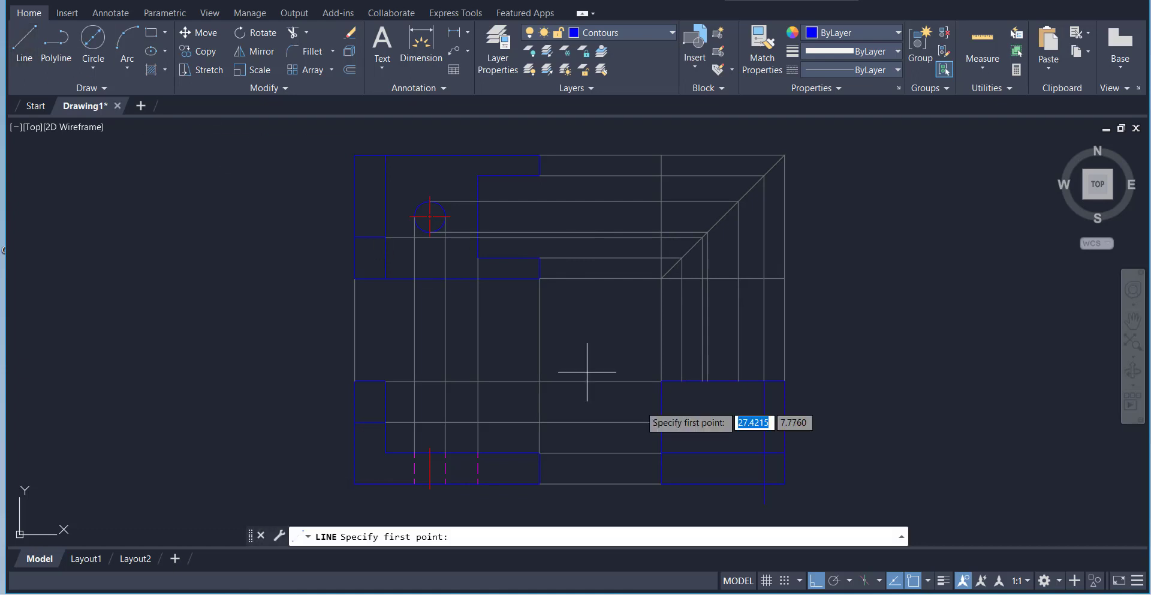
pyautogui.click(681, 381)
pyautogui.click(682, 475)
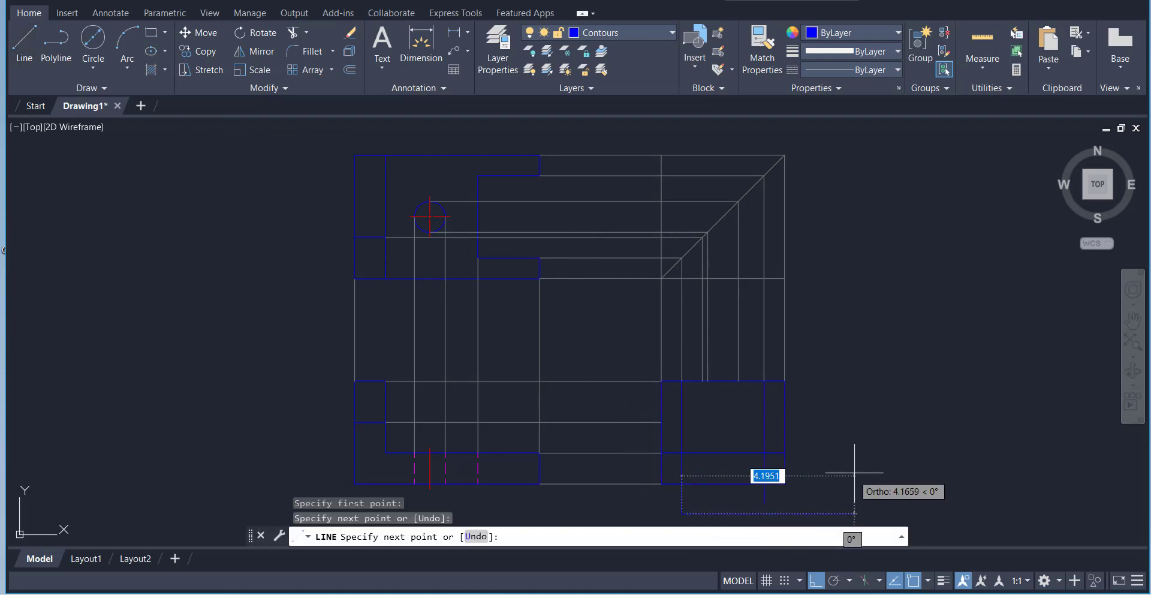
pyautogui.rightClick(855, 473)
pyautogui.click(885, 306)
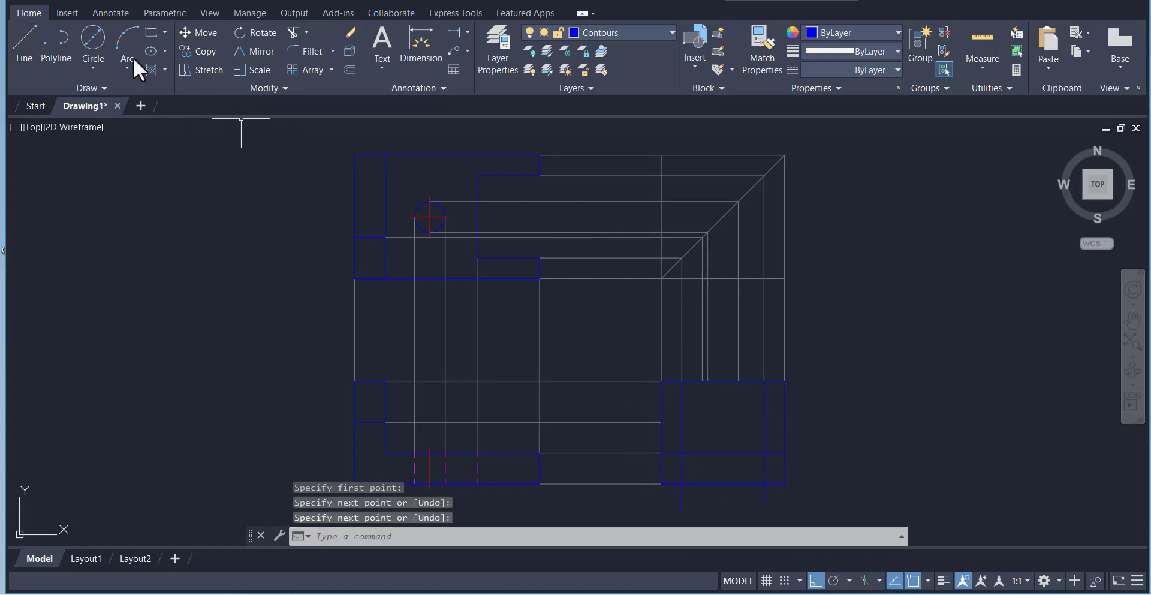
# Step: Trim both vertical notch lines in the side view so only their segments within the base strip remain
pyautogui.click(291, 30)
pyautogui.click(764, 488)
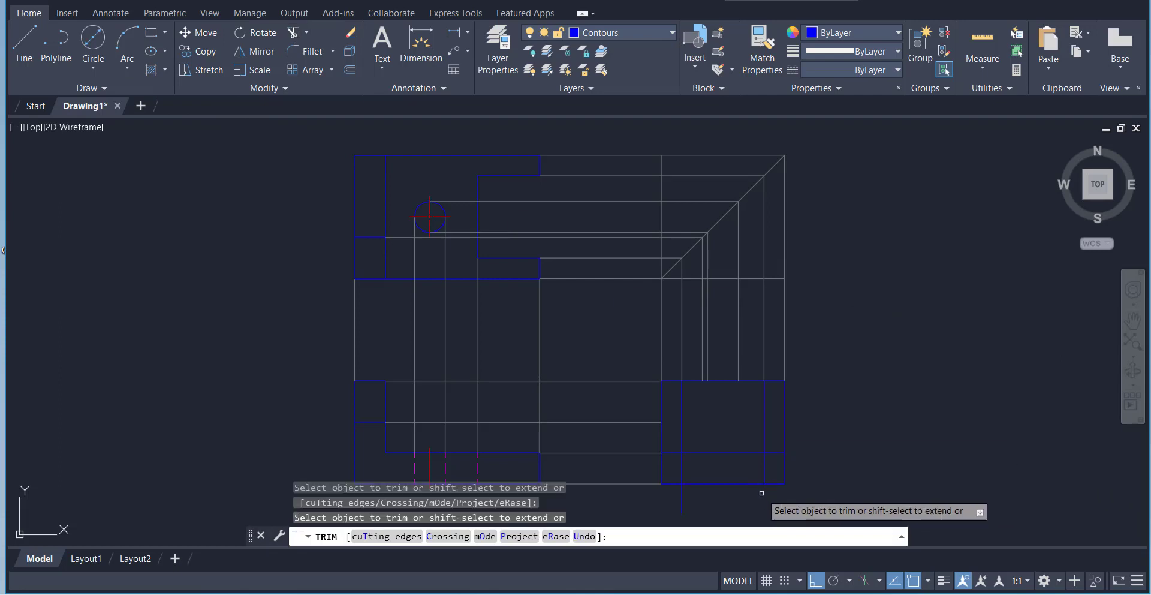
pyautogui.click(681, 496)
pyautogui.click(691, 454)
pyautogui.press('Return')
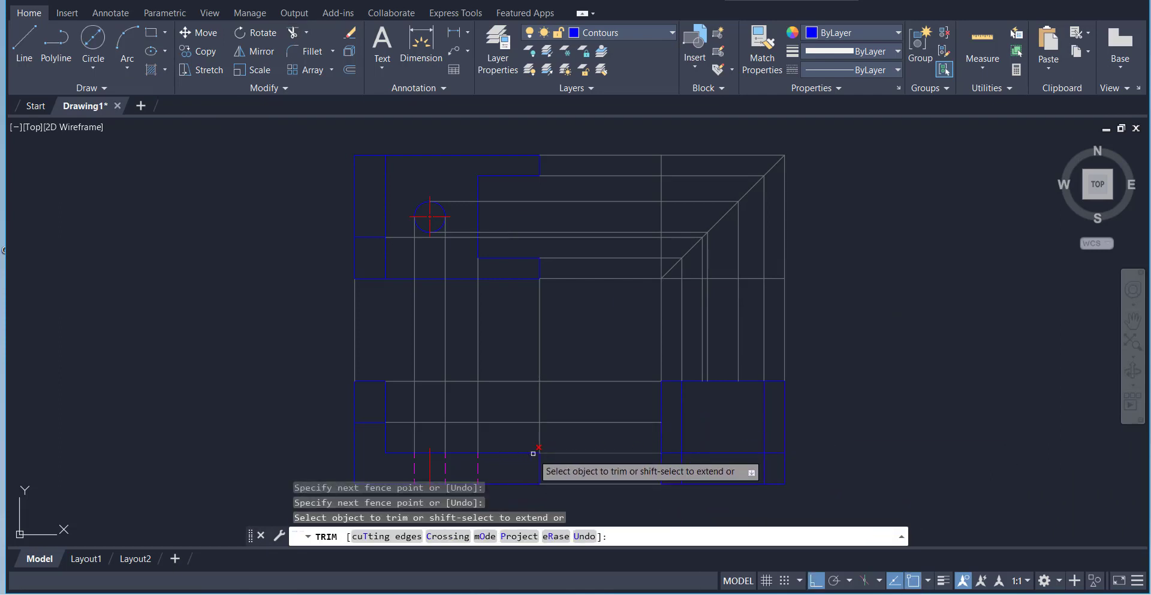
pyautogui.click(688, 451)
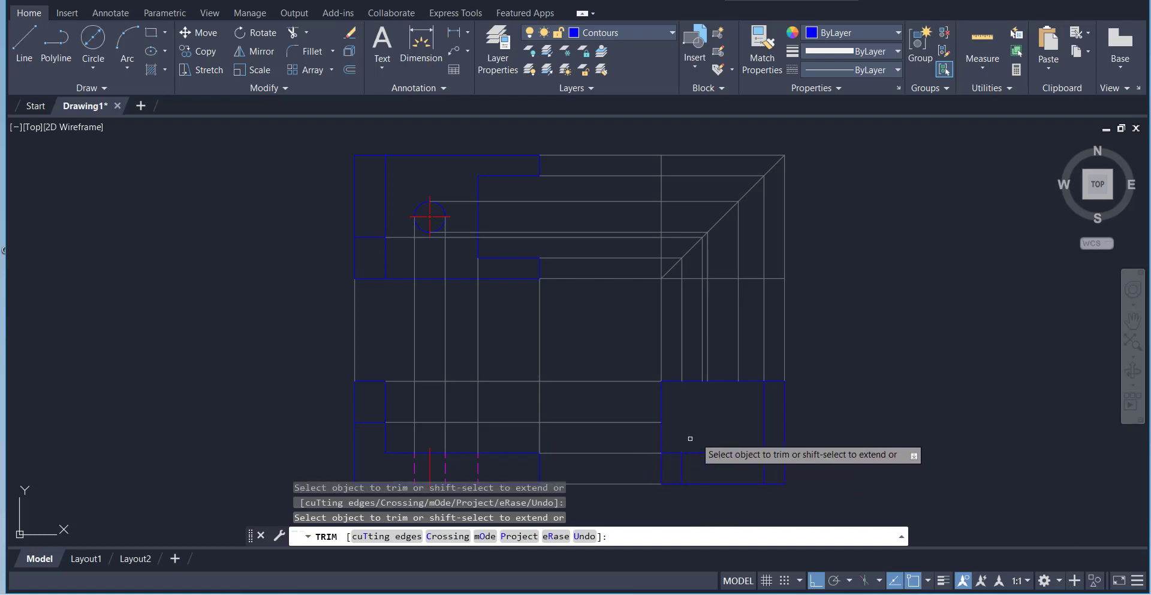
pyautogui.click(767, 417)
pyautogui.press('Return')
pyautogui.rightClick(804, 377)
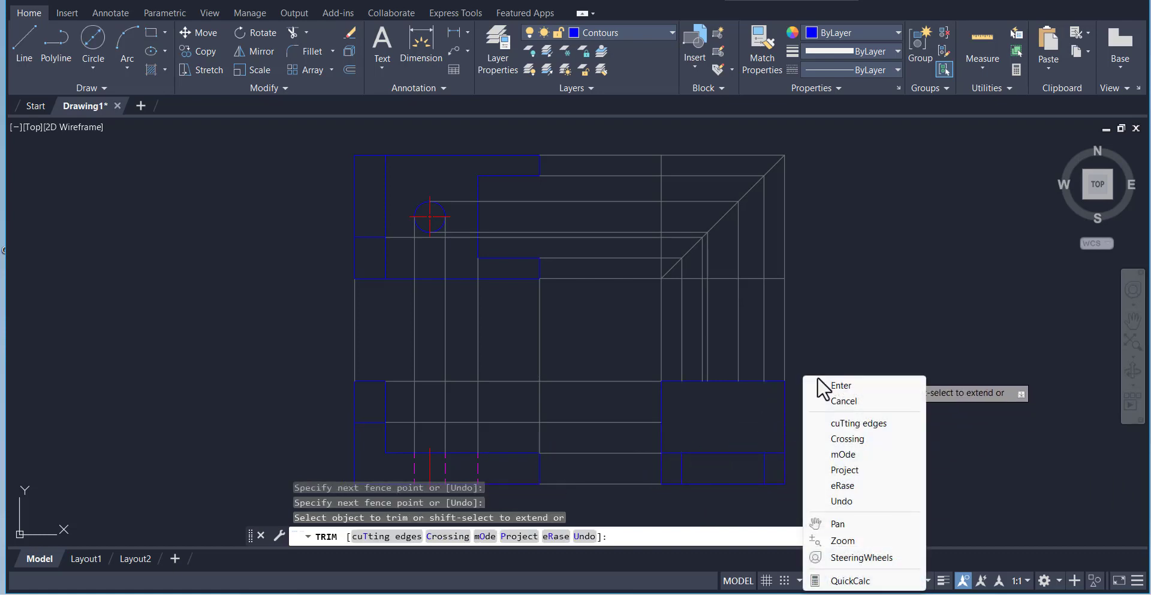
pyautogui.click(825, 384)
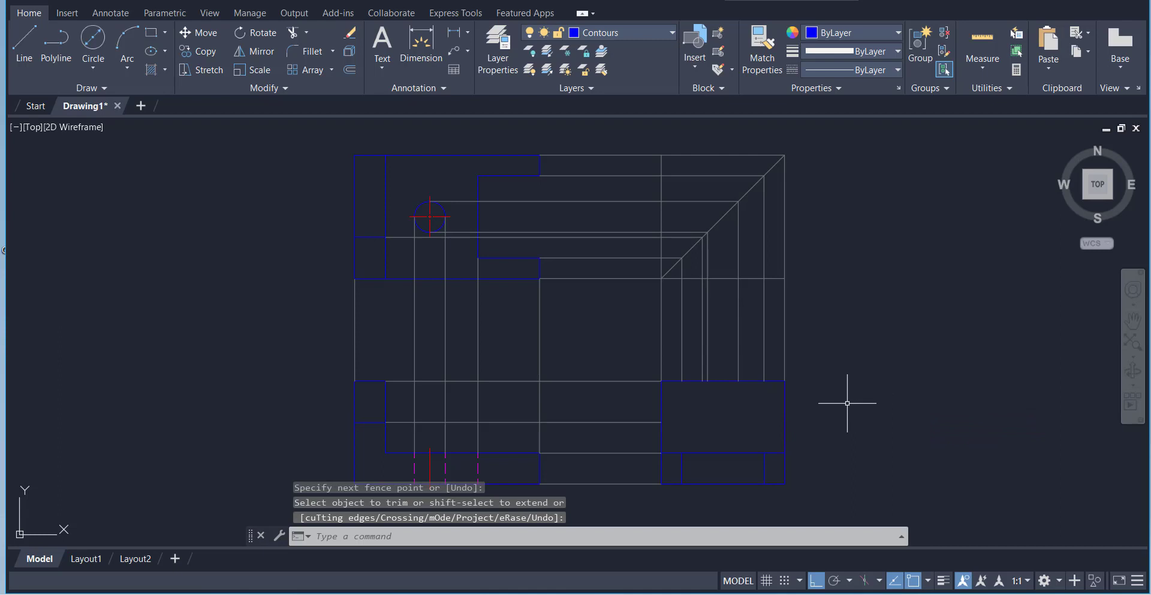
# Step: Make Hidden the current layer, and draw a vertical line from the hole's upper tangent projection down past the side view's lower edge
pyautogui.click(617, 34)
pyautogui.click(611, 141)
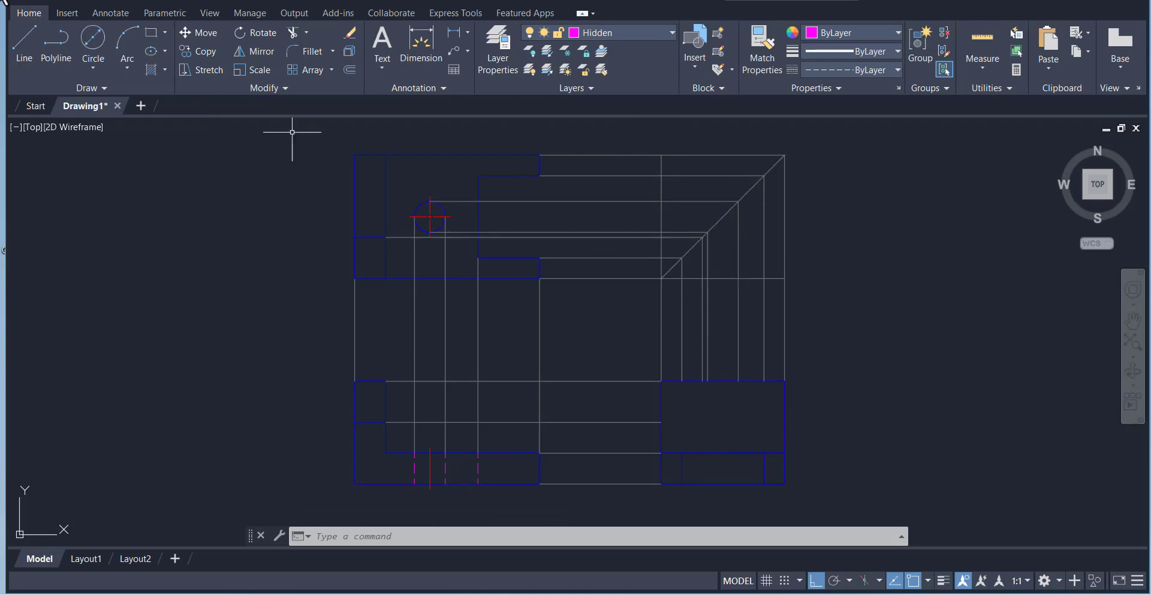
pyautogui.click(18, 72)
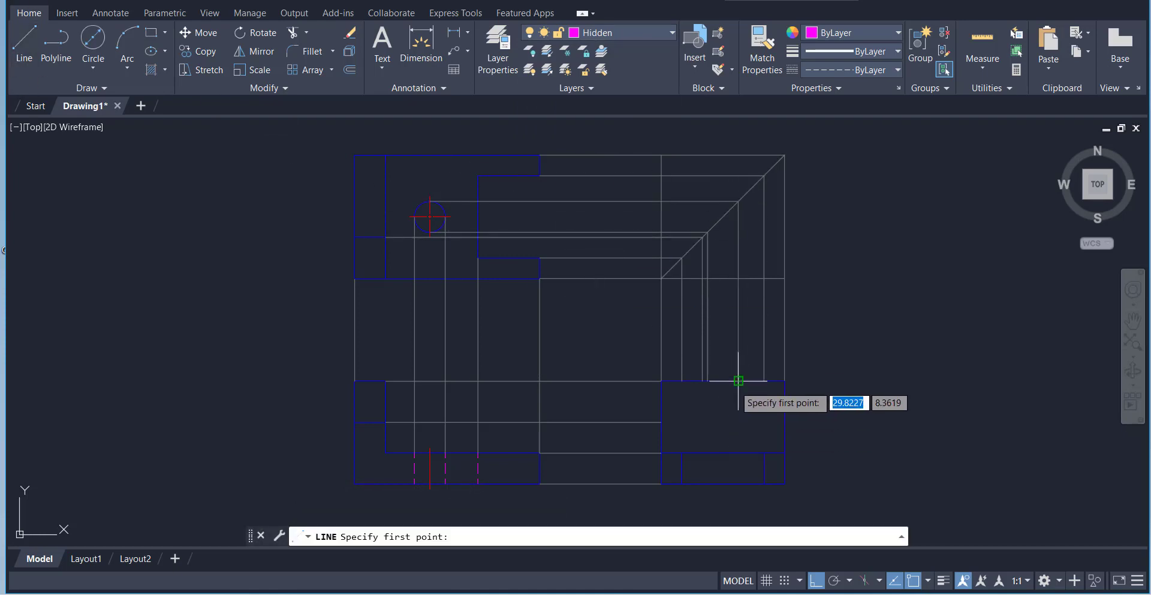
pyautogui.click(738, 380)
pyautogui.click(737, 504)
pyautogui.rightClick(822, 444)
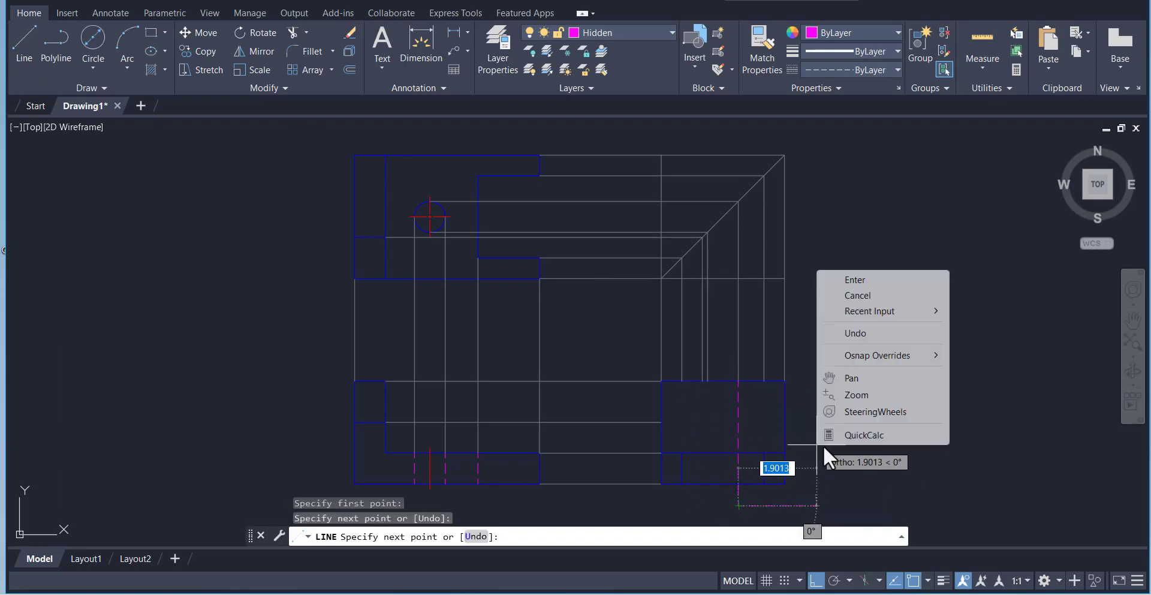
pyautogui.click(855, 280)
# Step: Draw a second vertical hidden line from the hole's lower tangent projection down past the side view's lower edge
pyautogui.rightClick(864, 231)
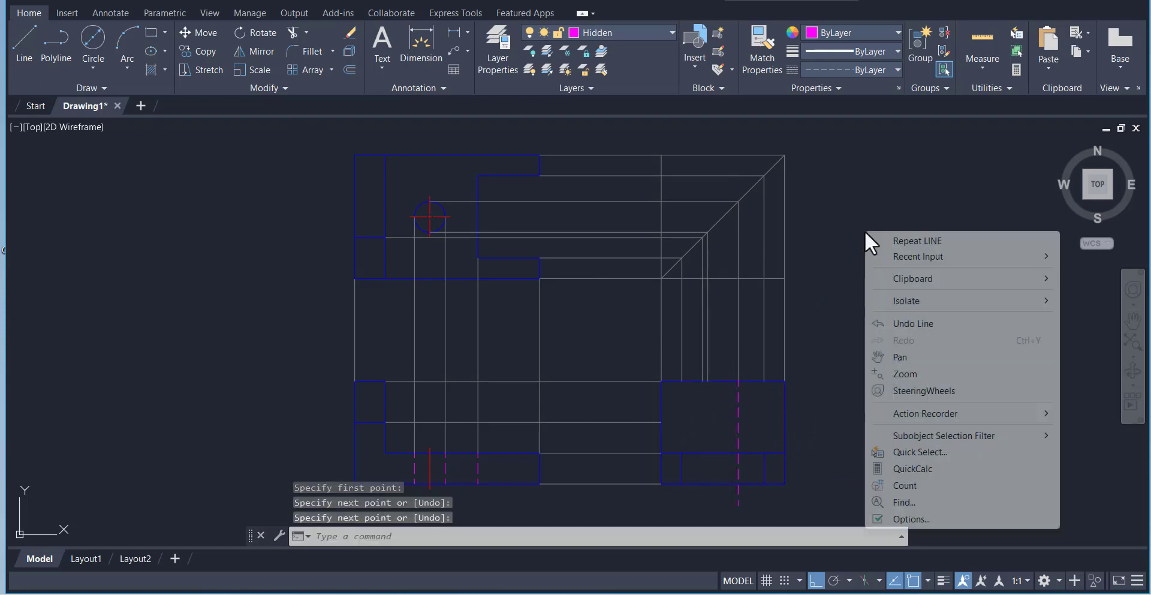
pyautogui.click(891, 240)
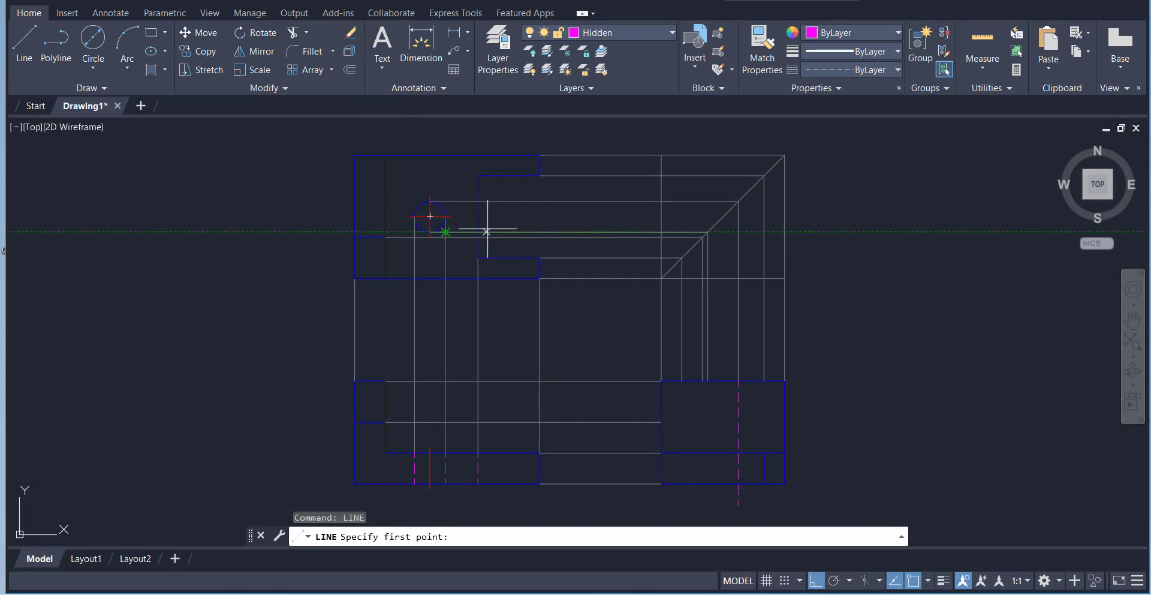
pyautogui.click(707, 380)
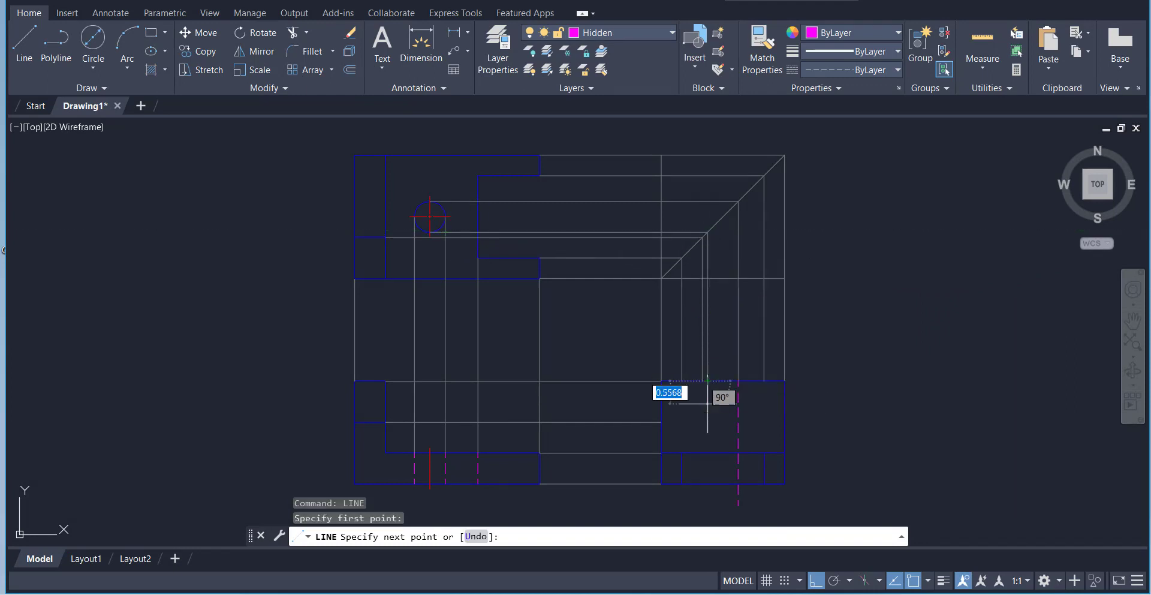
pyautogui.click(708, 502)
pyautogui.rightClick(883, 363)
pyautogui.click(898, 374)
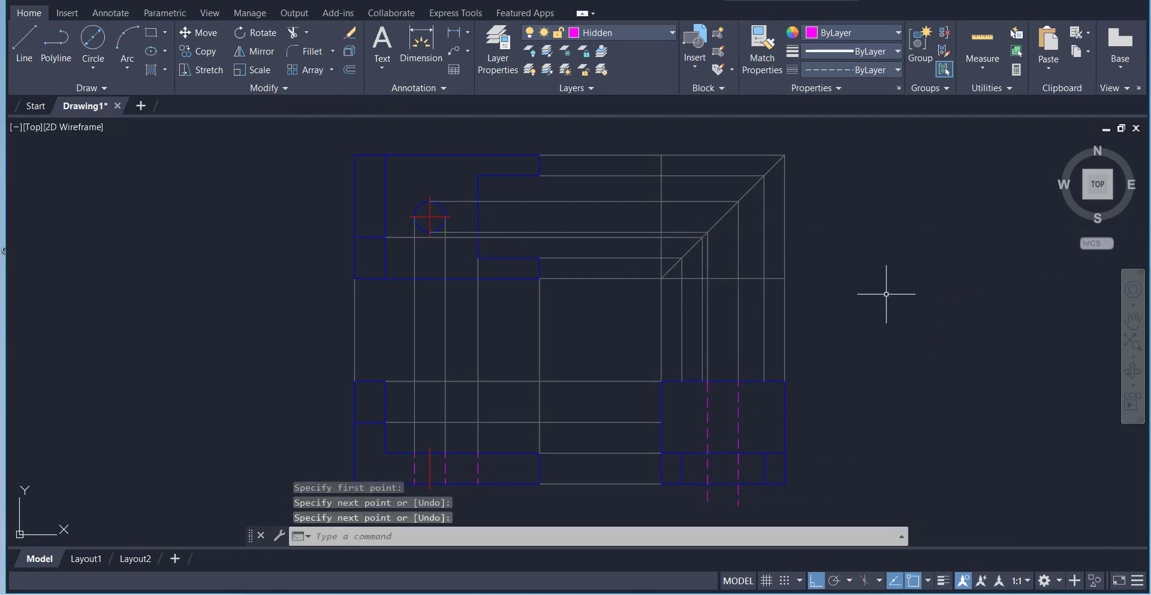
# Step: Trim the two hidden hole lines in the side view to the base strip, removing their ends above and below it
pyautogui.click(298, 33)
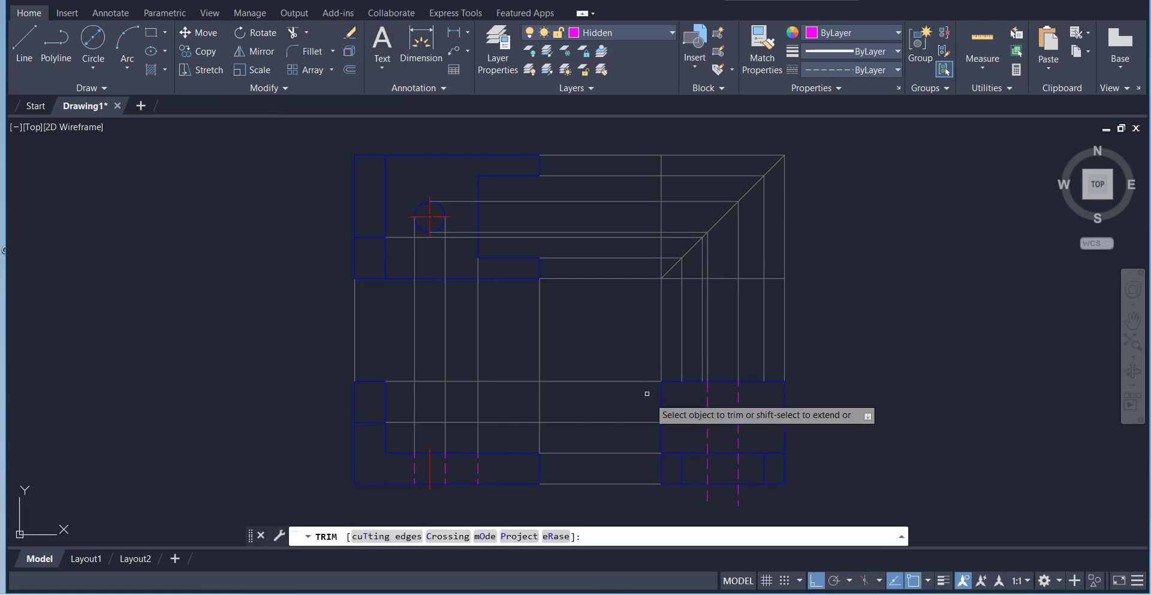
pyautogui.click(737, 430)
pyautogui.click(707, 421)
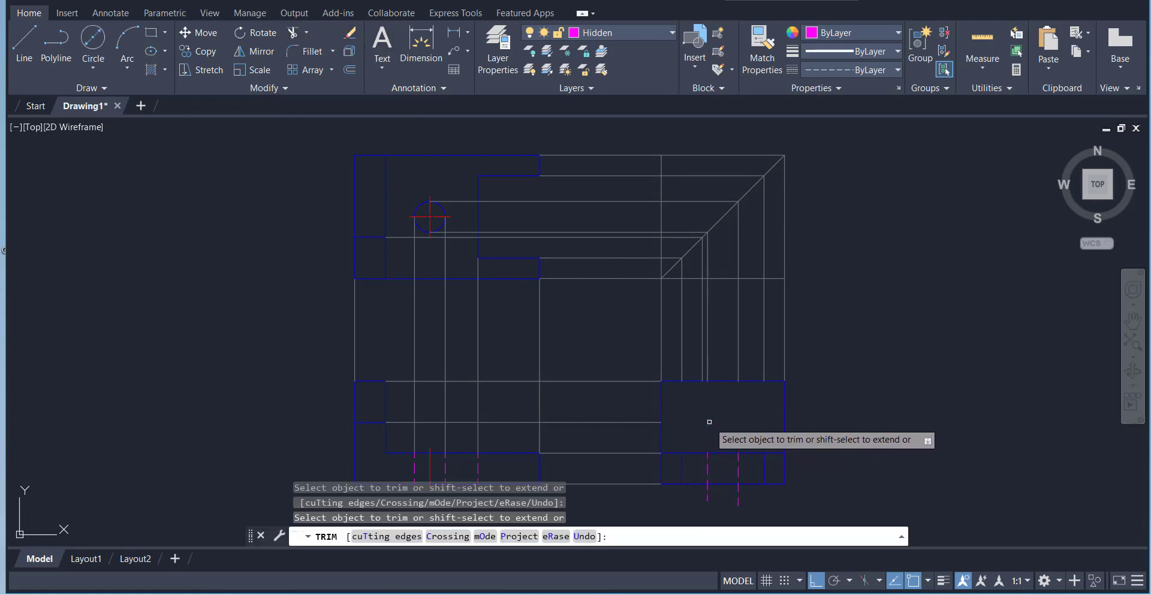
pyautogui.click(706, 501)
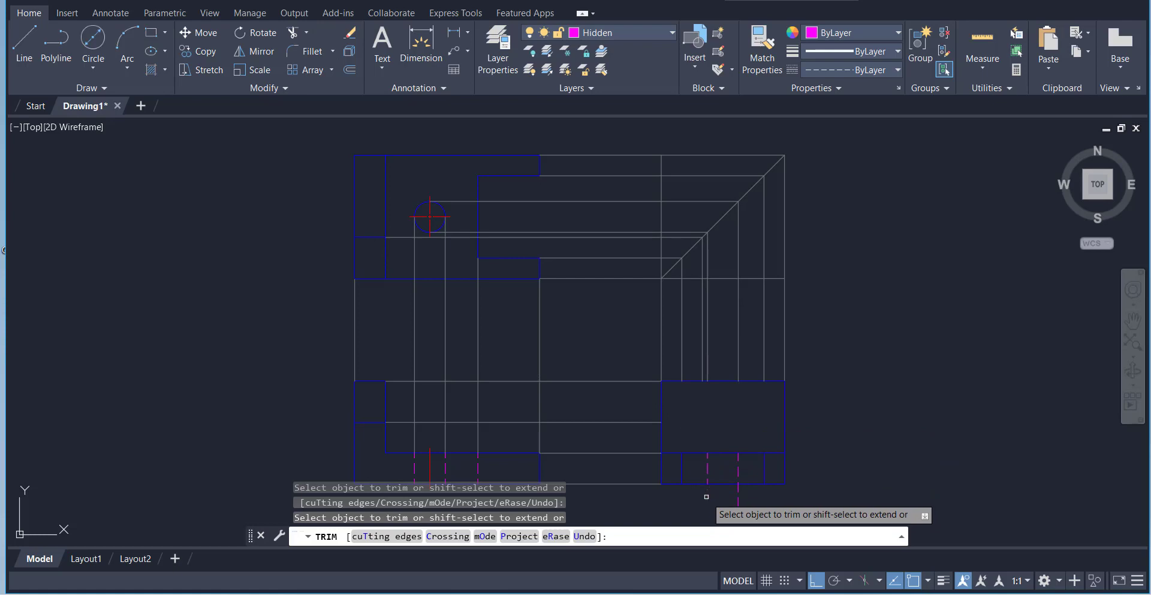
pyautogui.rightClick(864, 355)
pyautogui.click(899, 363)
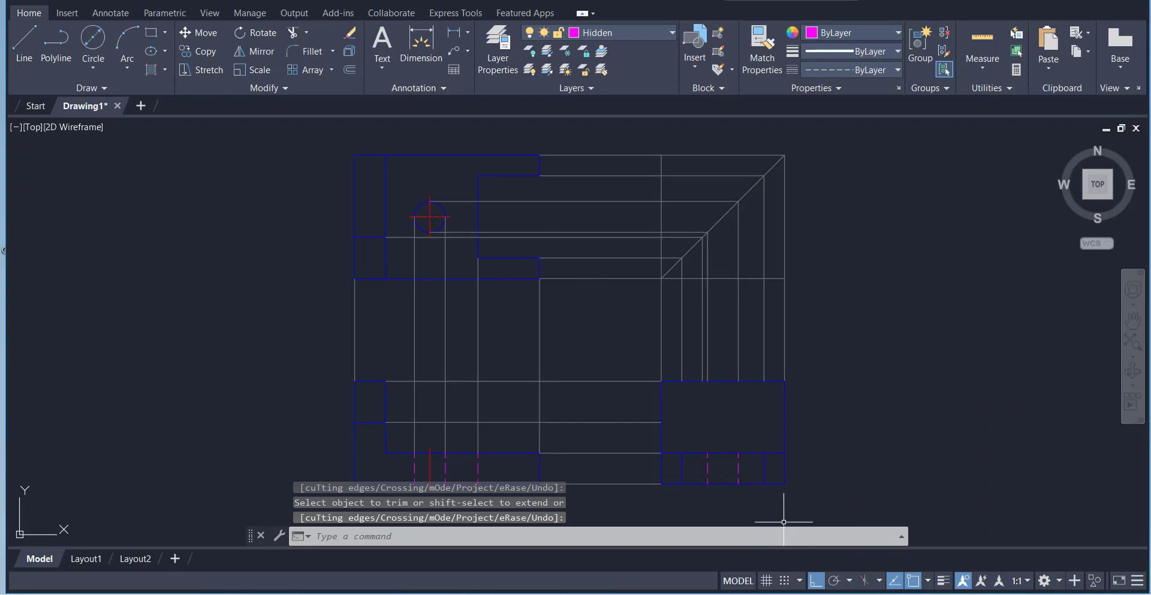
# Step: Check the isometric reference image, and draw the side view's diagonal corner line from the upright ledge projection to the ledge height on the outer edge
pyautogui.hotkey('alt', 'Tab')
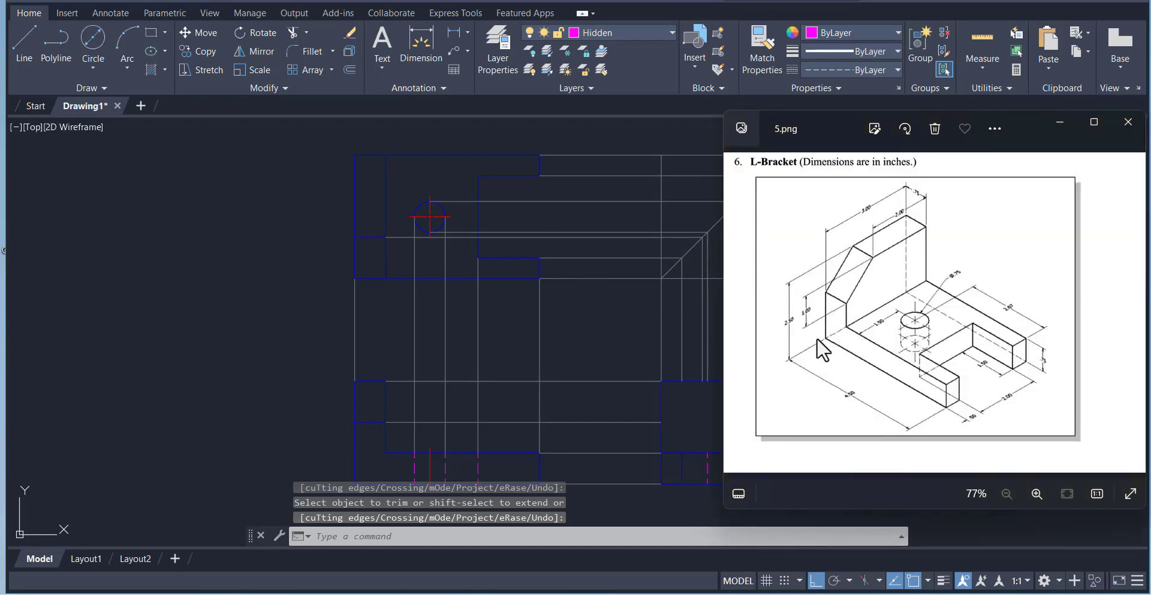
pyautogui.hotkey('alt', 'Tab')
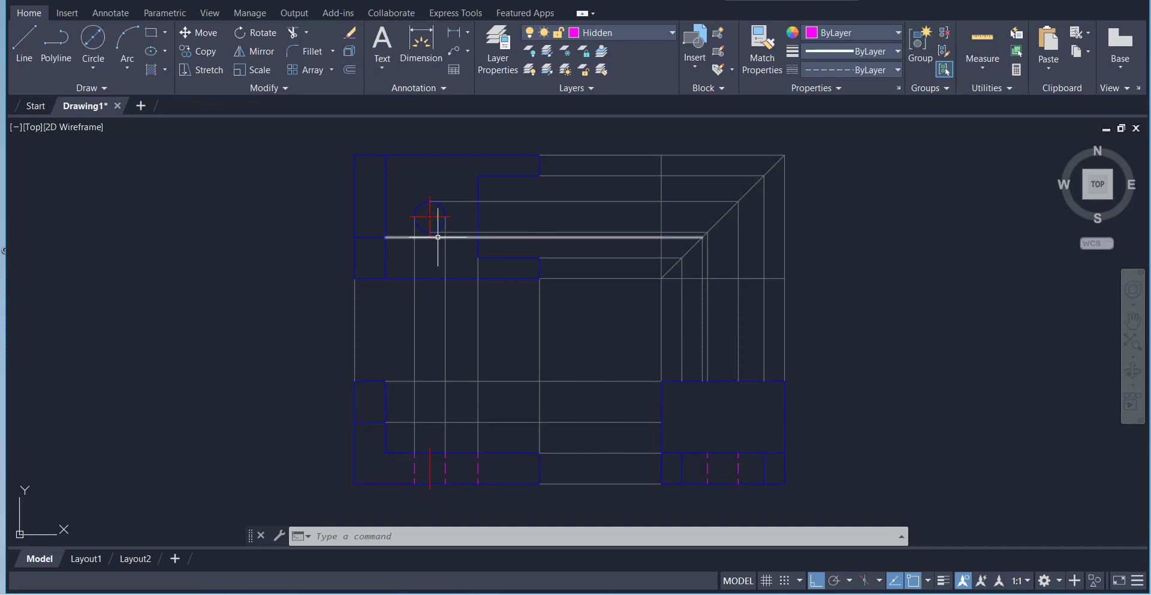
pyautogui.click(25, 36)
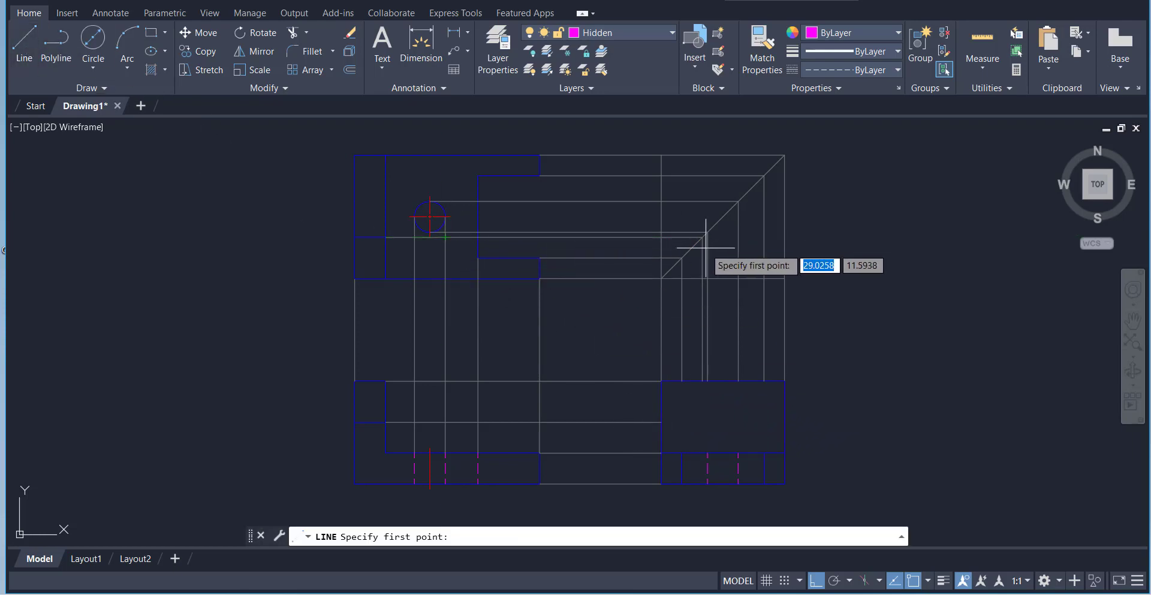
pyautogui.click(703, 381)
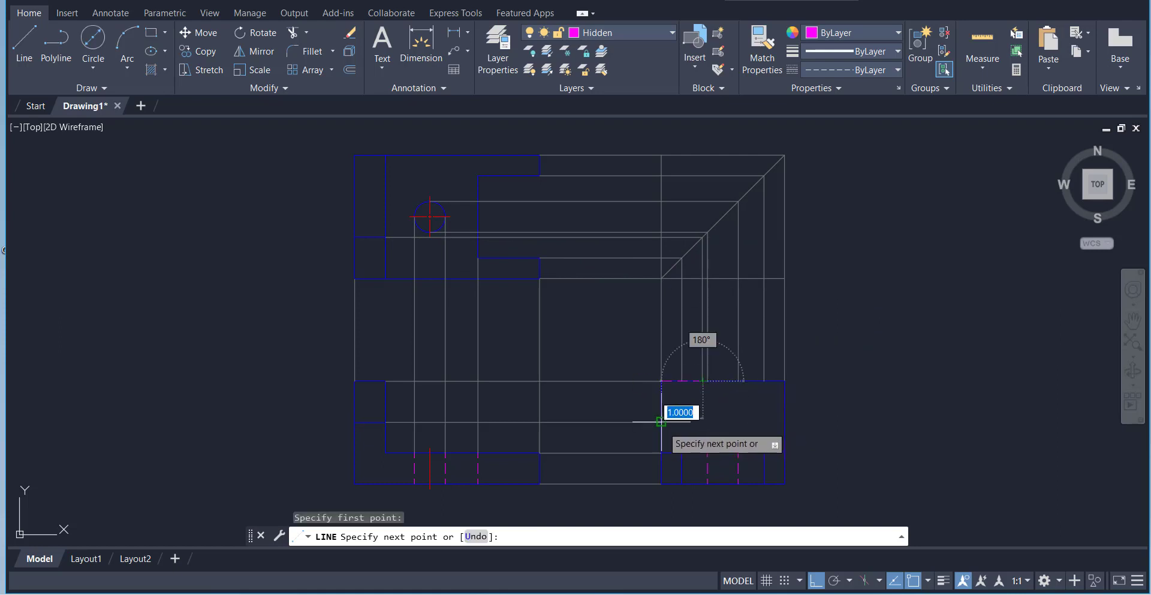
pyautogui.click(661, 421)
pyautogui.rightClick(846, 384)
pyautogui.click(868, 390)
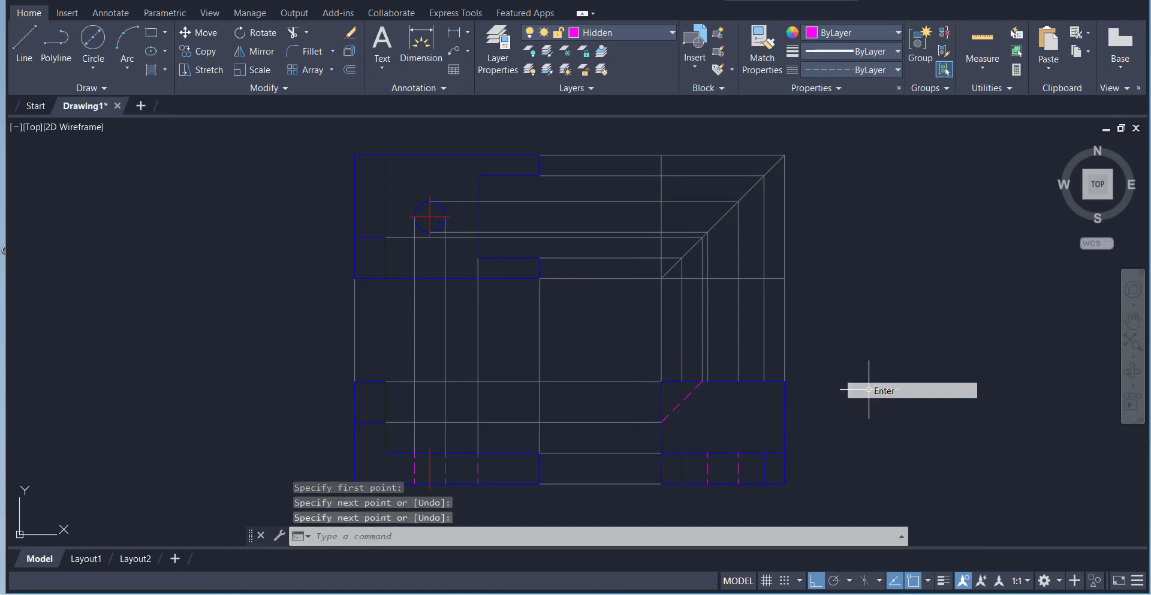
# Step: Move the side view's diagonal corner line to the Contours layer
pyautogui.click(693, 389)
pyautogui.click(621, 33)
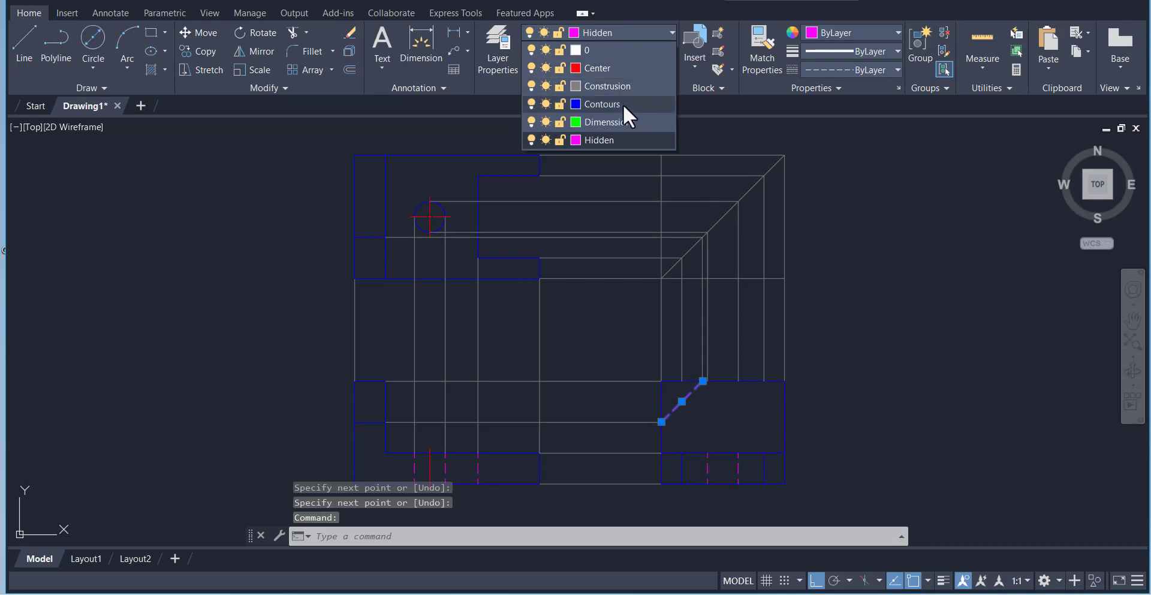
pyautogui.click(626, 115)
pyautogui.press('Escape')
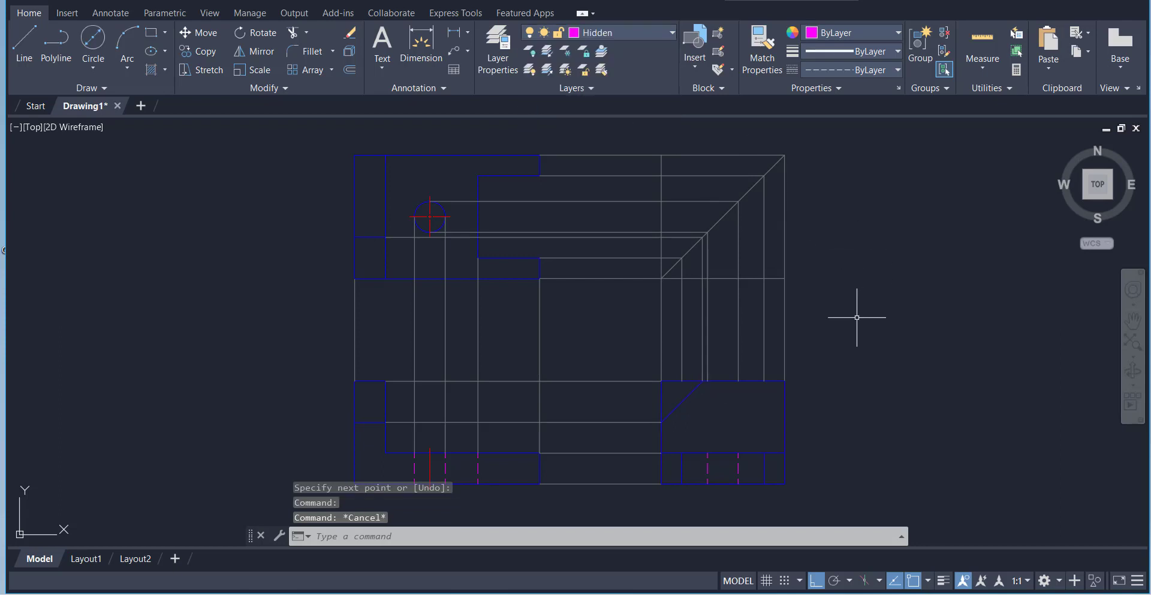
# Step: Trim away the side view's contour edges outside the diagonal corner line
pyautogui.click(303, 31)
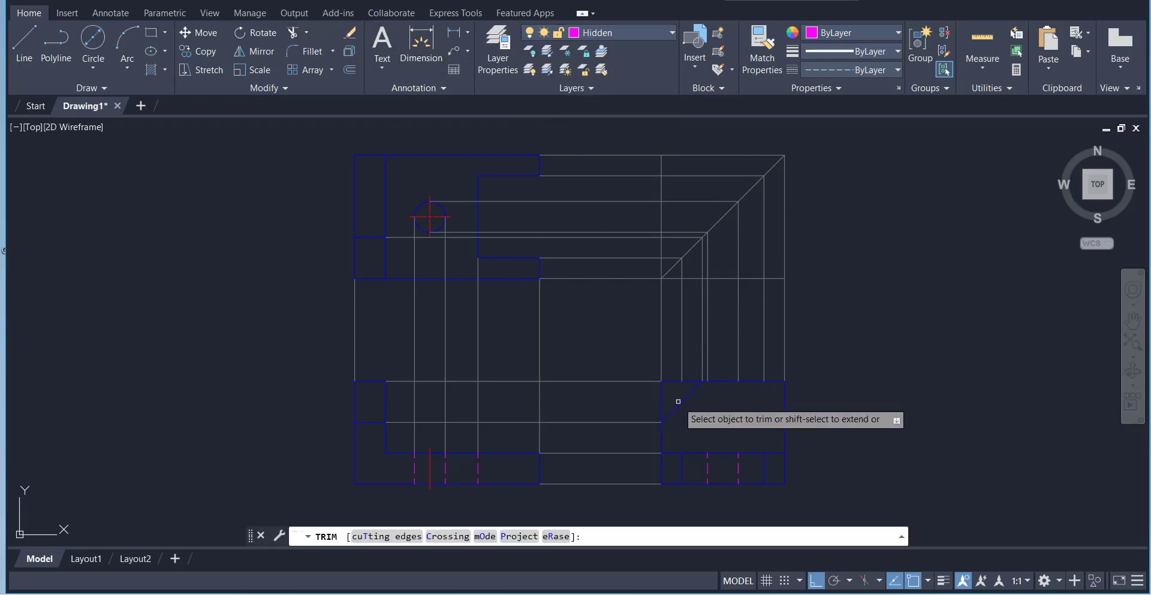
pyautogui.moveTo(672, 384); pyautogui.dragTo(668, 385)
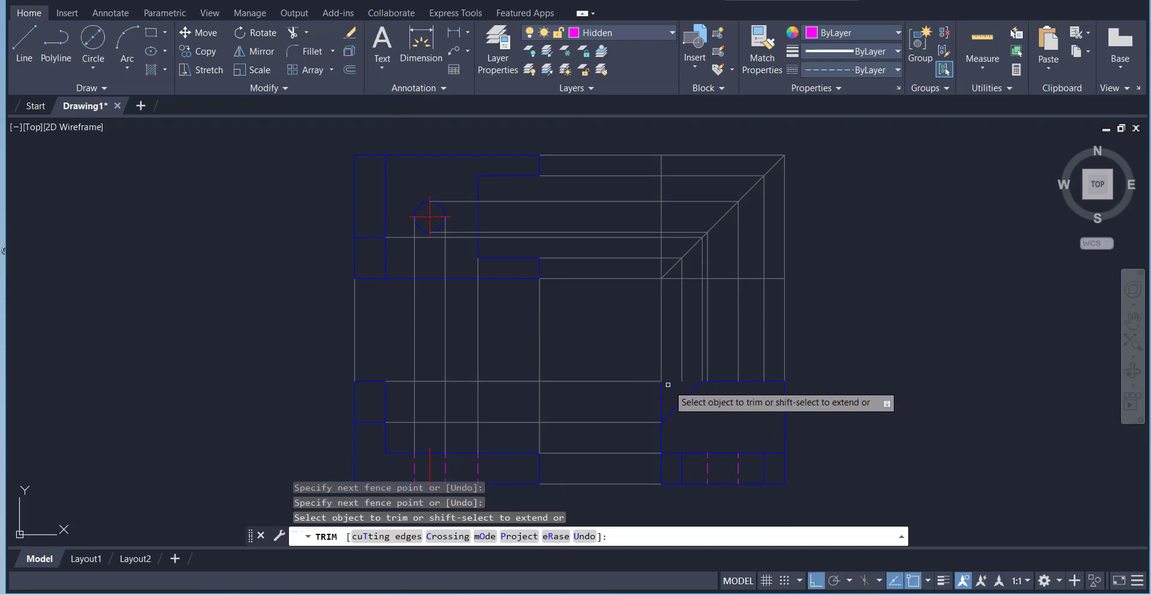
pyautogui.click(662, 396)
pyautogui.click(938, 357)
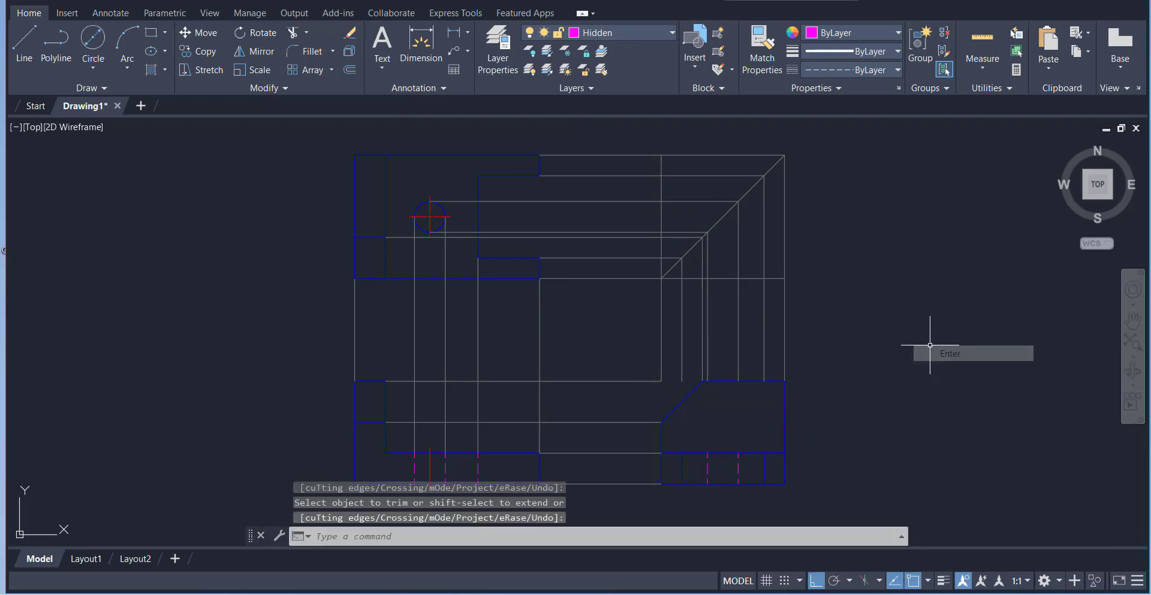
# Step: Check the isometric reference image, and turn off the Construsion layer so only the finished views remain displayed
pyautogui.hotkey('alt', 'Tab')
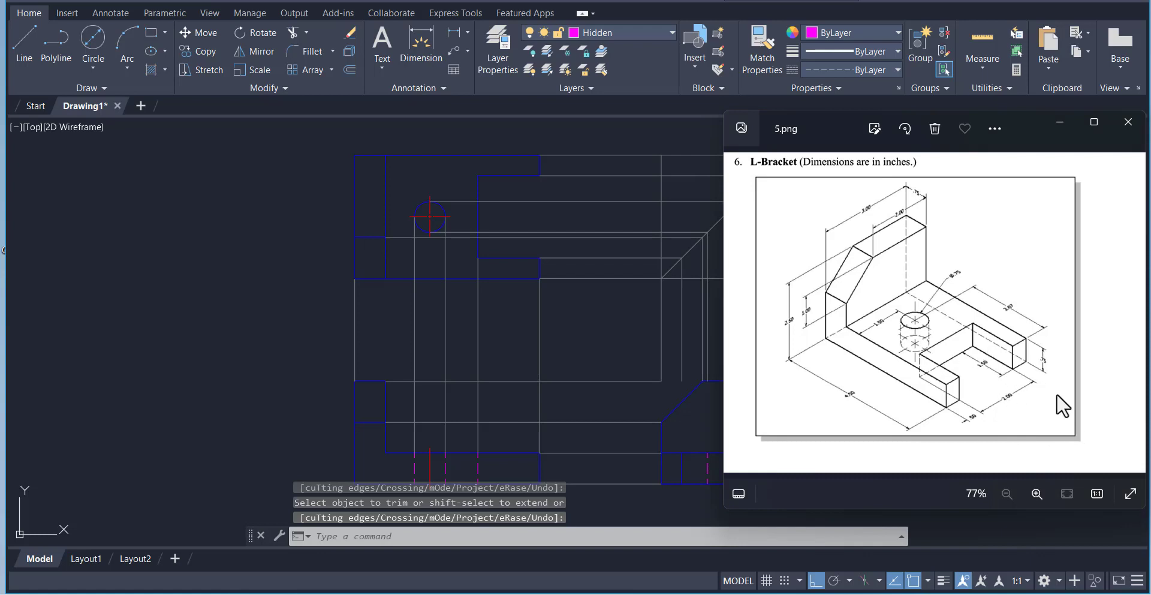
pyautogui.hotkey('alt', 'Tab')
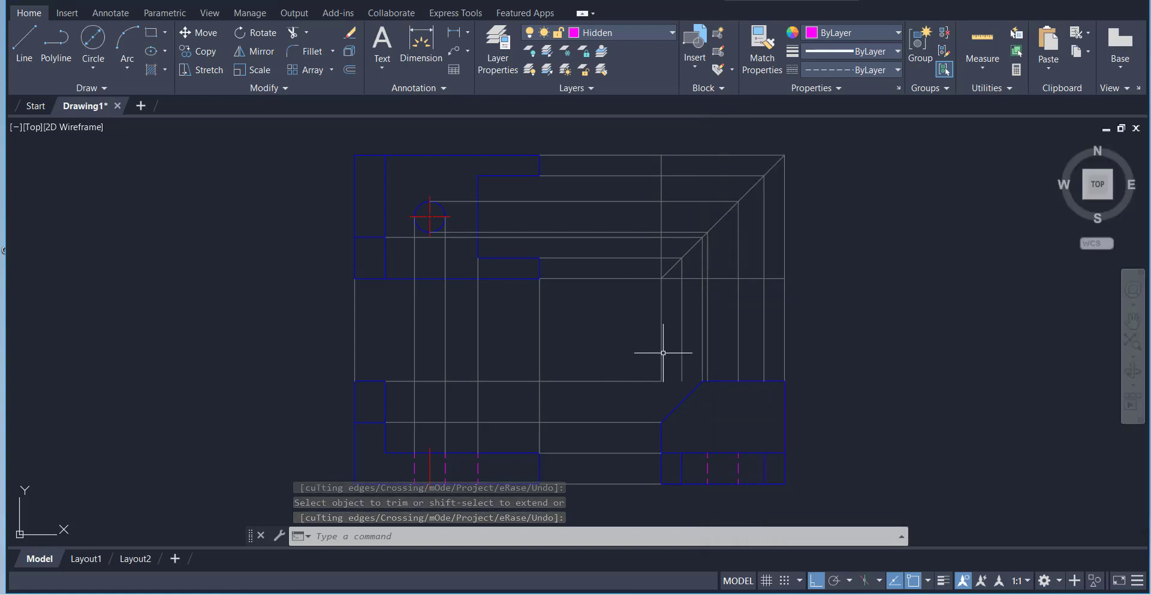
pyautogui.click(620, 31)
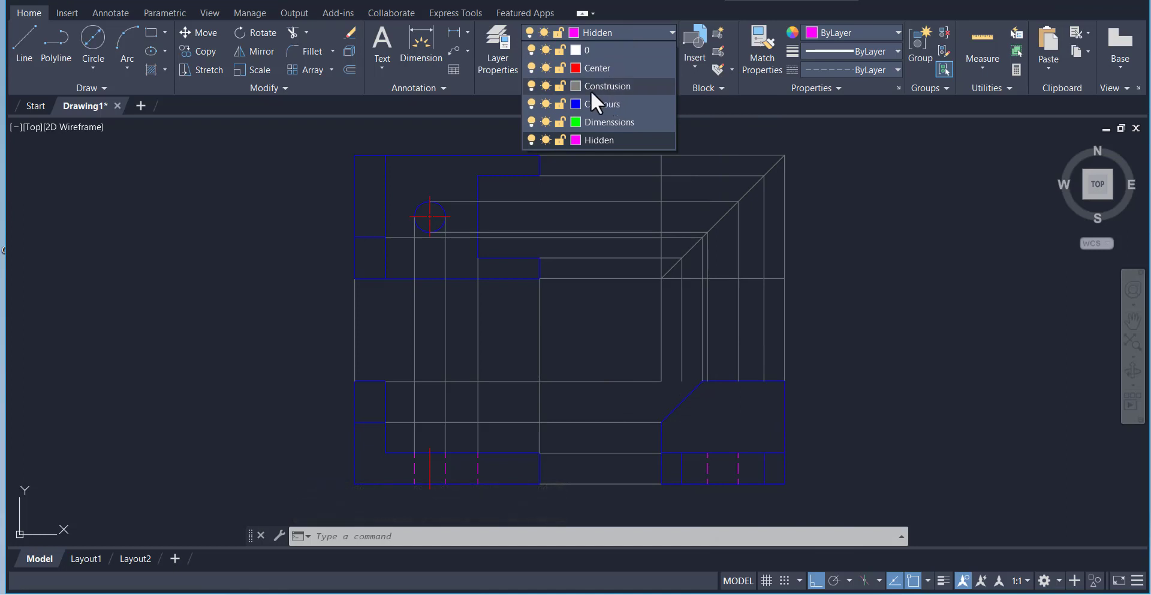
pyautogui.click(531, 86)
pyautogui.scroll(-2, 713, 243)
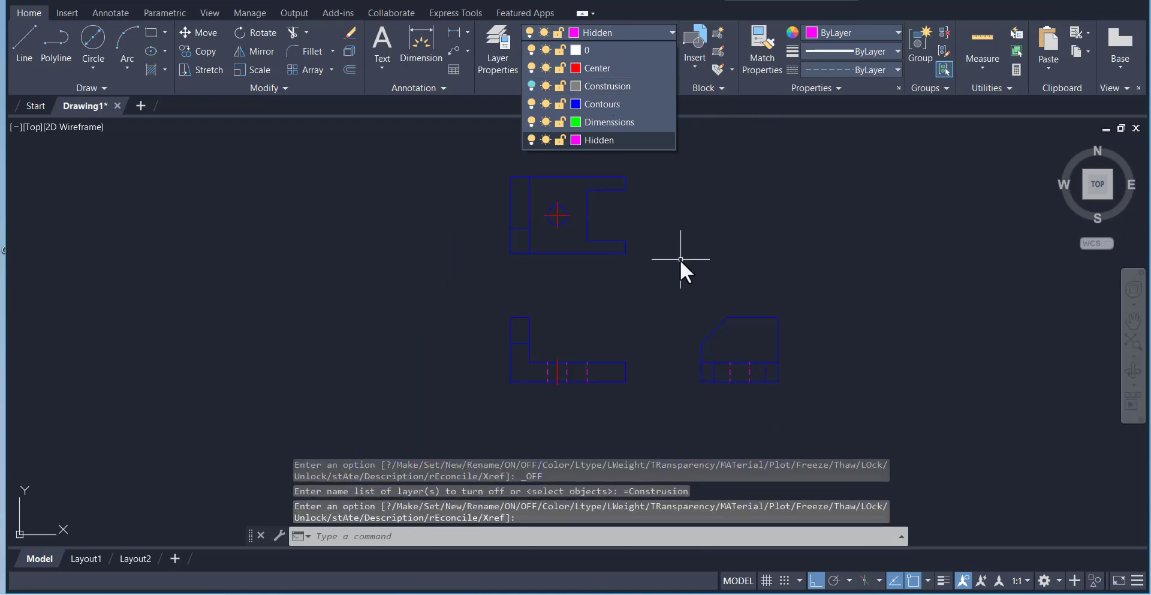
pyautogui.click(706, 170)
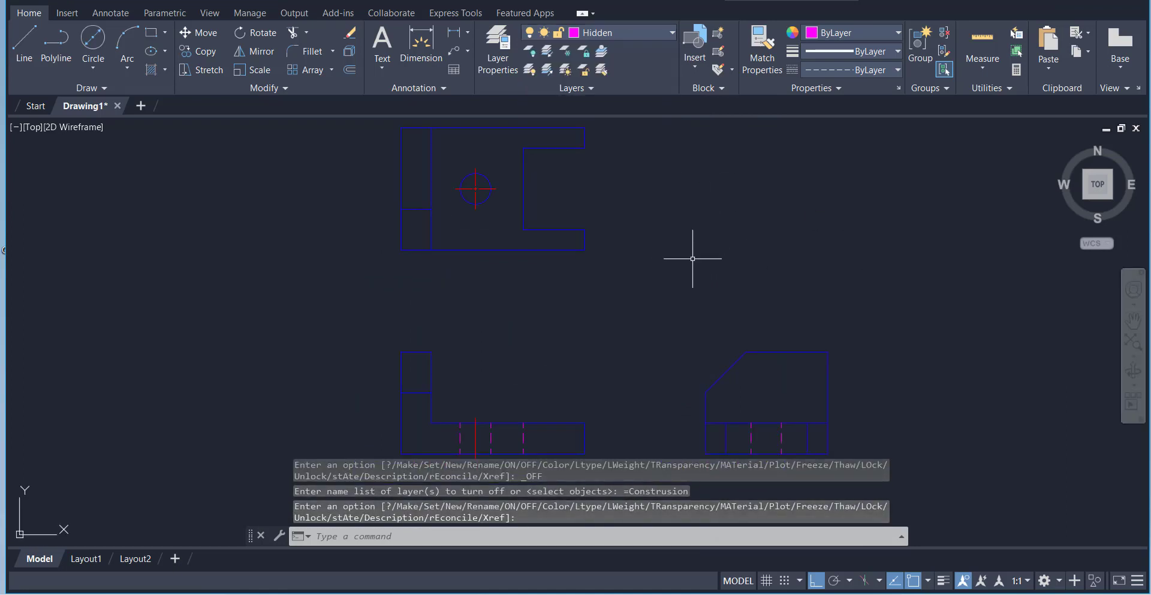
# Step: Make the Dimenssions layer current and dimension the front view's overall length and height and the top view's overall depth
pyautogui.click(615, 29)
pyautogui.click(616, 123)
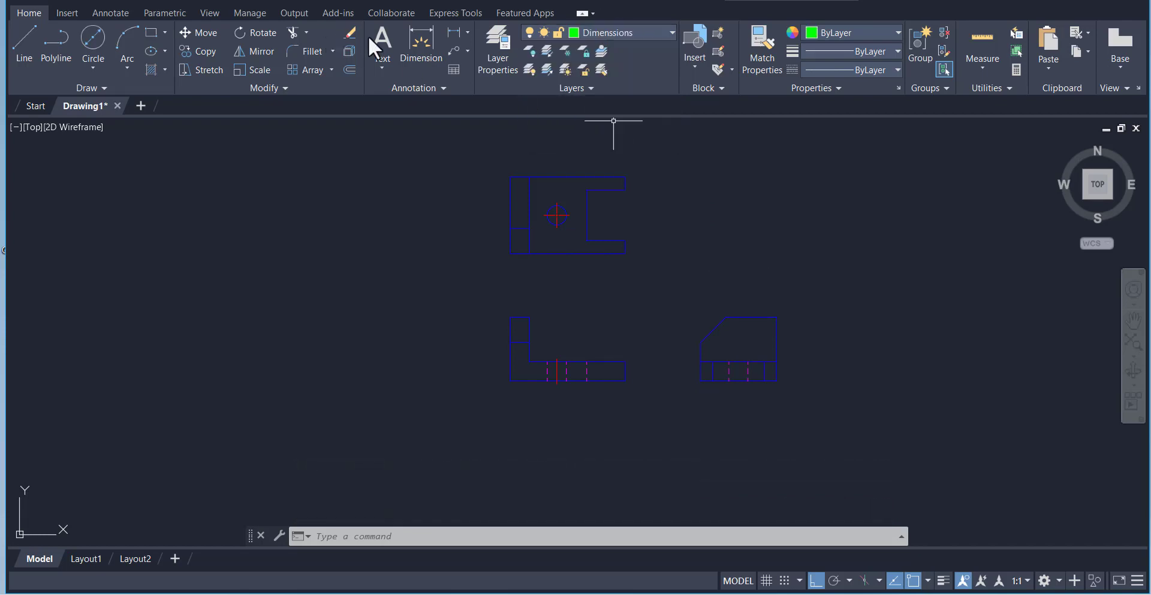
pyautogui.click(421, 43)
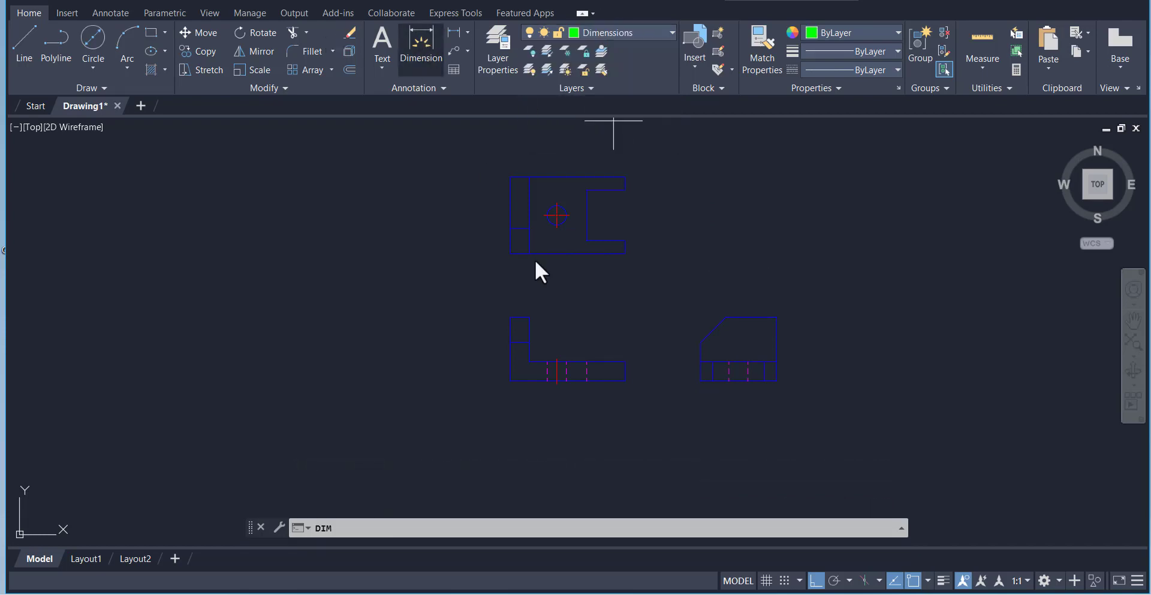
pyautogui.click(606, 382)
pyautogui.click(576, 414)
pyautogui.click(510, 361)
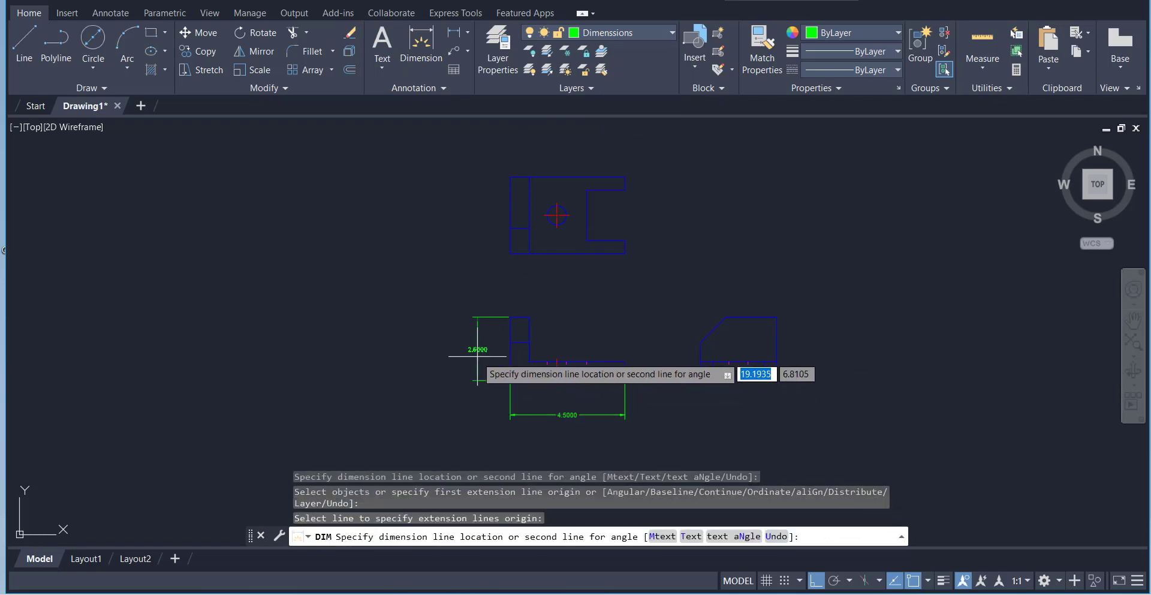
pyautogui.click(472, 355)
pyautogui.click(510, 214)
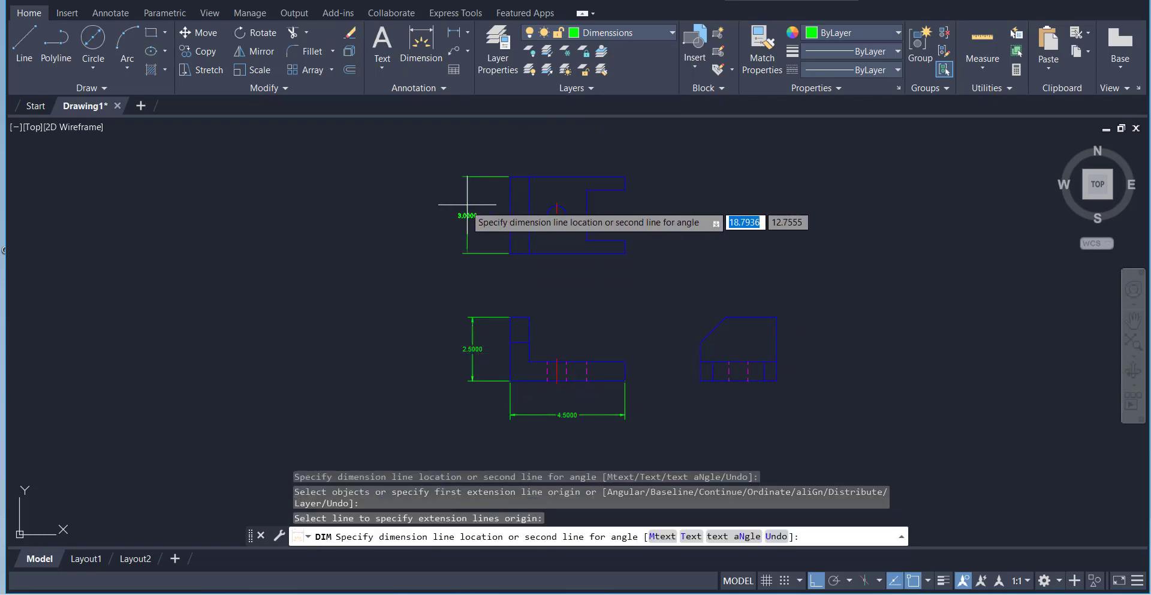
pyautogui.click(437, 207)
# Step: Dimension the upper arm's width and the slot opening beside the top view's open end
pyautogui.scroll(2, 631, 159)
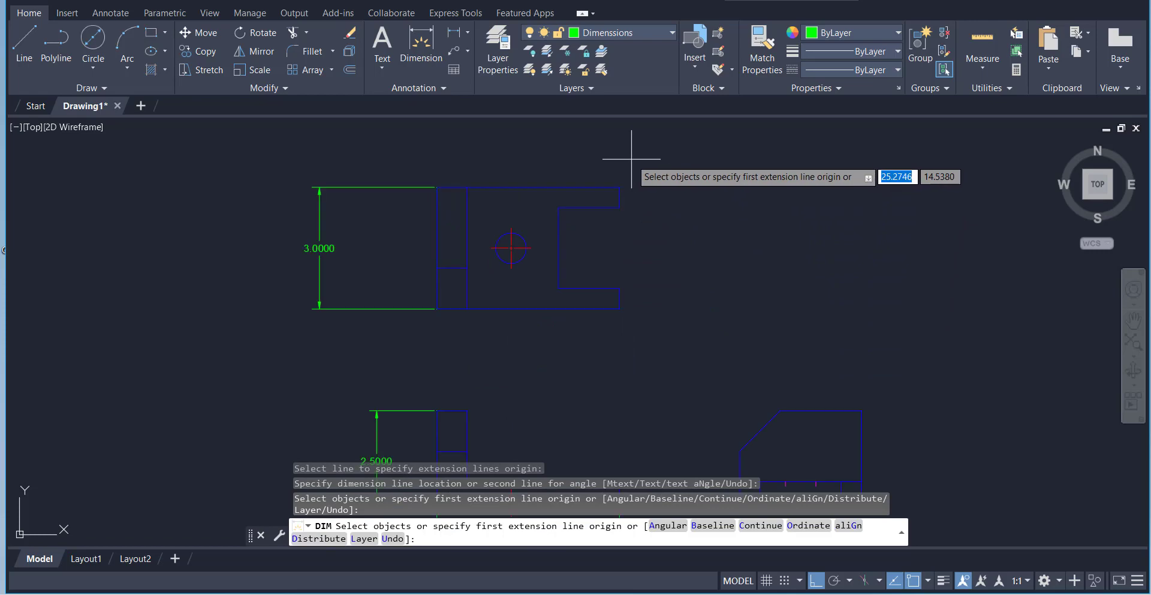
pyautogui.click(619, 187)
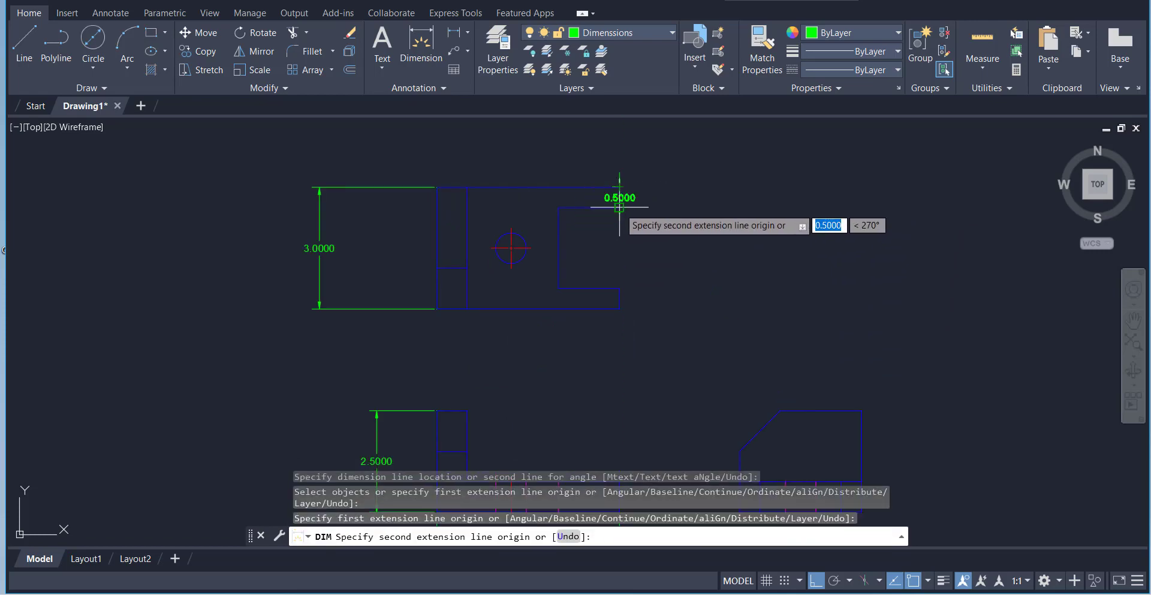
pyautogui.click(619, 207)
pyautogui.click(698, 193)
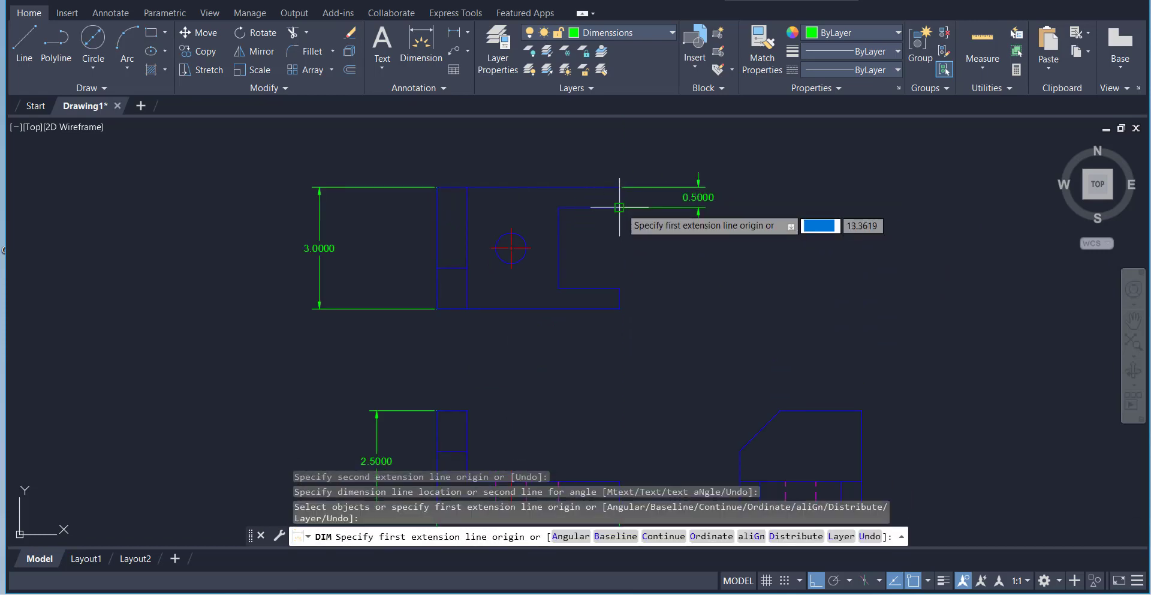
pyautogui.click(619, 207)
pyautogui.click(620, 289)
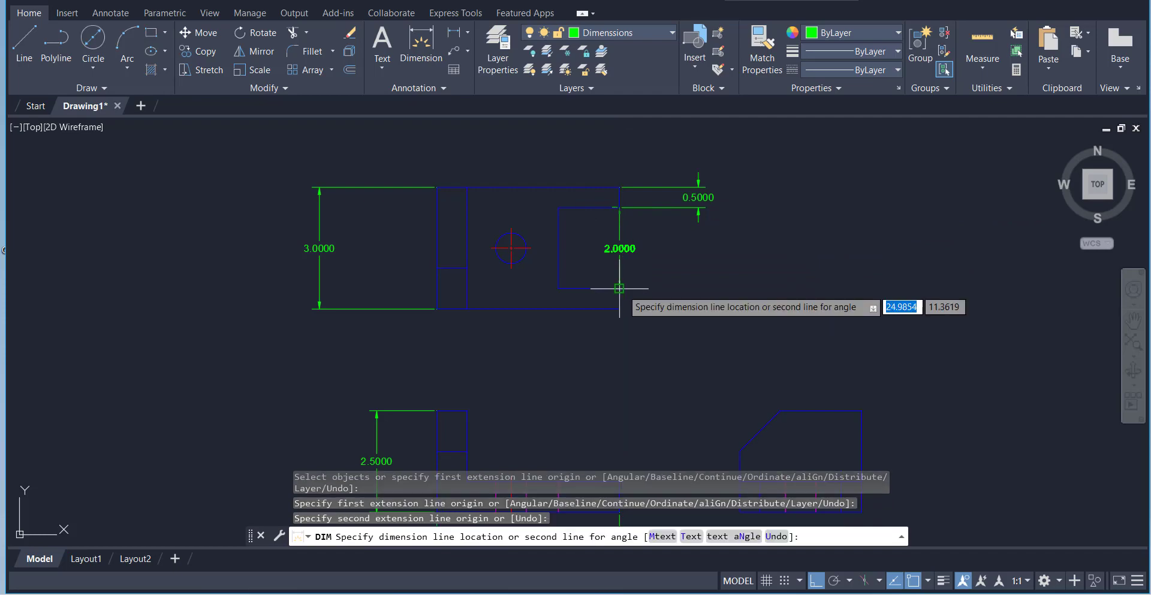
pyautogui.click(698, 257)
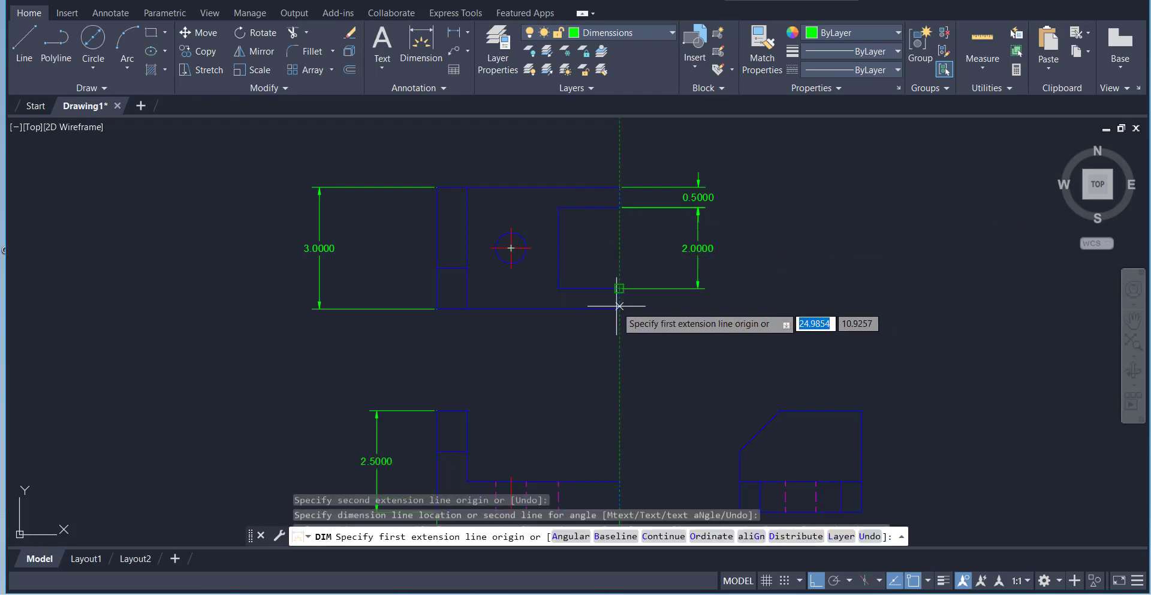
# Step: Dimension the hole center's distances from the open end and from the lower edge in the top view
pyautogui.click(619, 187)
pyautogui.click(510, 231)
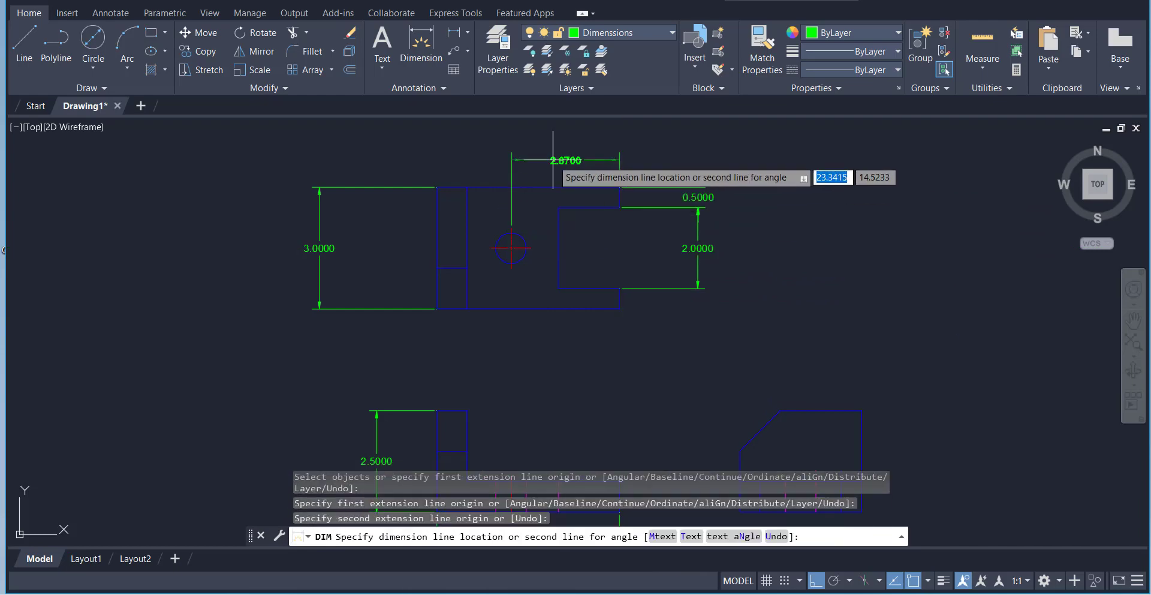
pyautogui.click(557, 149)
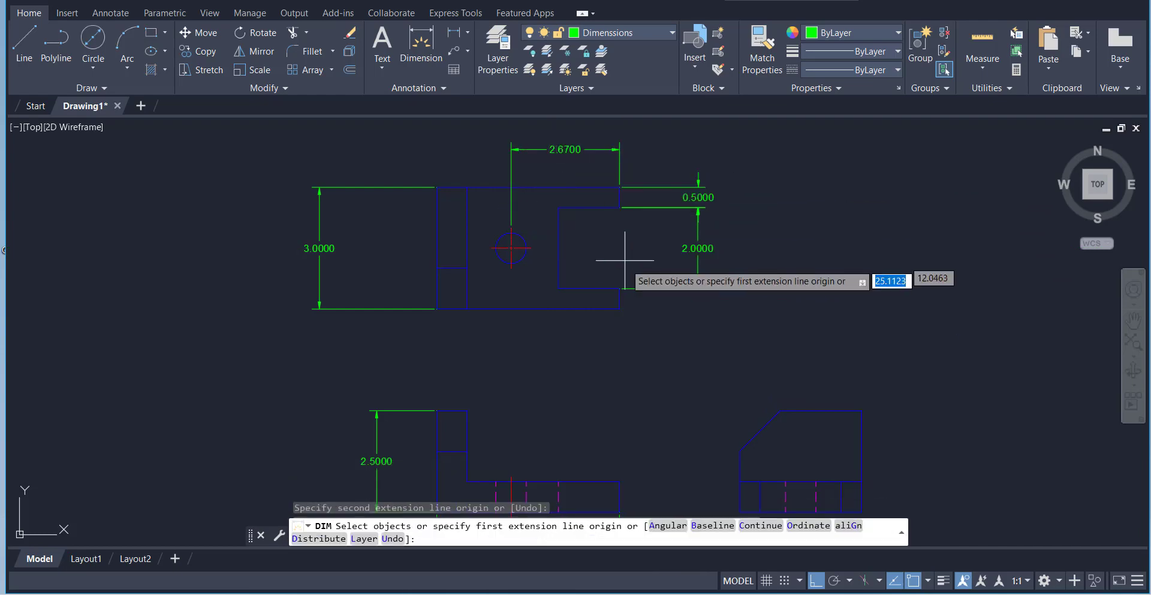
pyautogui.click(619, 308)
pyautogui.click(511, 247)
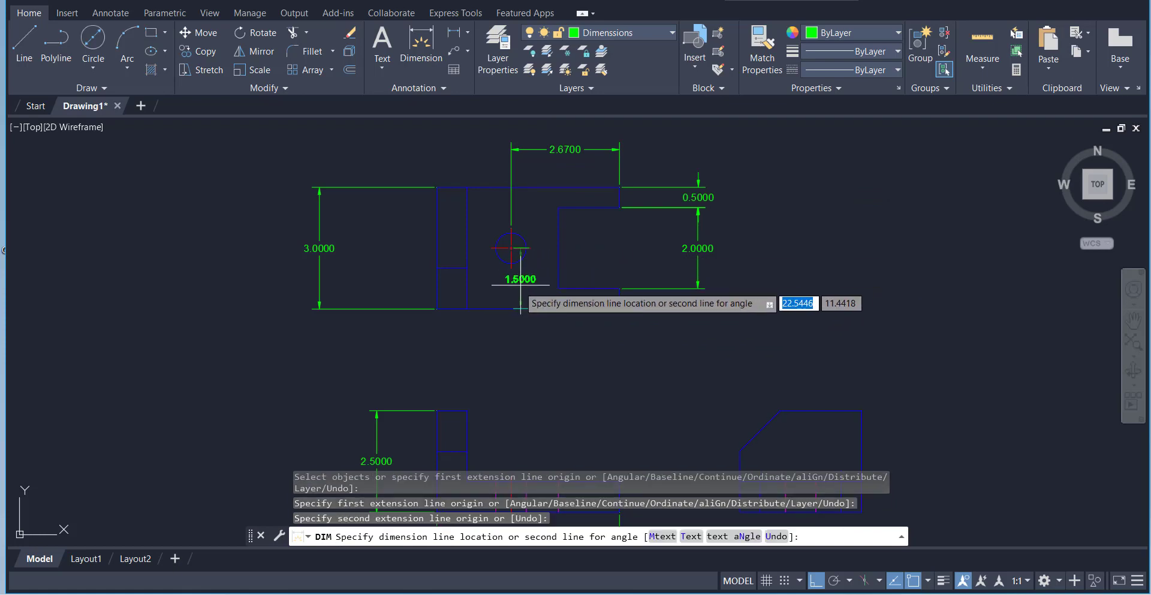
pyautogui.click(395, 278)
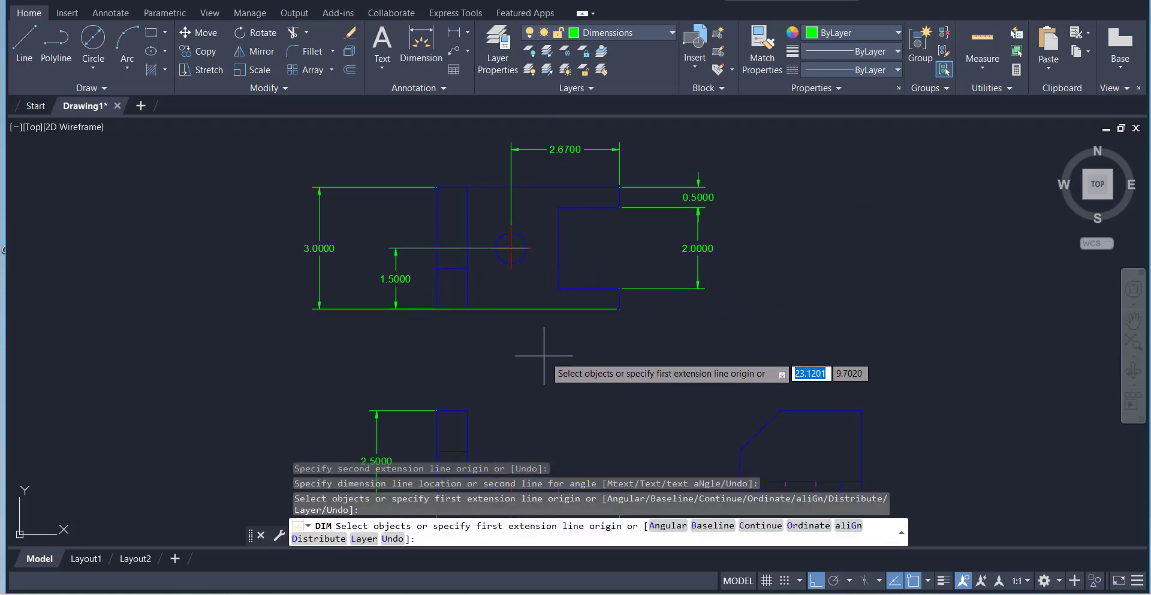
pyautogui.press('Return')
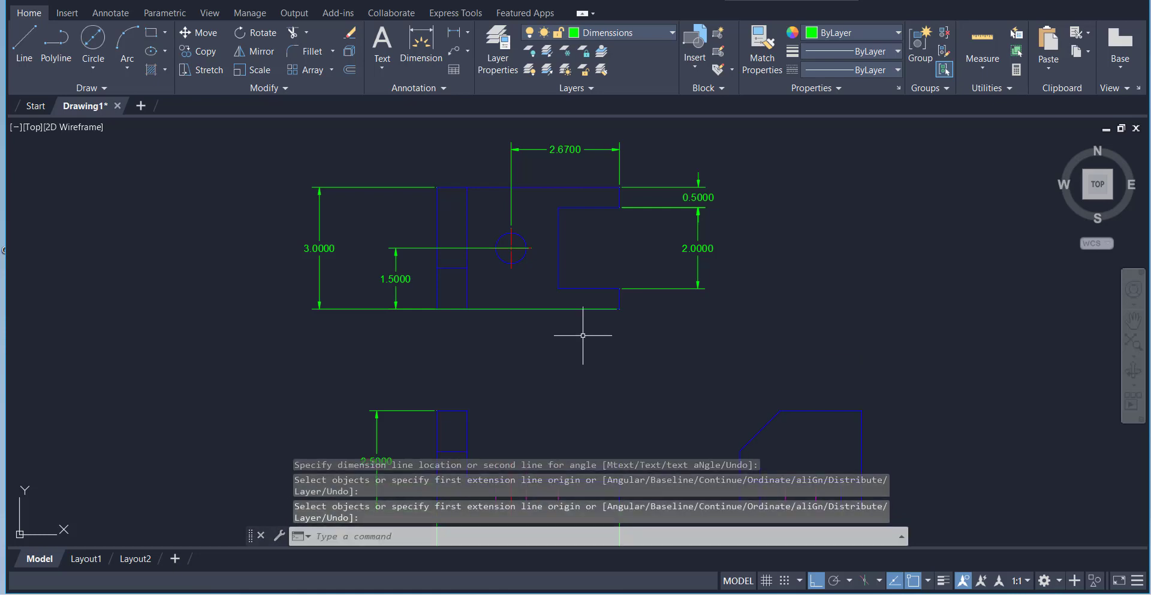
# Step: Shorten the vertical hole dimension's extension lines to start at the top view's lower outer corner and the hole center
pyautogui.click(606, 311)
pyautogui.click(619, 308)
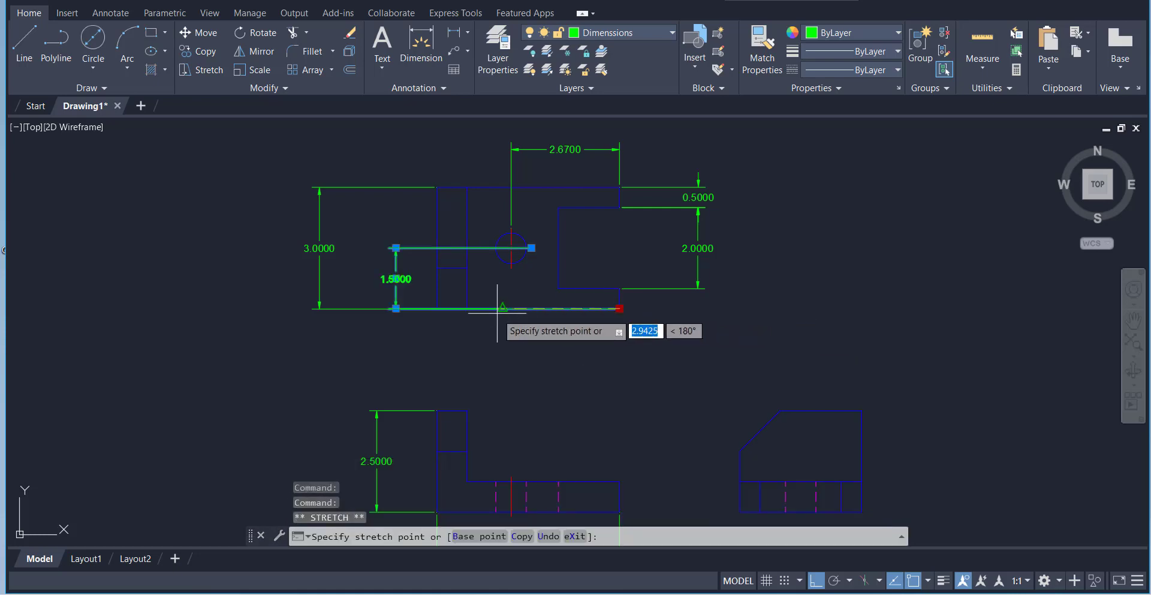
pyautogui.press('Escape')
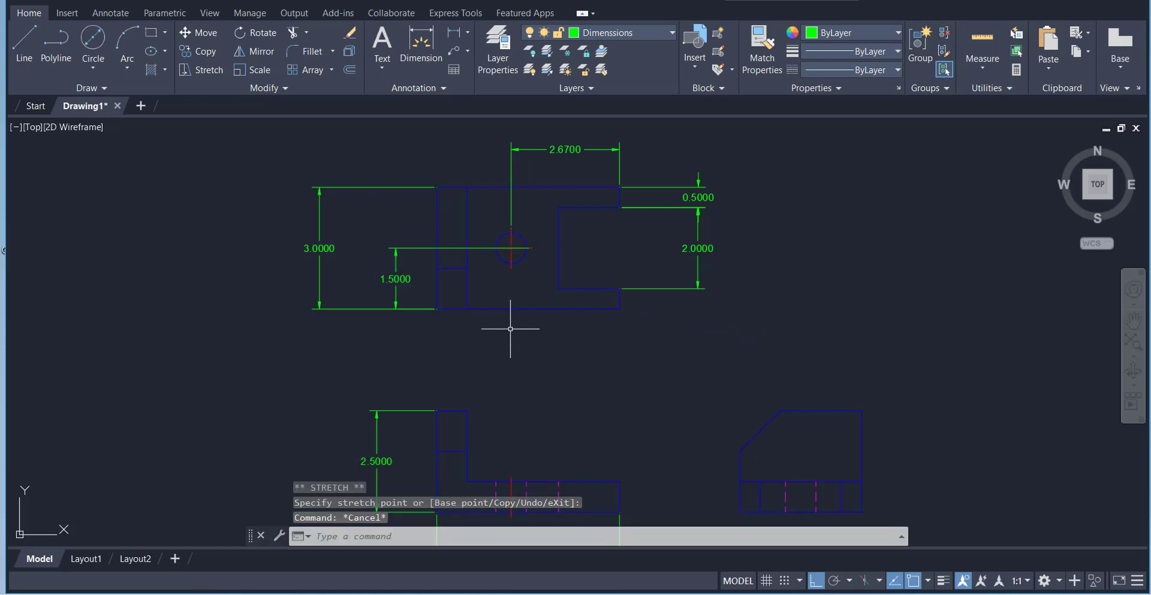
pyautogui.click(520, 247)
pyautogui.click(491, 248)
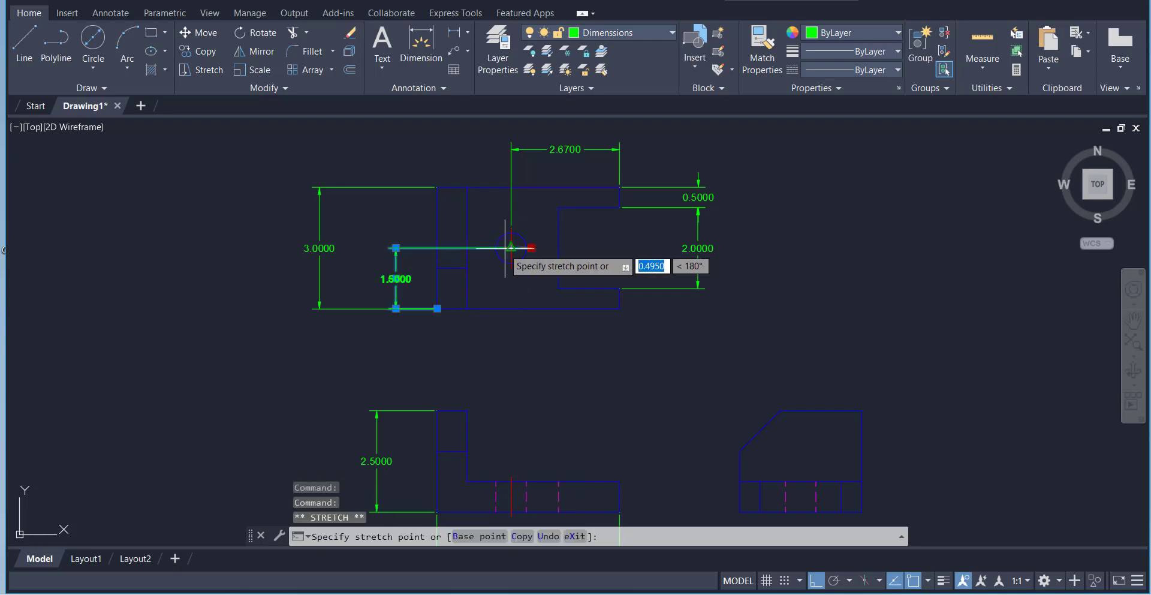
pyautogui.press('Escape')
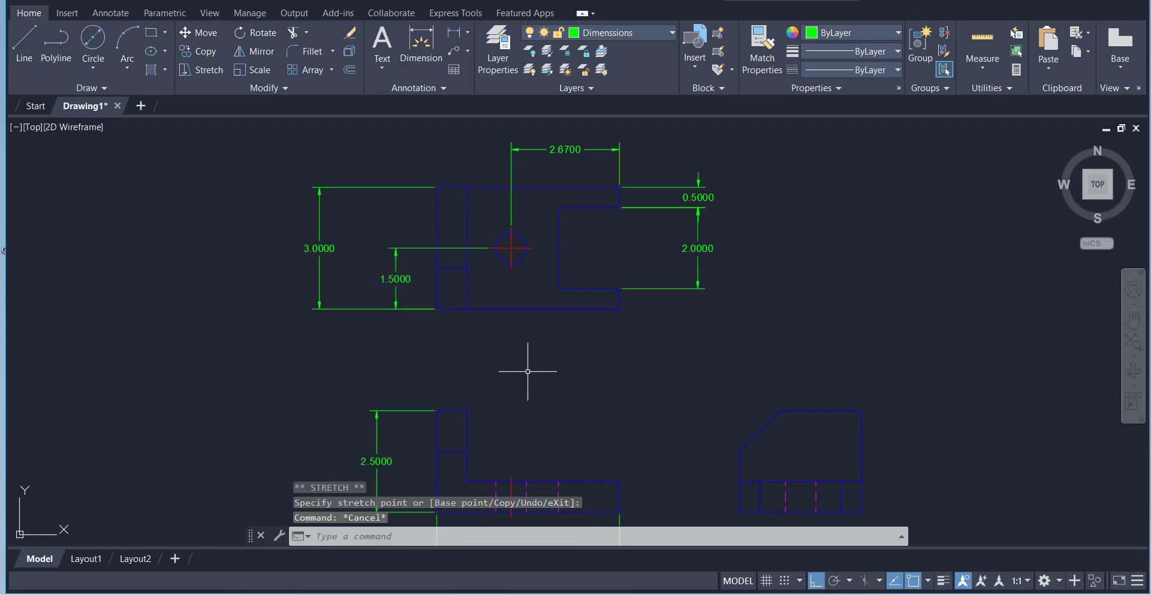
# Step: Dimension the vertical height of the side view's diagonal corner and the length of its upper horizontal edge
pyautogui.scroll(-3, 539, 335)
pyautogui.scroll(1, 572, 346)
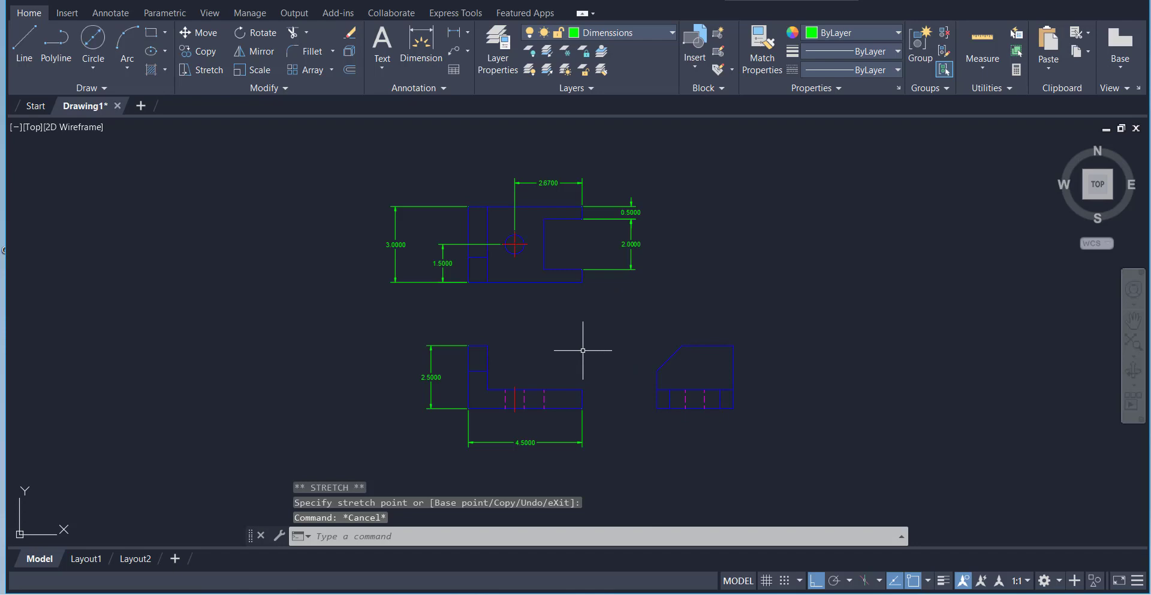
pyautogui.scroll(2, 583, 350)
pyautogui.scroll(-2, 583, 350)
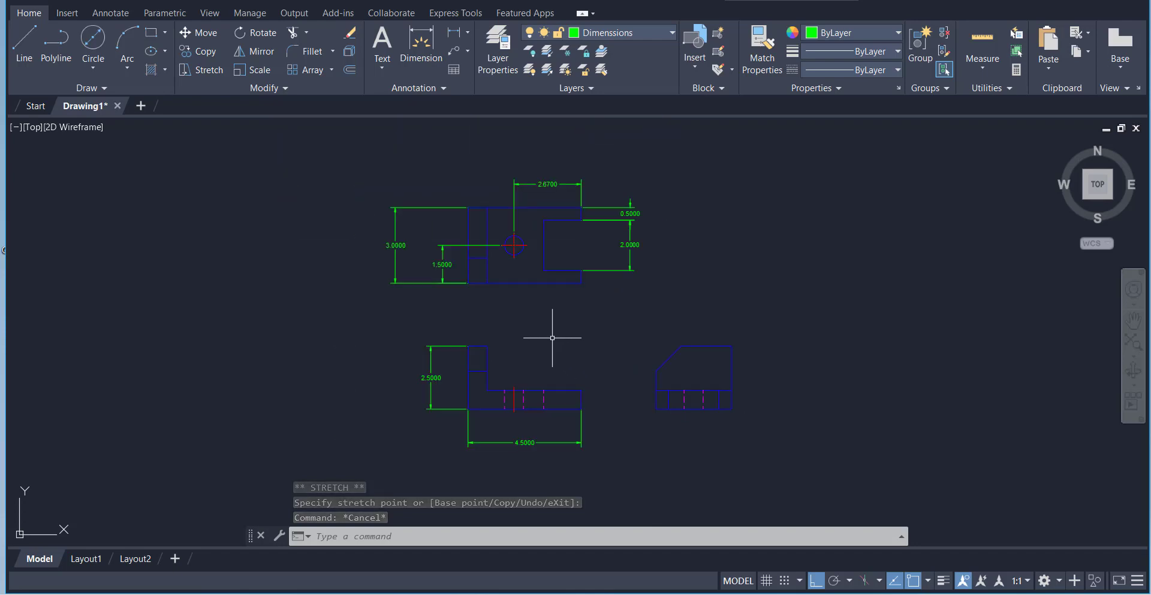
pyautogui.click(401, 37)
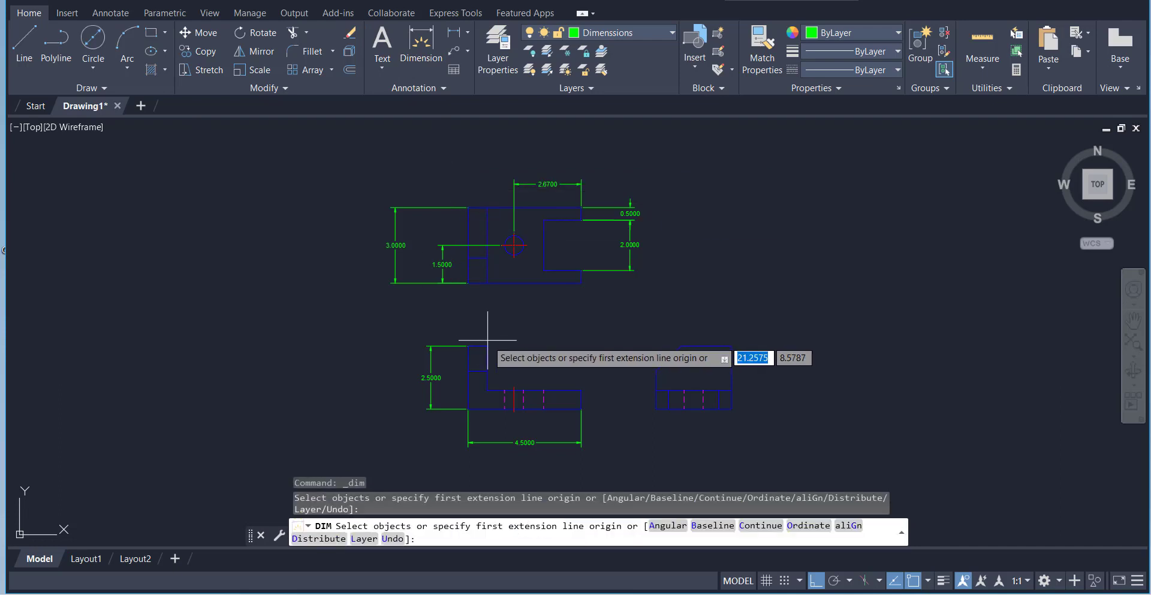
pyautogui.click(680, 346)
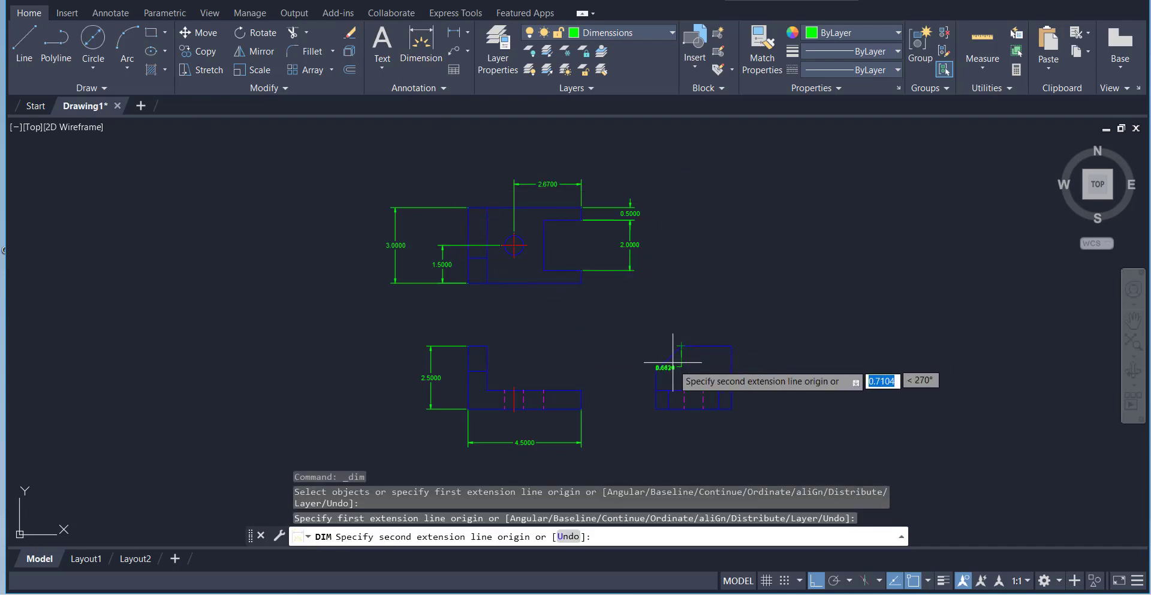
pyautogui.click(658, 371)
pyautogui.click(633, 358)
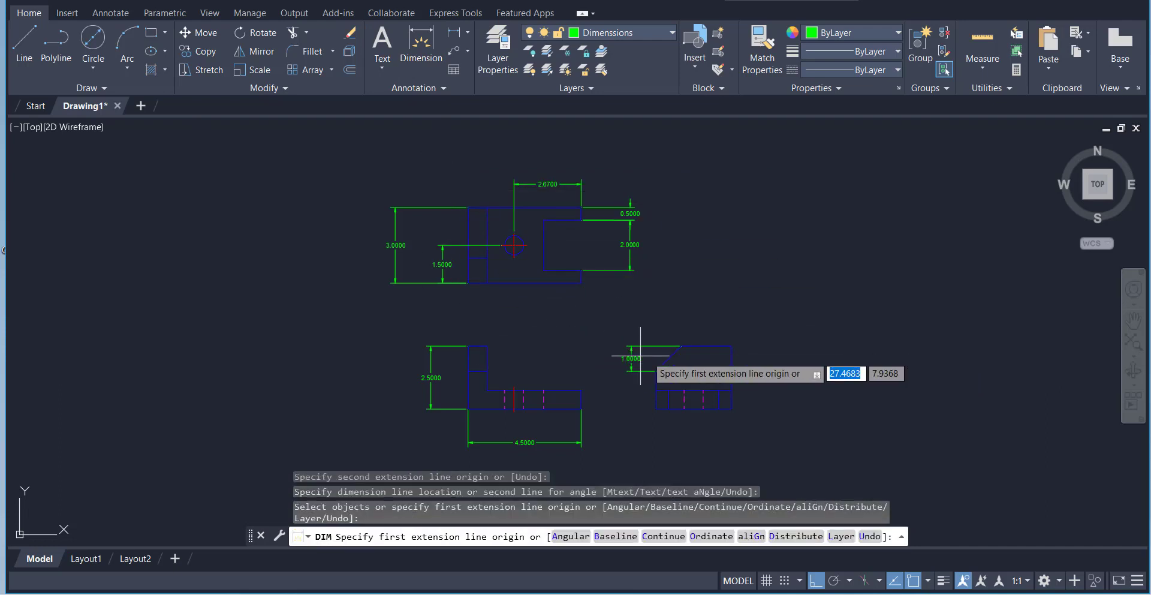
pyautogui.click(731, 346)
pyautogui.click(680, 346)
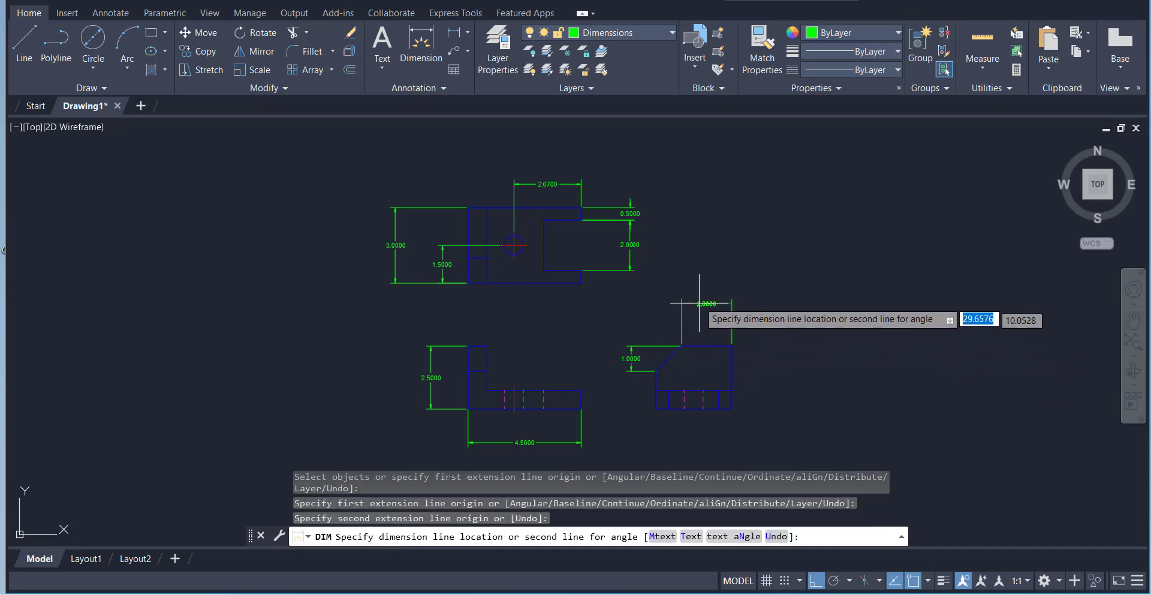
pyautogui.click(697, 322)
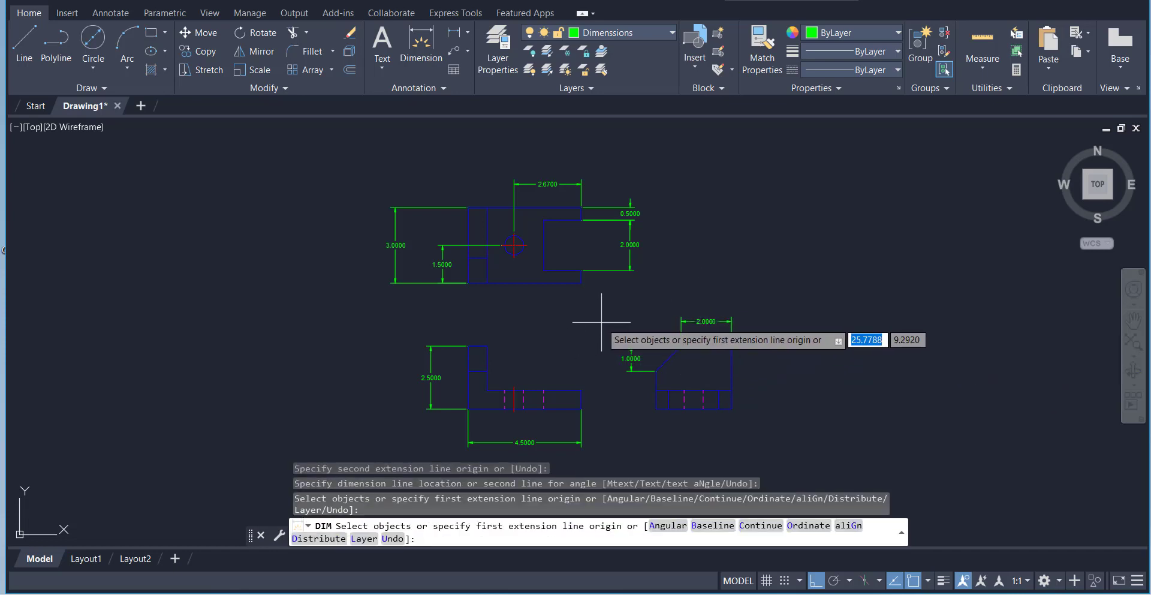
pyautogui.middleClick(566, 320)
pyautogui.middleClick(566, 320)
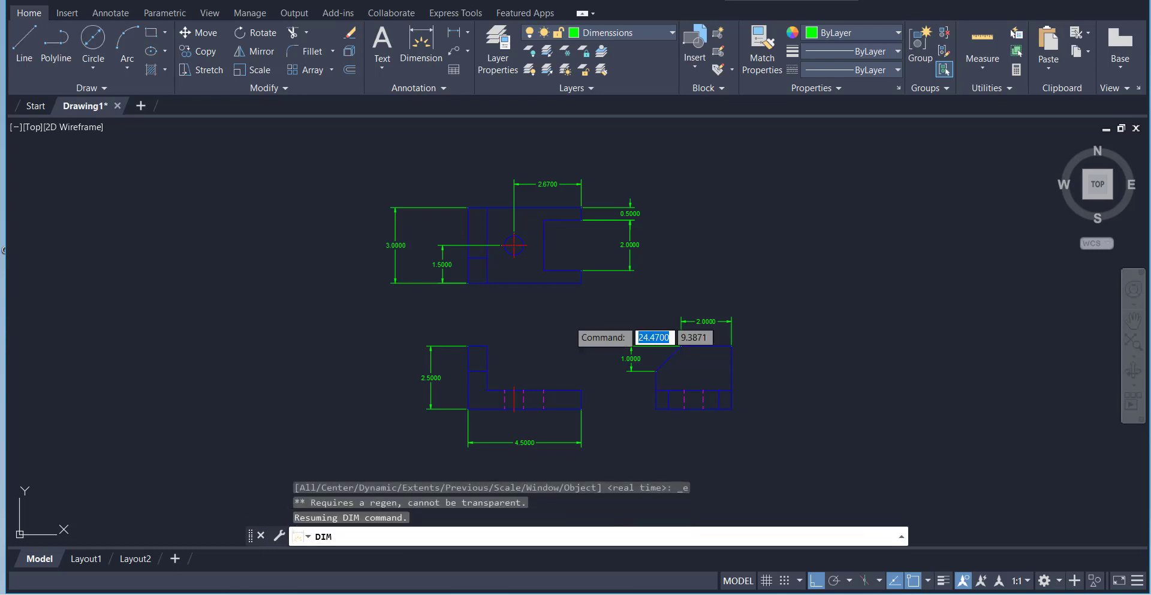
pyautogui.press('Escape')
pyautogui.press('Escape')
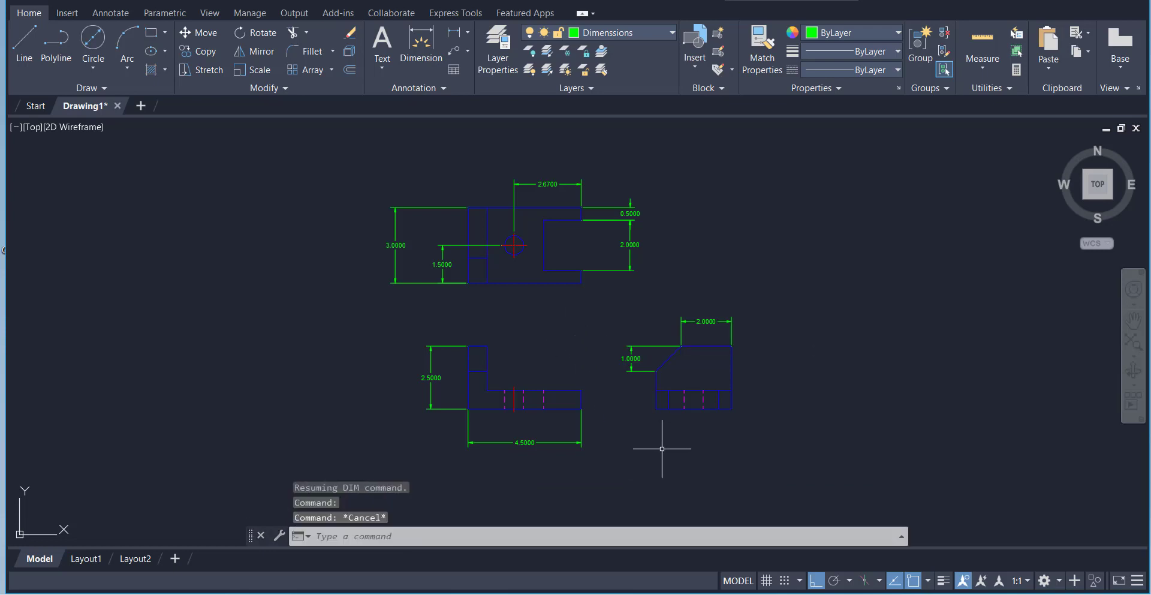
# Step: Compare the placed dimensions with the L-bracket's isometric reference image, and minimize the image
pyautogui.click(746, 587)
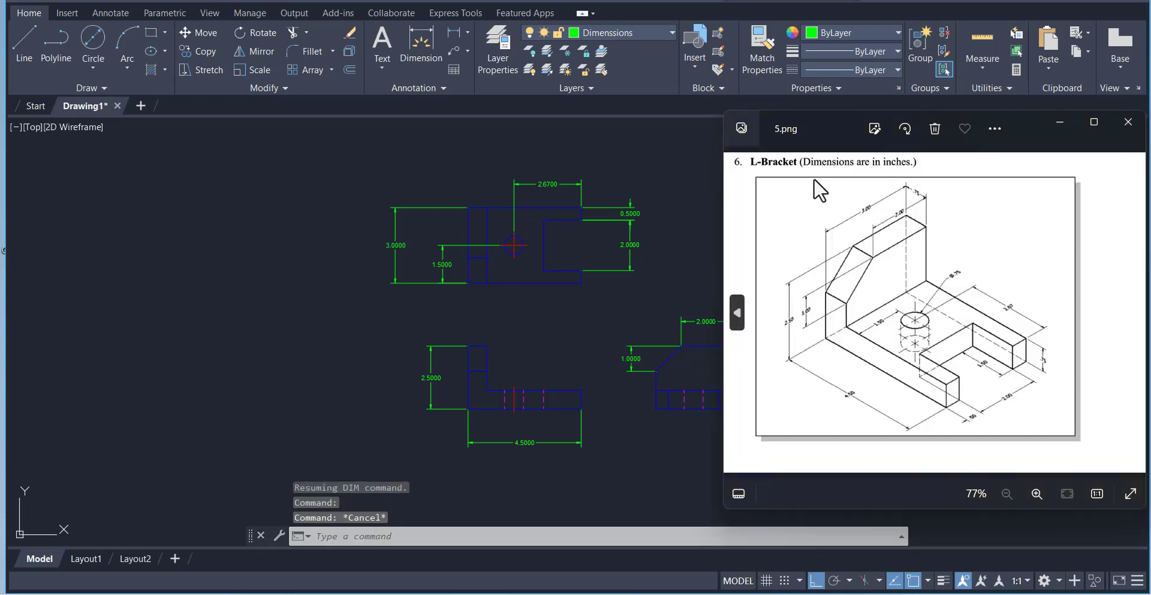
pyautogui.click(1058, 122)
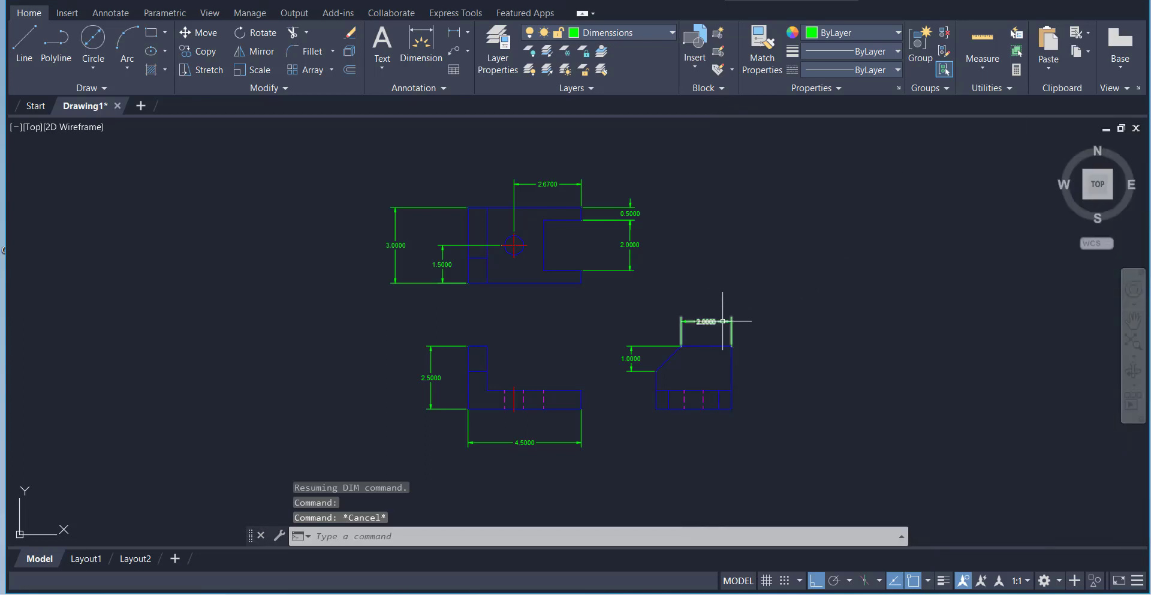